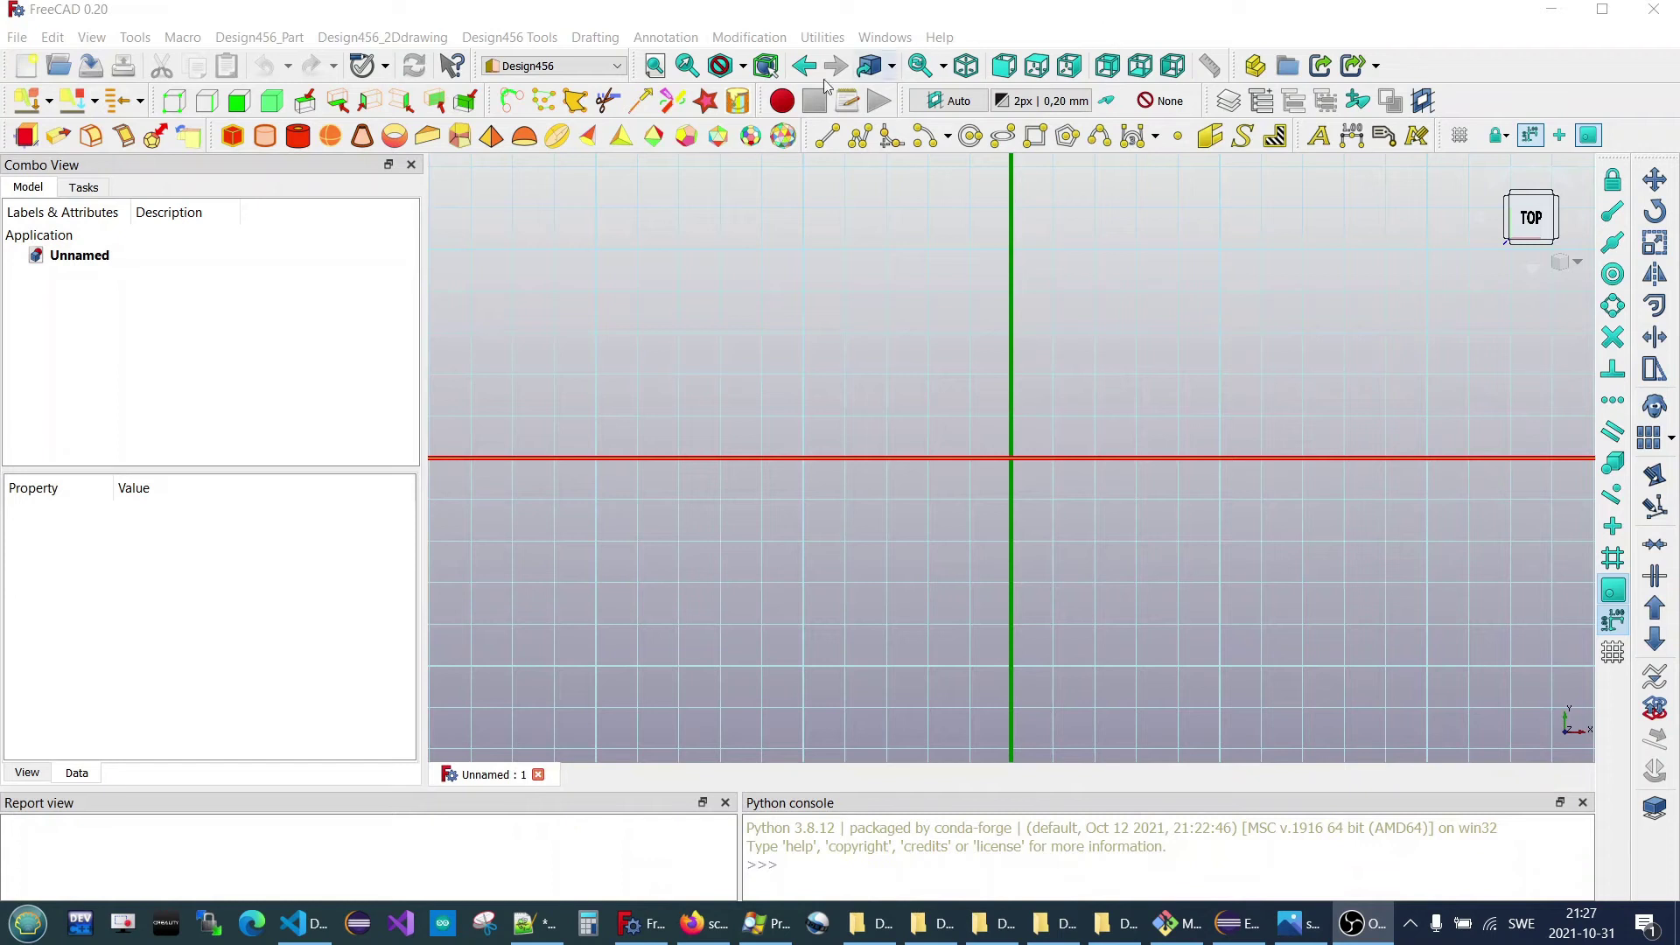
# - Stamp a size-20 circle at the origin for the pig's face
pyautogui.click(738, 101)
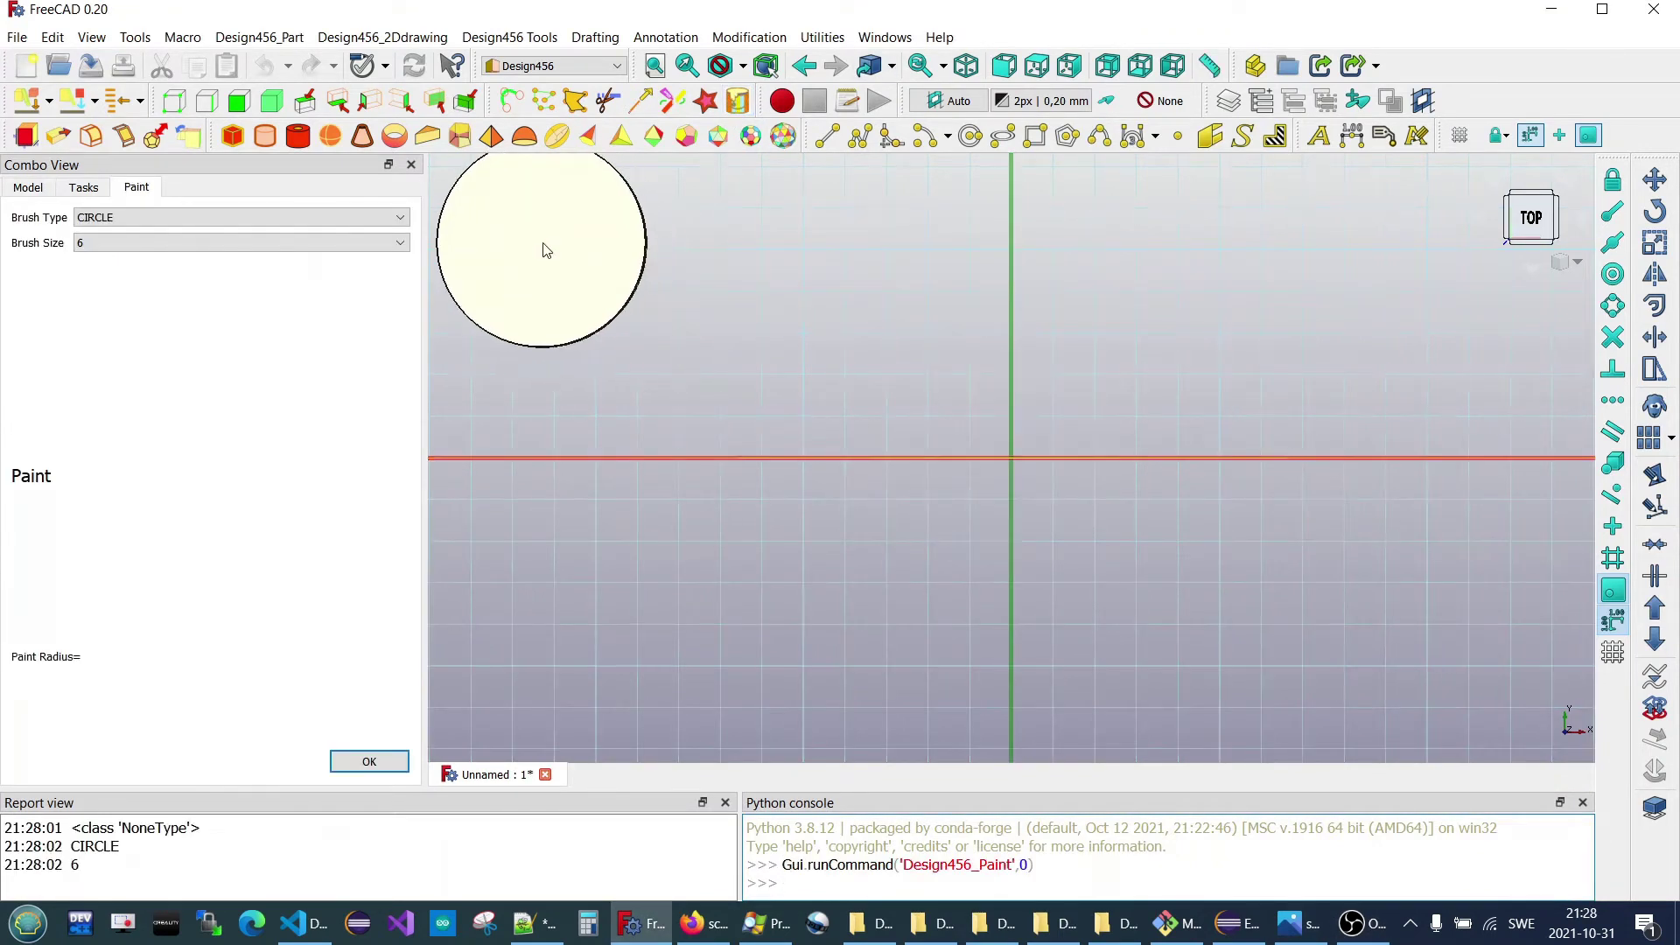
pyautogui.click(144, 244)
pyautogui.scroll(-2, 173, 363)
pyautogui.scroll(-1, 183, 372)
pyautogui.scroll(-2, 208, 372)
pyautogui.click(175, 316)
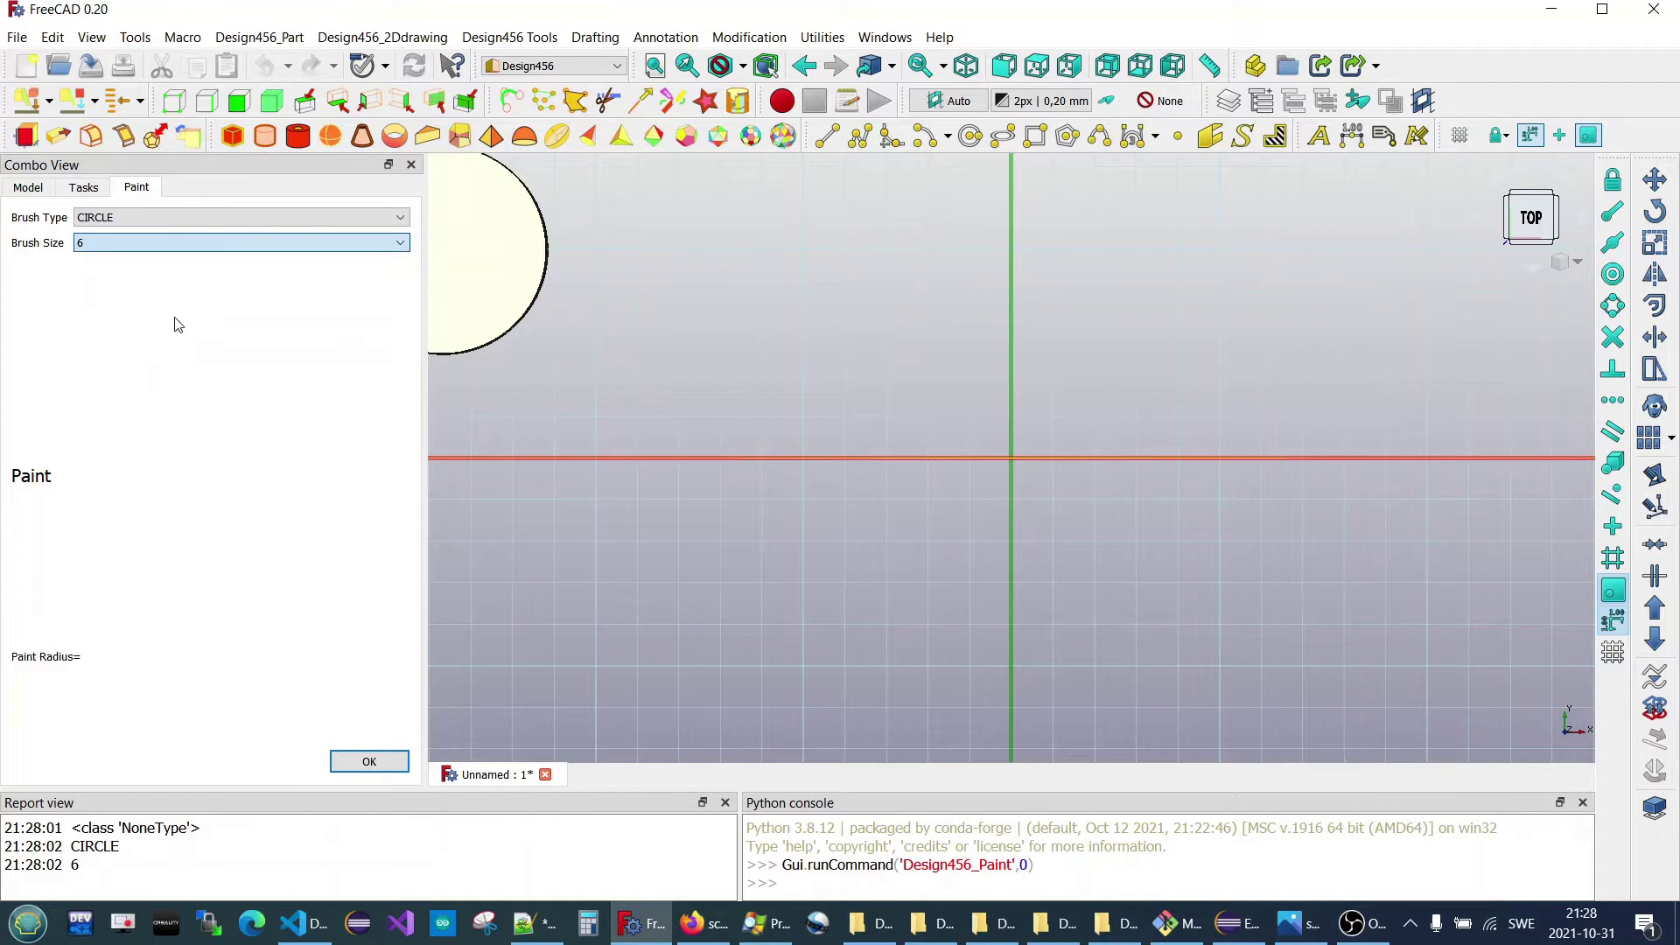
pyautogui.scroll(-4, 1007, 445)
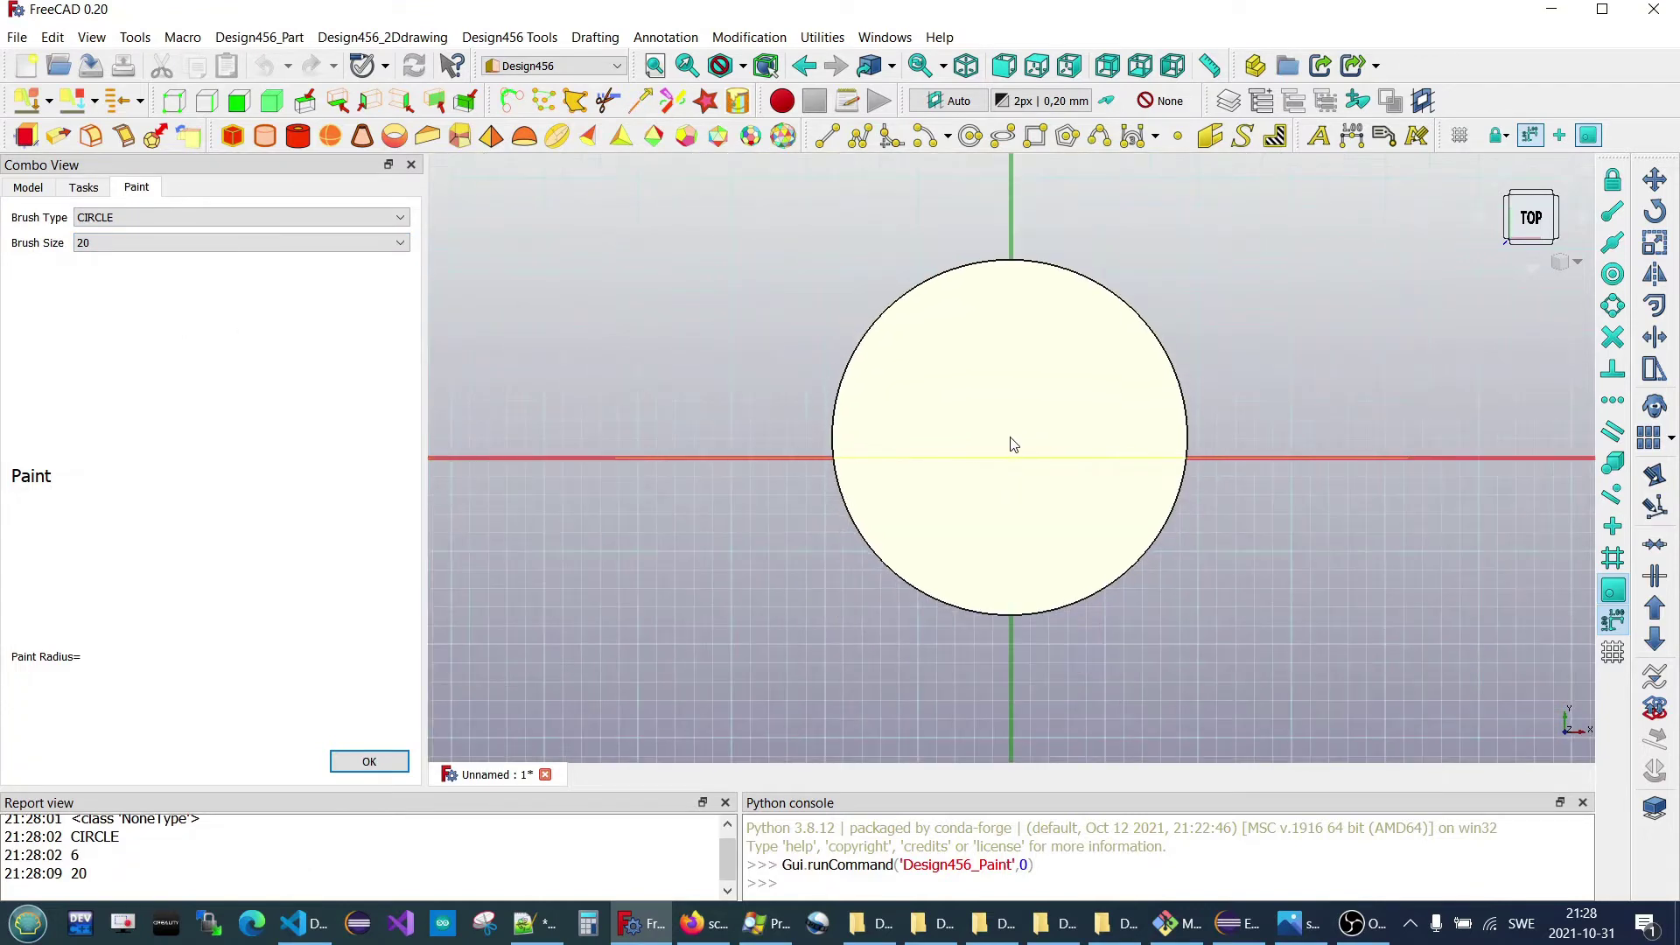
pyautogui.click(1009, 444)
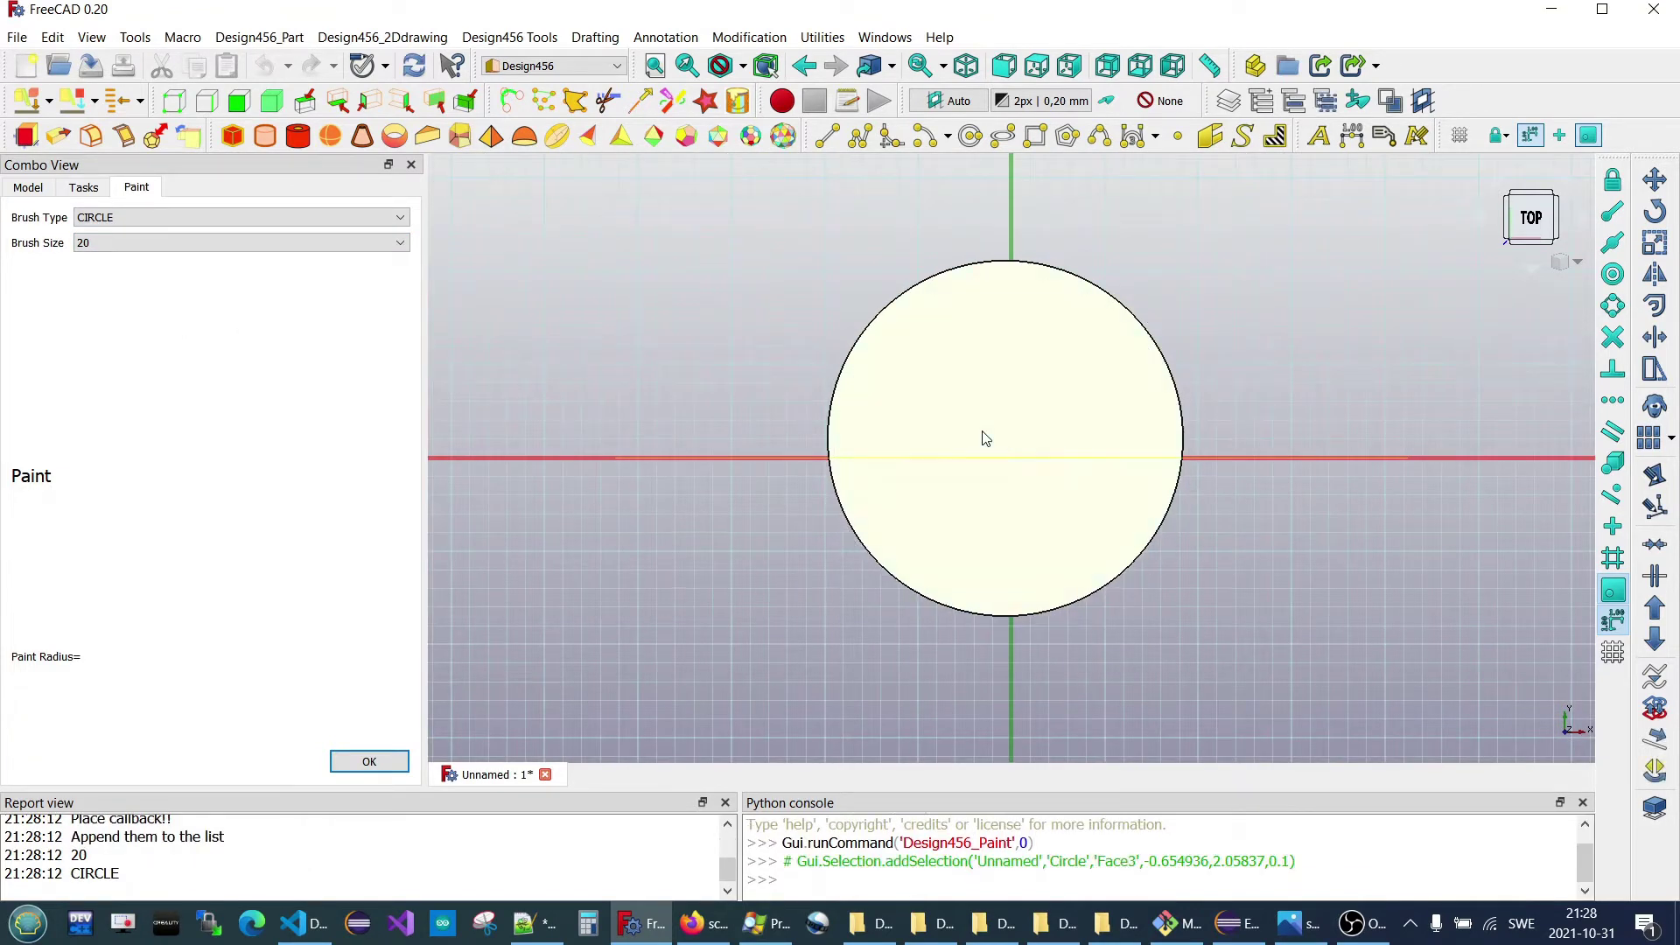
# - Change the paint brush size to 5
pyautogui.click(318, 248)
pyautogui.scroll(4, 324, 289)
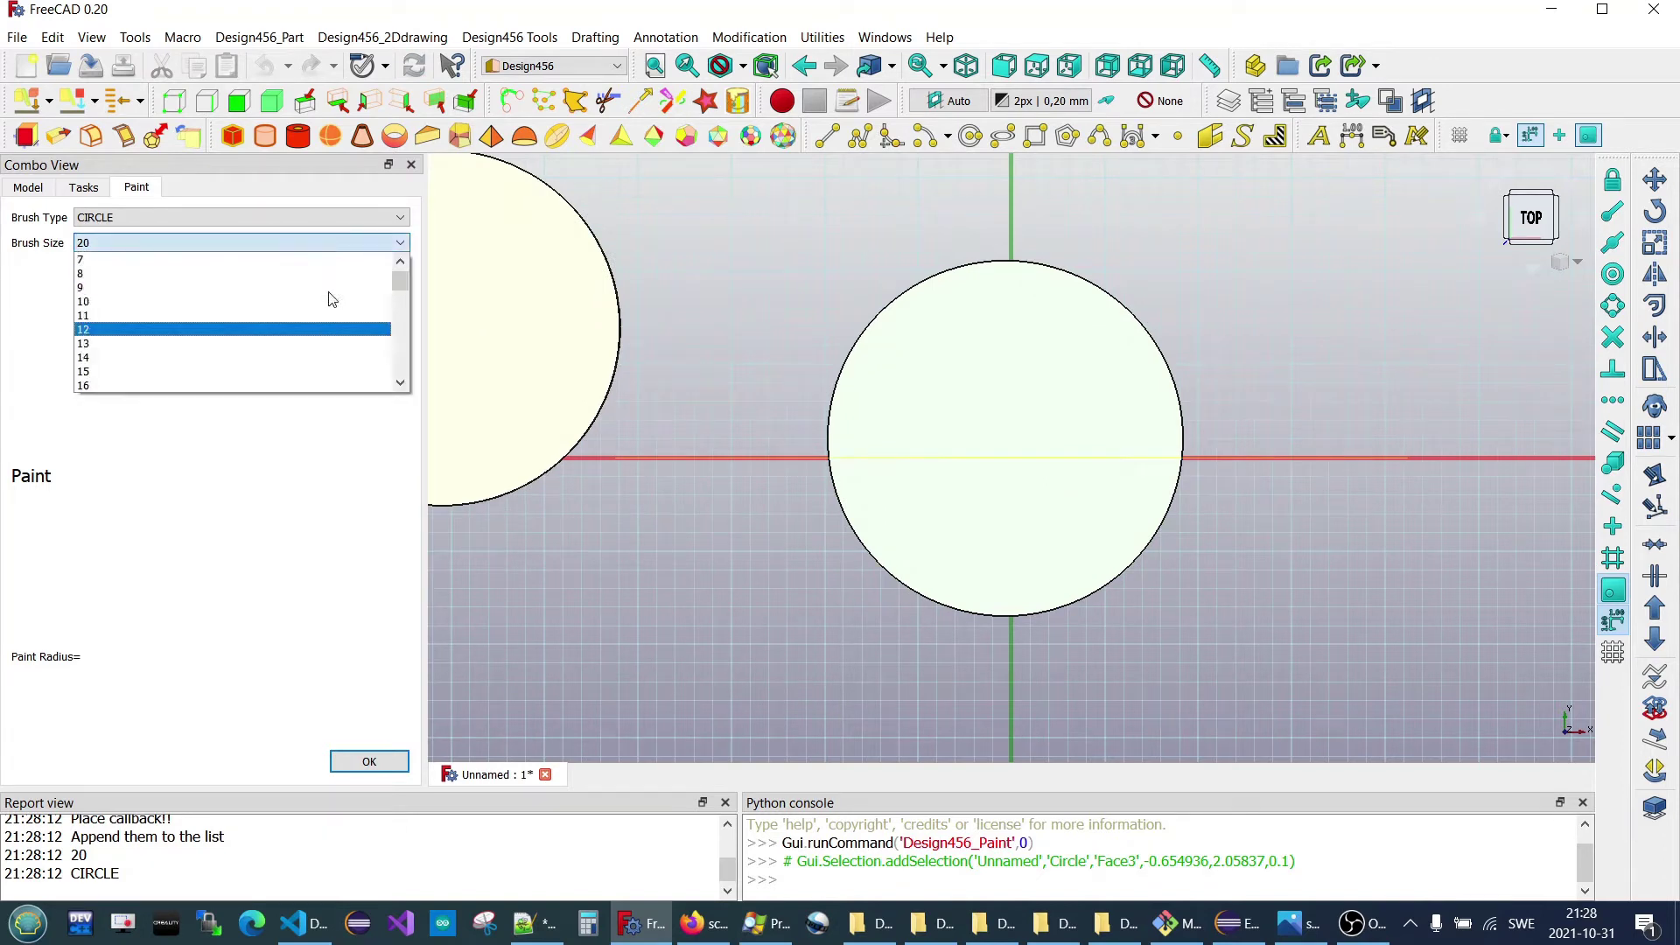
pyautogui.scroll(2, 326, 294)
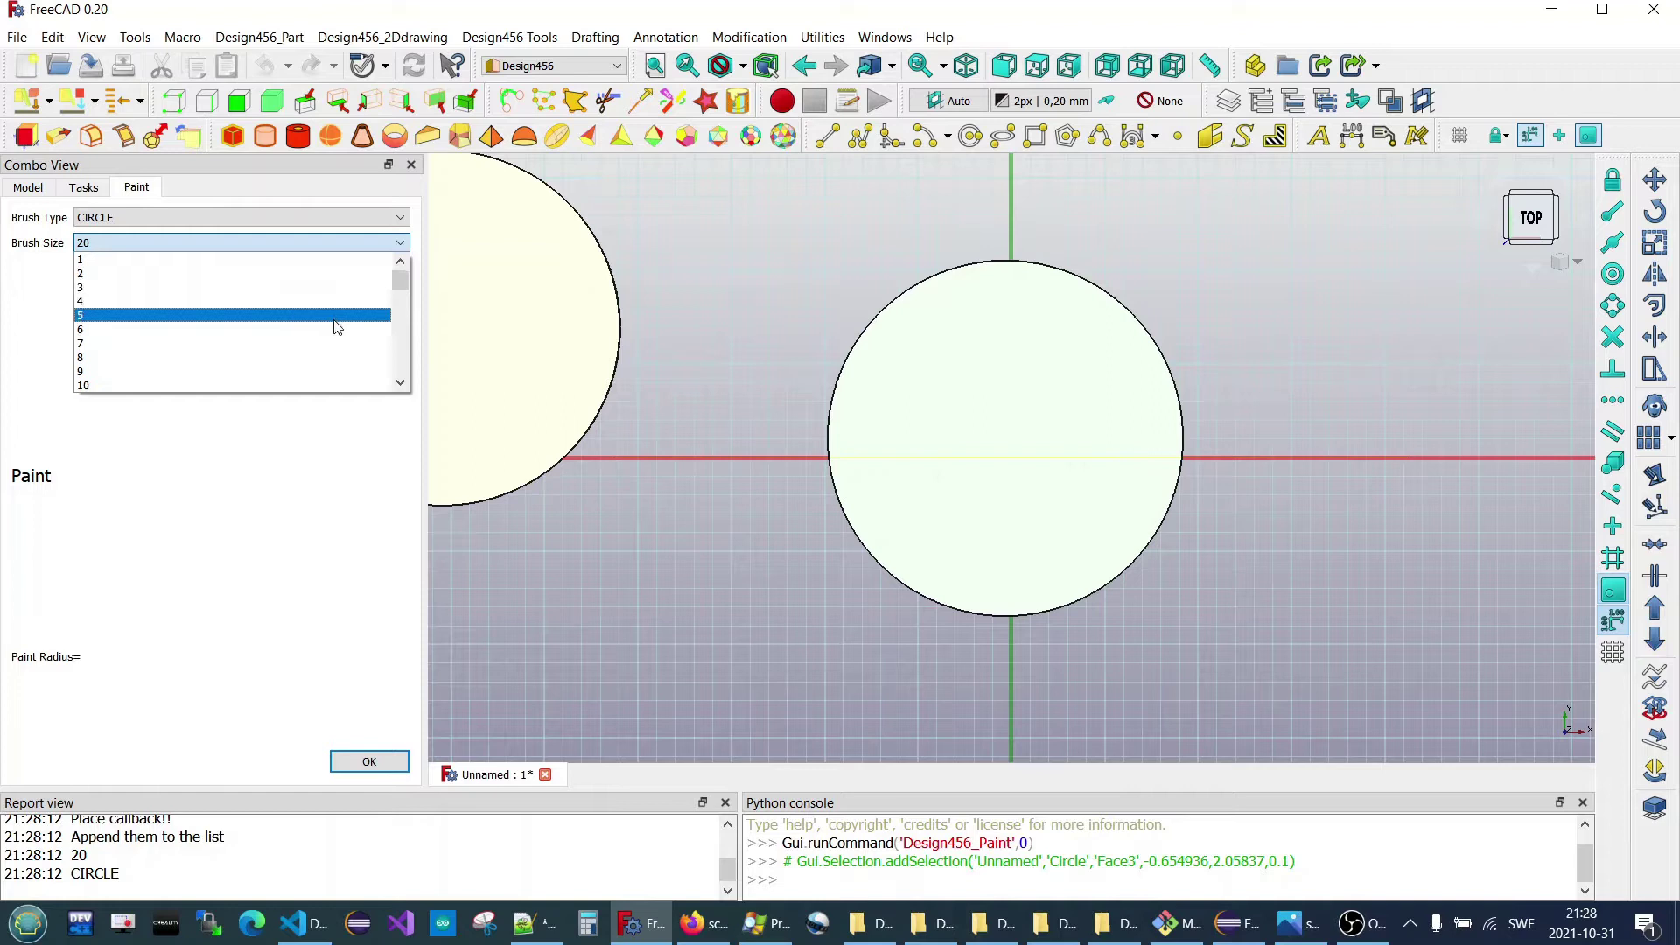
pyautogui.click(338, 327)
# - Stamp a size-5 ear at the face's upper left and a size-7 ear at upper right
pyautogui.click(1089, 267)
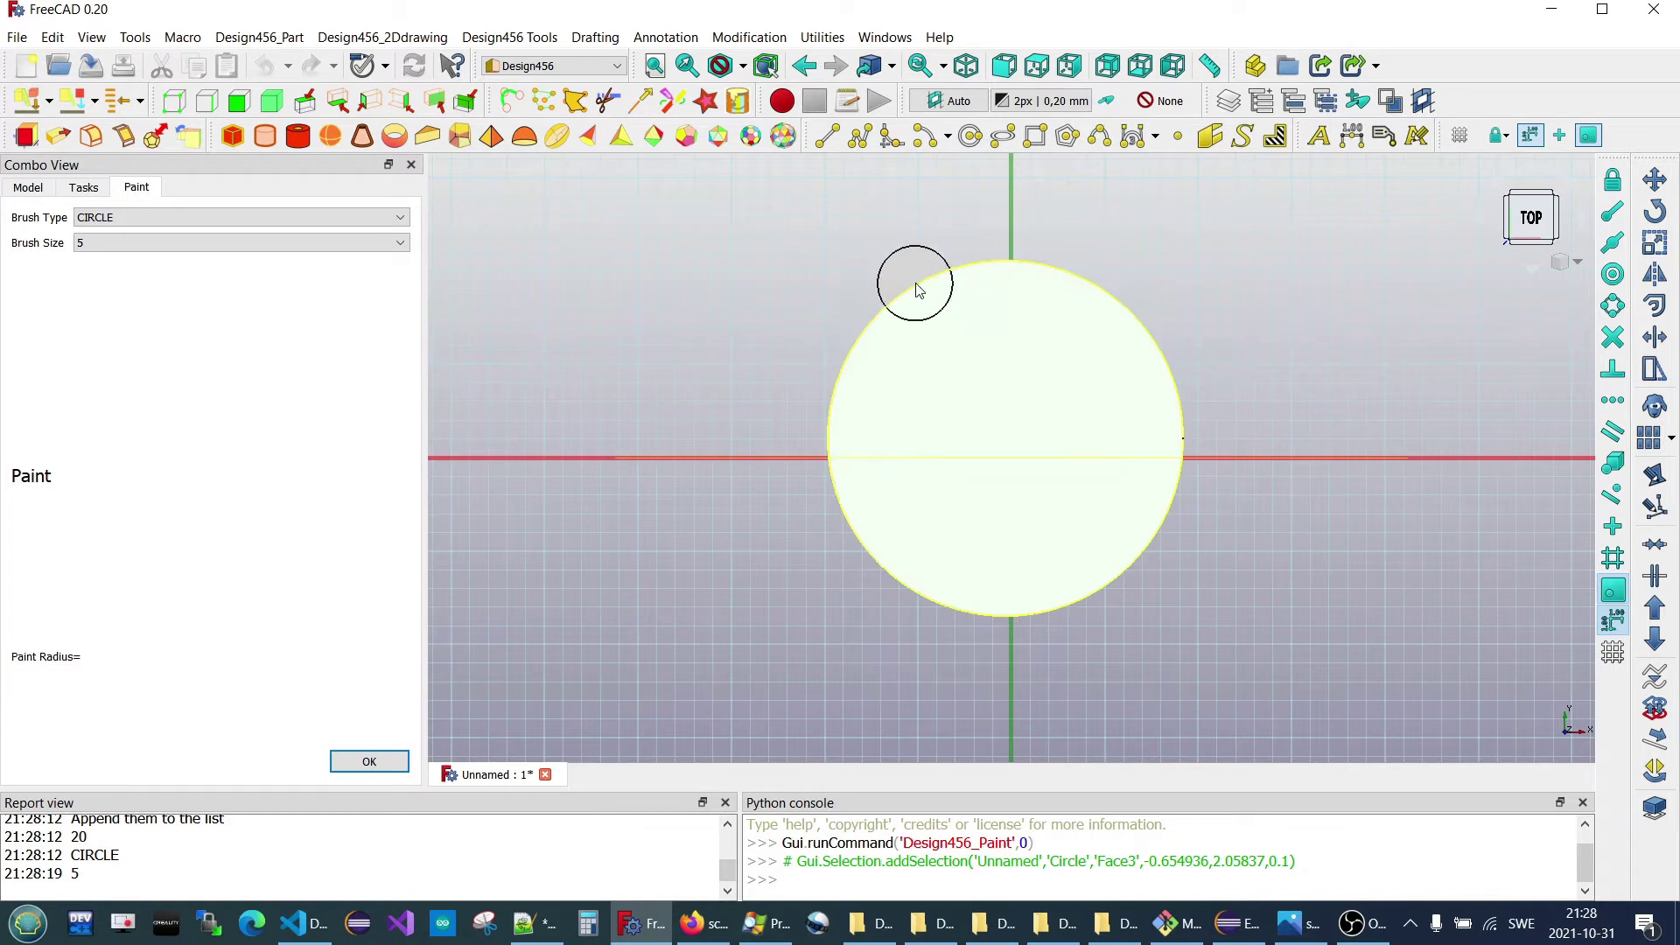
pyautogui.click(887, 283)
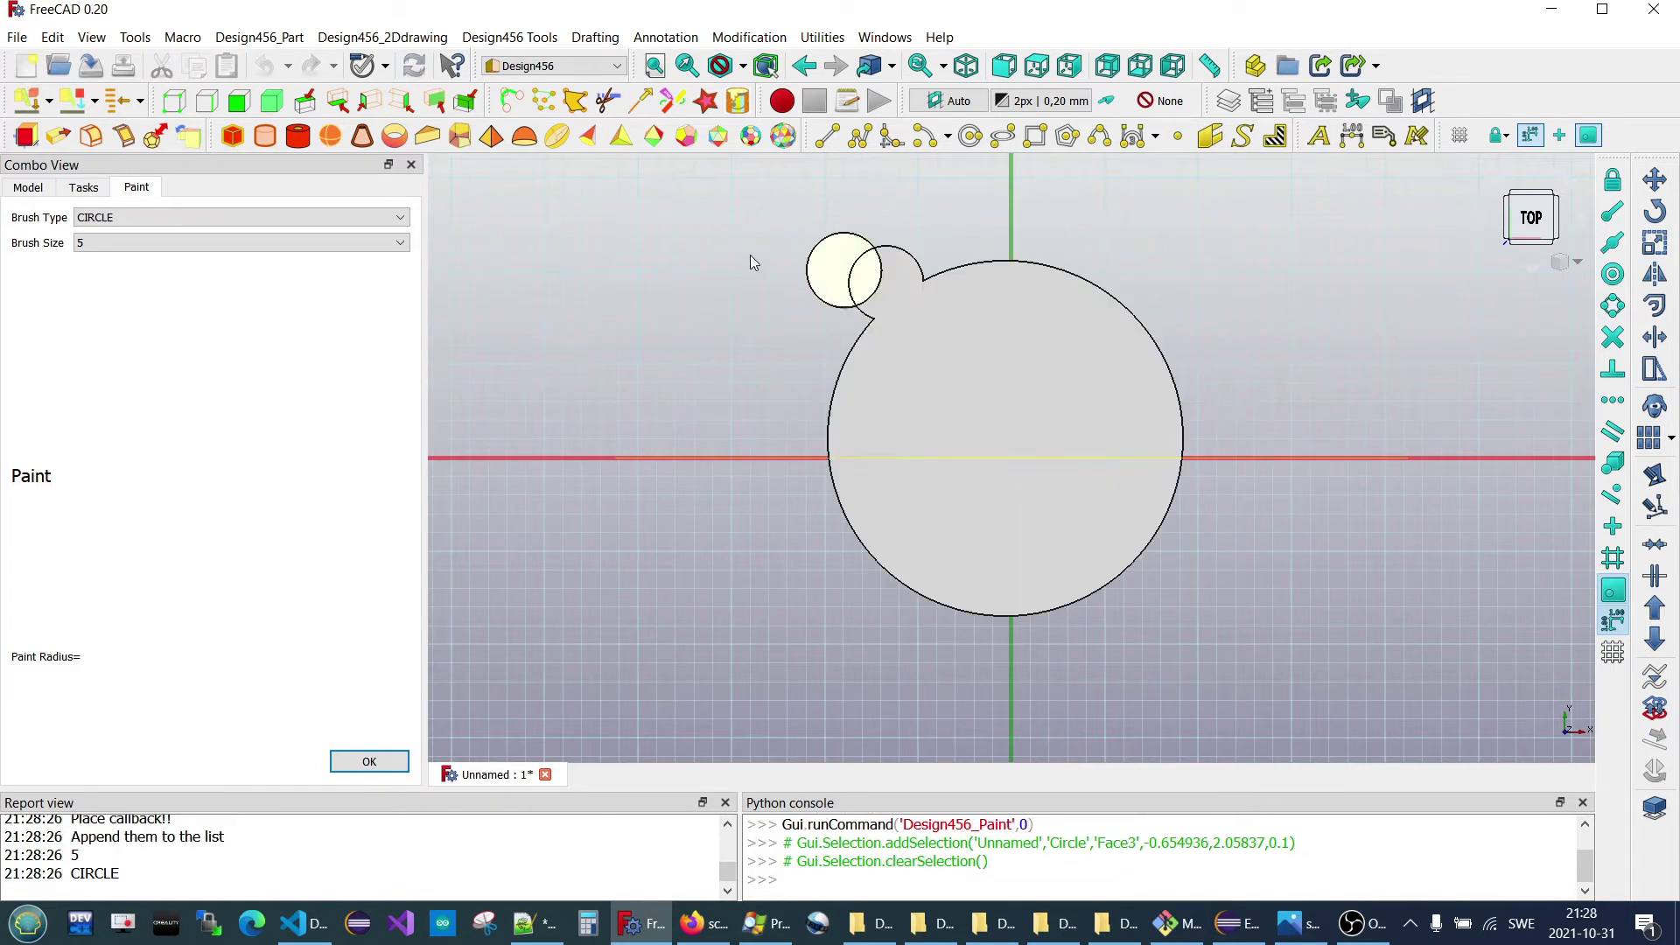
pyautogui.click(398, 244)
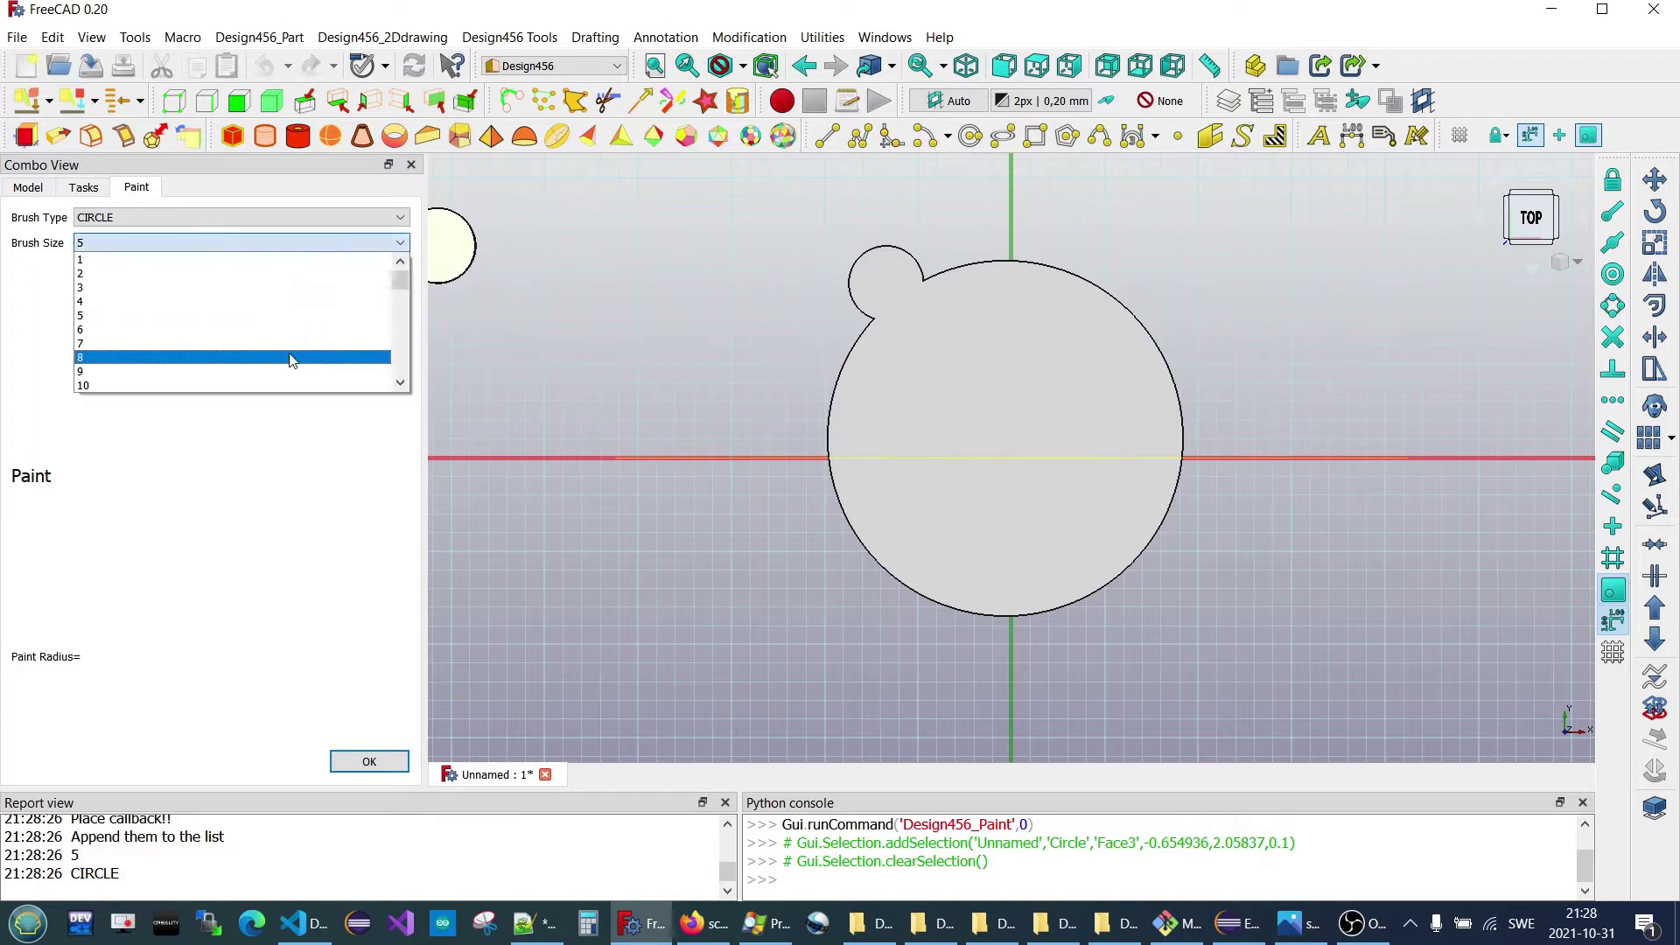
pyautogui.click(277, 301)
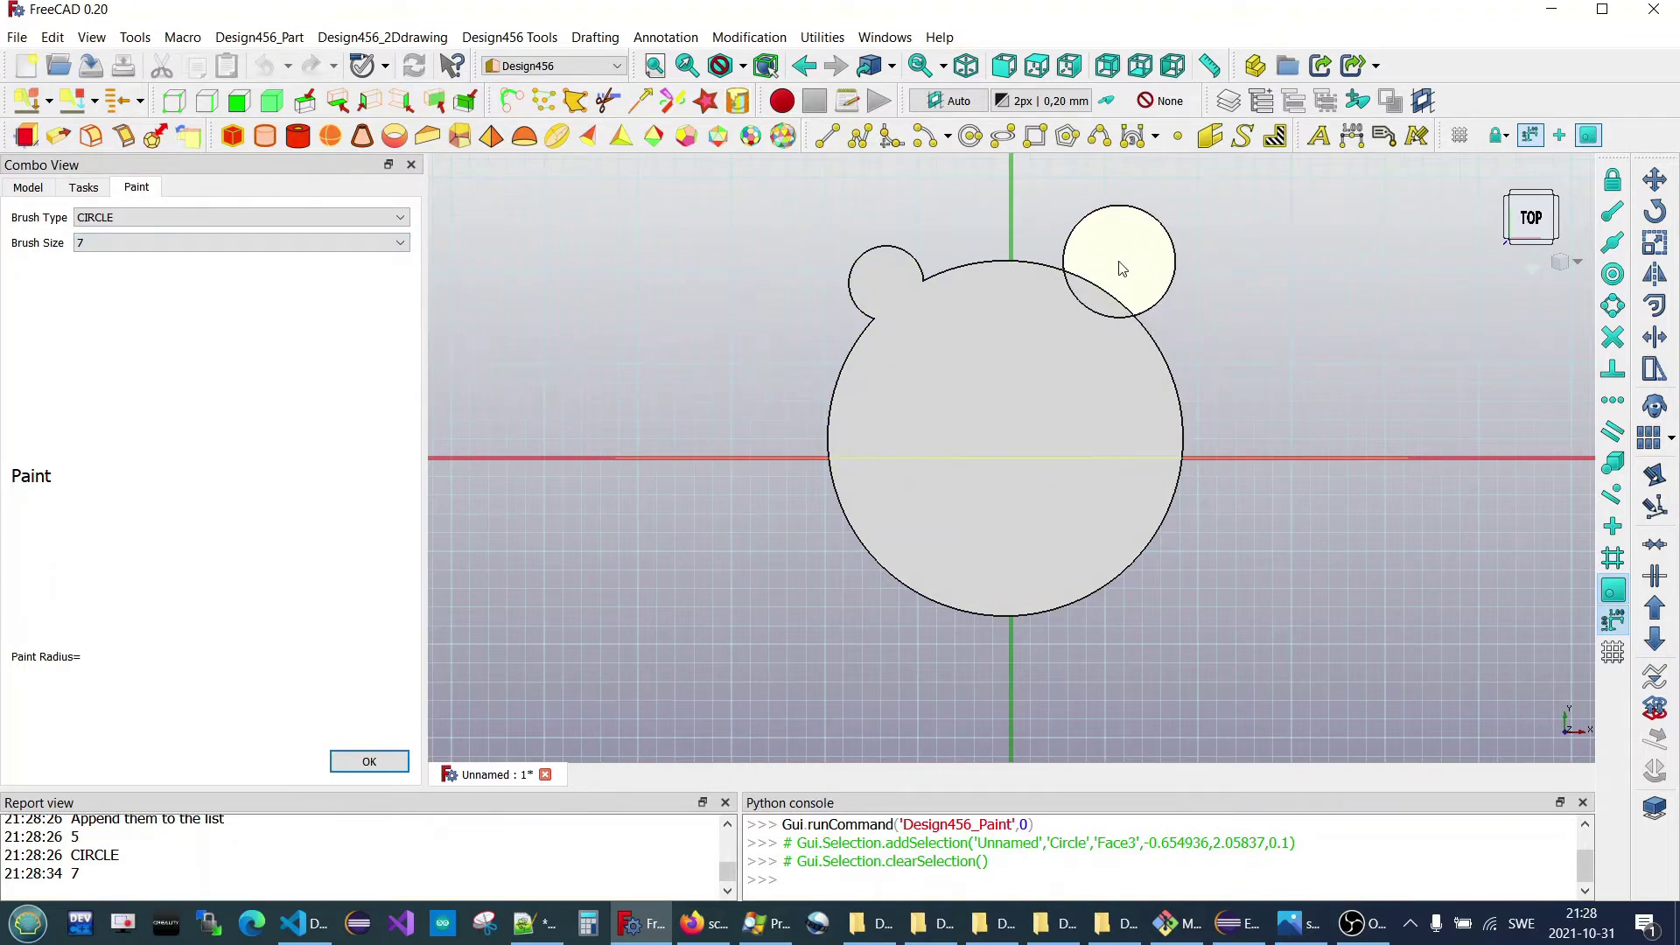
pyautogui.click(1121, 268)
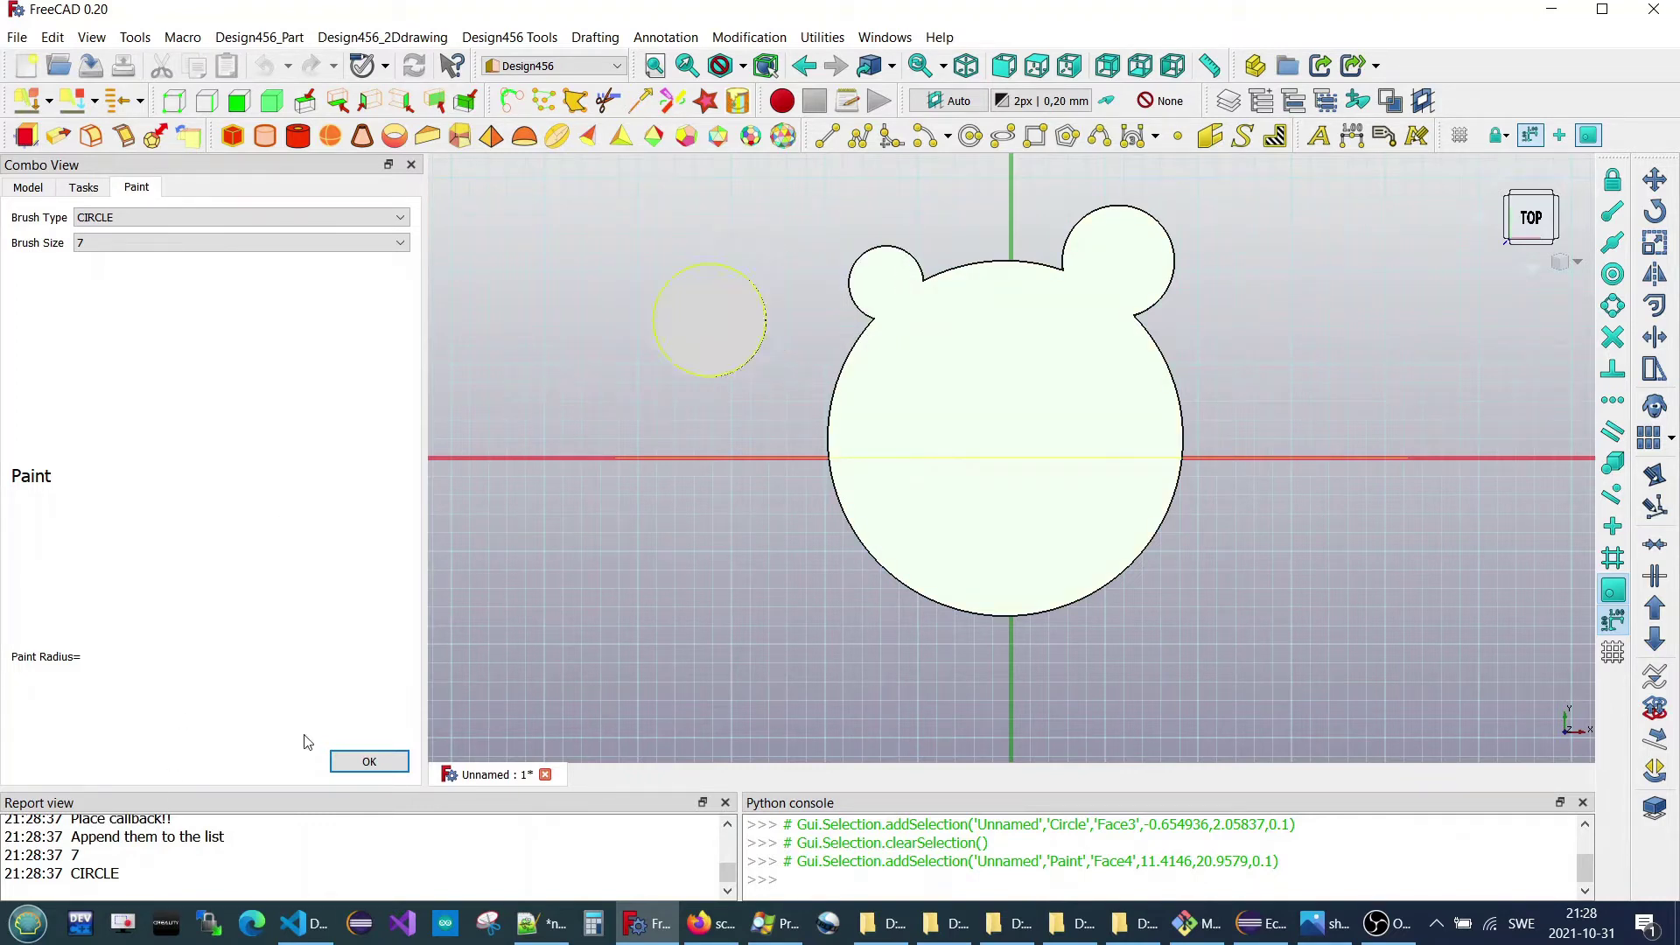
pyautogui.click(369, 762)
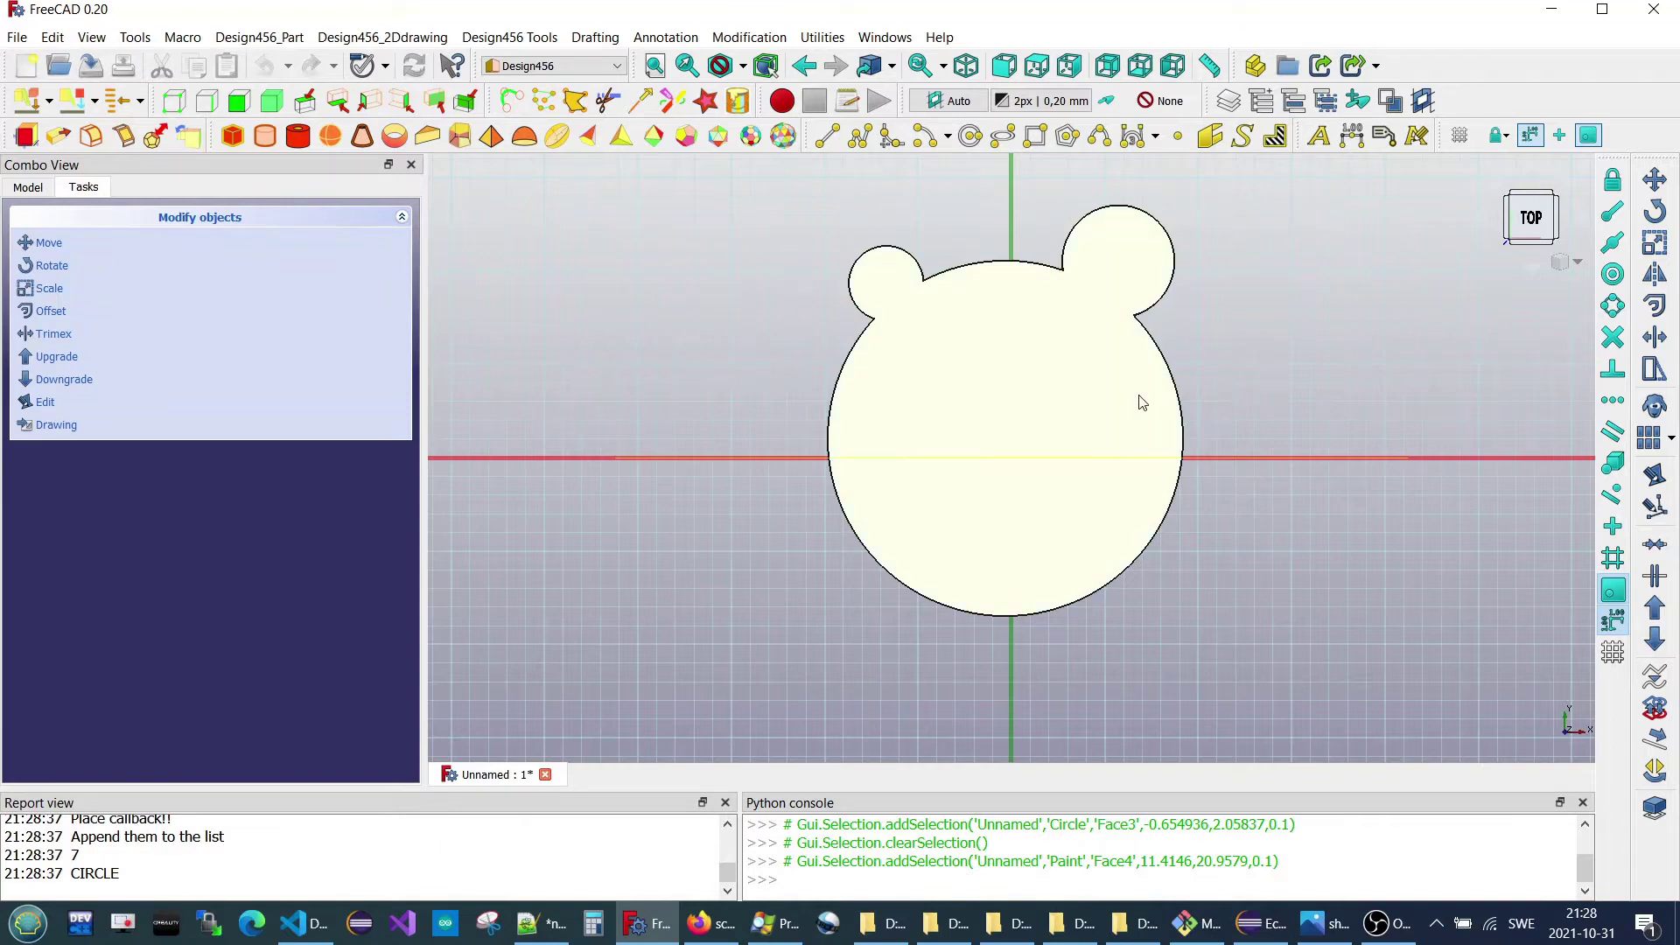
# - Set the Paint object's shape colour to green #0fcc7d in its Appearance settings
pyautogui.click(1087, 413)
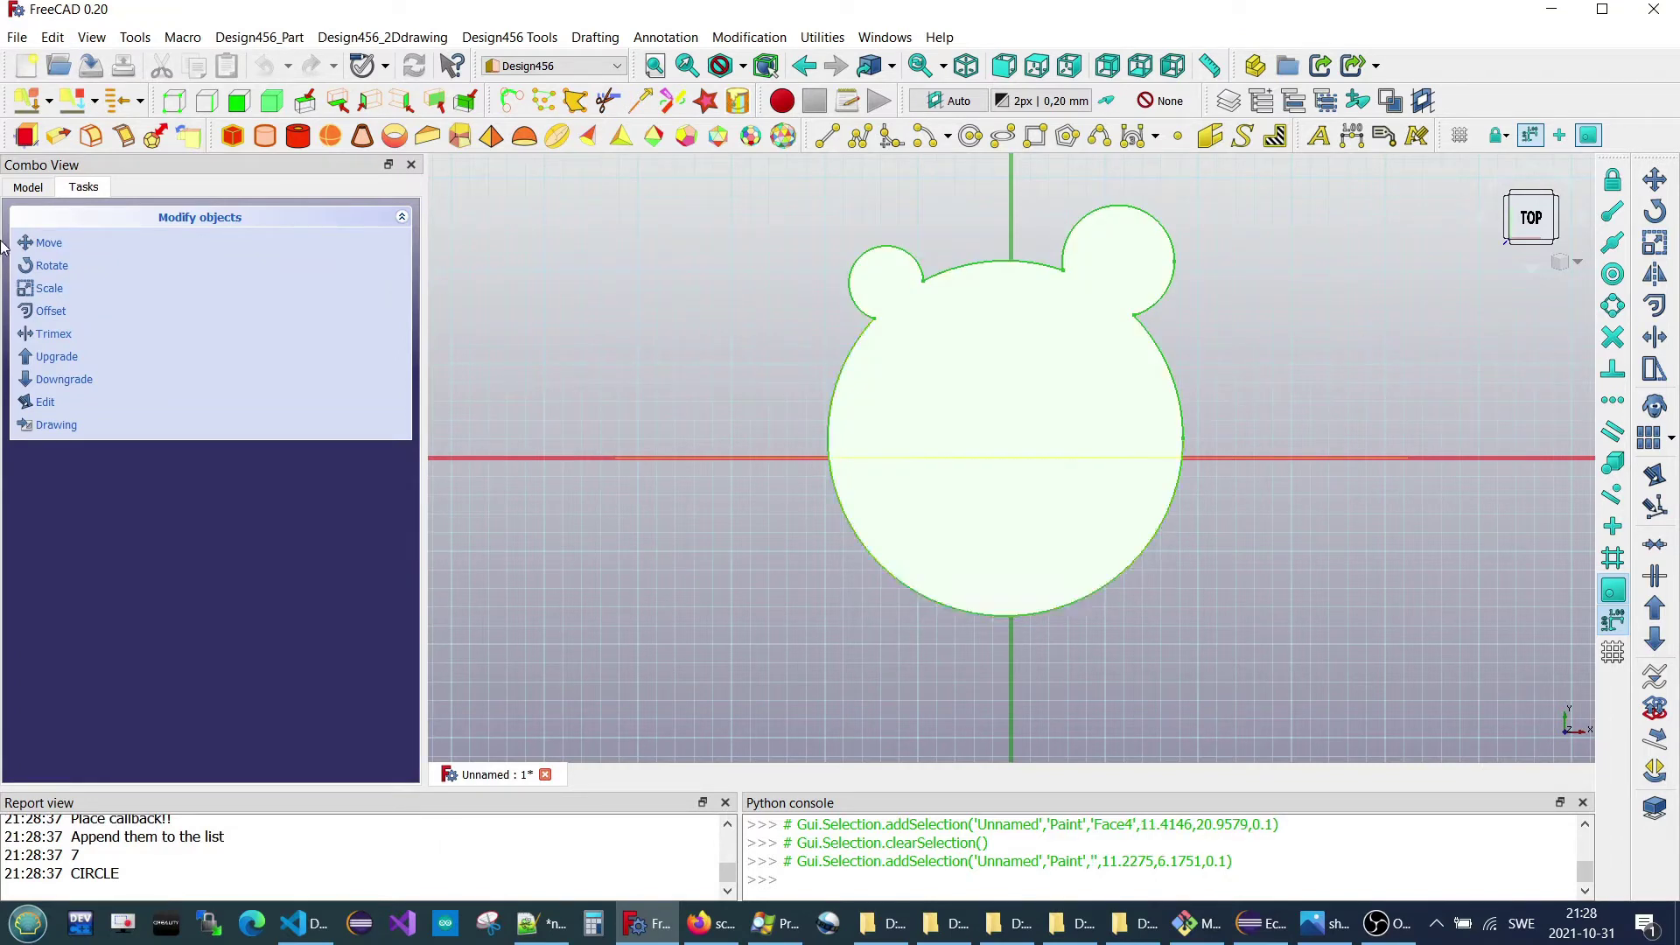
pyautogui.click(28, 187)
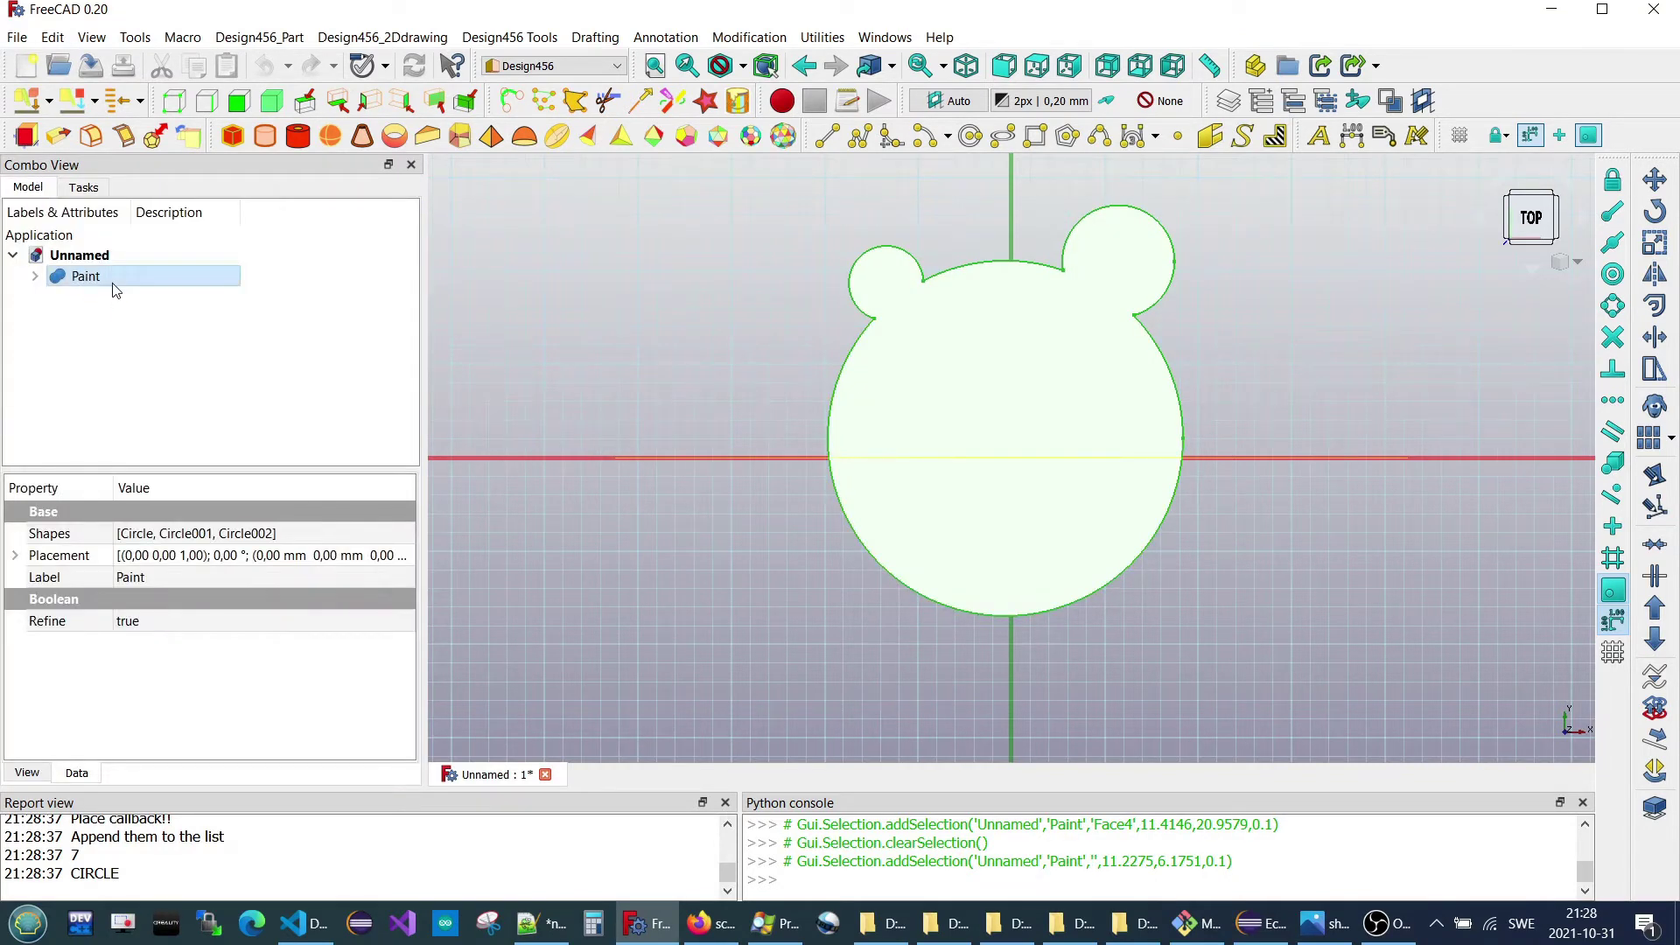
pyautogui.rightClick(114, 285)
pyautogui.moveTo(186, 638)
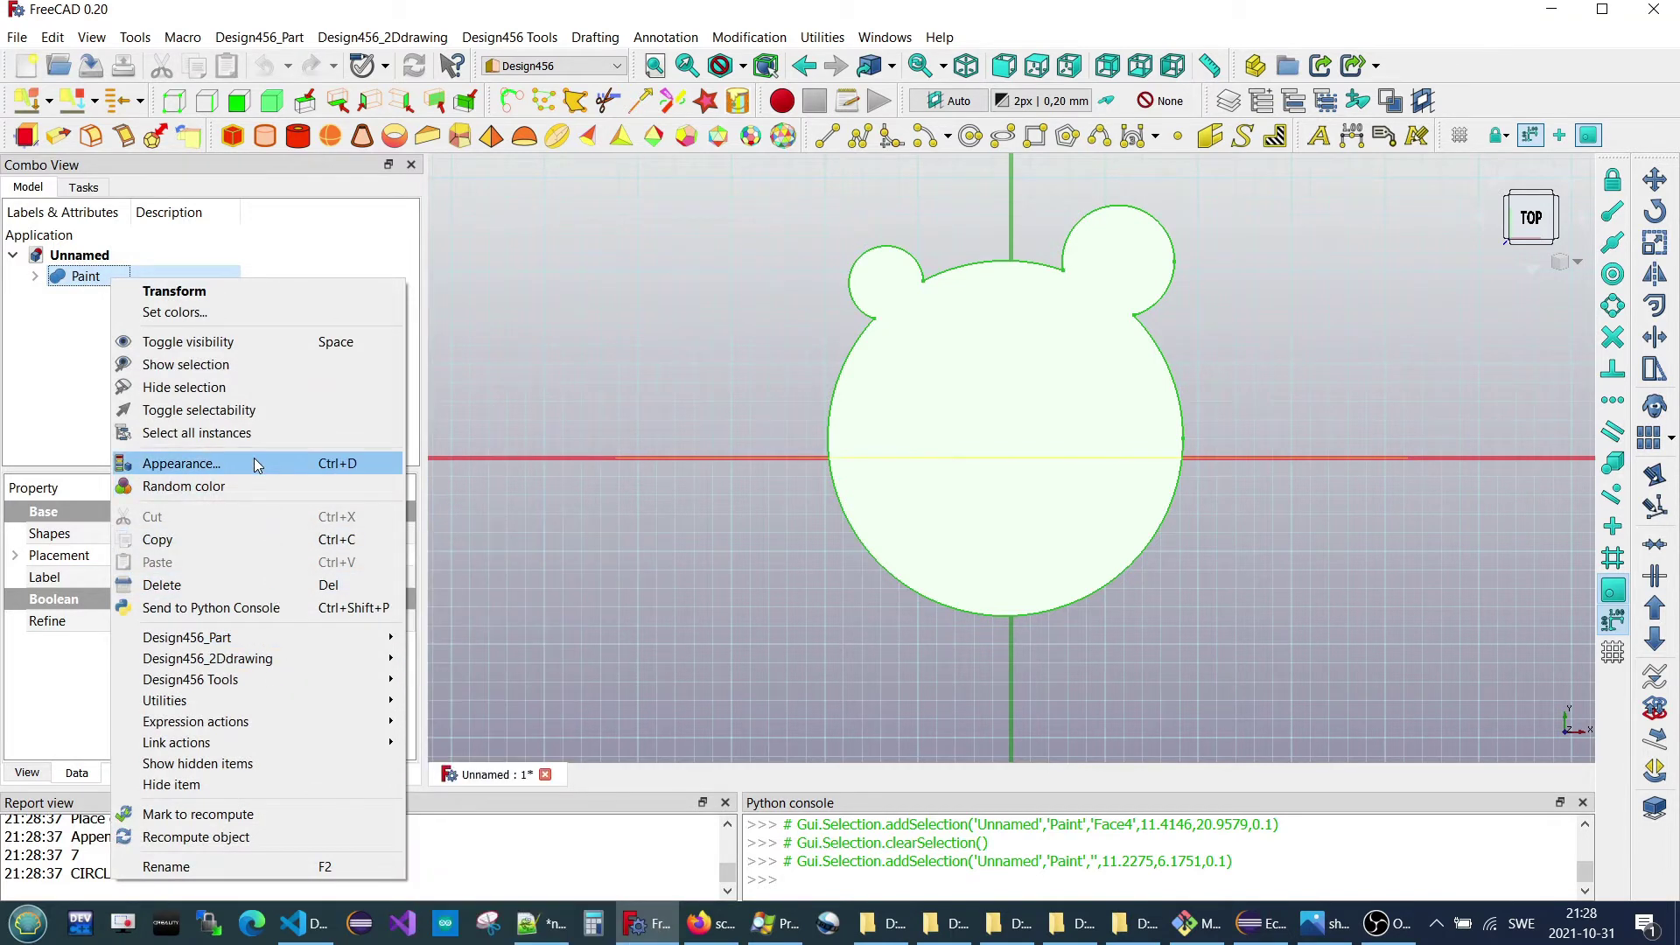
pyautogui.click(250, 463)
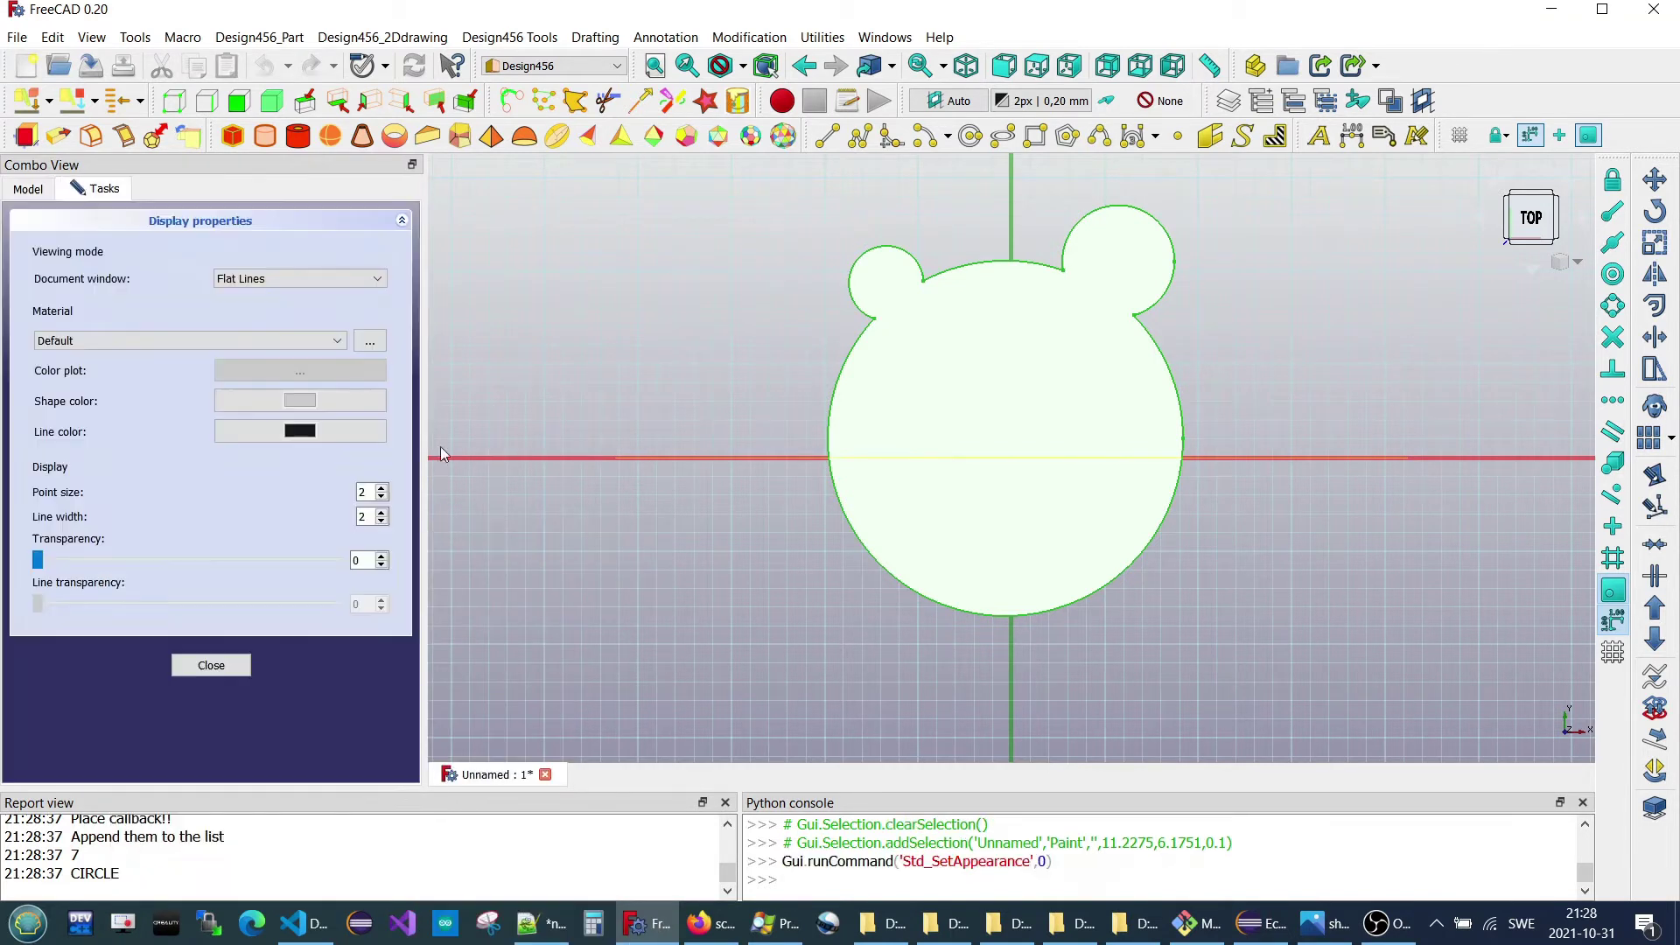
pyautogui.click(309, 400)
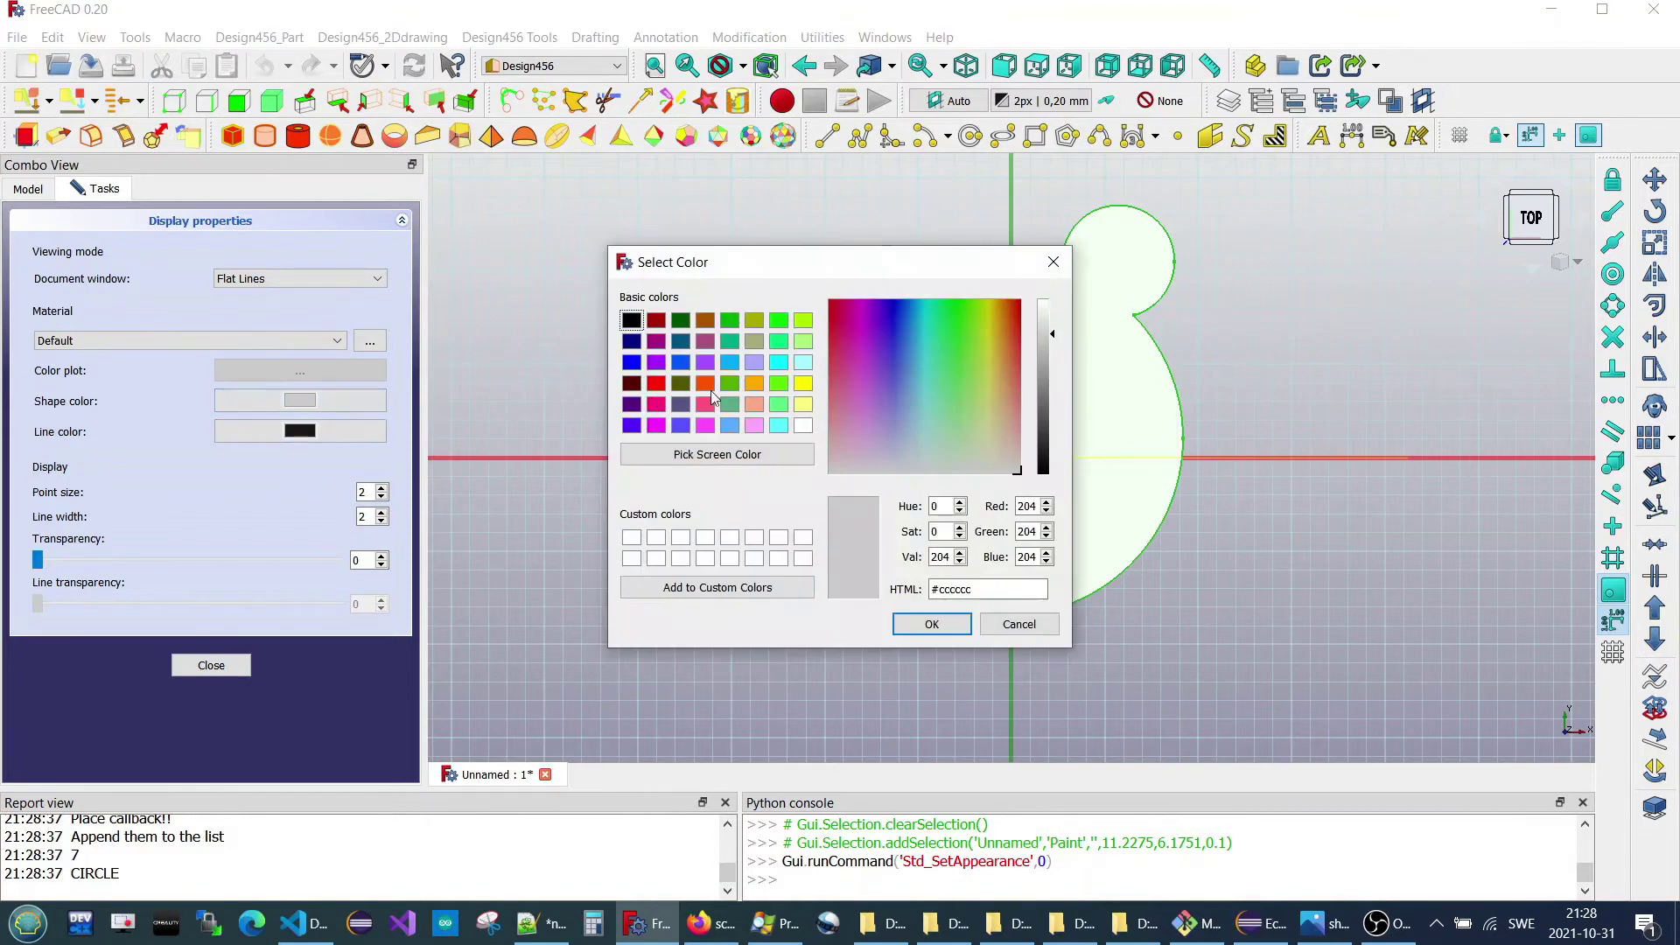
pyautogui.click(938, 314)
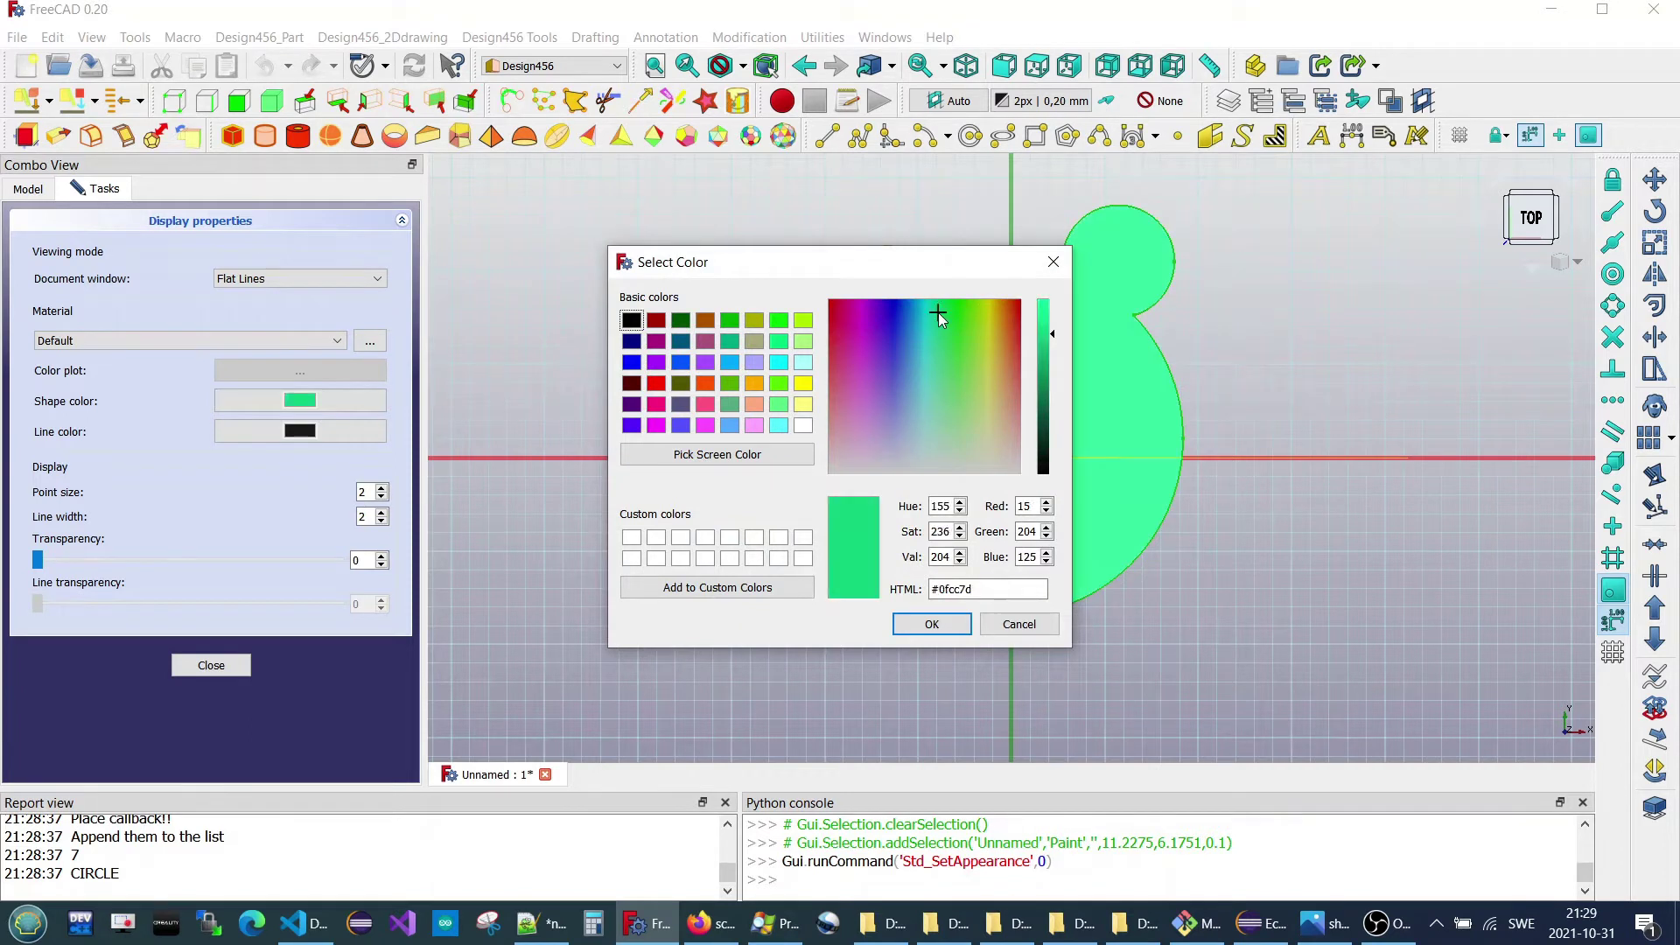
pyautogui.click(936, 625)
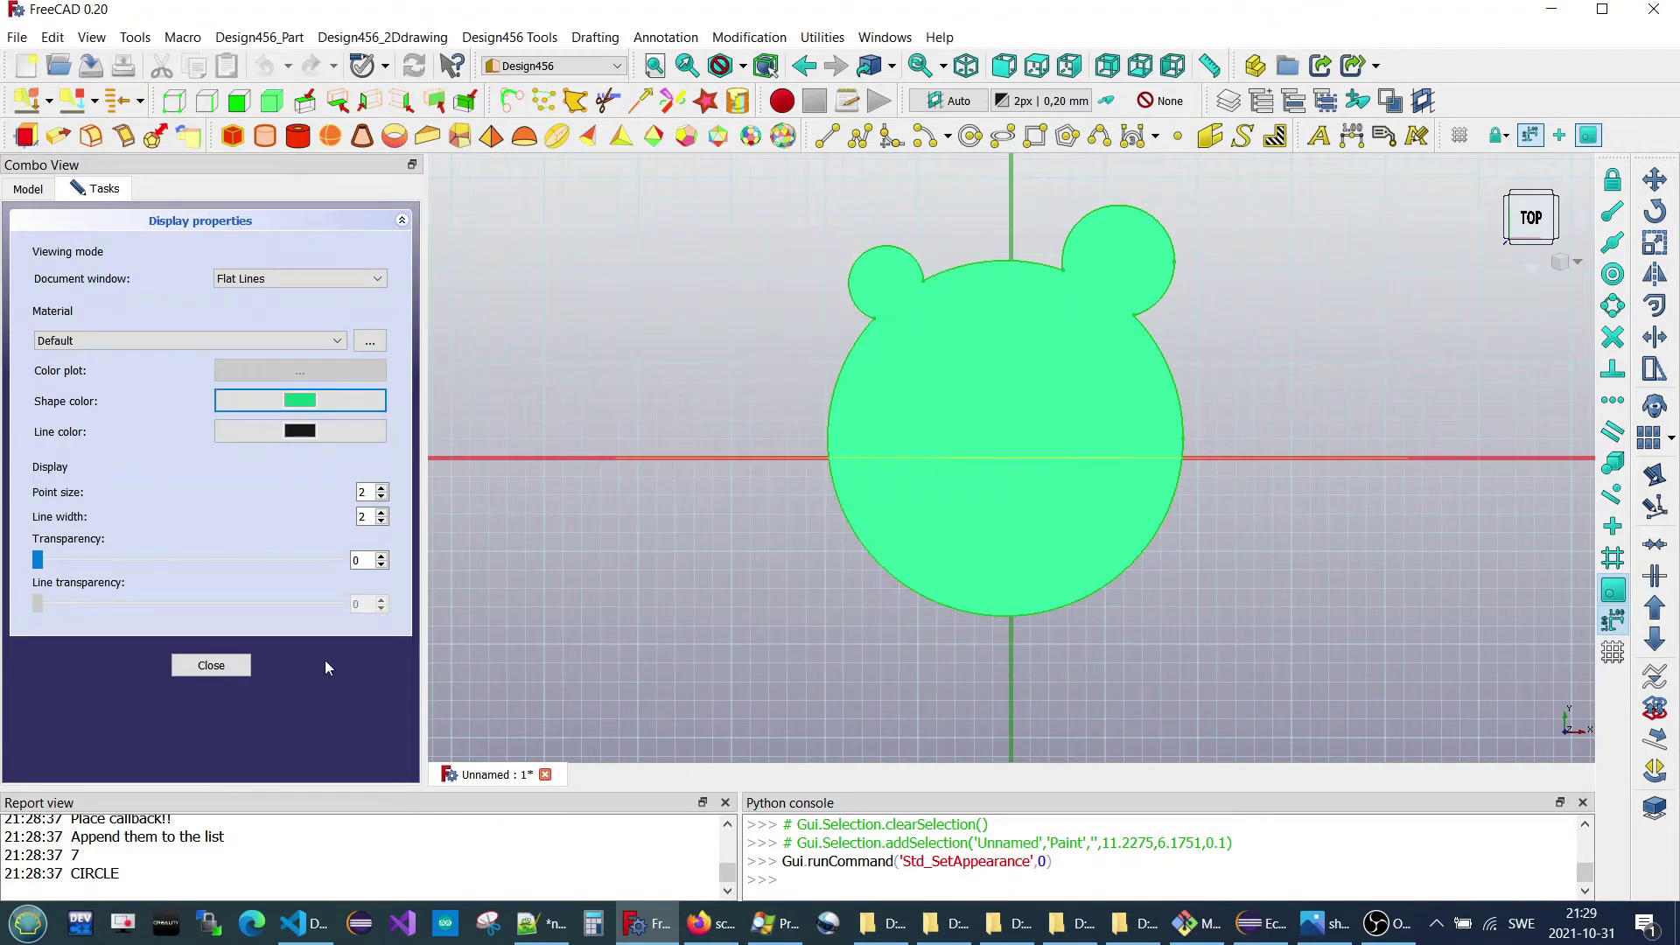
pyautogui.click(210, 667)
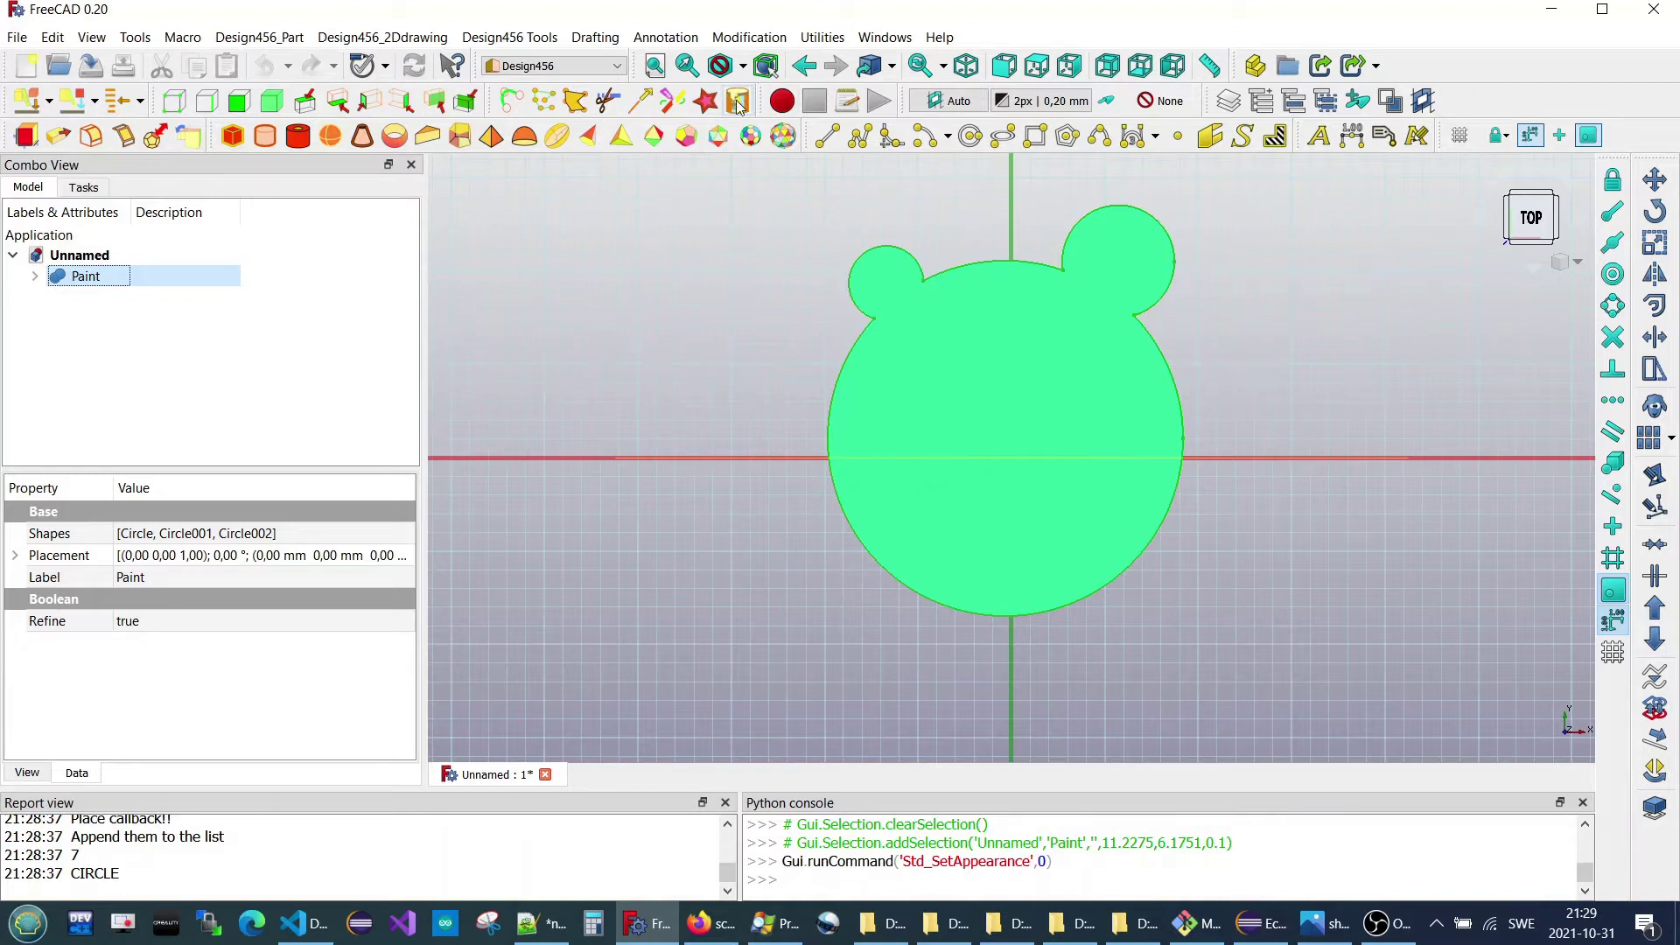
# - Paint a size-6 hole circle inside the right ear
pyautogui.click(740, 102)
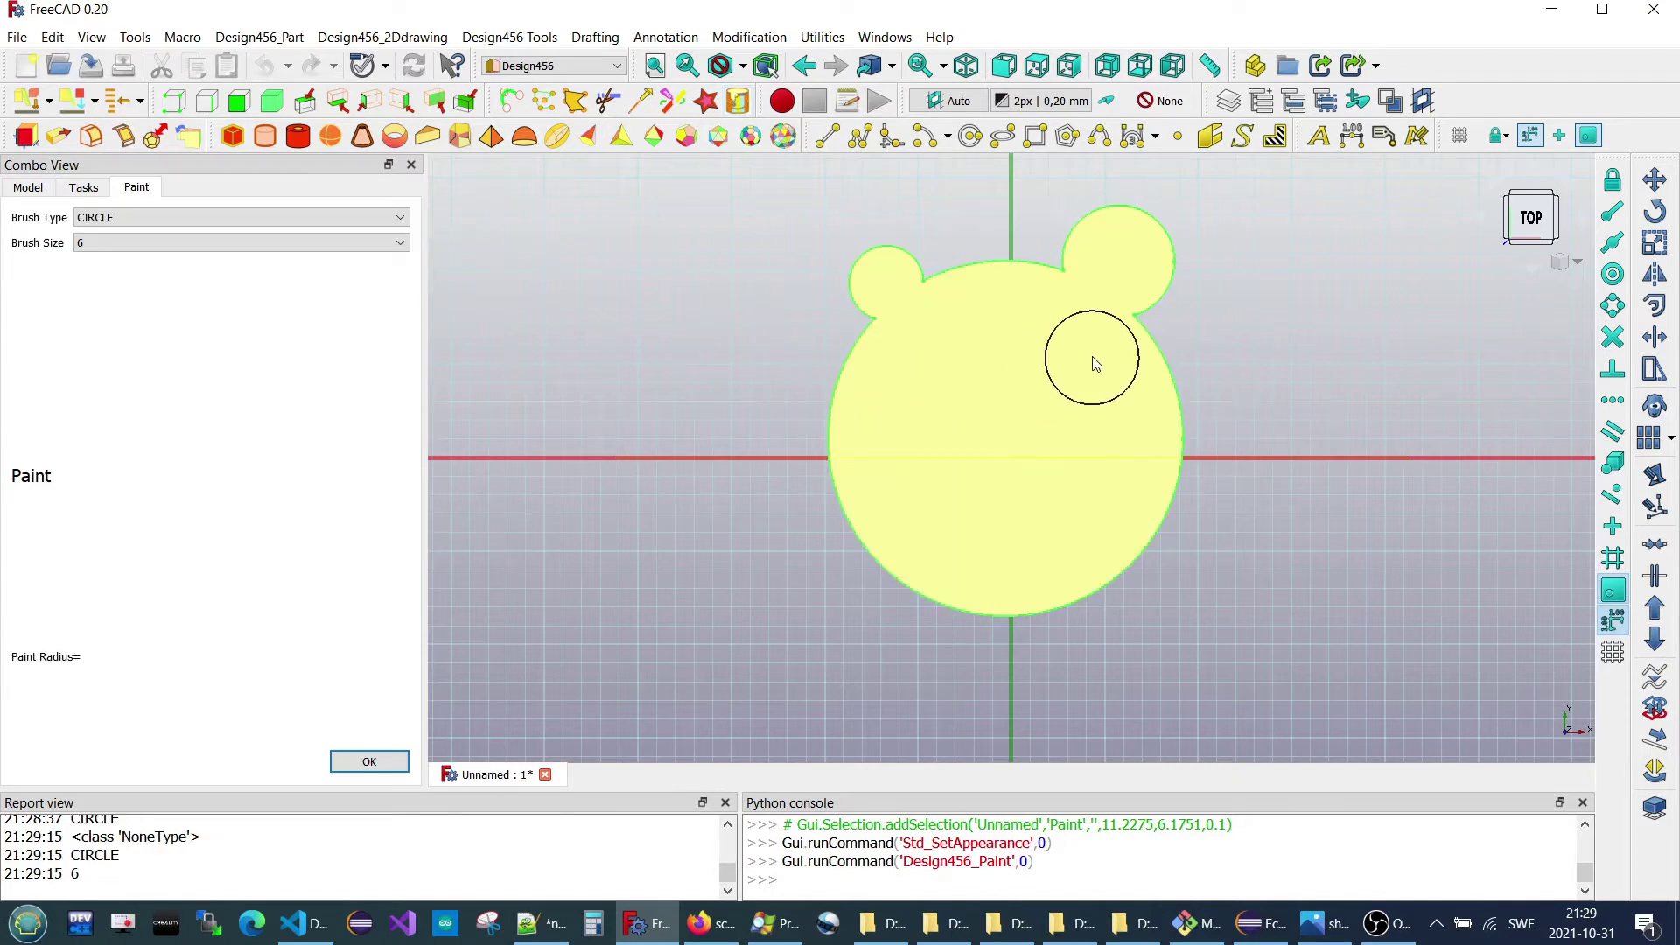
pyautogui.click(1119, 262)
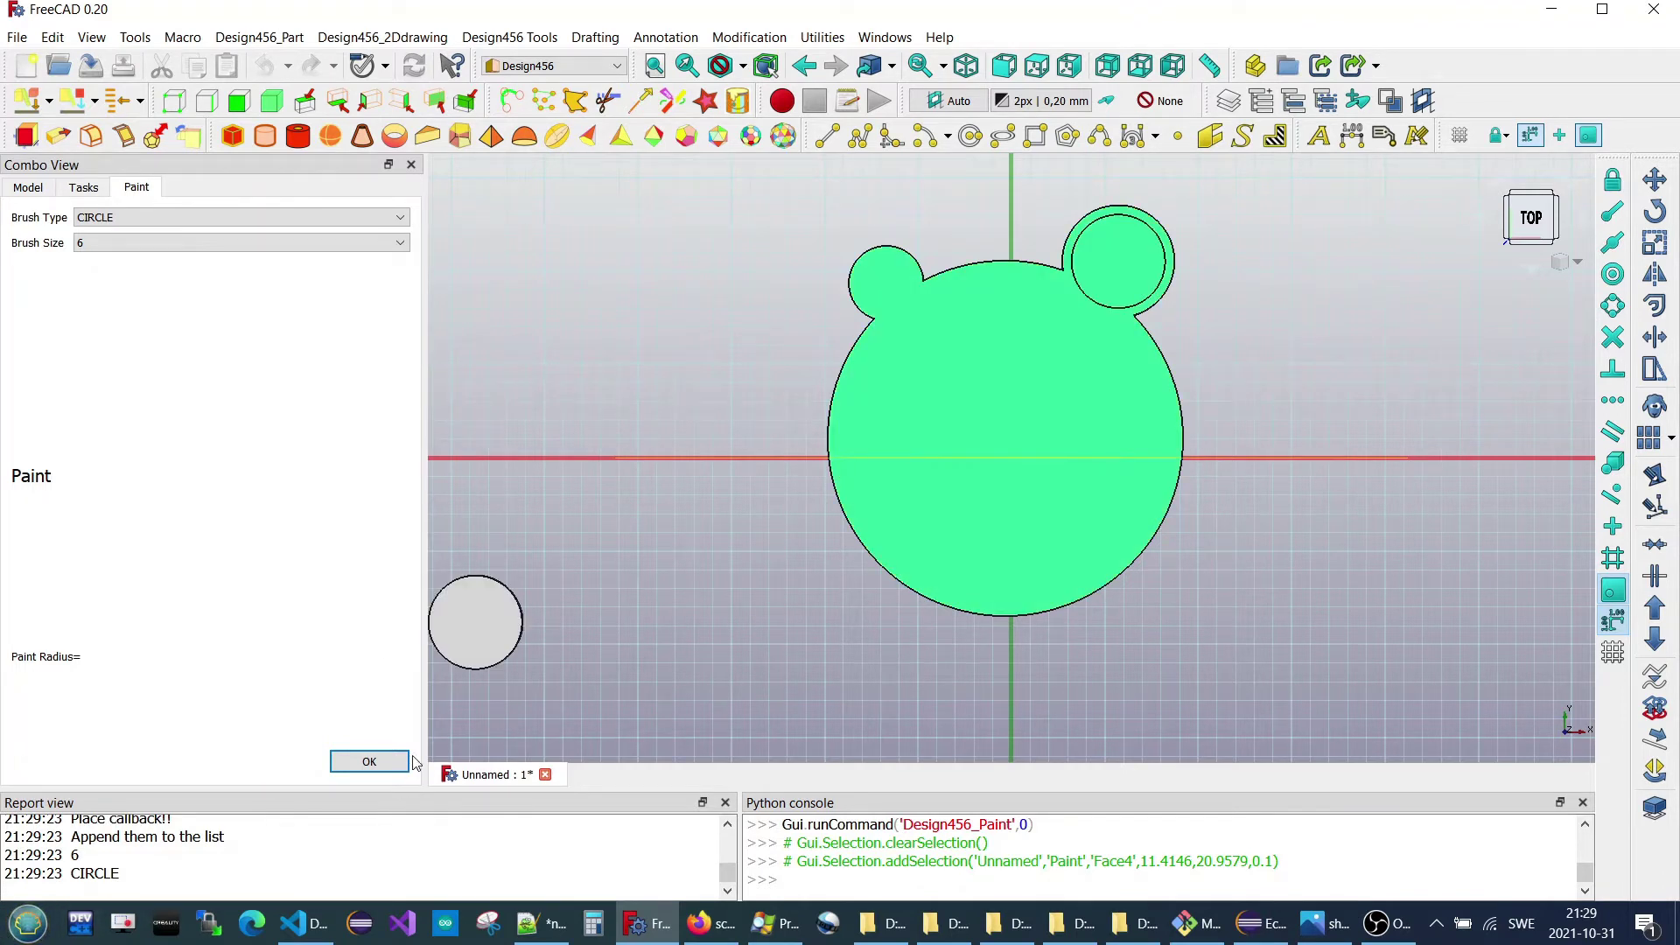
pyautogui.click(370, 761)
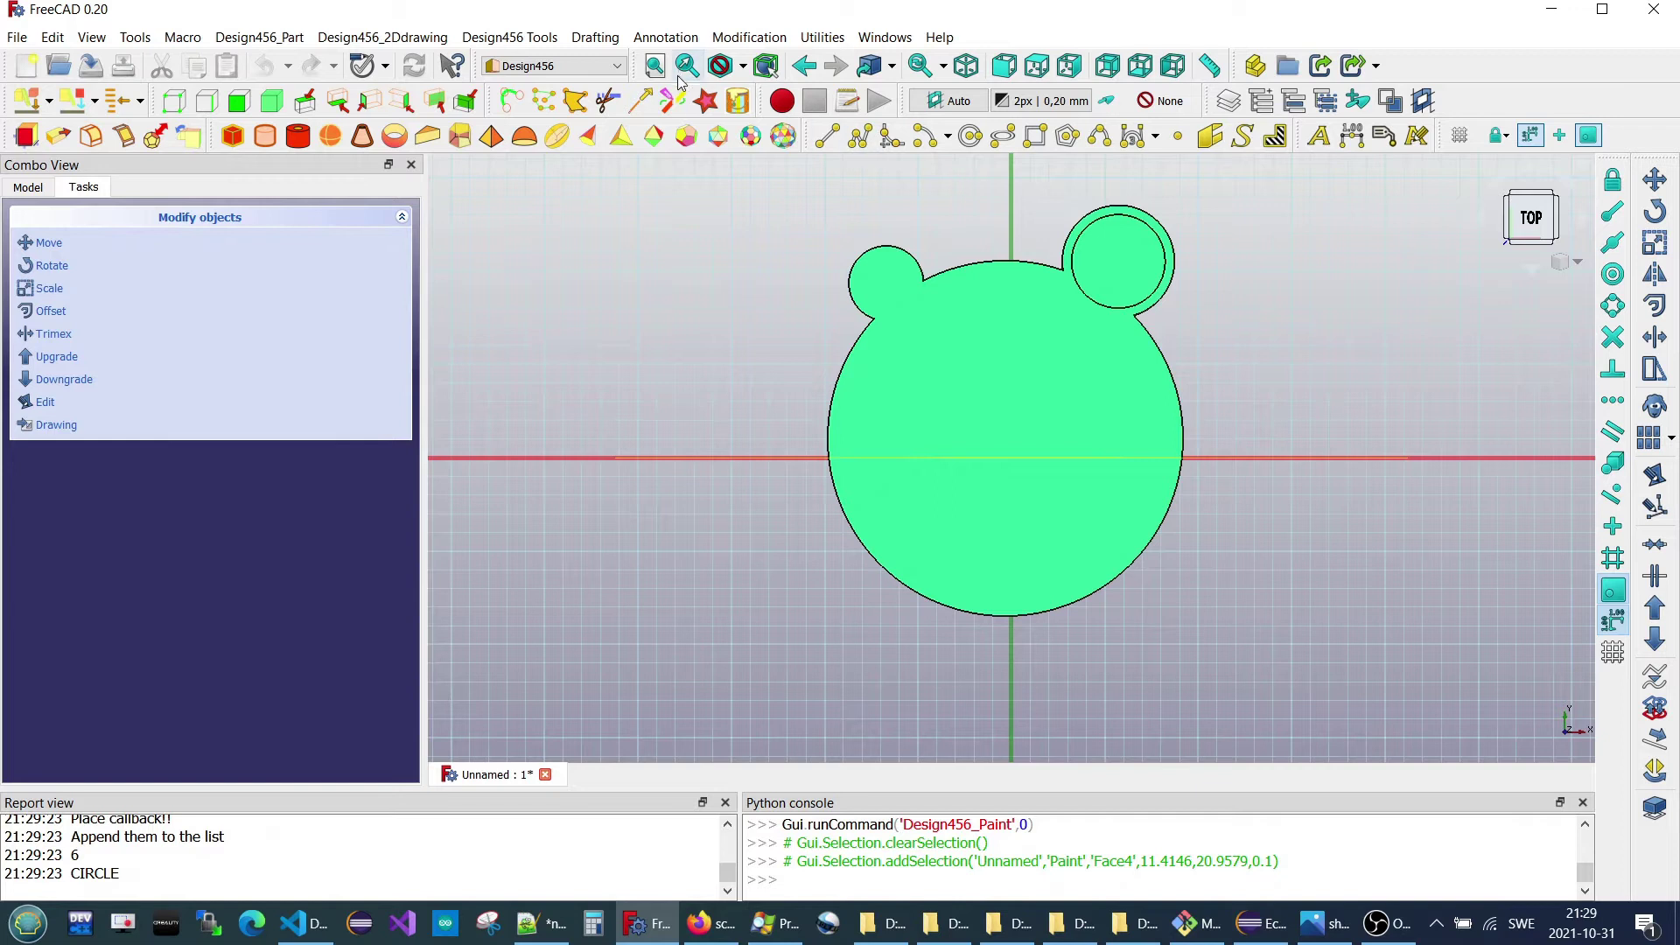
# - Paint a size-3 hole circle inside the left ear
pyautogui.click(740, 102)
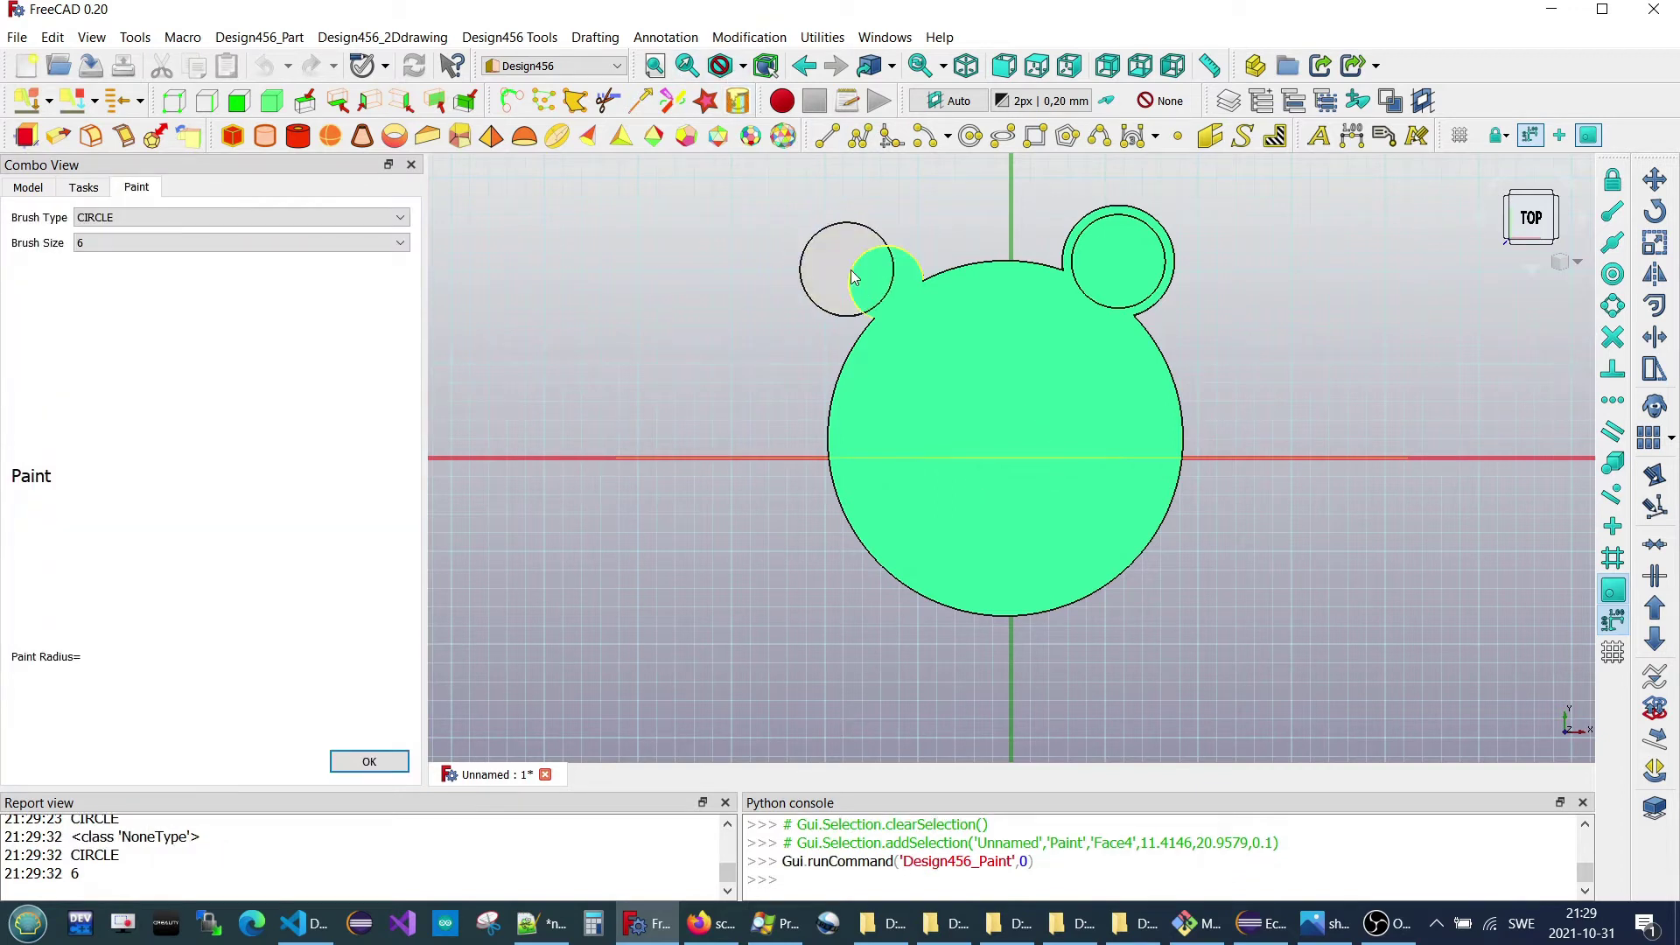
pyautogui.click(386, 242)
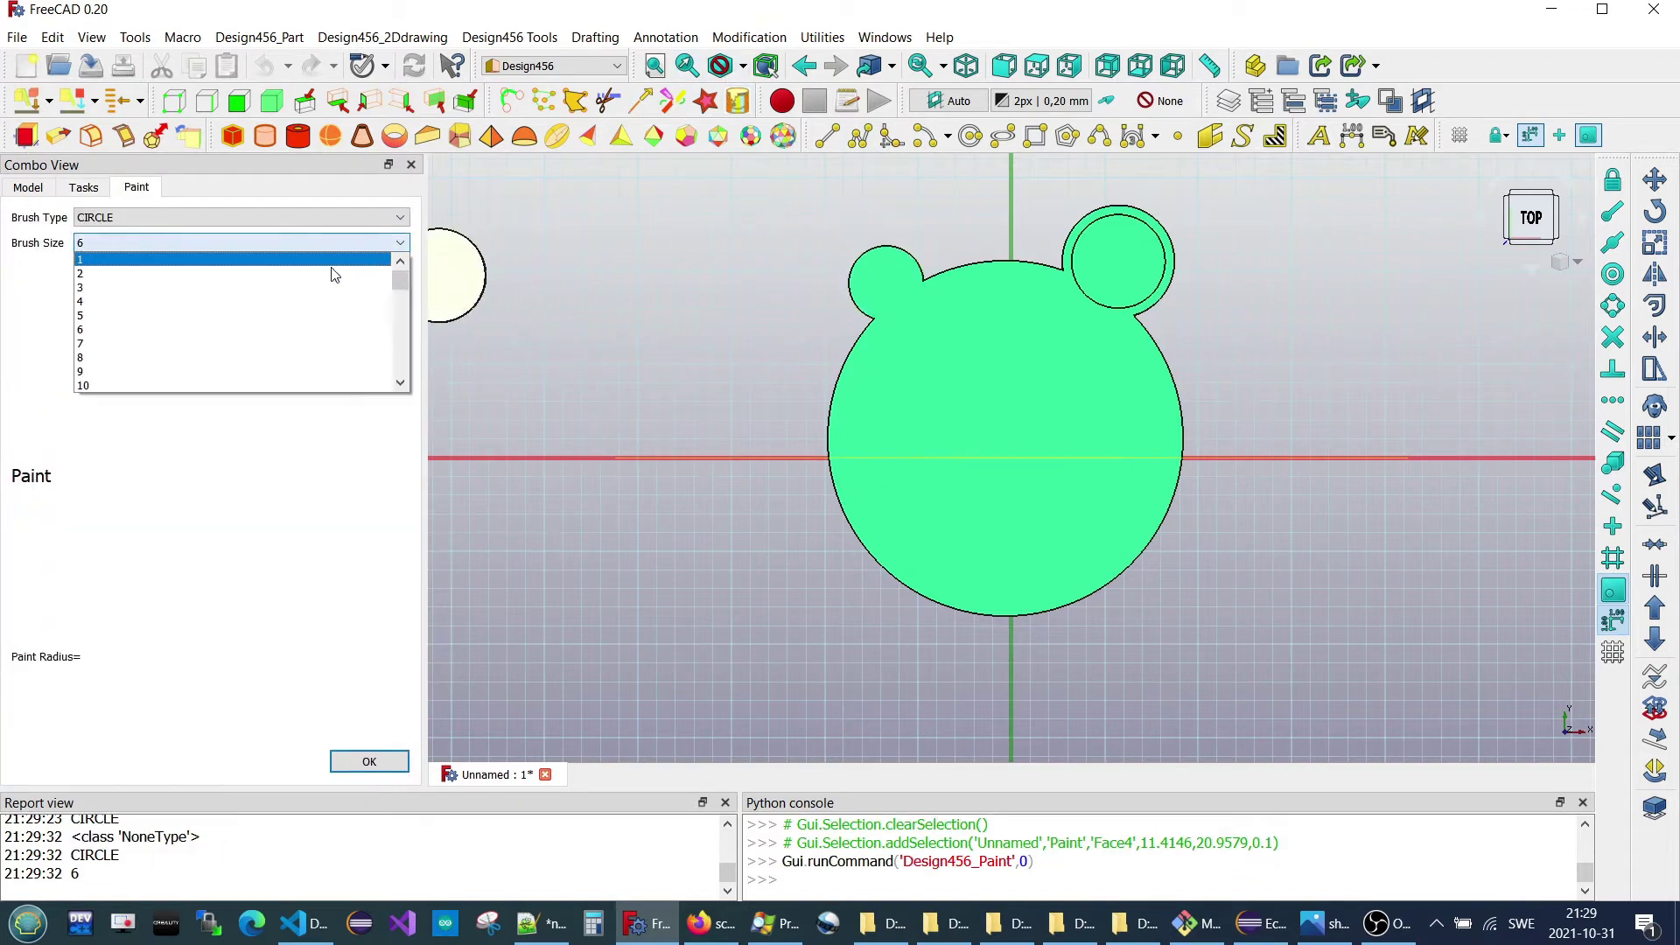
pyautogui.click(294, 299)
pyautogui.write('3')
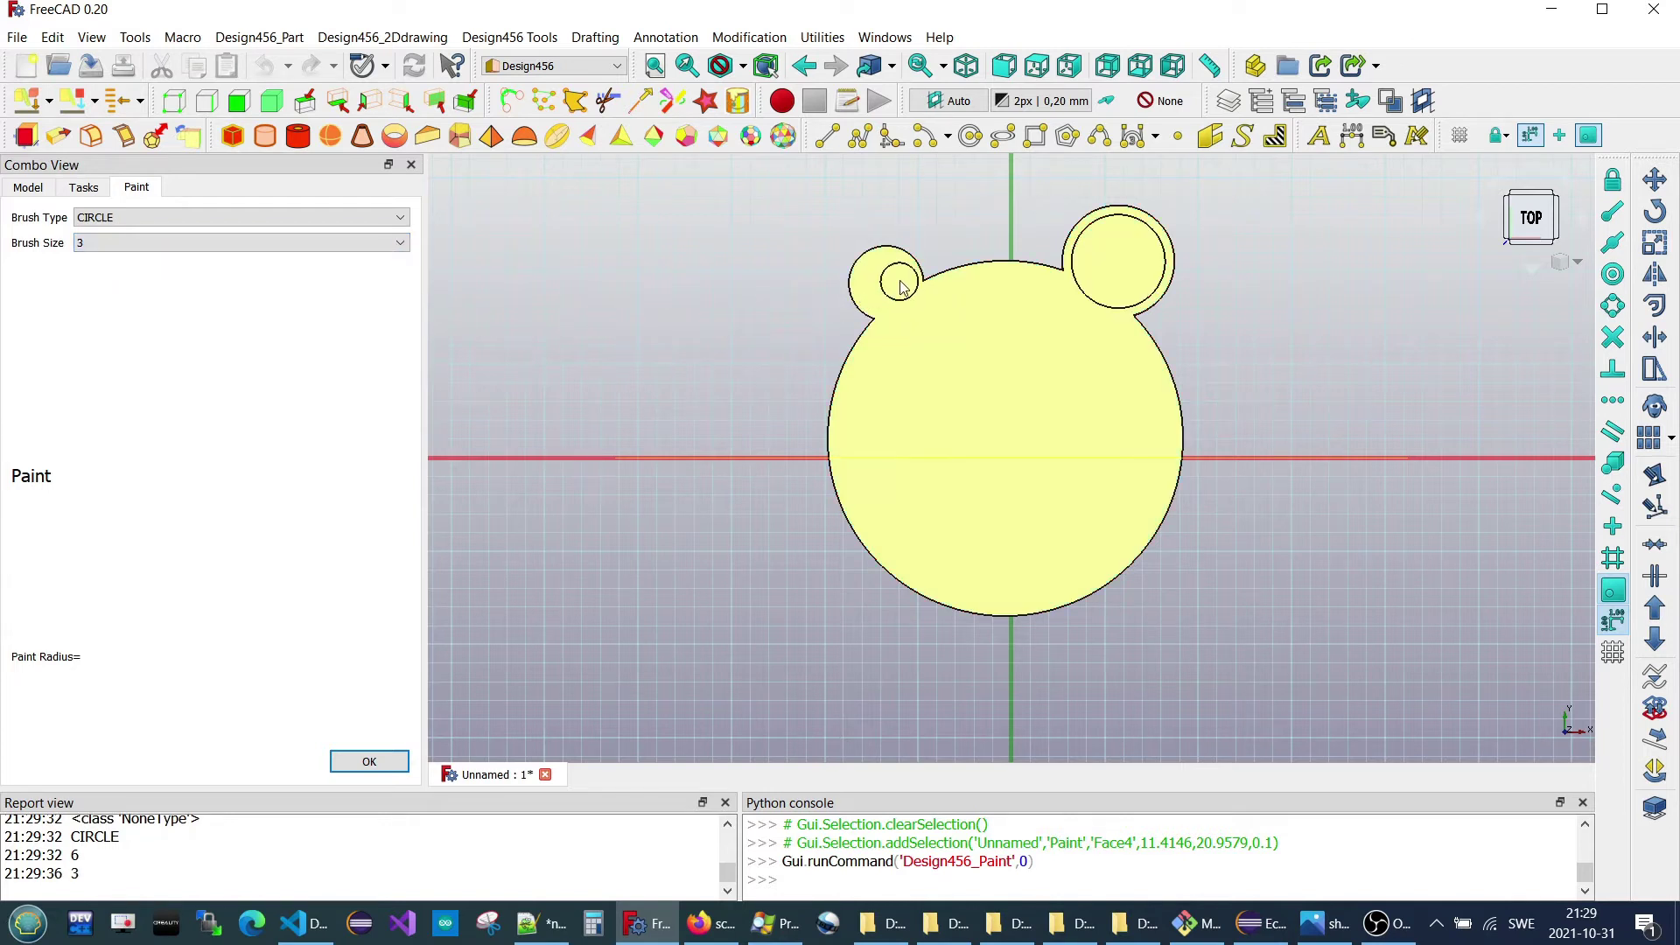
pyautogui.click(886, 291)
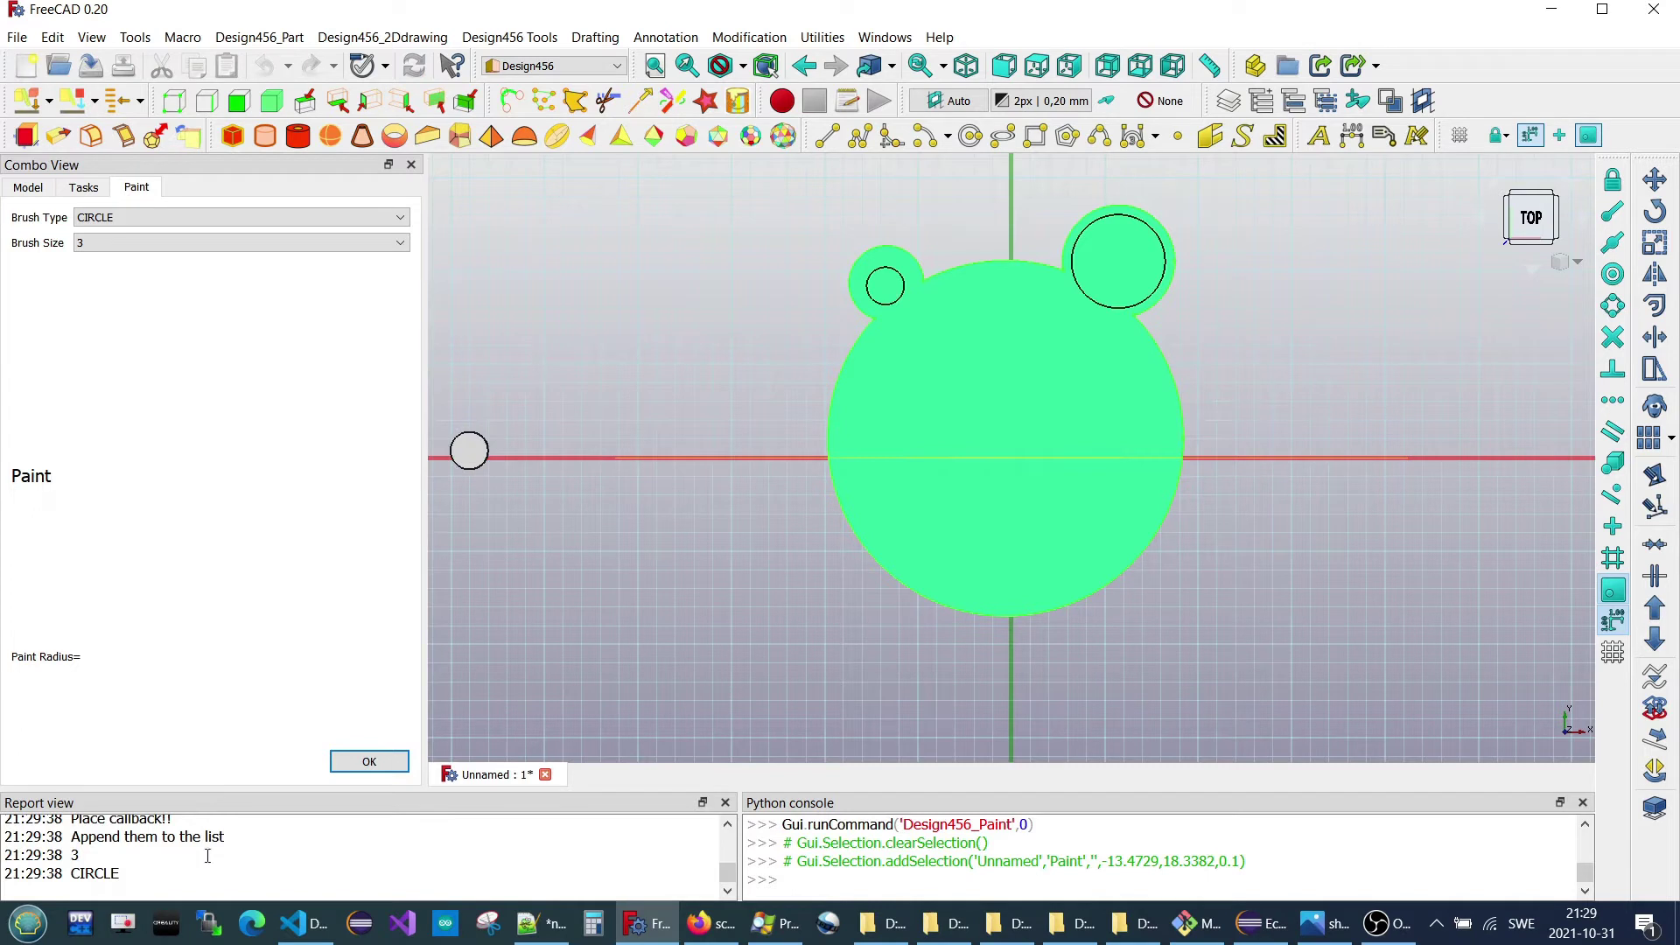
pyautogui.click(385, 763)
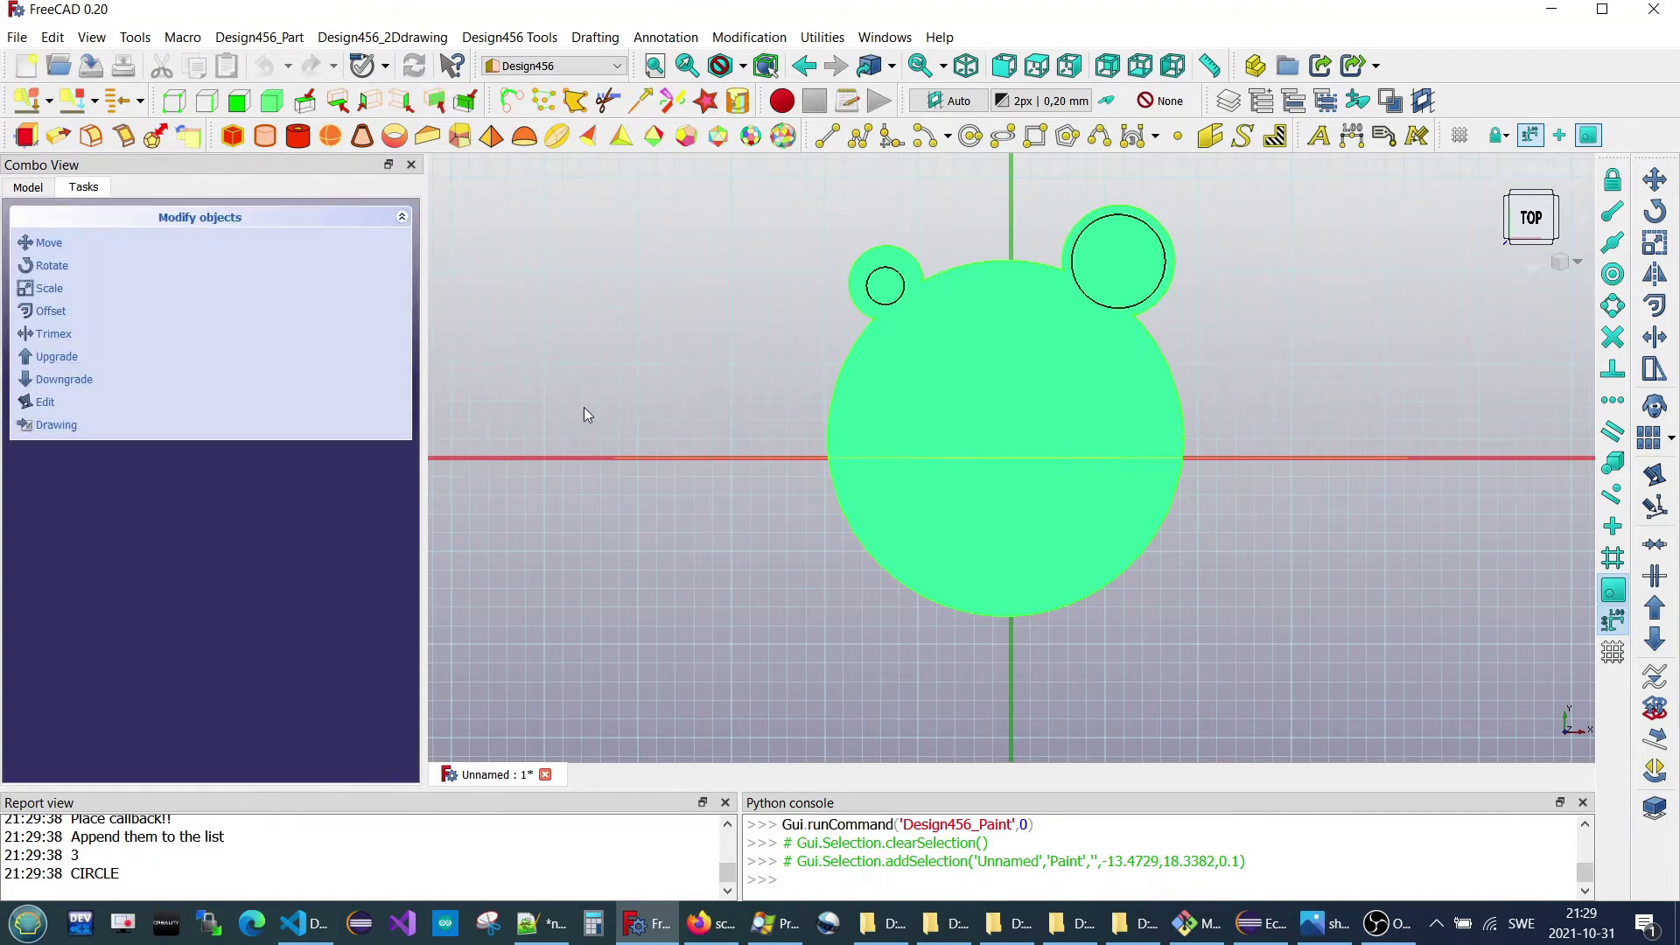
# - Stamp a size-8 circle at the face centre, then delete it
pyautogui.click(740, 100)
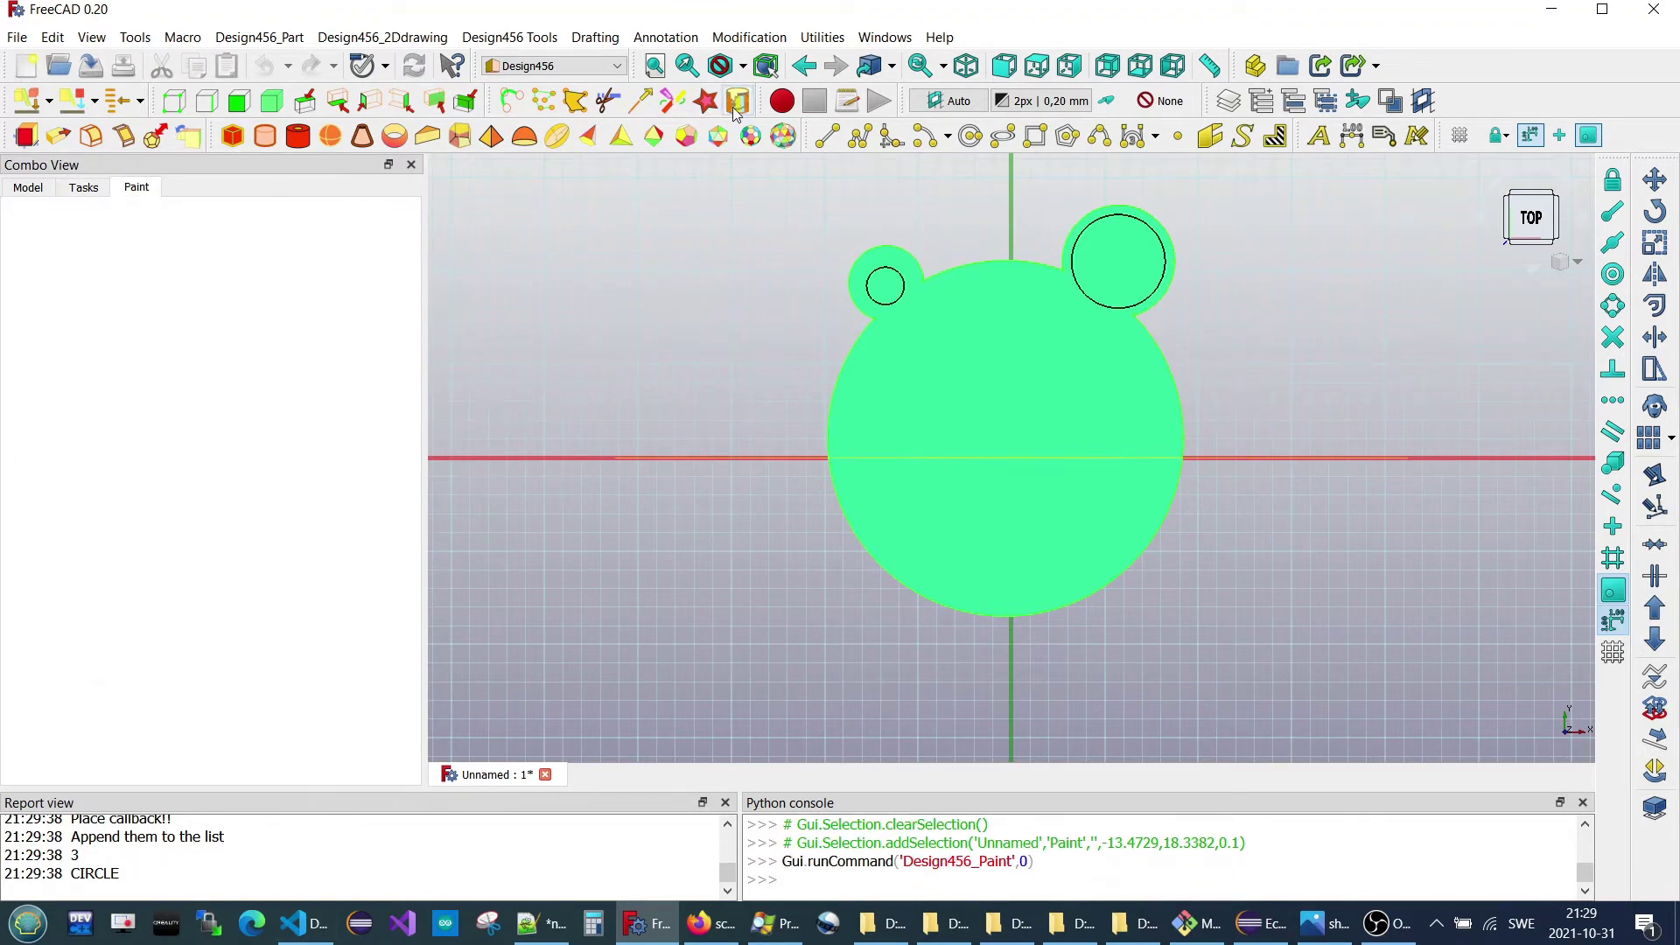
pyautogui.click(1007, 425)
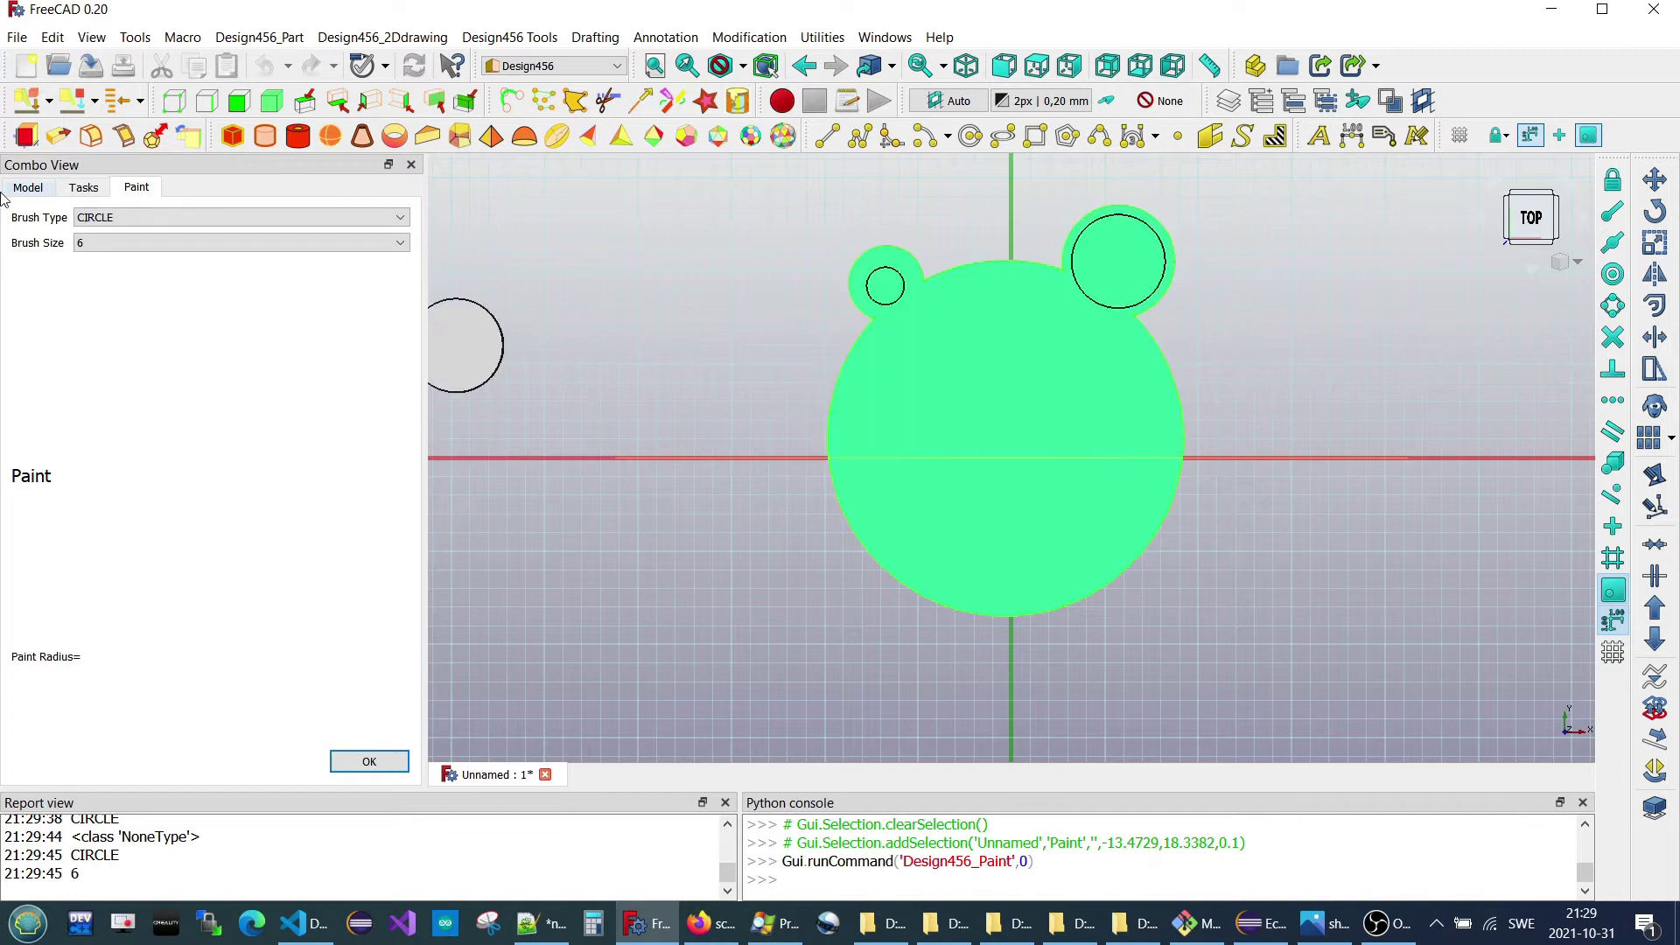
pyautogui.click(149, 254)
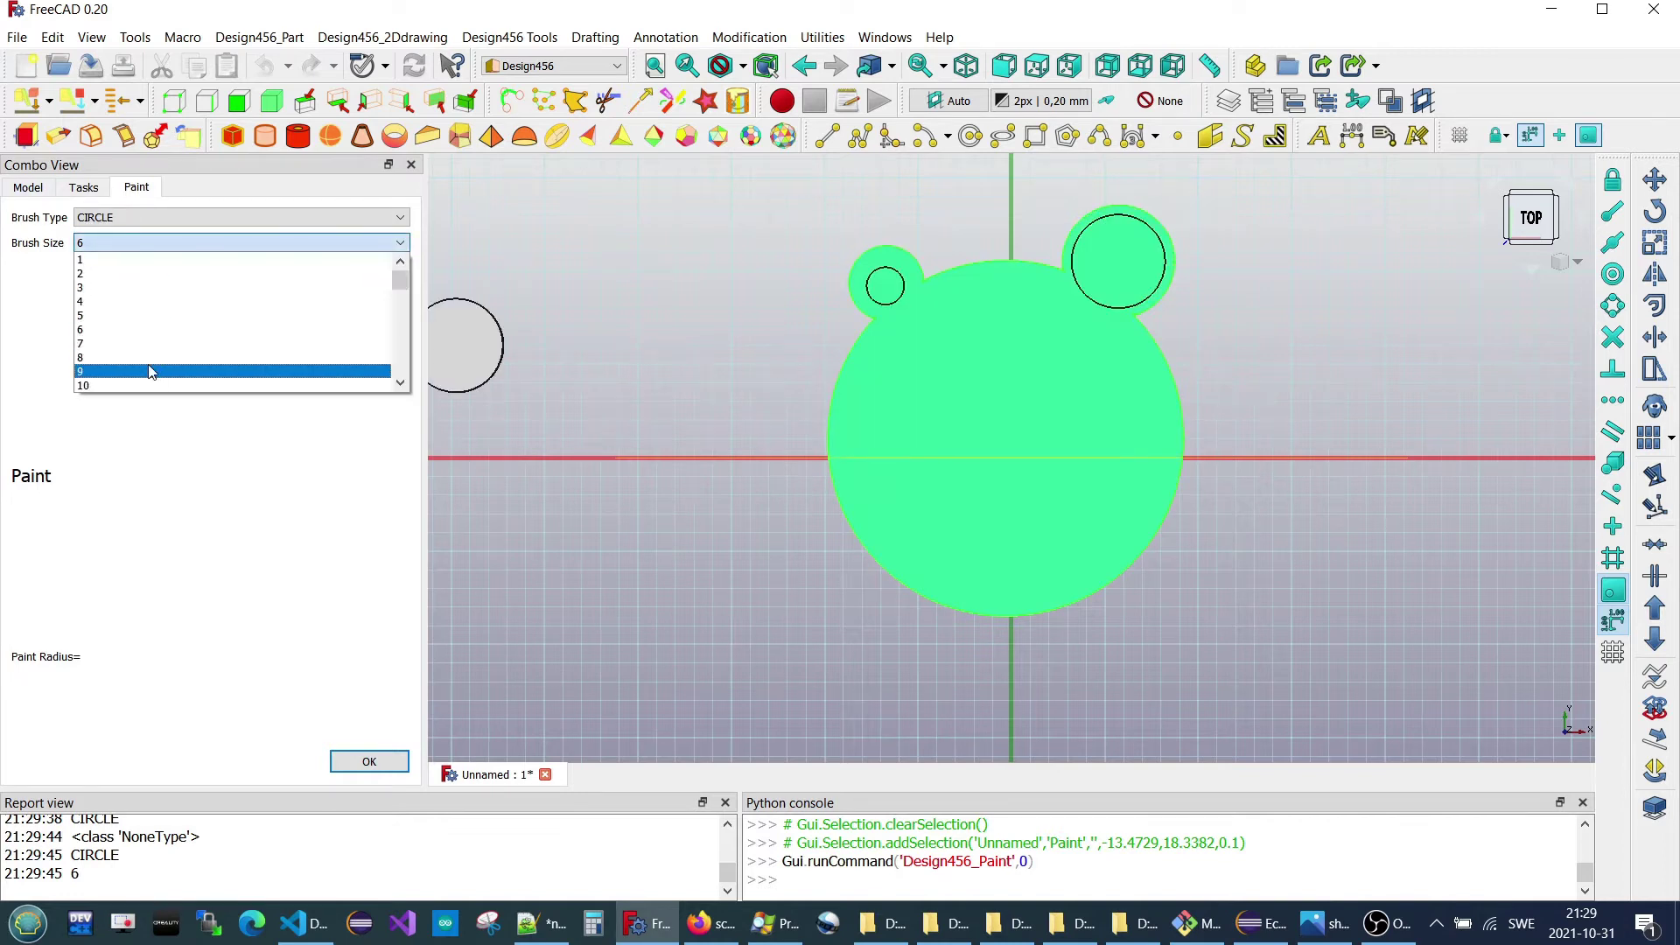
pyautogui.click(151, 359)
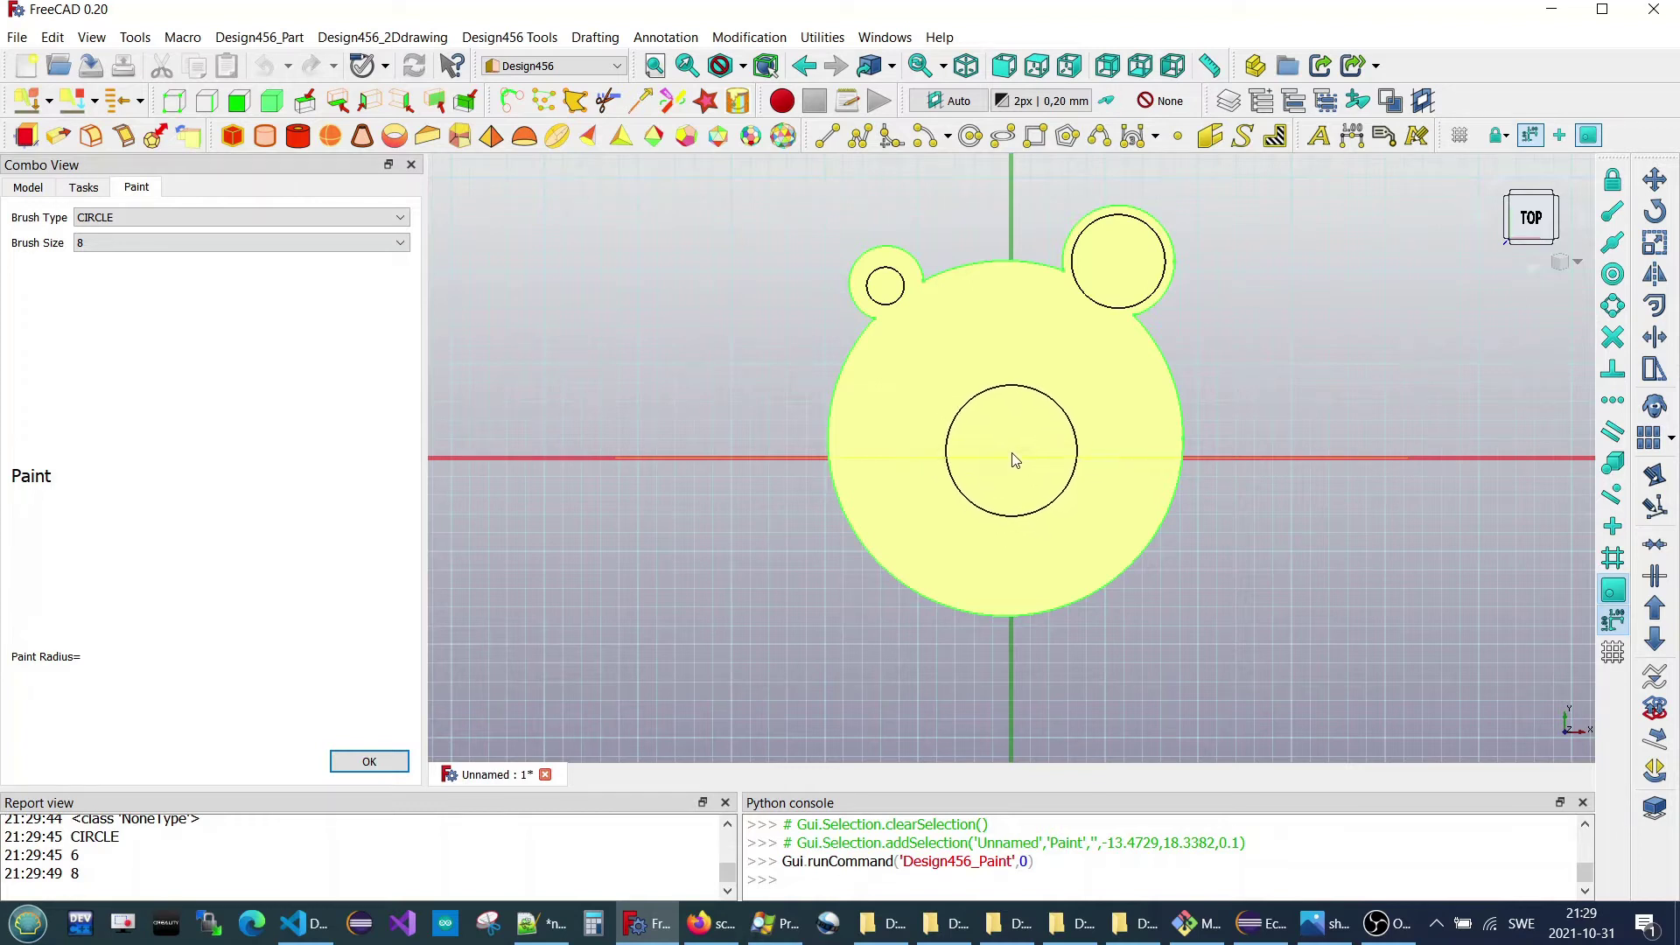
pyautogui.click(1003, 461)
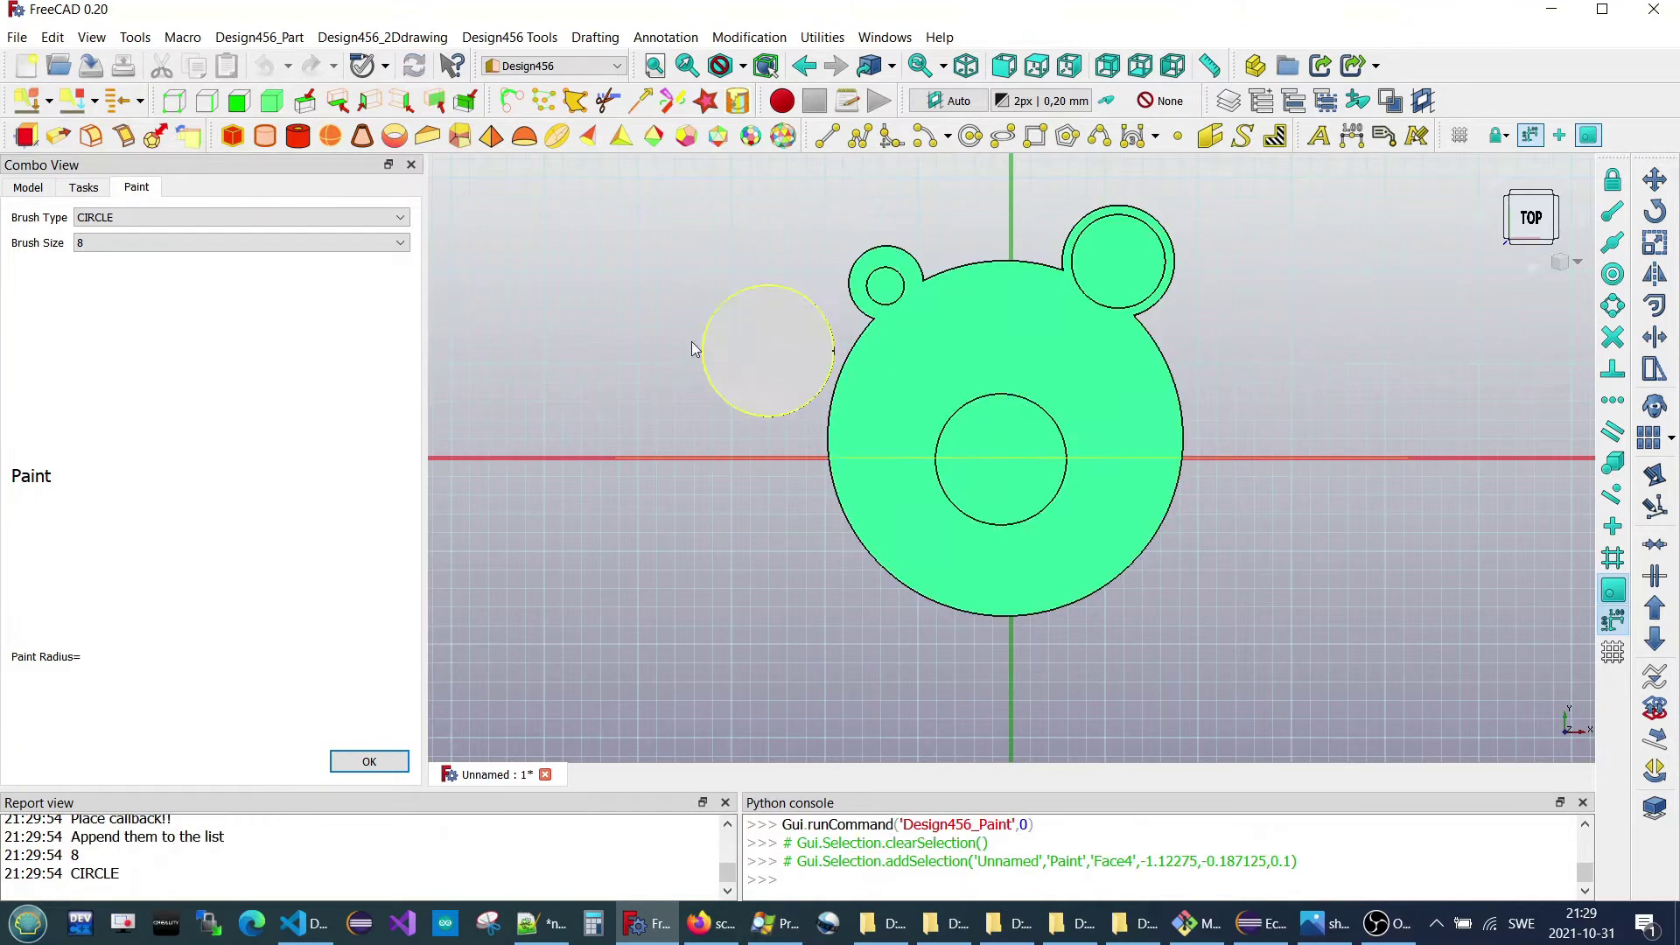
pyautogui.click(369, 762)
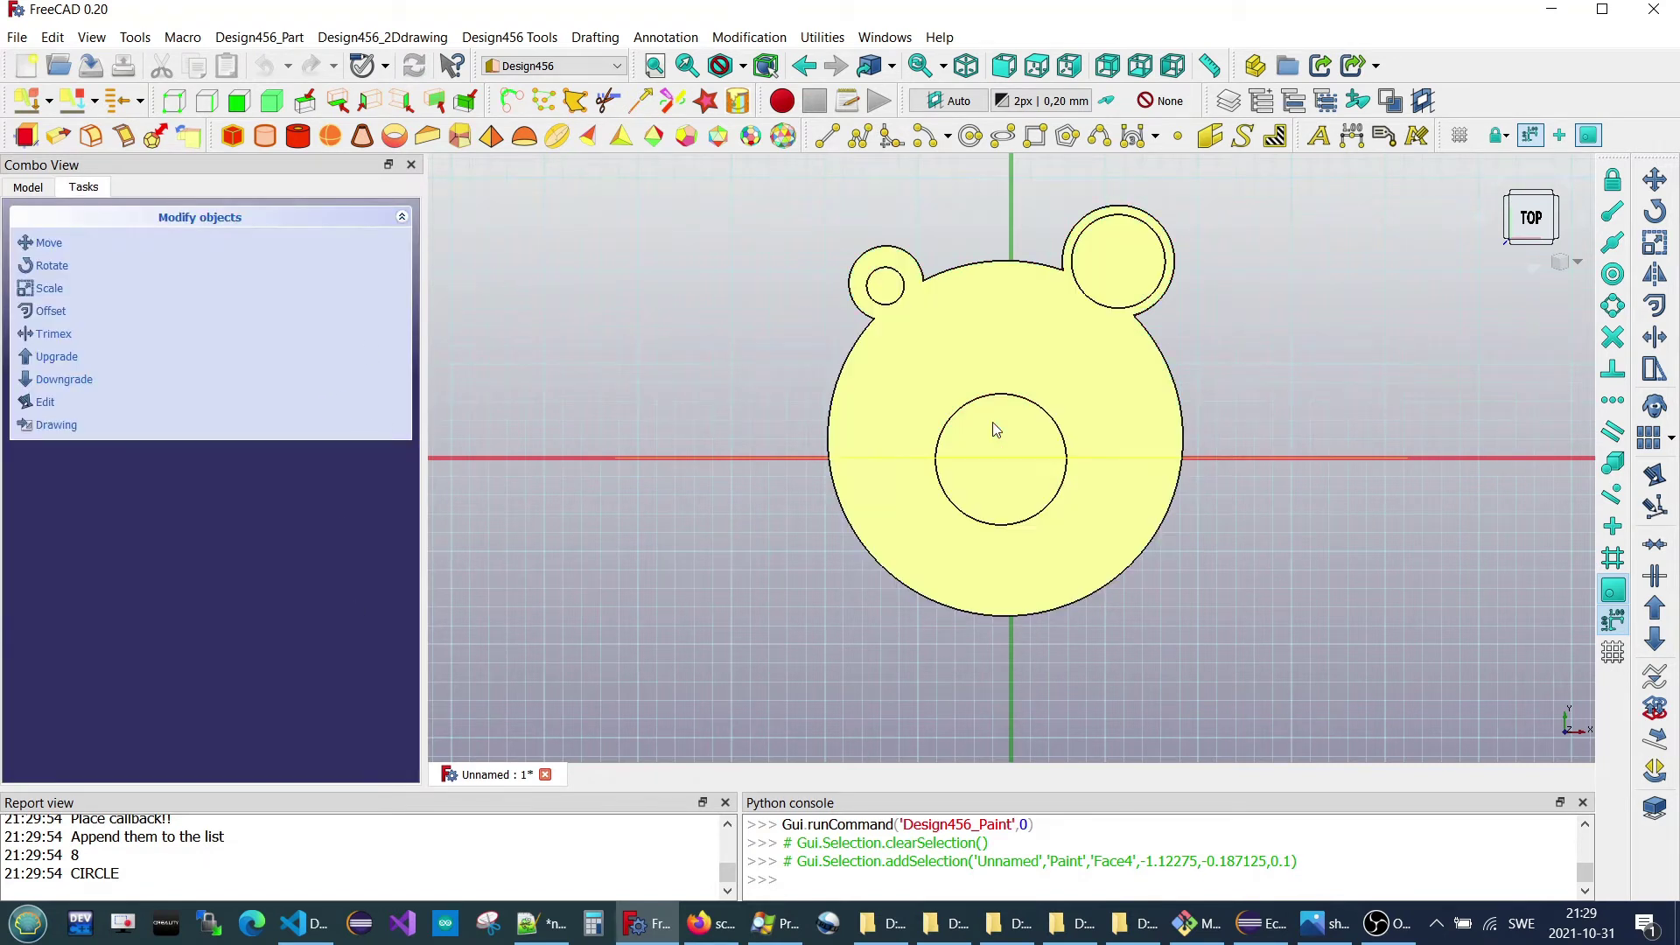
pyautogui.click(1061, 435)
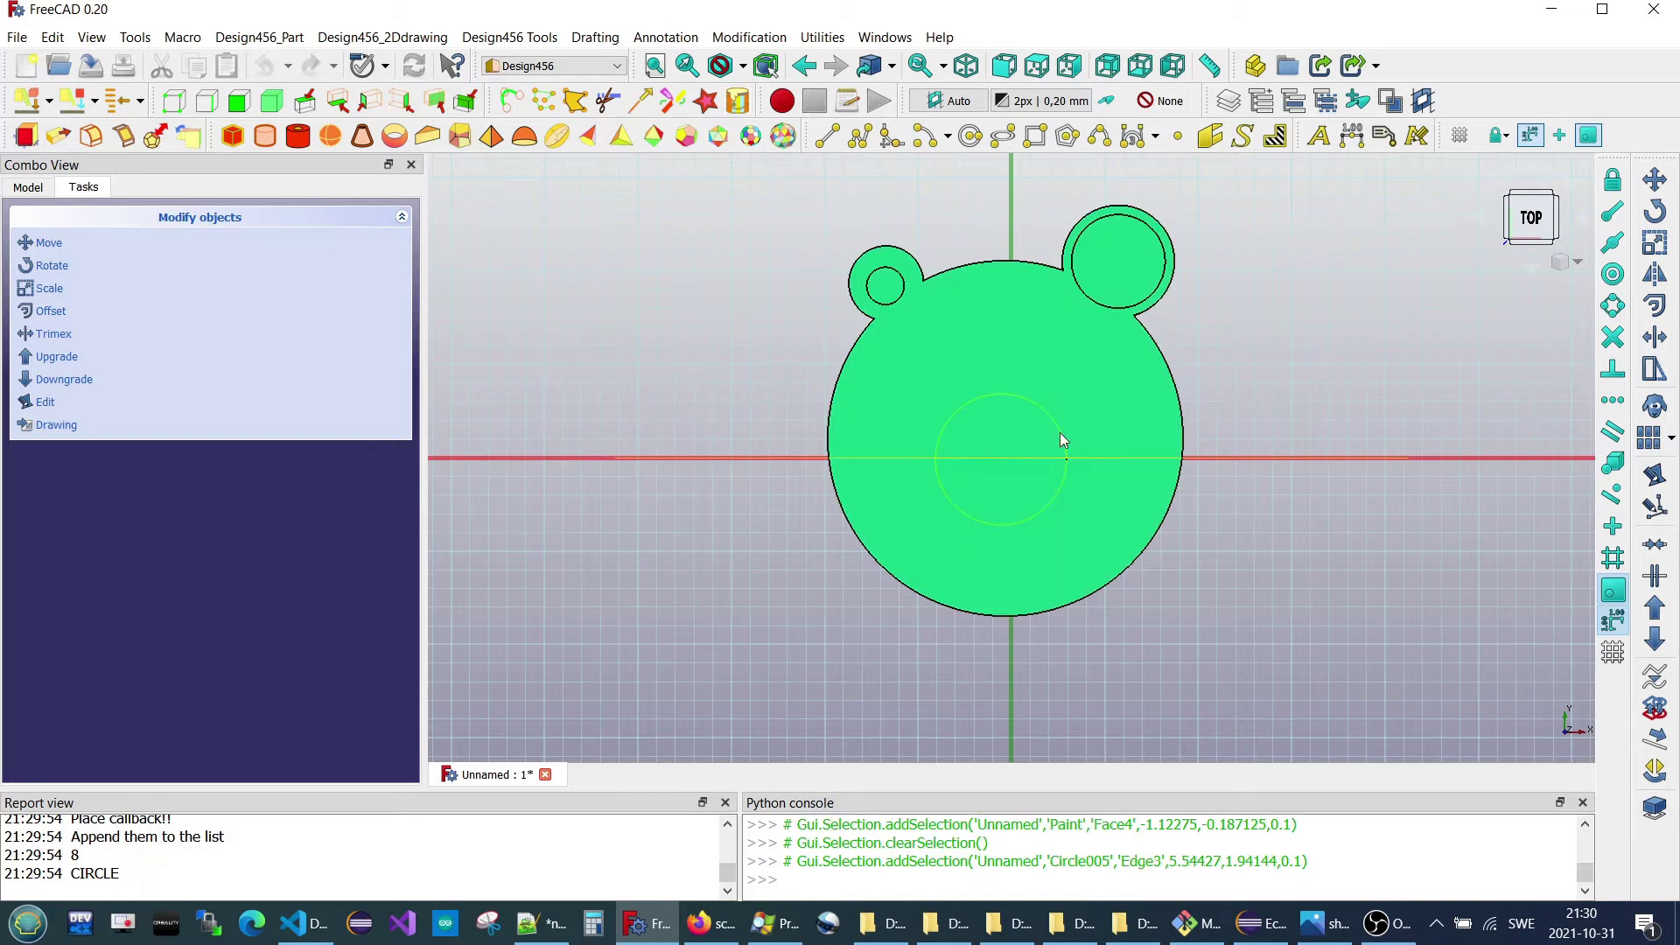
pyautogui.press('Delete')
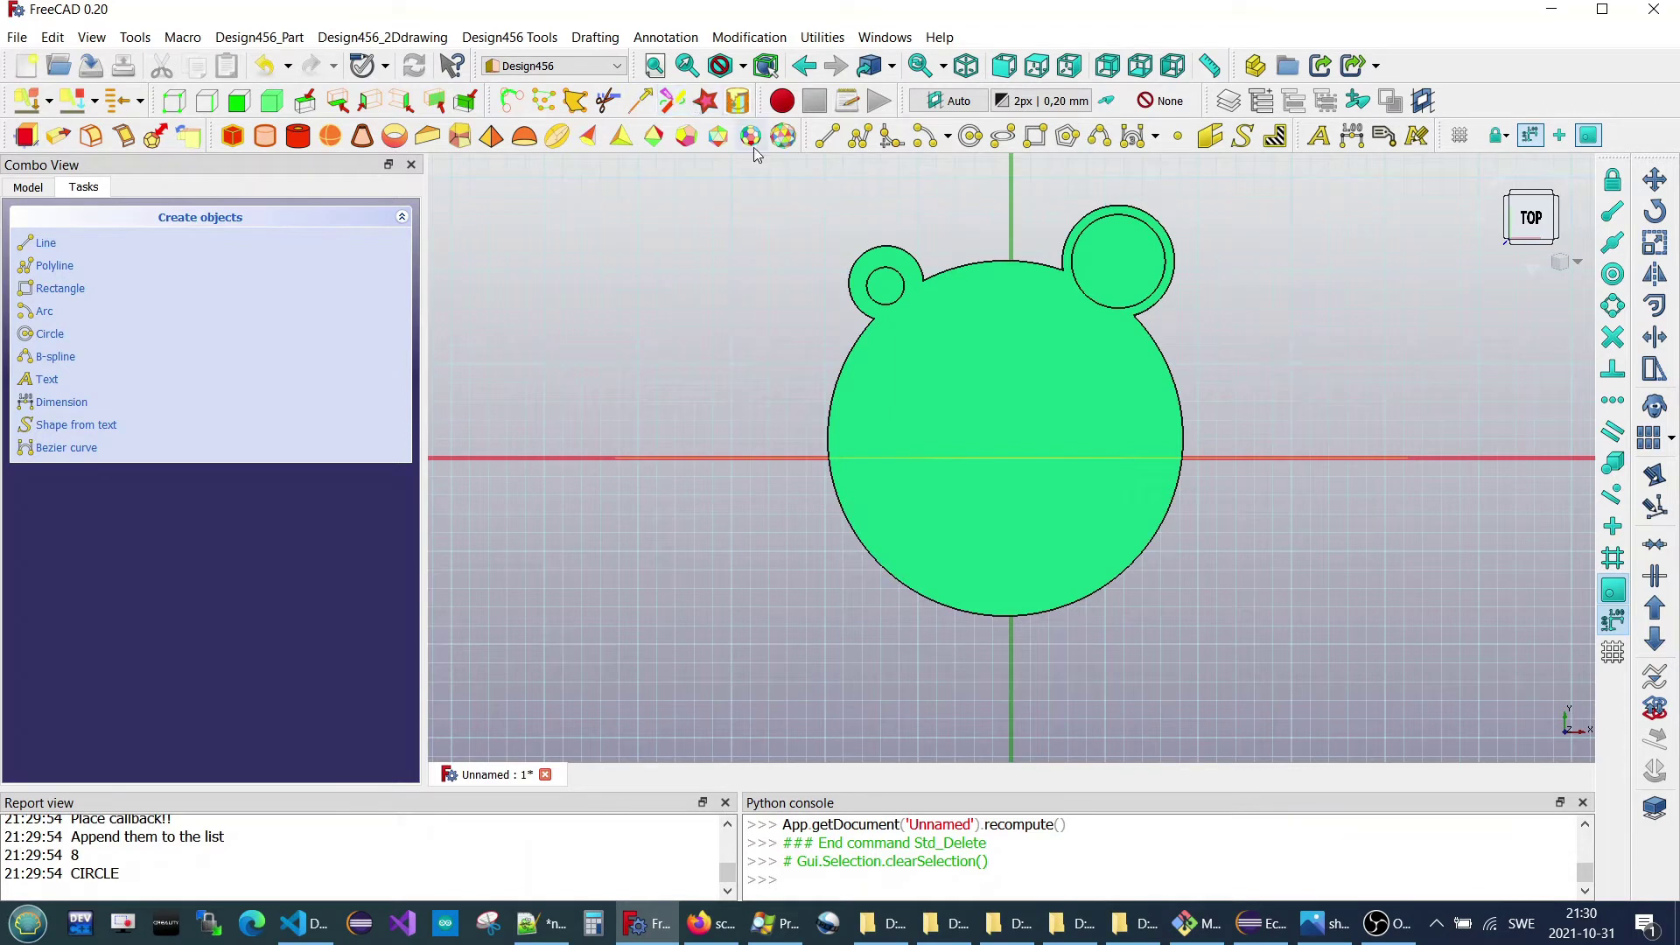
# - Paint a size-10 snout circle at the centre of the face
pyautogui.click(739, 102)
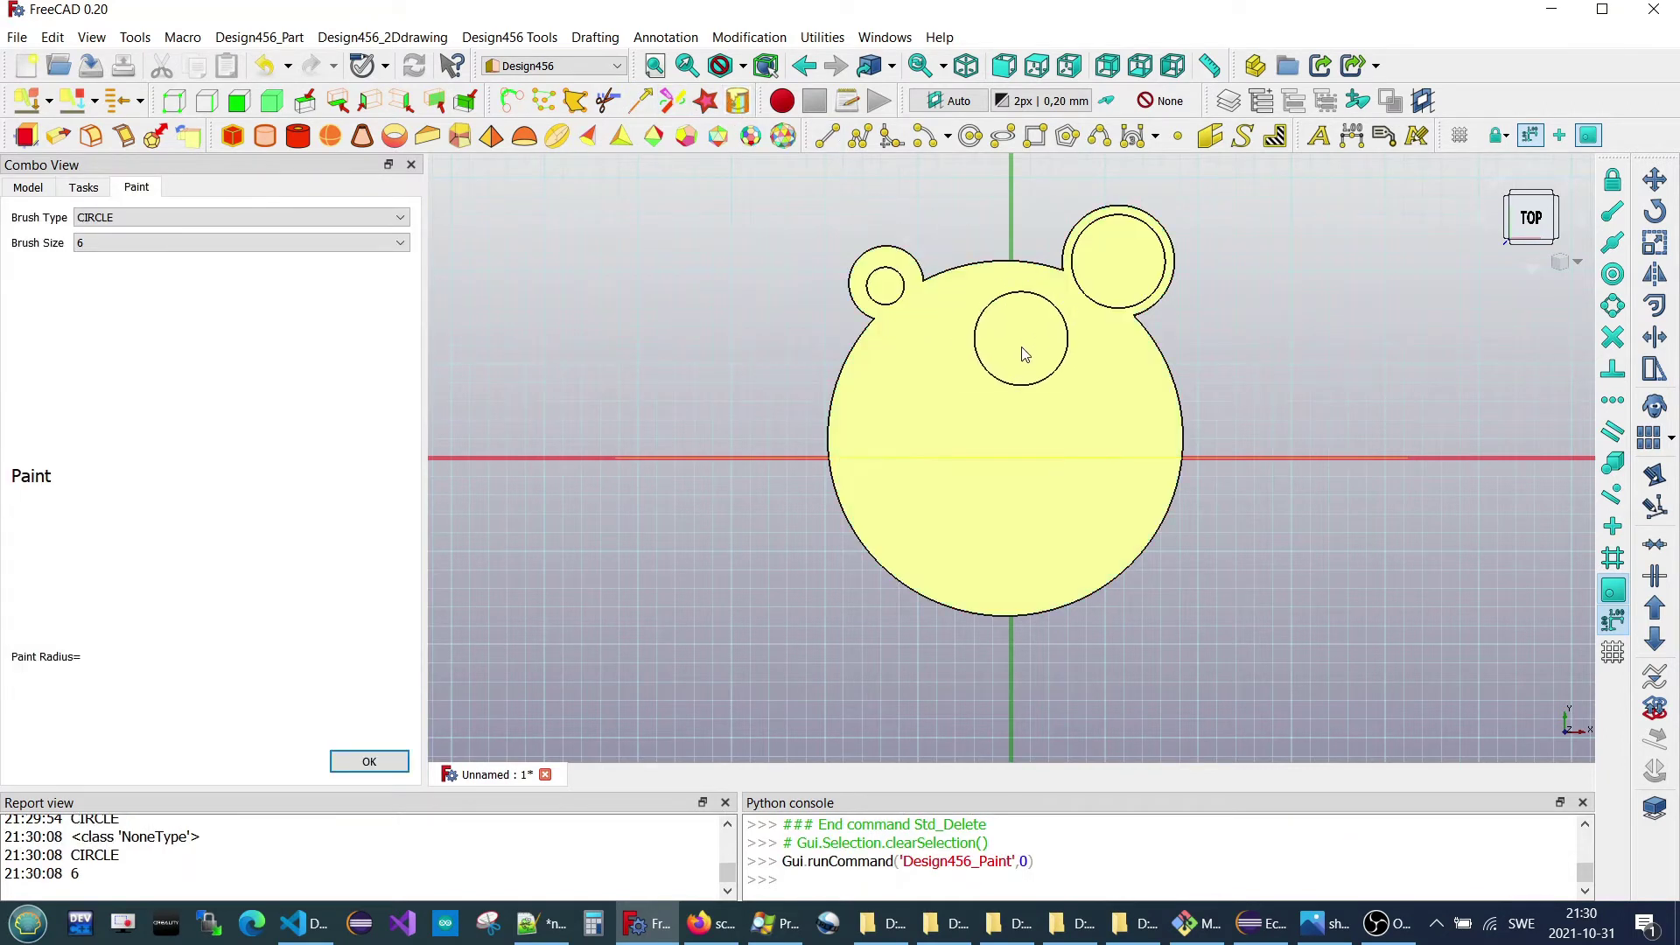
pyautogui.click(175, 242)
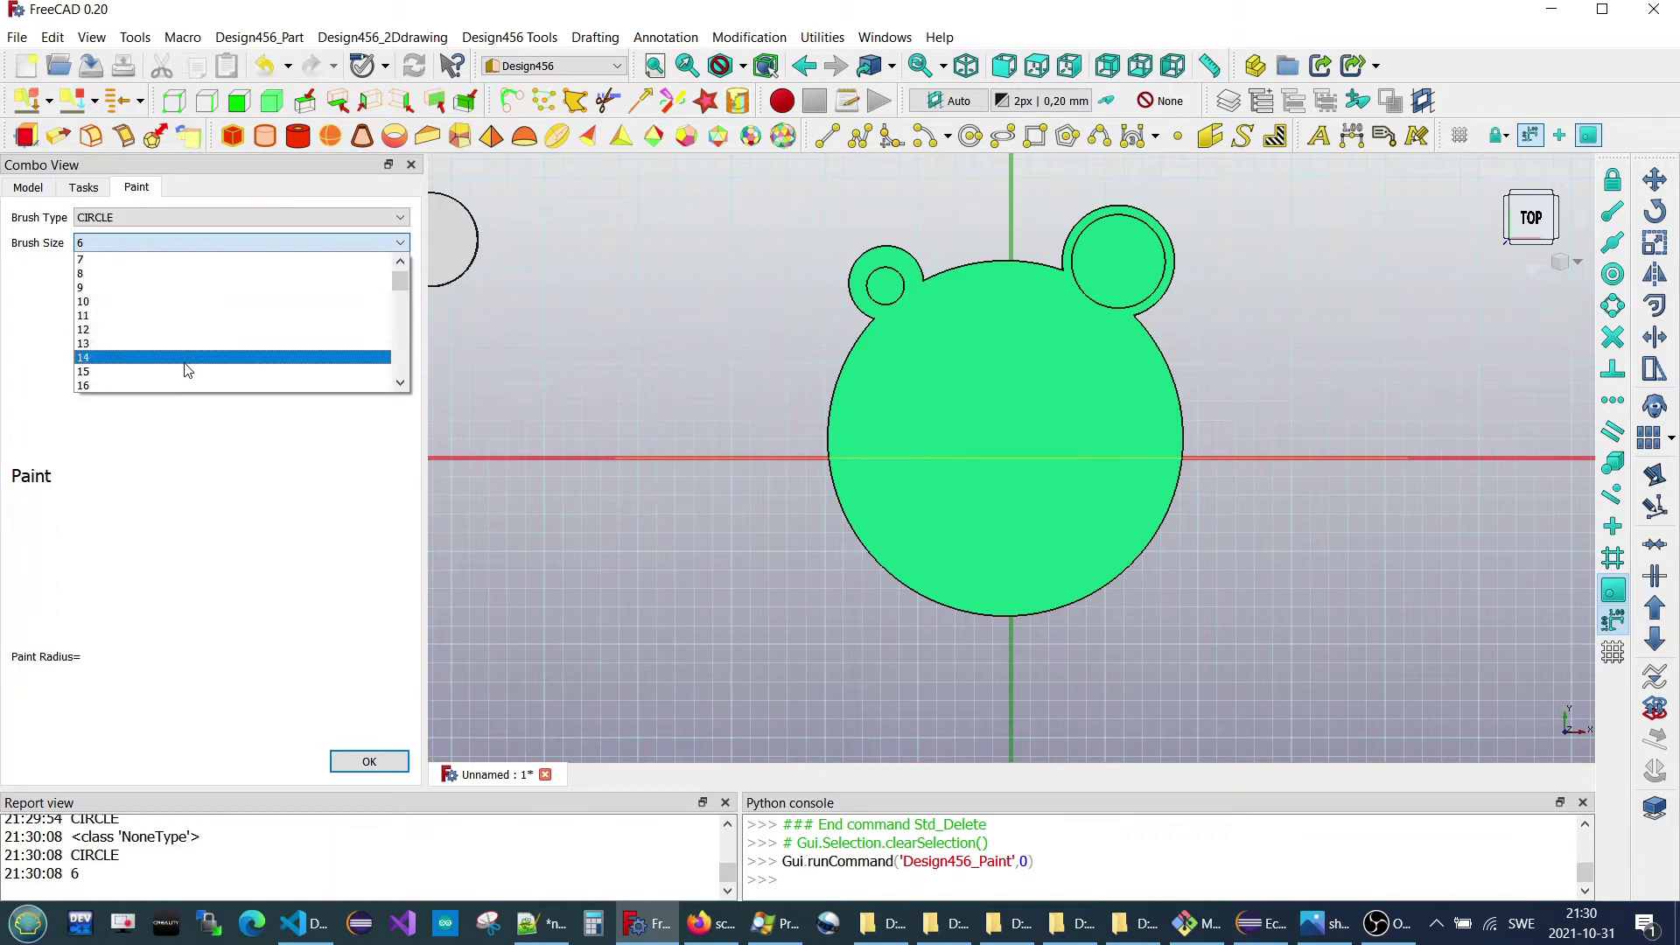
pyautogui.scroll(-1, 194, 371)
pyautogui.click(208, 301)
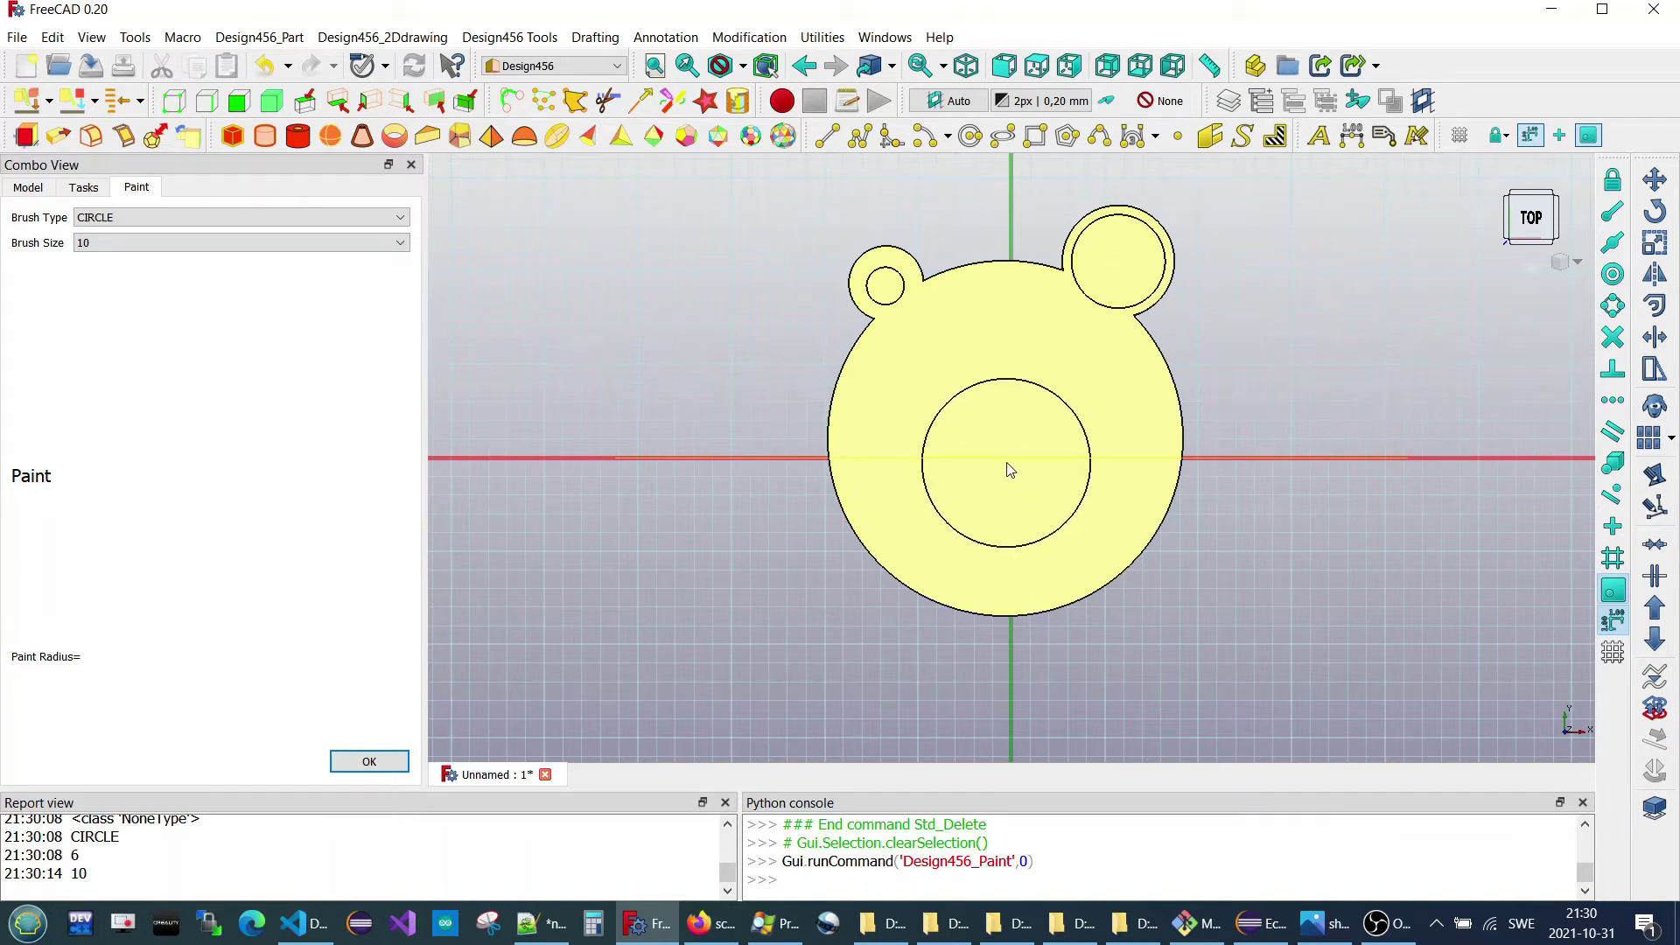
pyautogui.click(1007, 462)
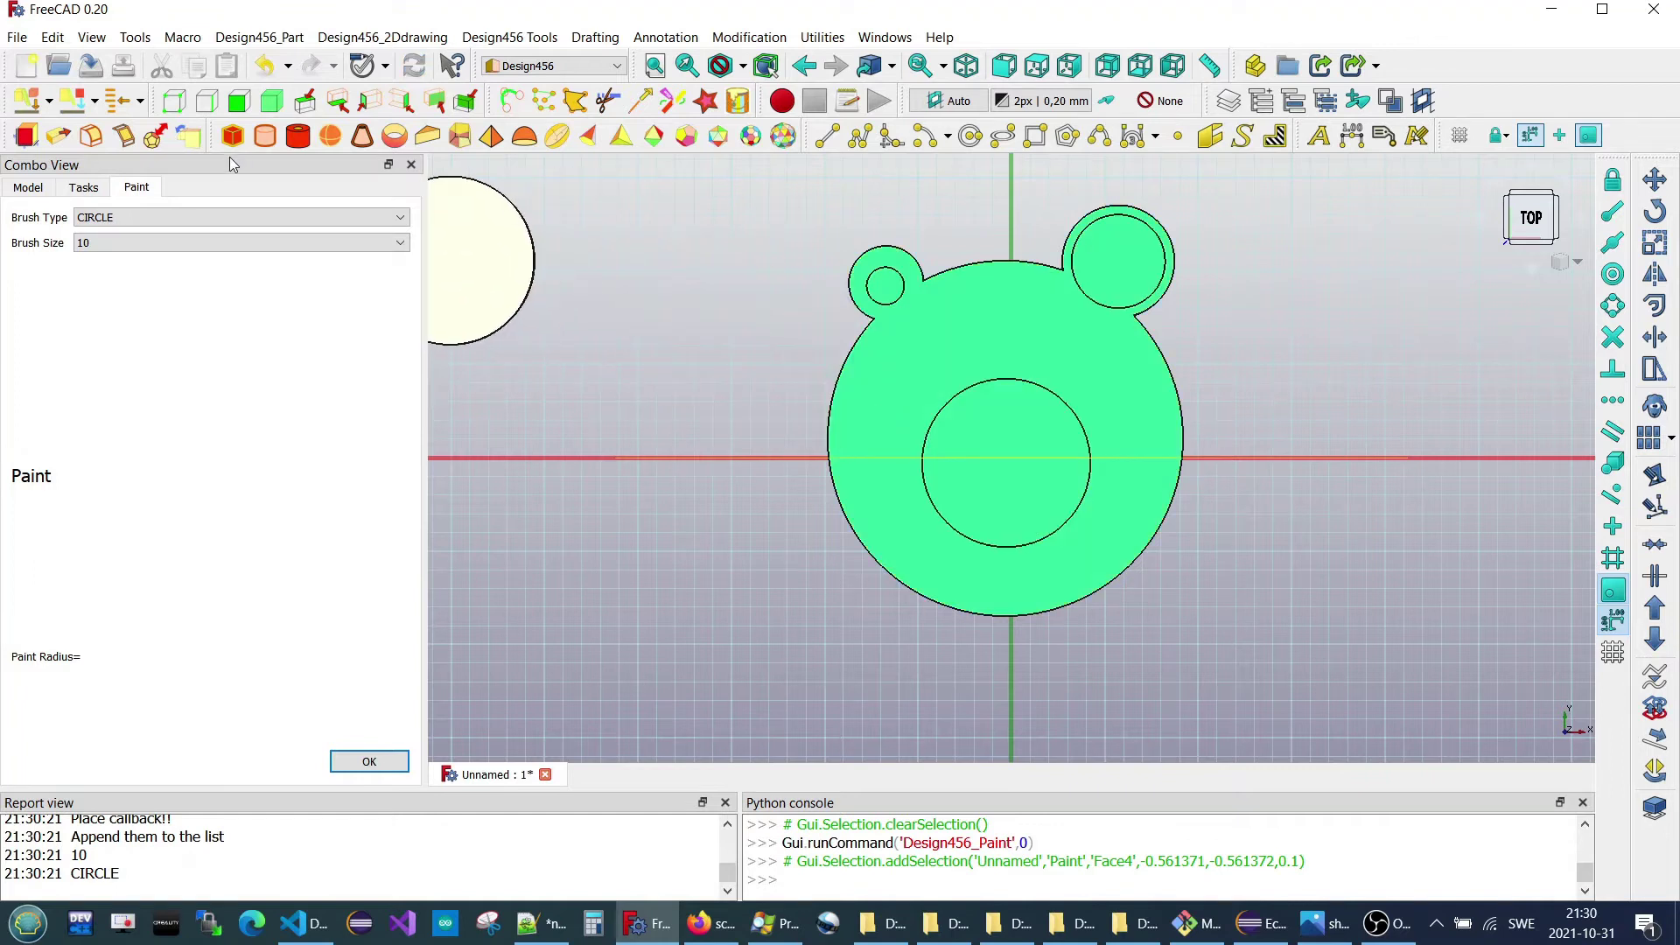
# - Keep the CIRCLE brush at size 5 and stamp a nostril inside the snout
pyautogui.click(181, 219)
pyautogui.click(182, 219)
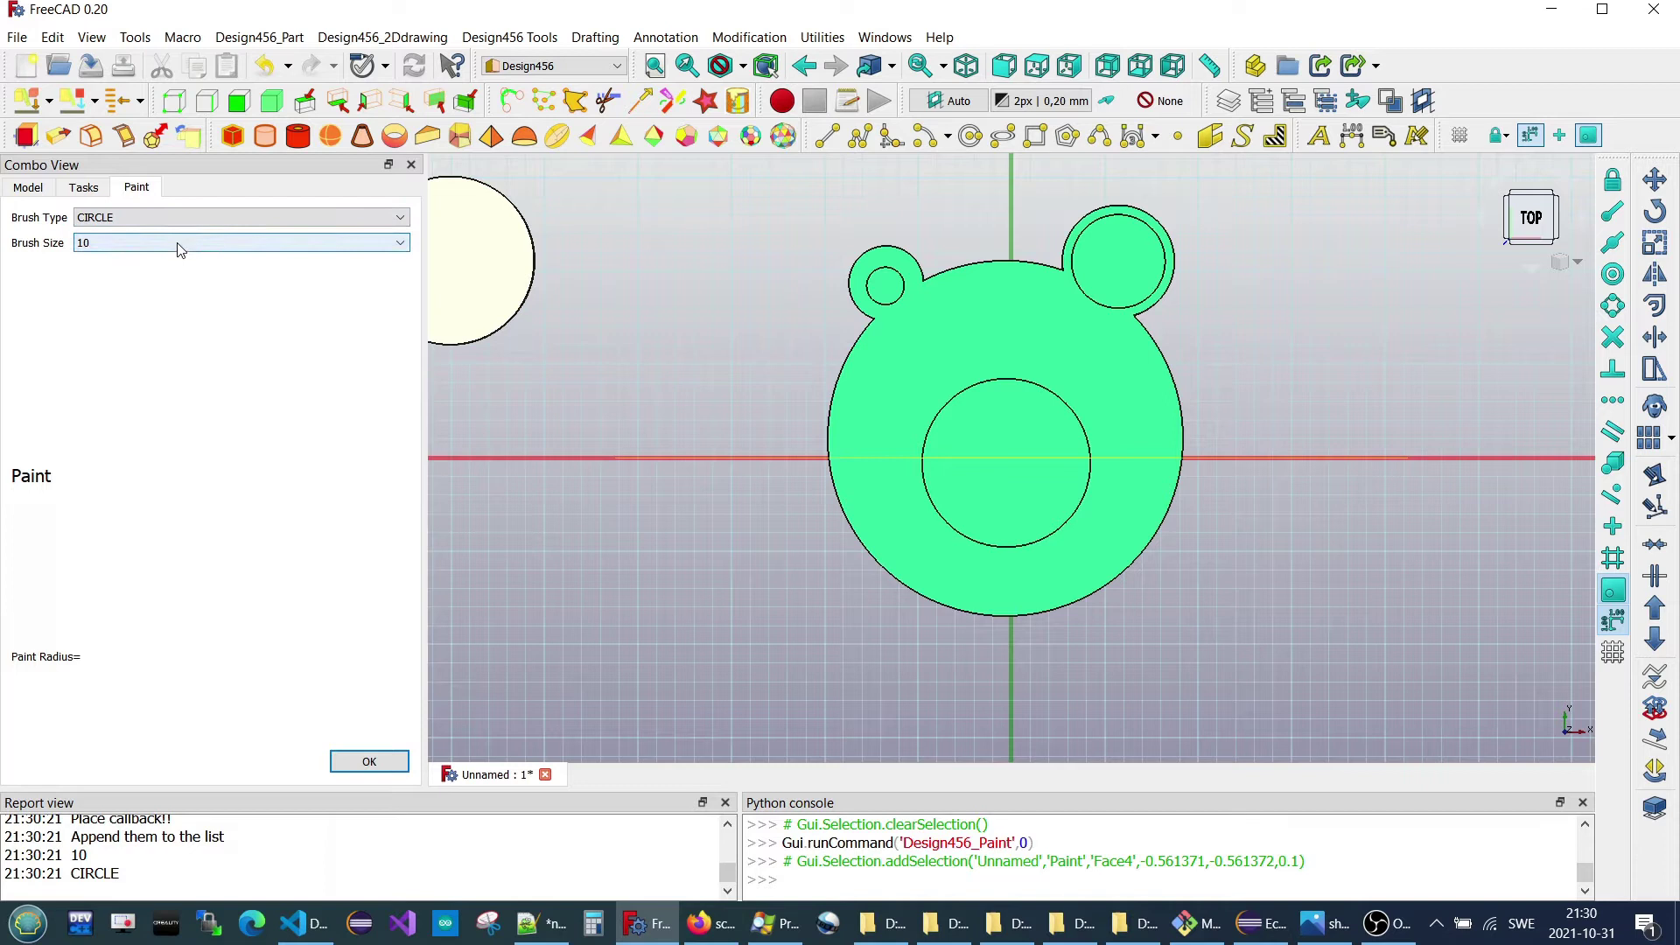
pyautogui.click(180, 244)
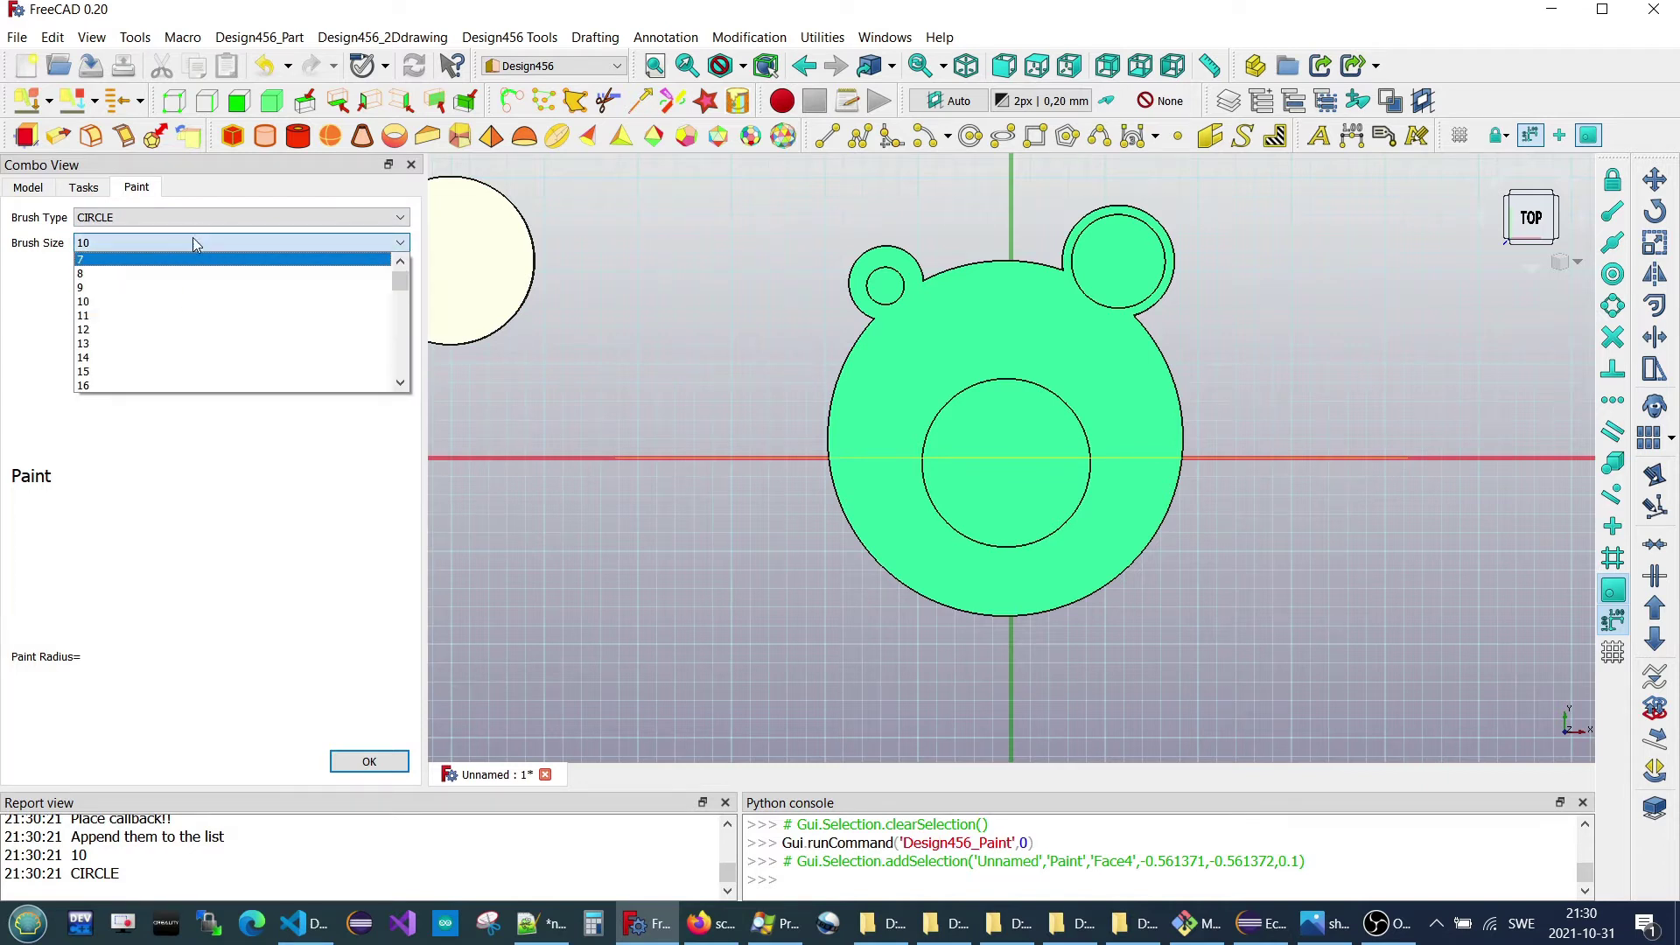
pyautogui.scroll(1, 185, 284)
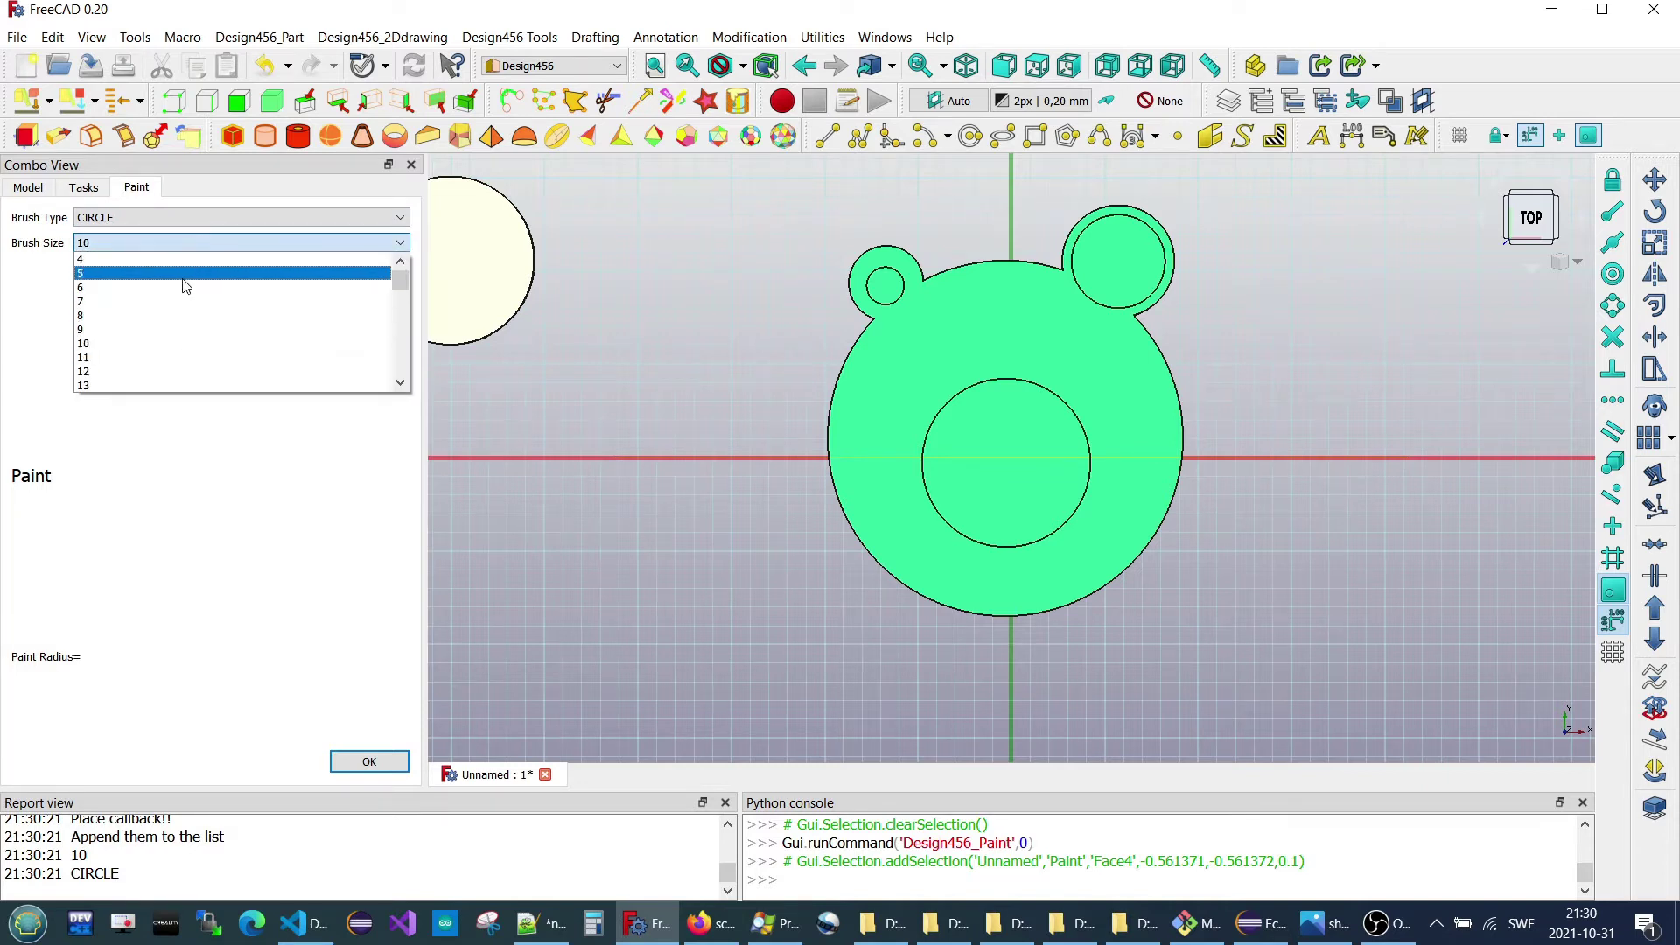
pyautogui.click(182, 274)
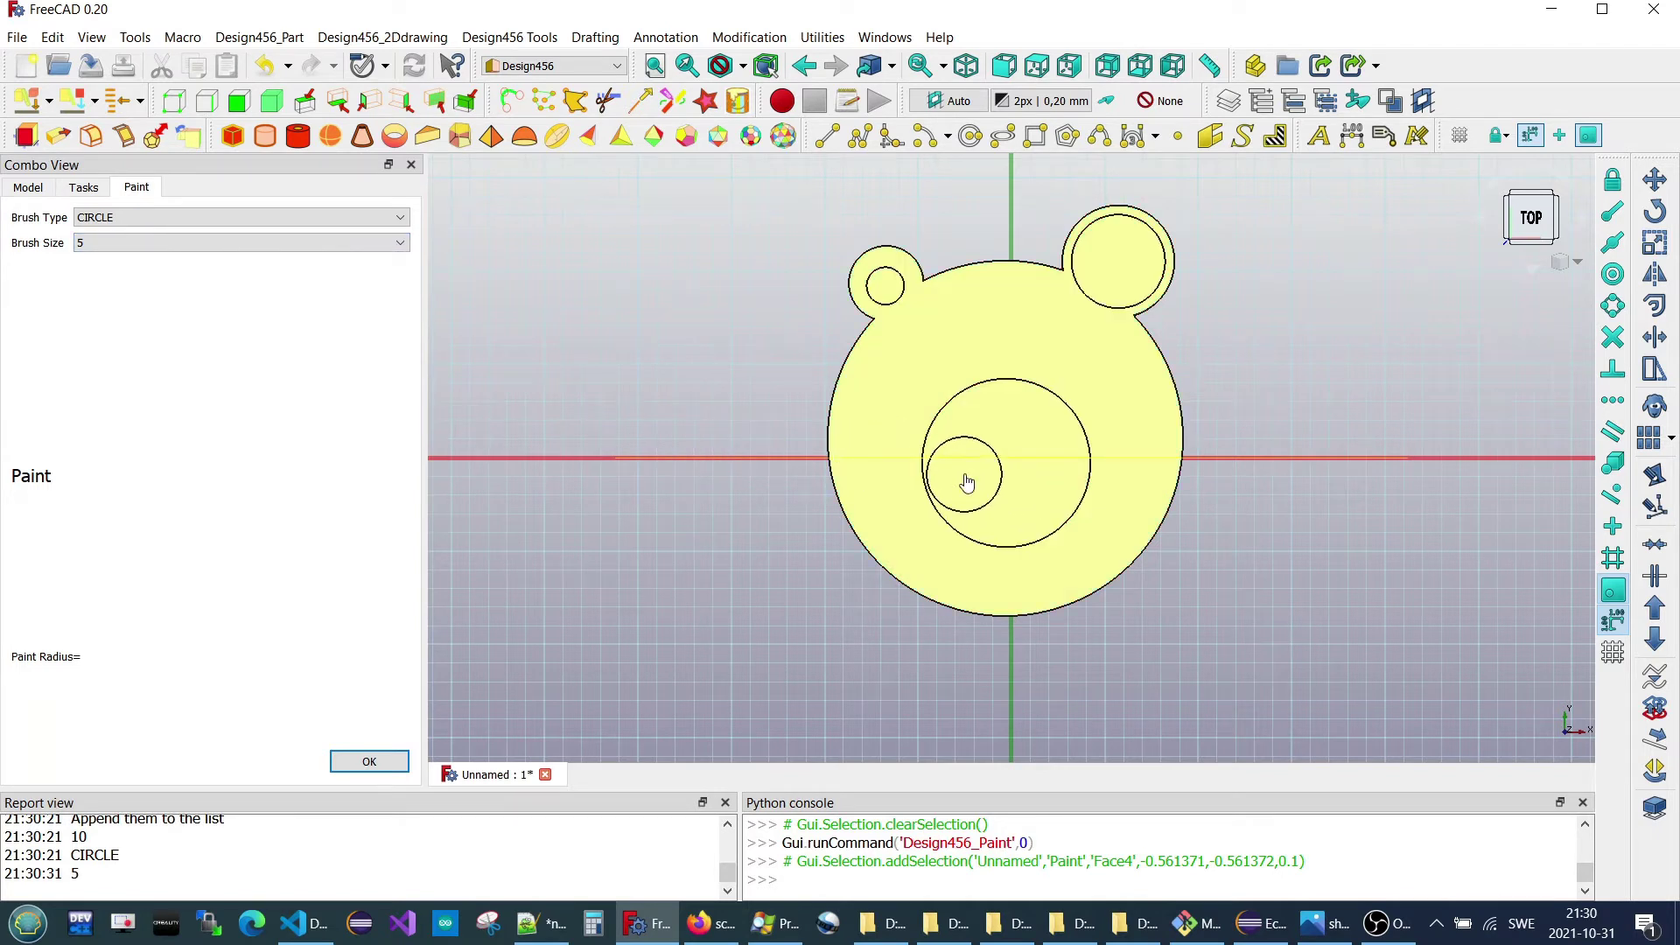
pyautogui.click(966, 482)
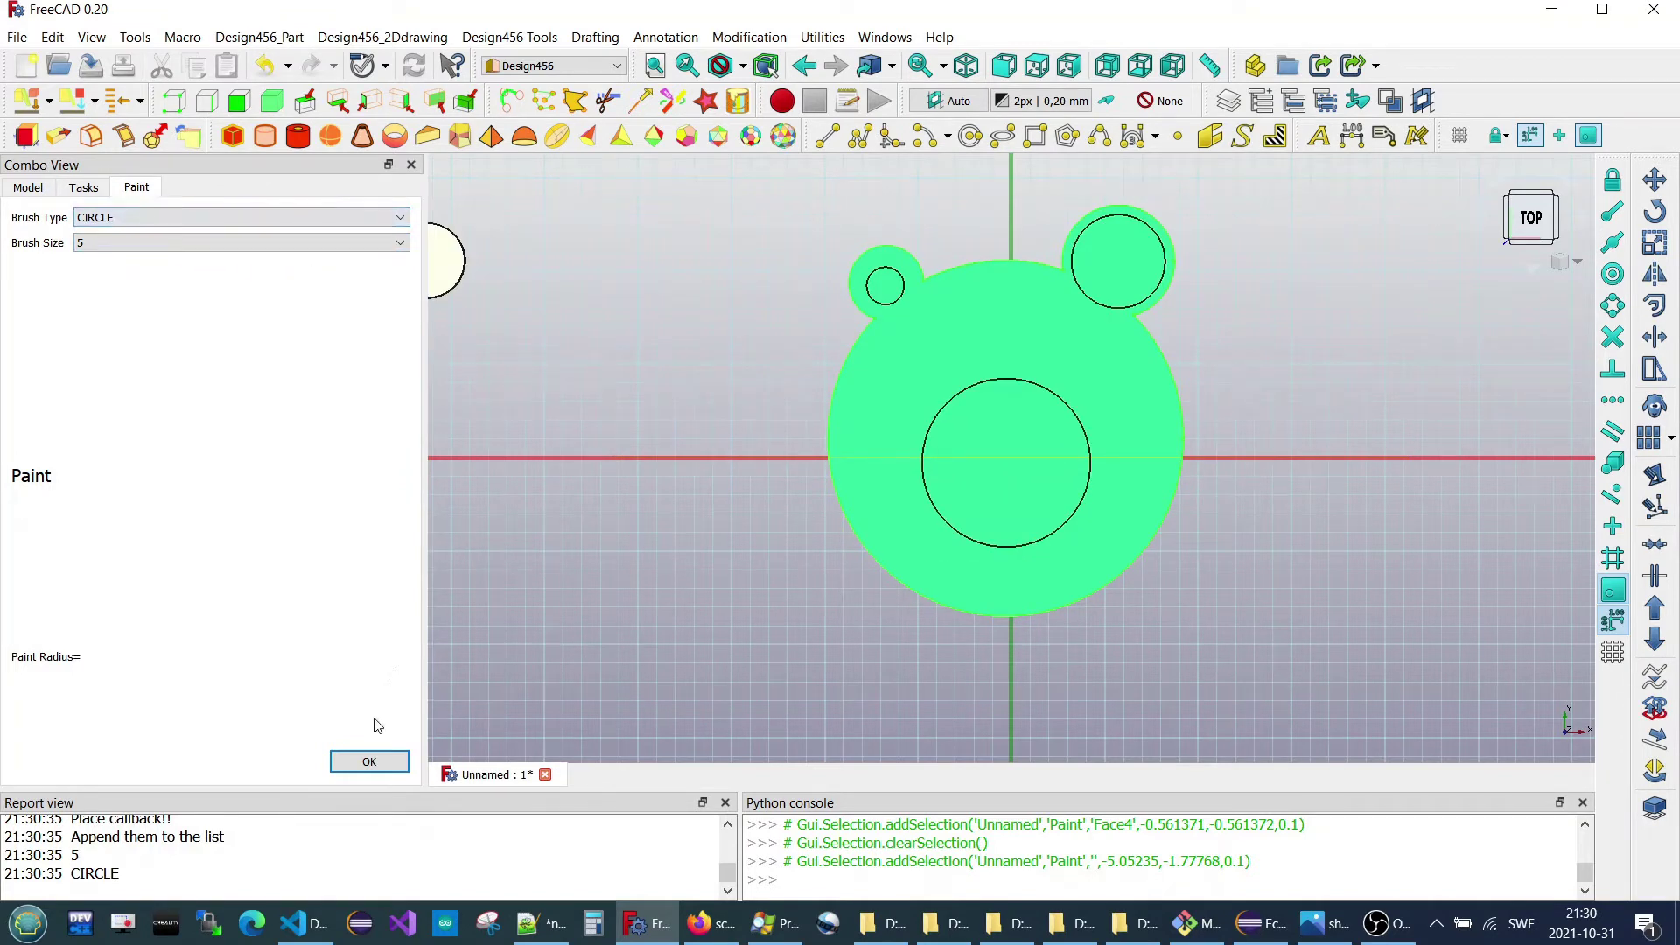
# - Finish painting and select the small left-ear circle Circle004 in the model tree
pyautogui.click(369, 762)
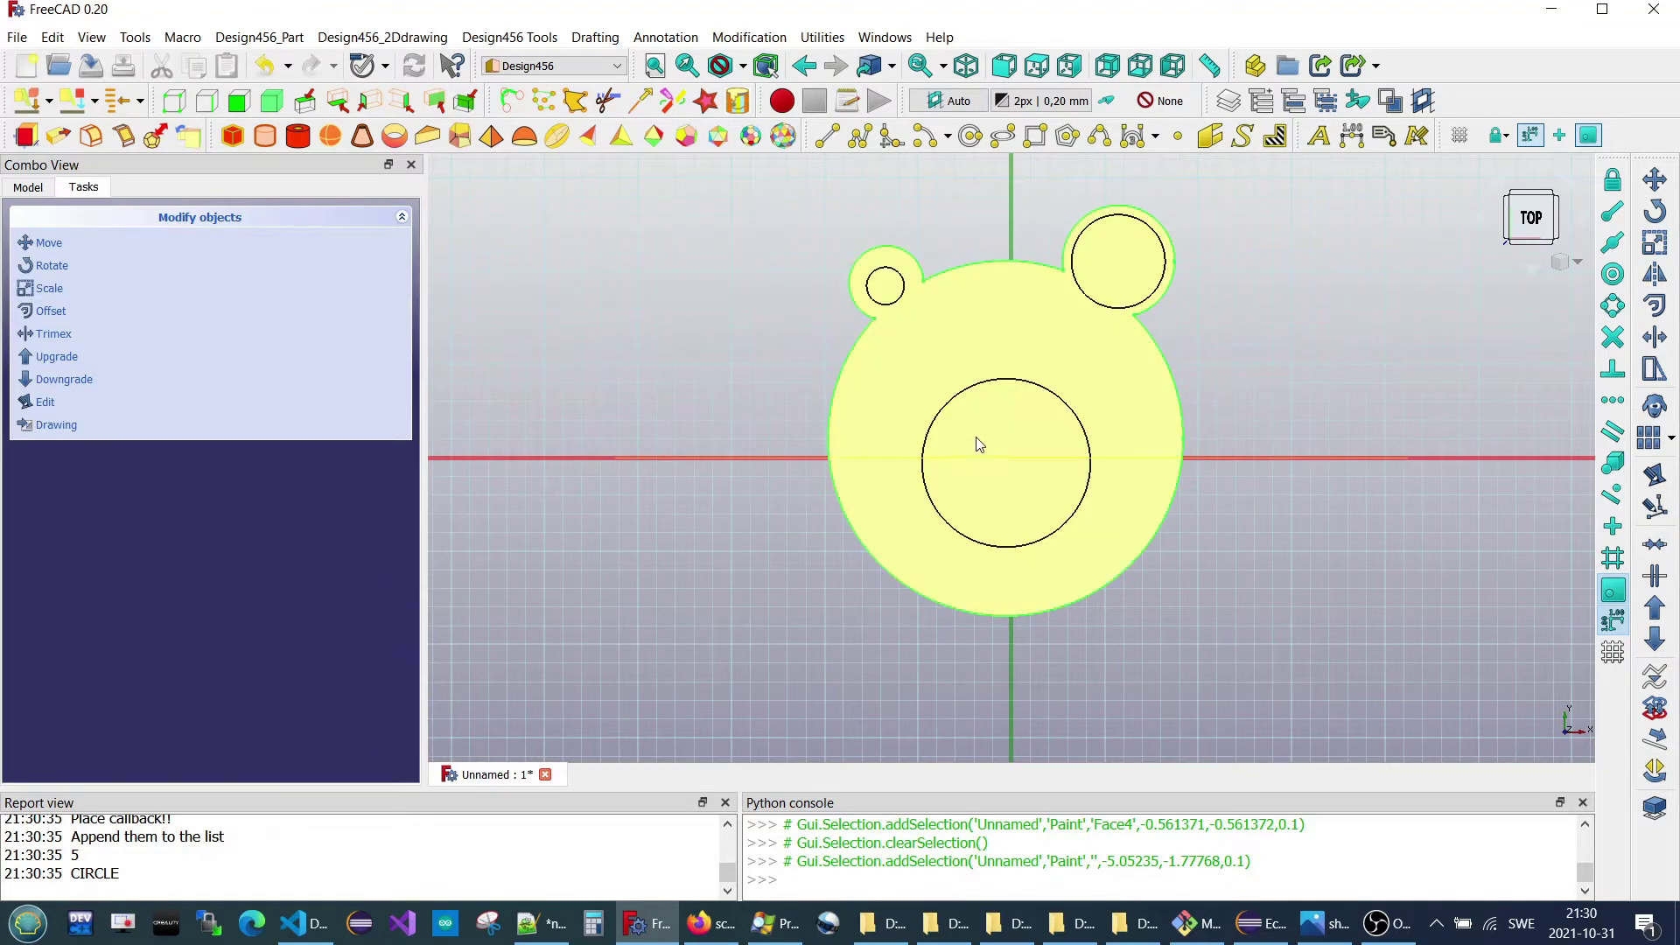
pyautogui.click(846, 287)
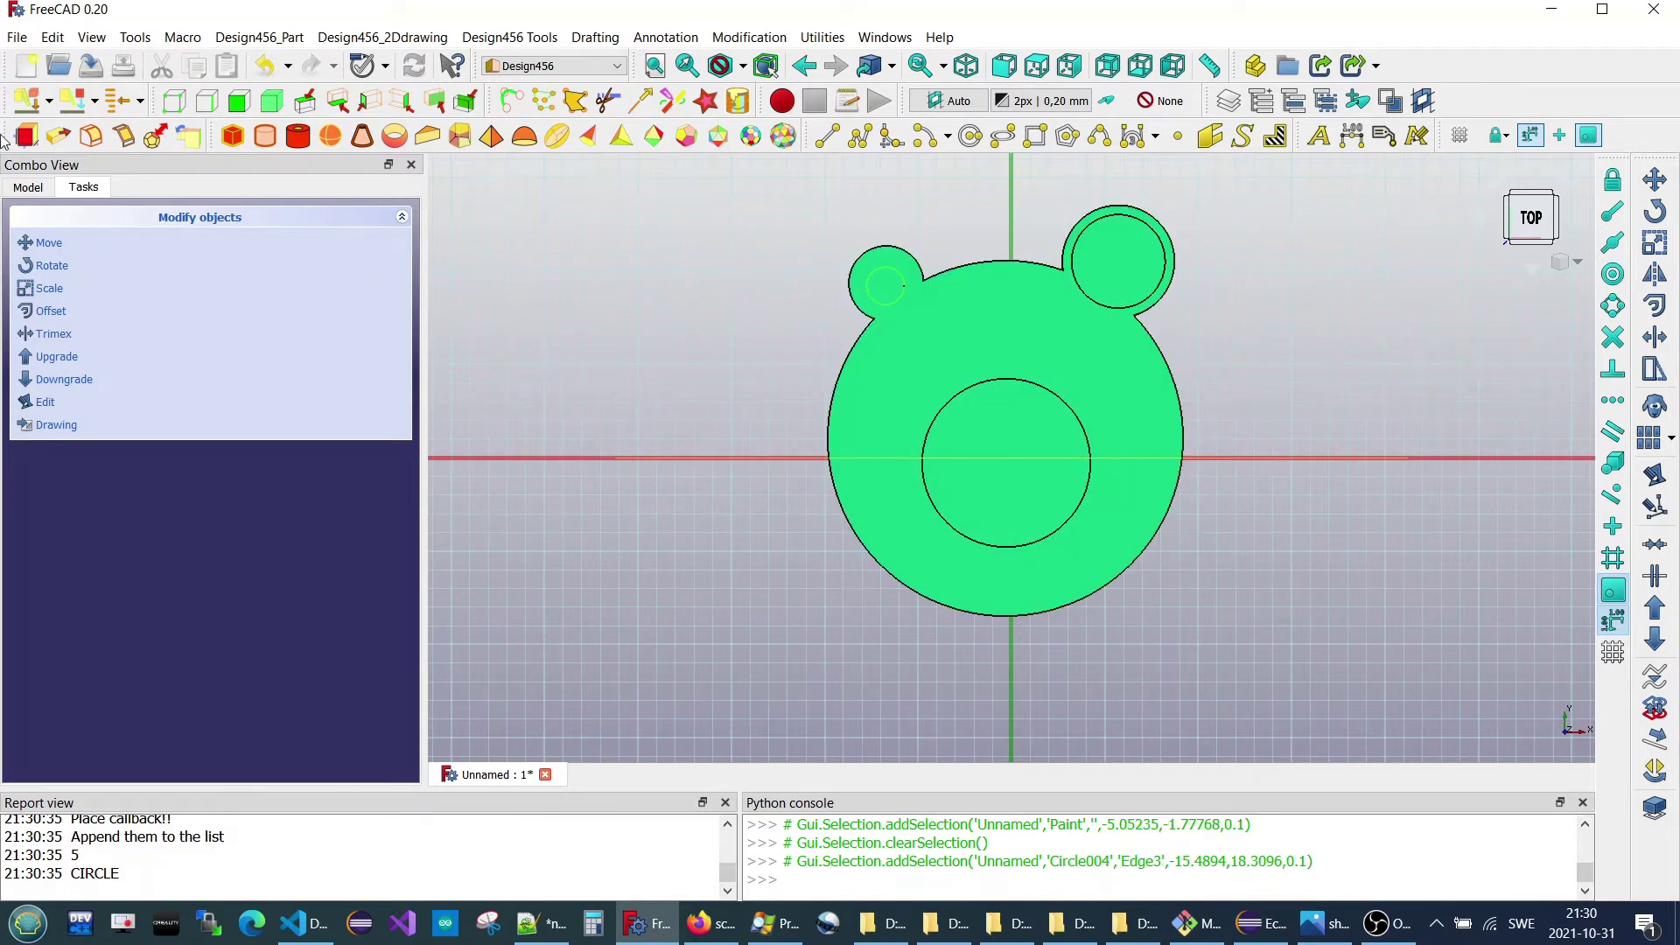
pyautogui.click(28, 187)
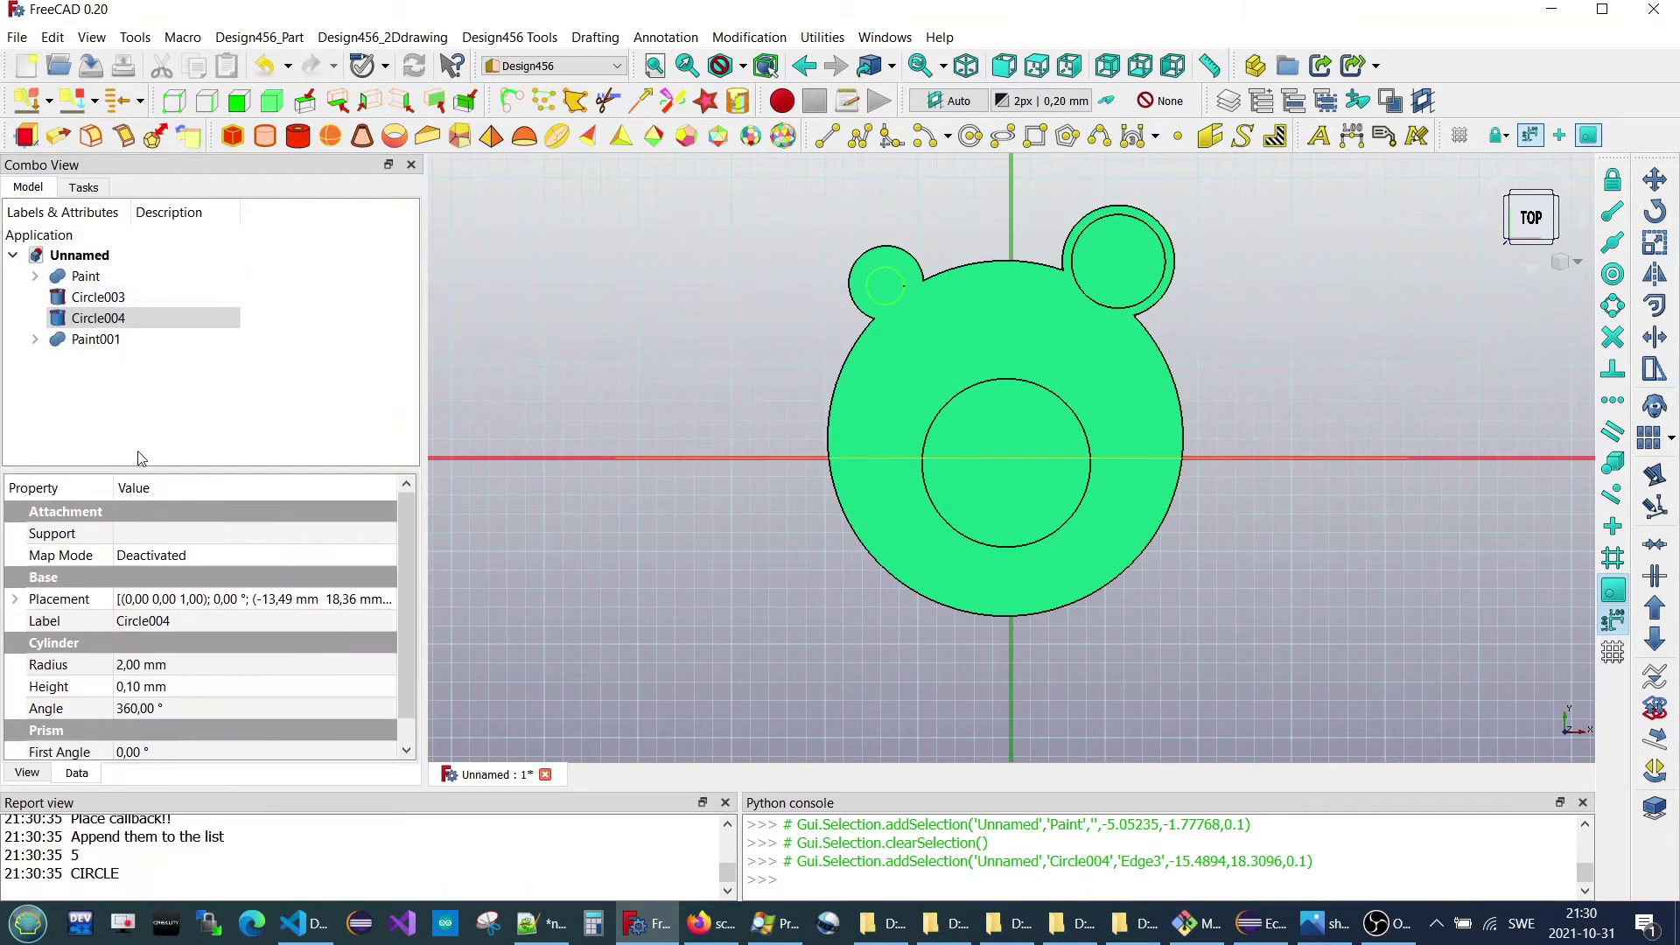
# - Set Circle004's shape colour to black in its Appearance settings
pyautogui.rightClick(187, 317)
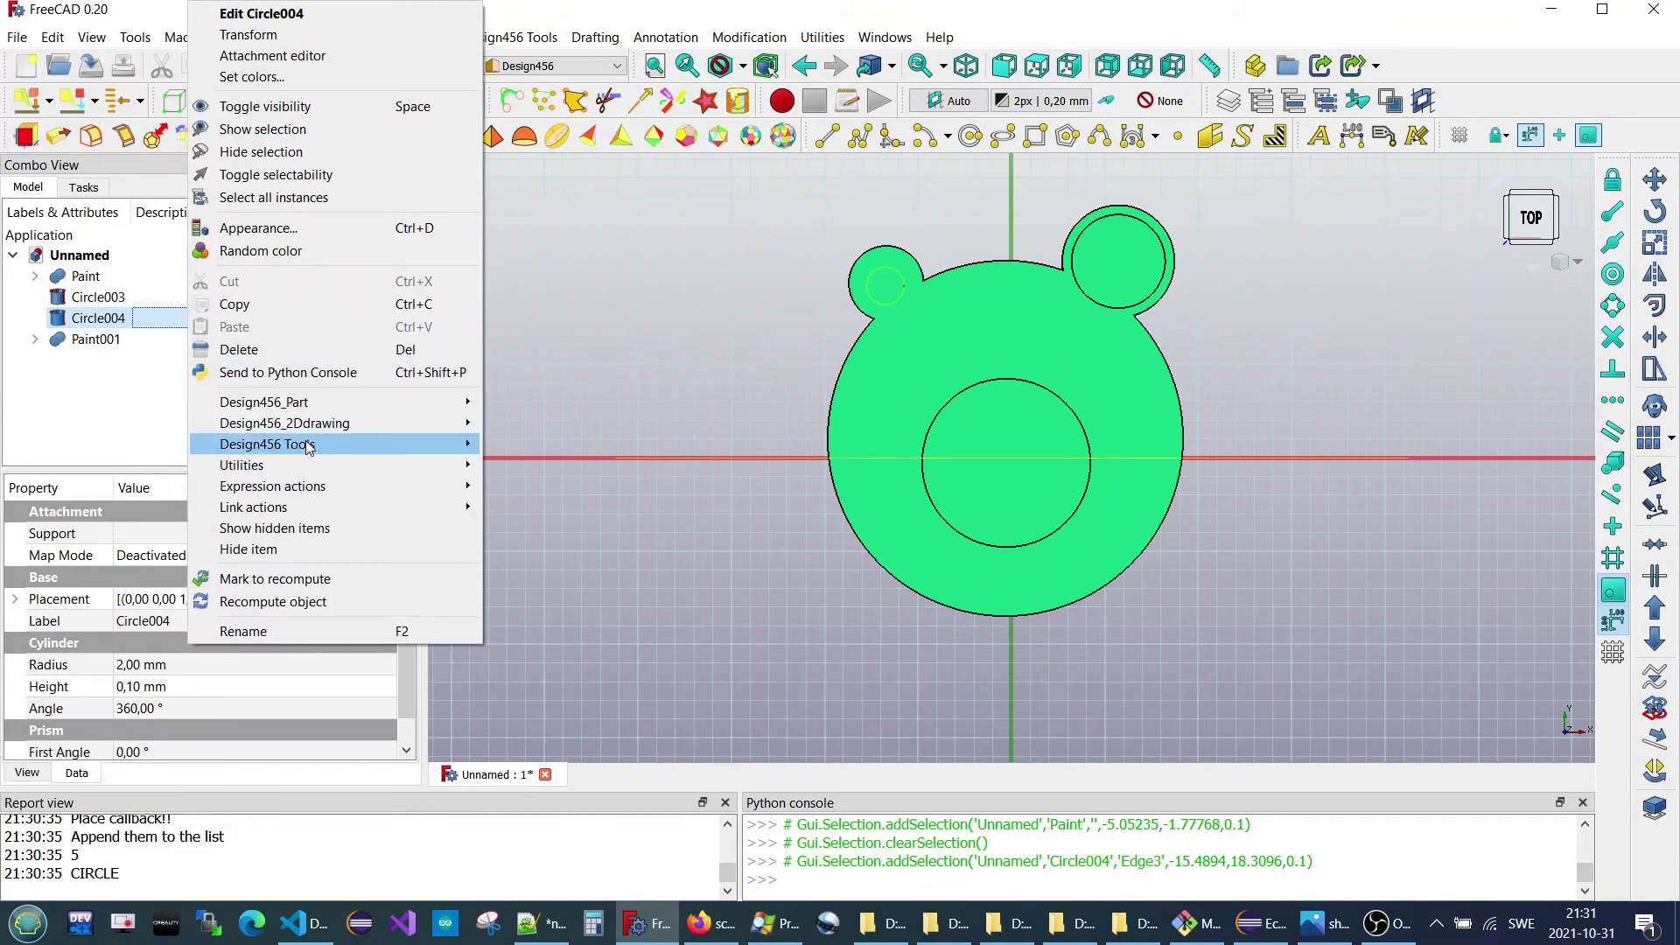
pyautogui.click(262, 229)
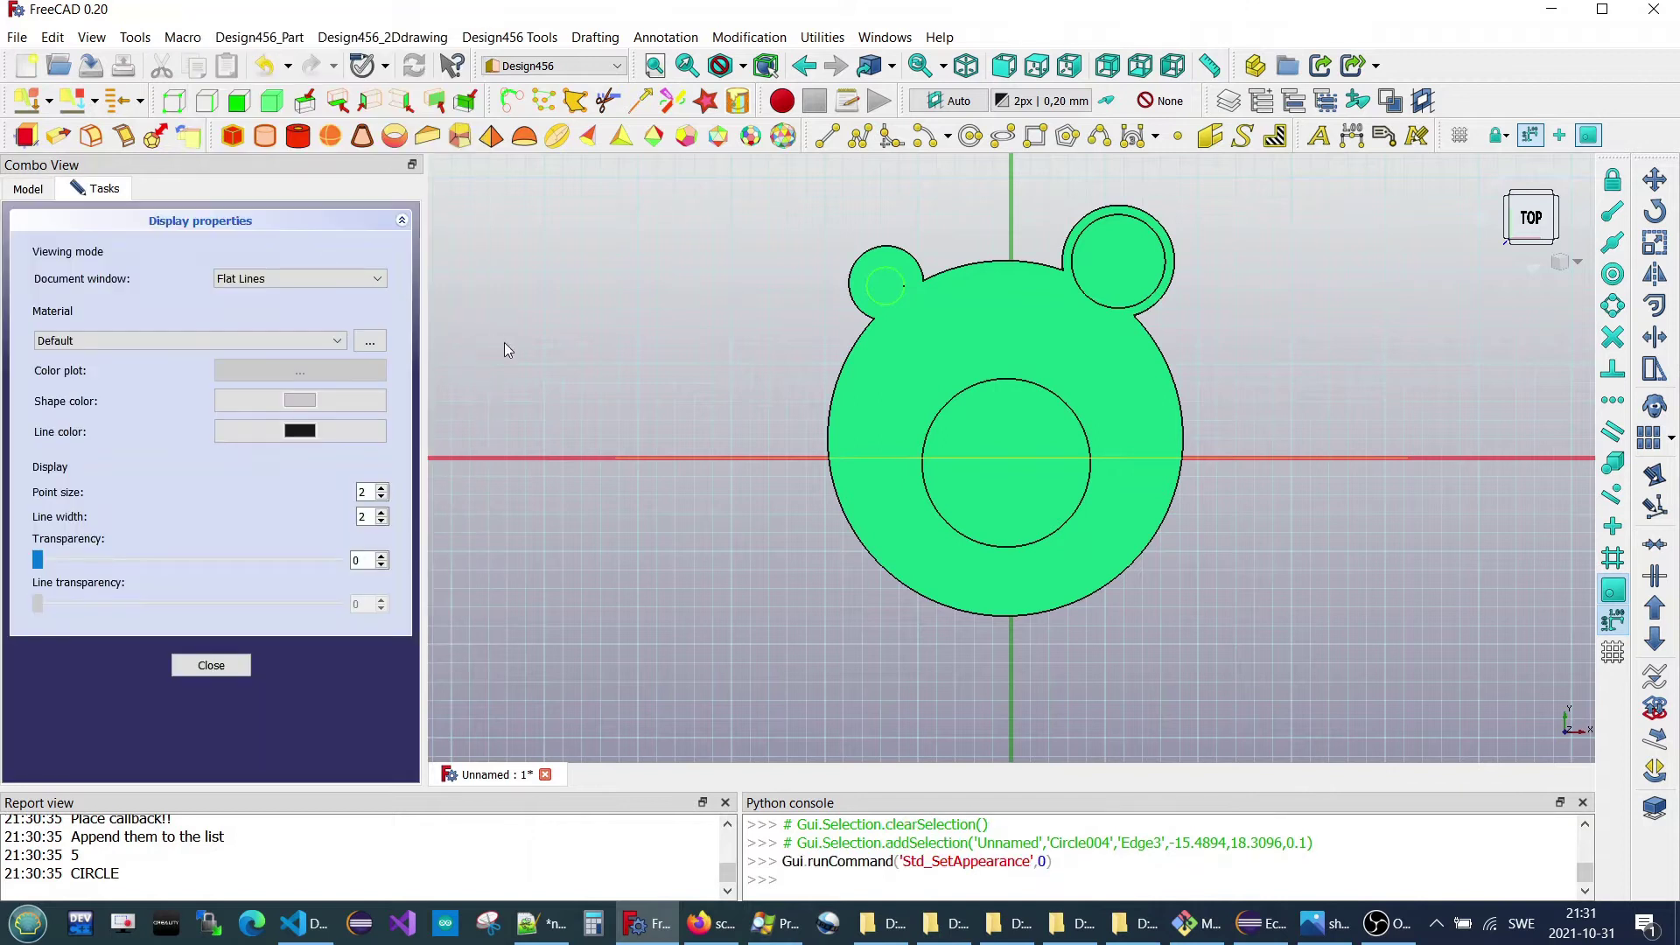
pyautogui.click(292, 402)
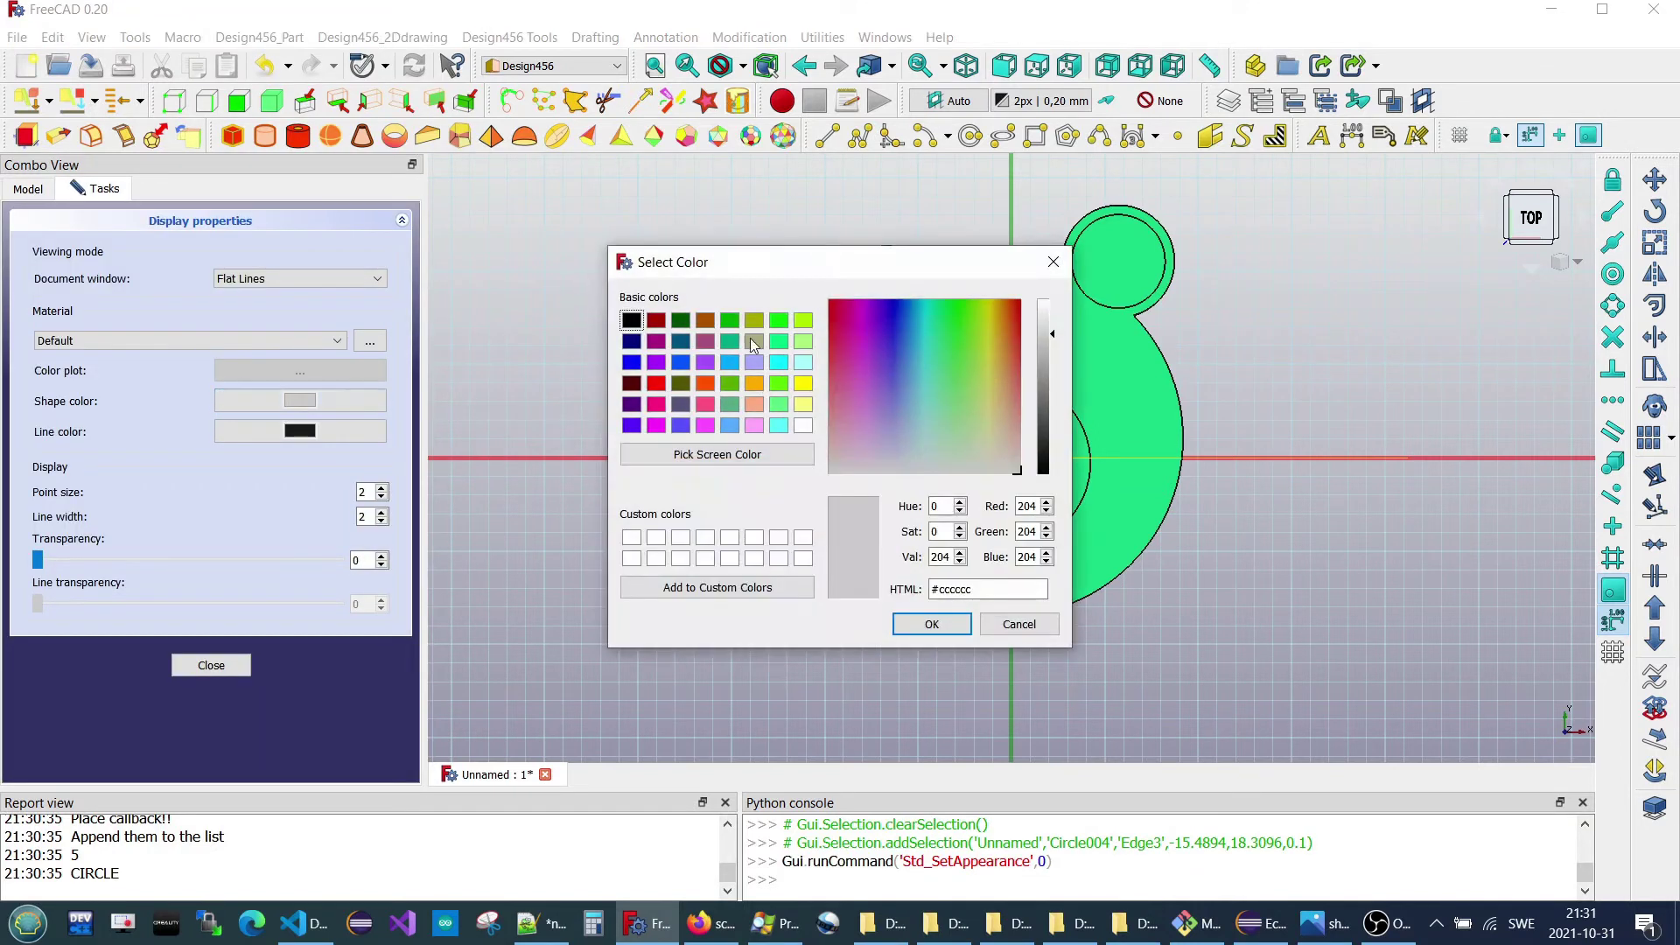
pyautogui.click(635, 325)
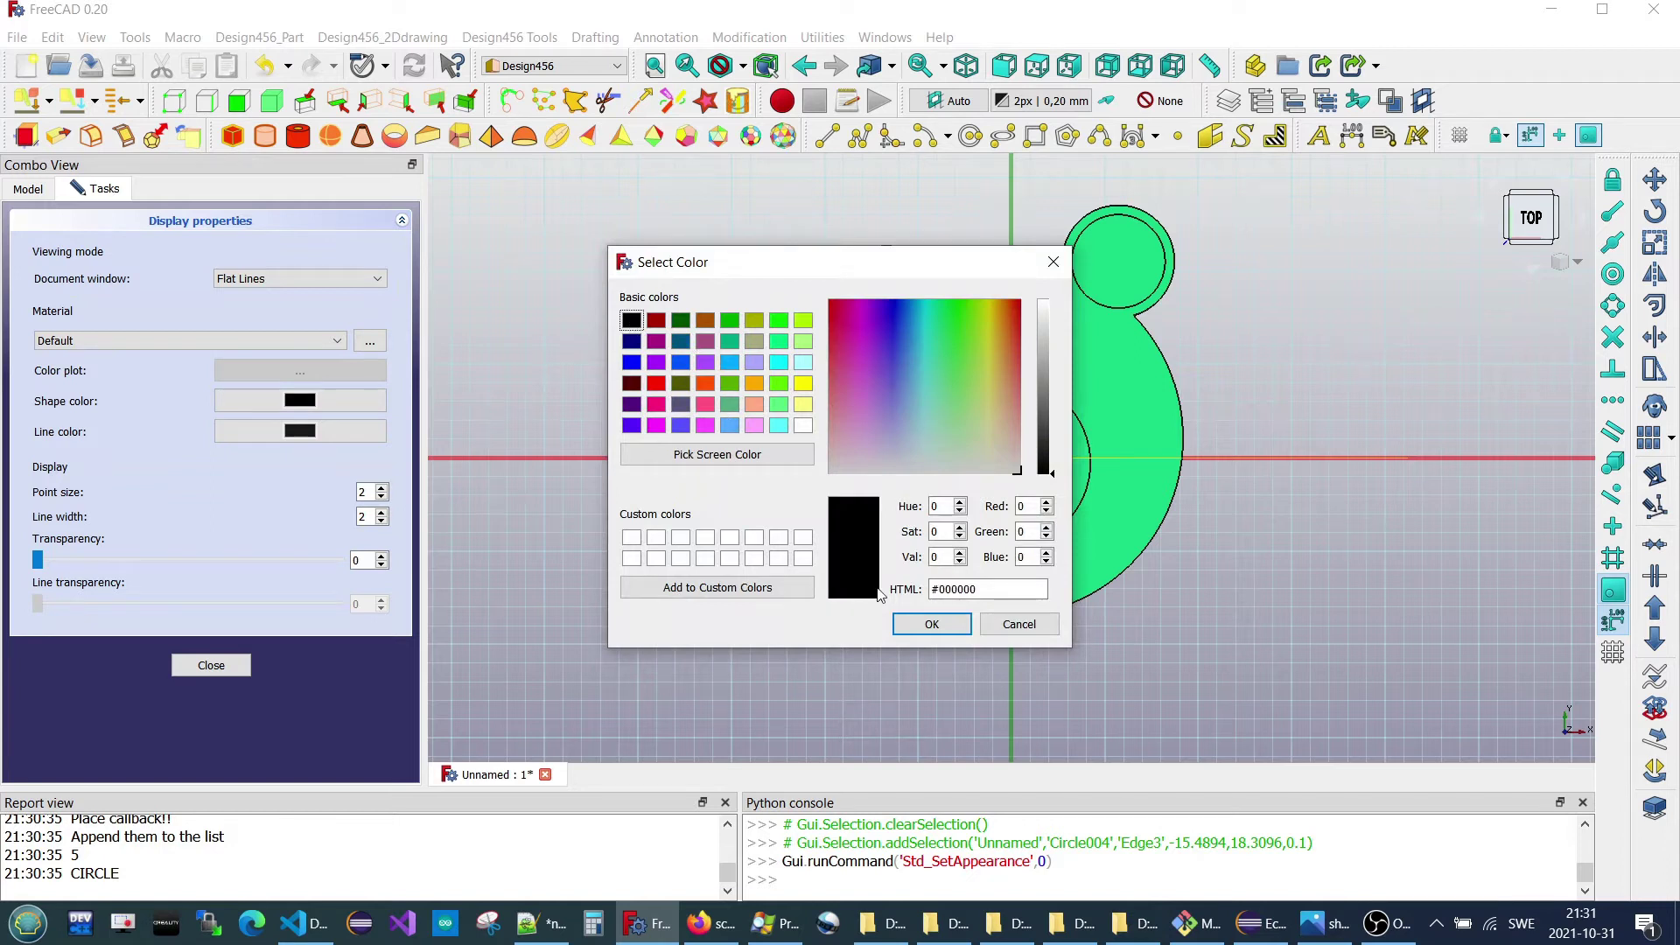
pyautogui.click(933, 625)
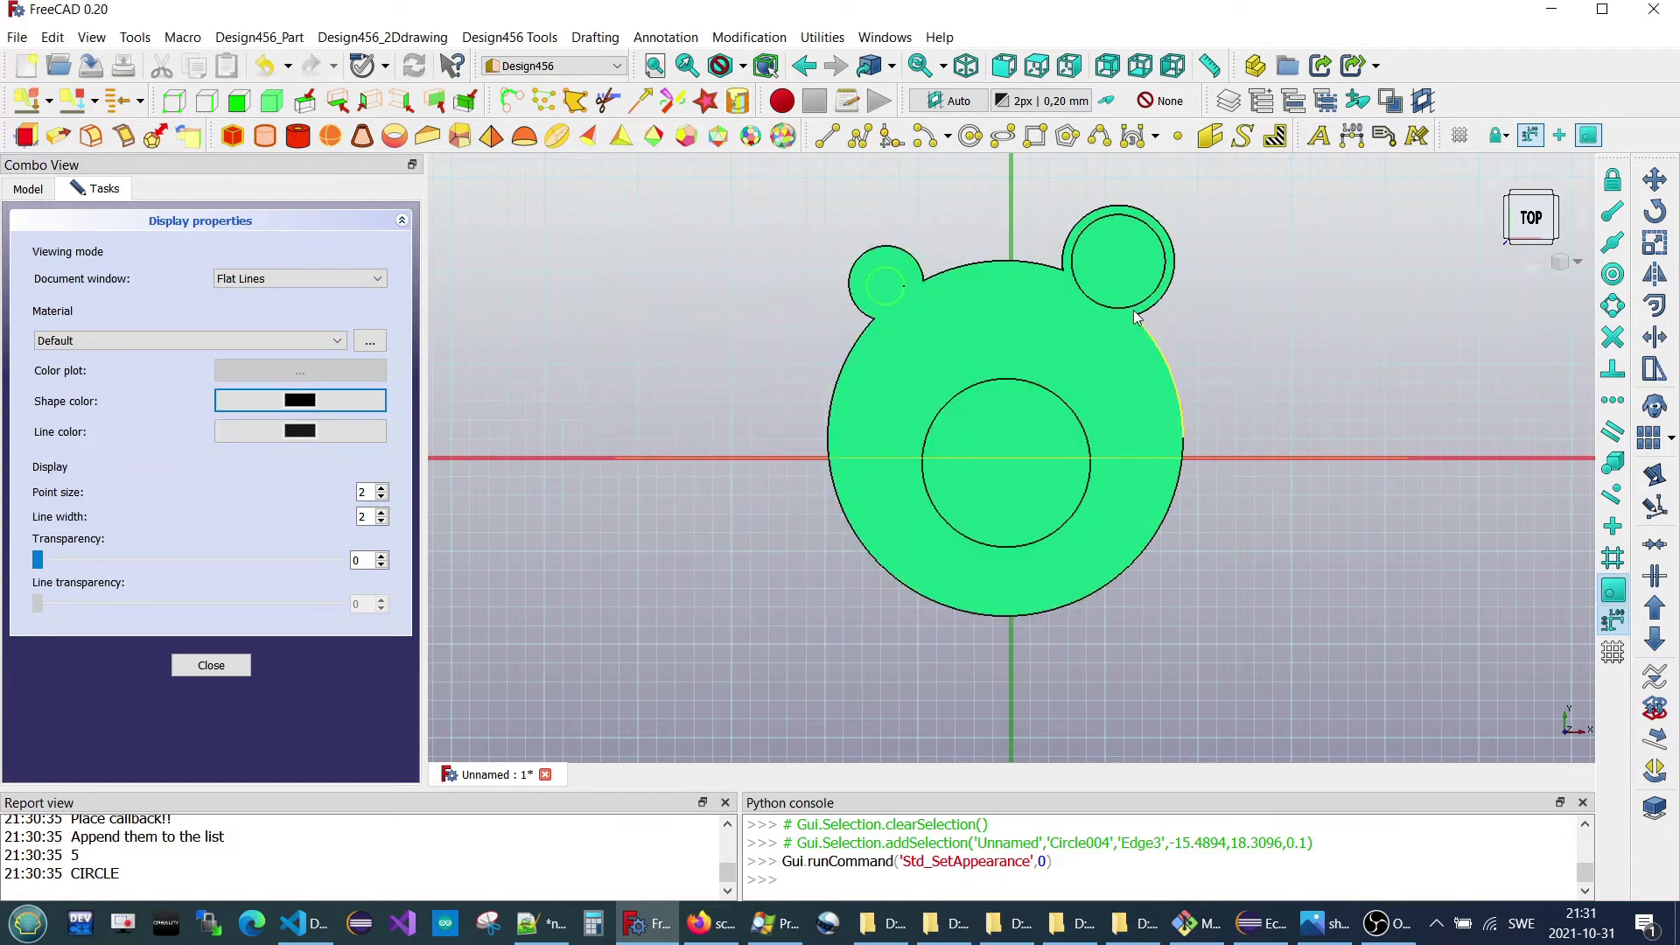
pyautogui.click(1182, 298)
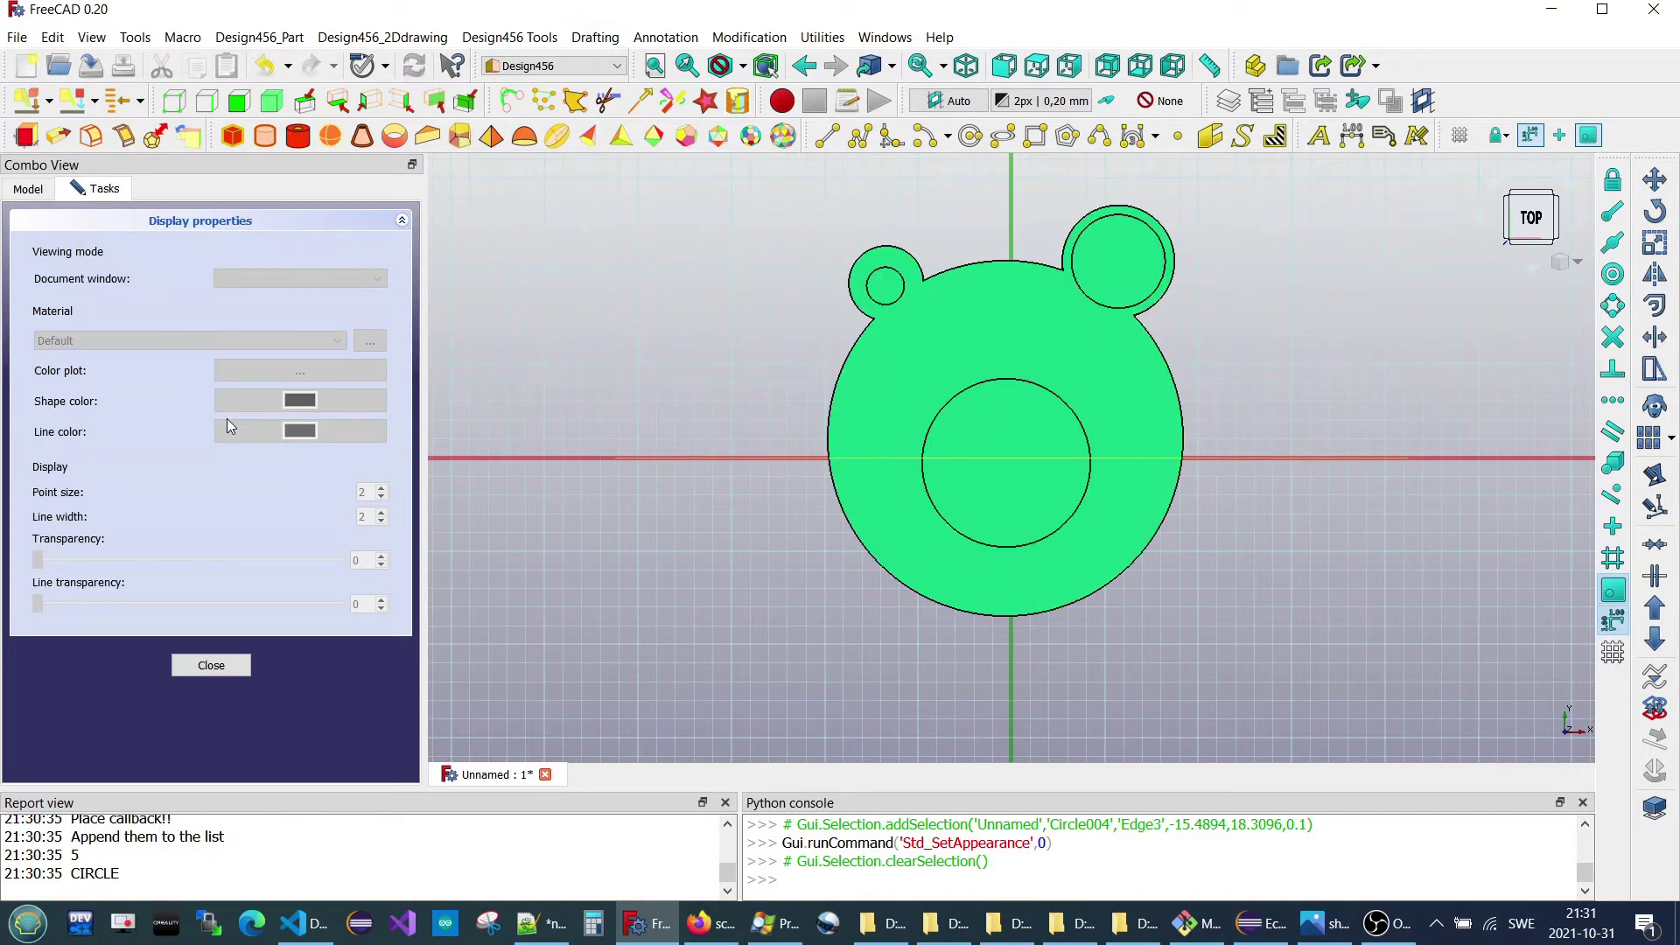
pyautogui.click(199, 670)
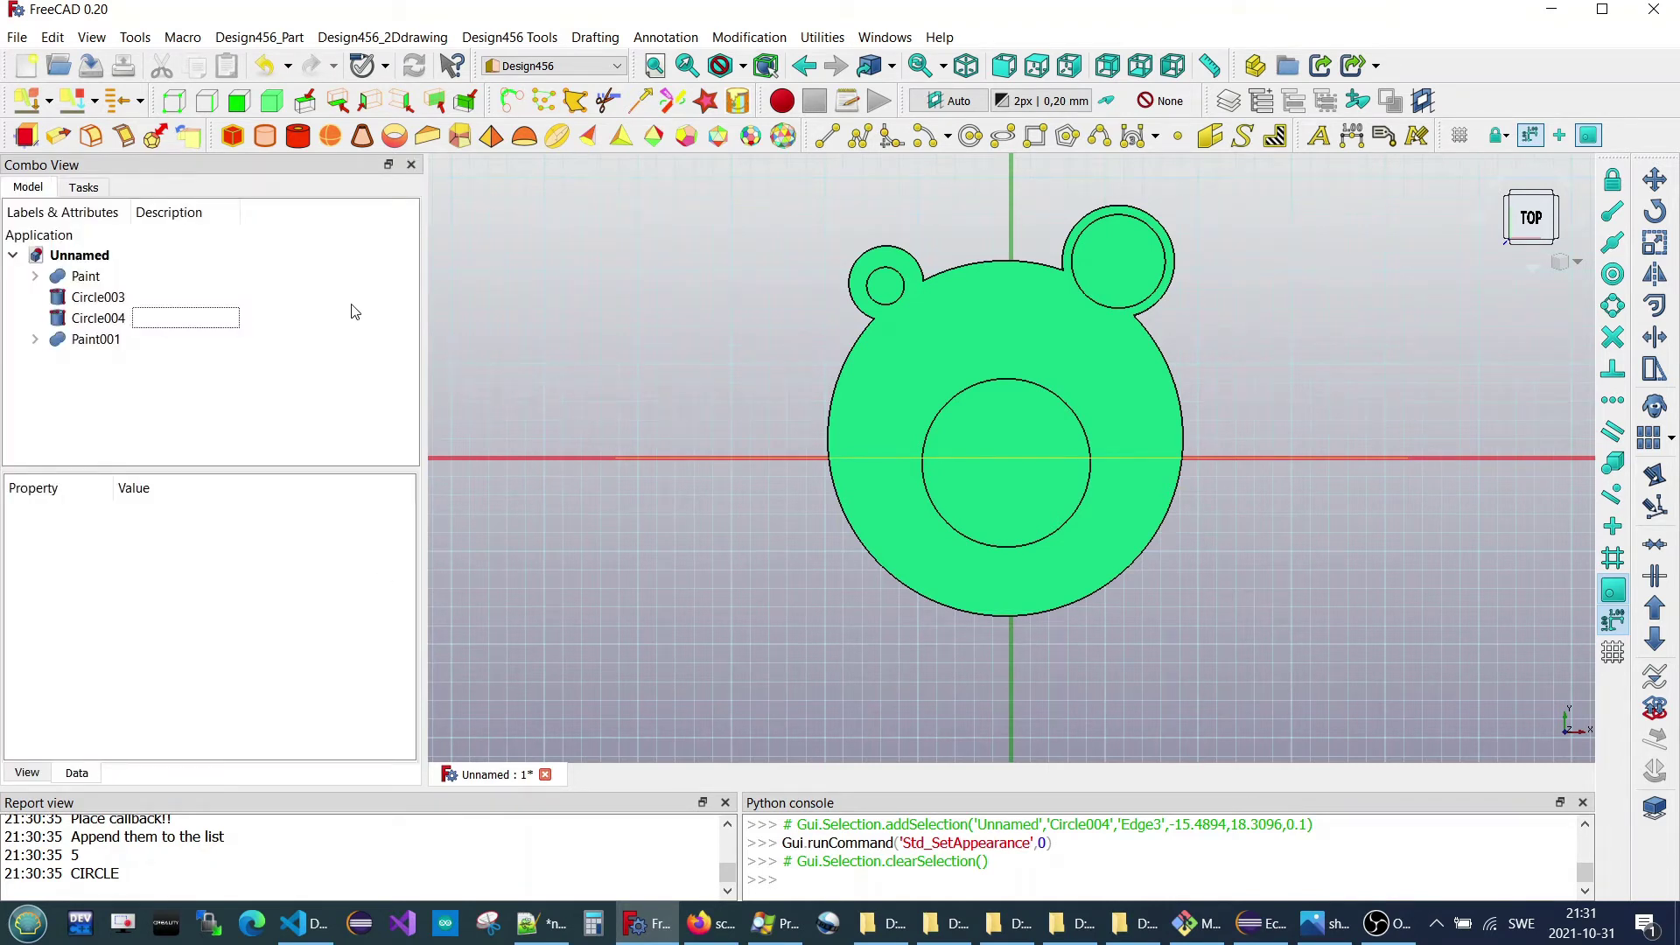
pyautogui.click(83, 187)
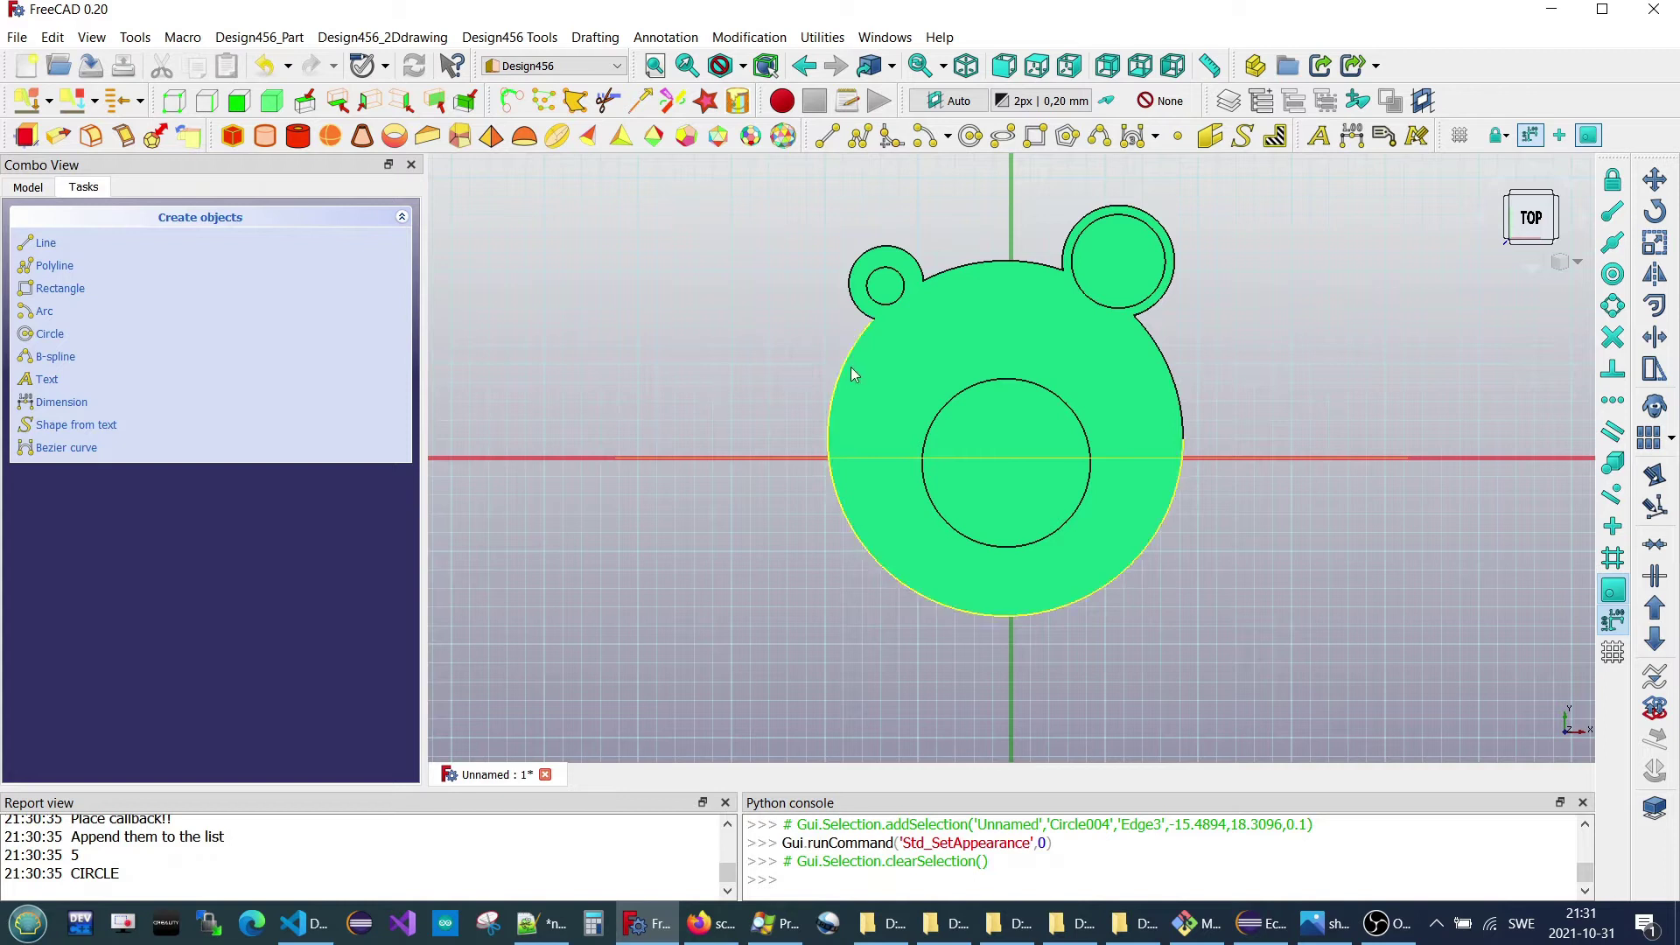
pyautogui.click(884, 346)
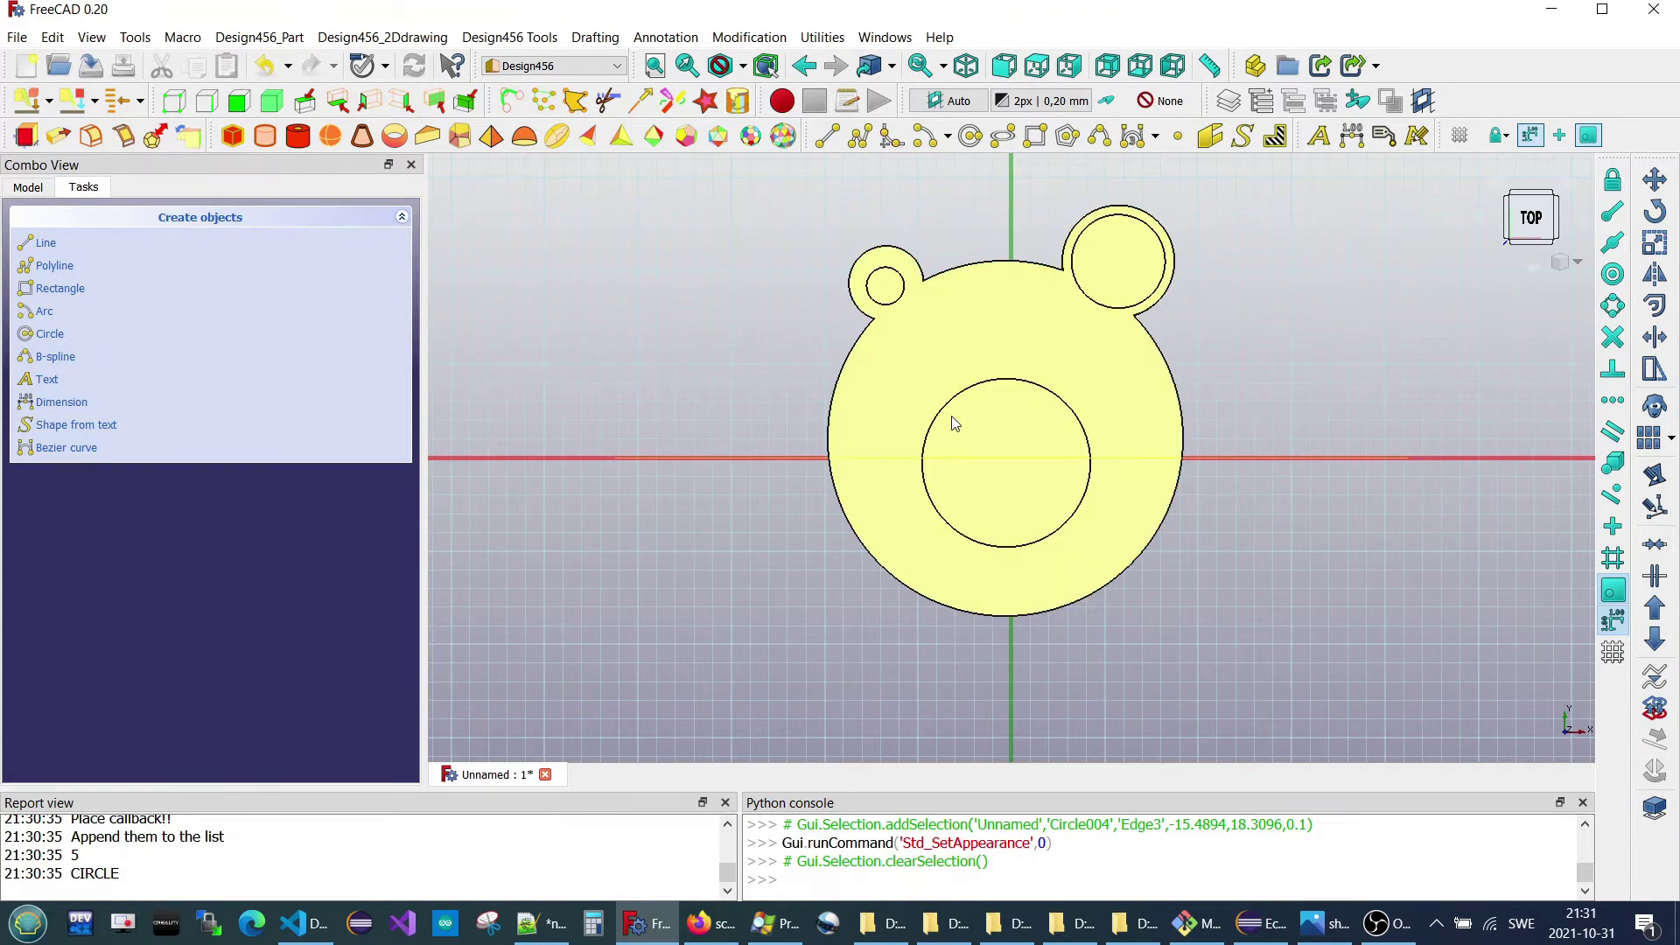
pyautogui.click(900, 311)
pyautogui.click(898, 302)
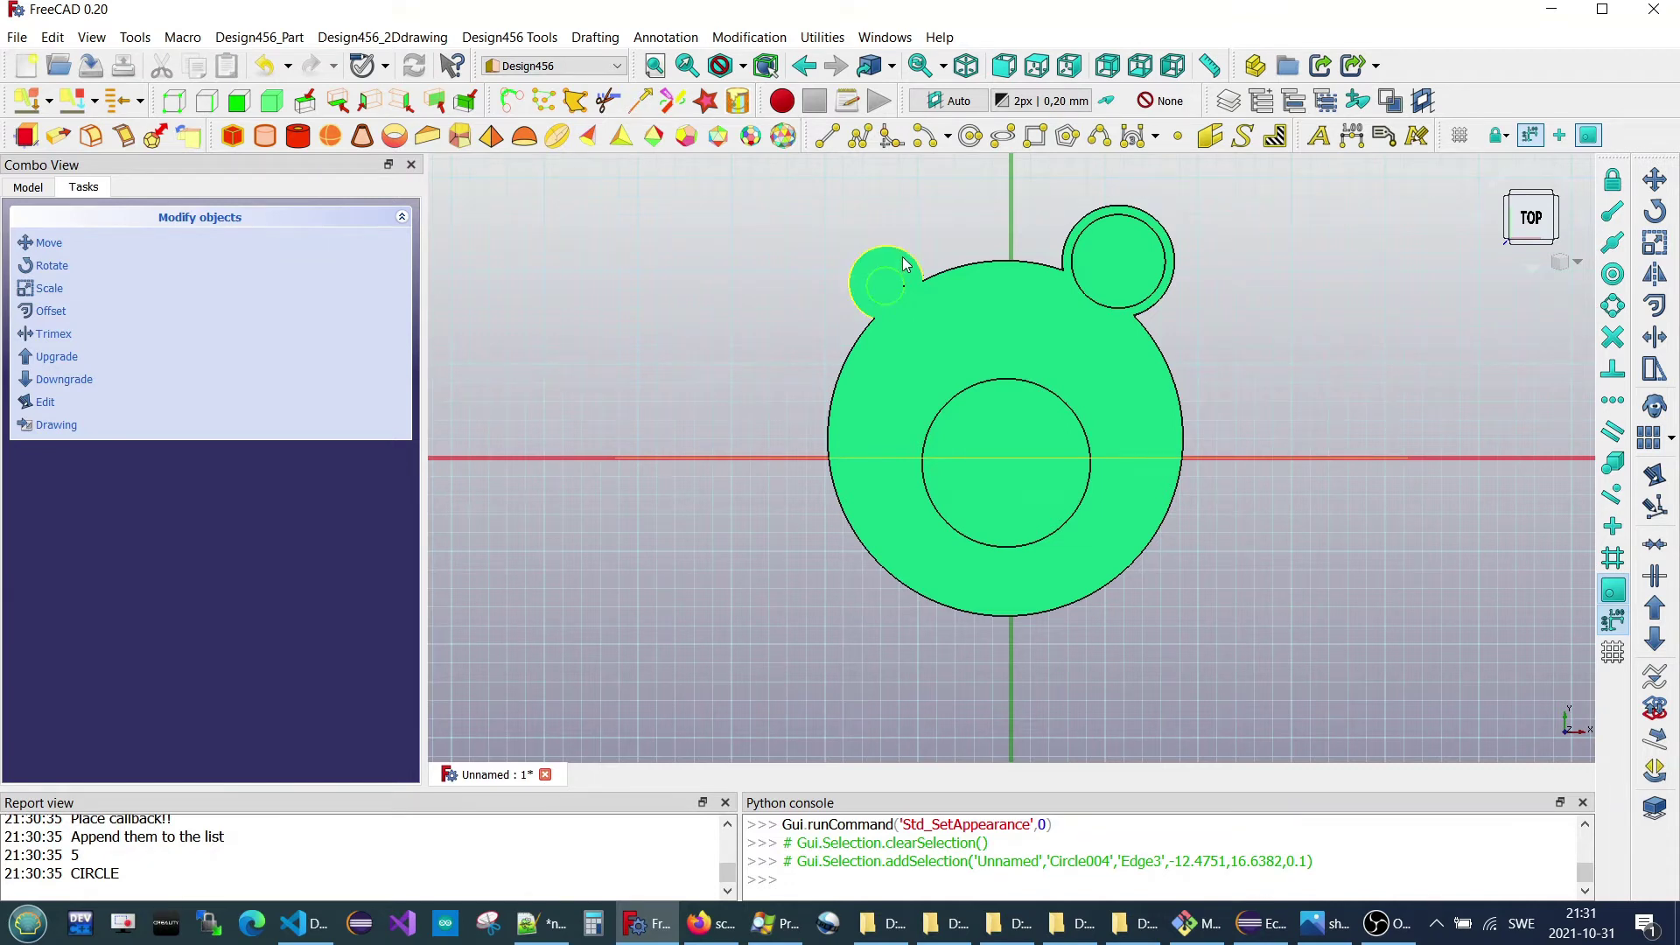
pyautogui.keyDown('ctrl'); pyautogui.click(905, 265); pyautogui.keyUp('ctrl')
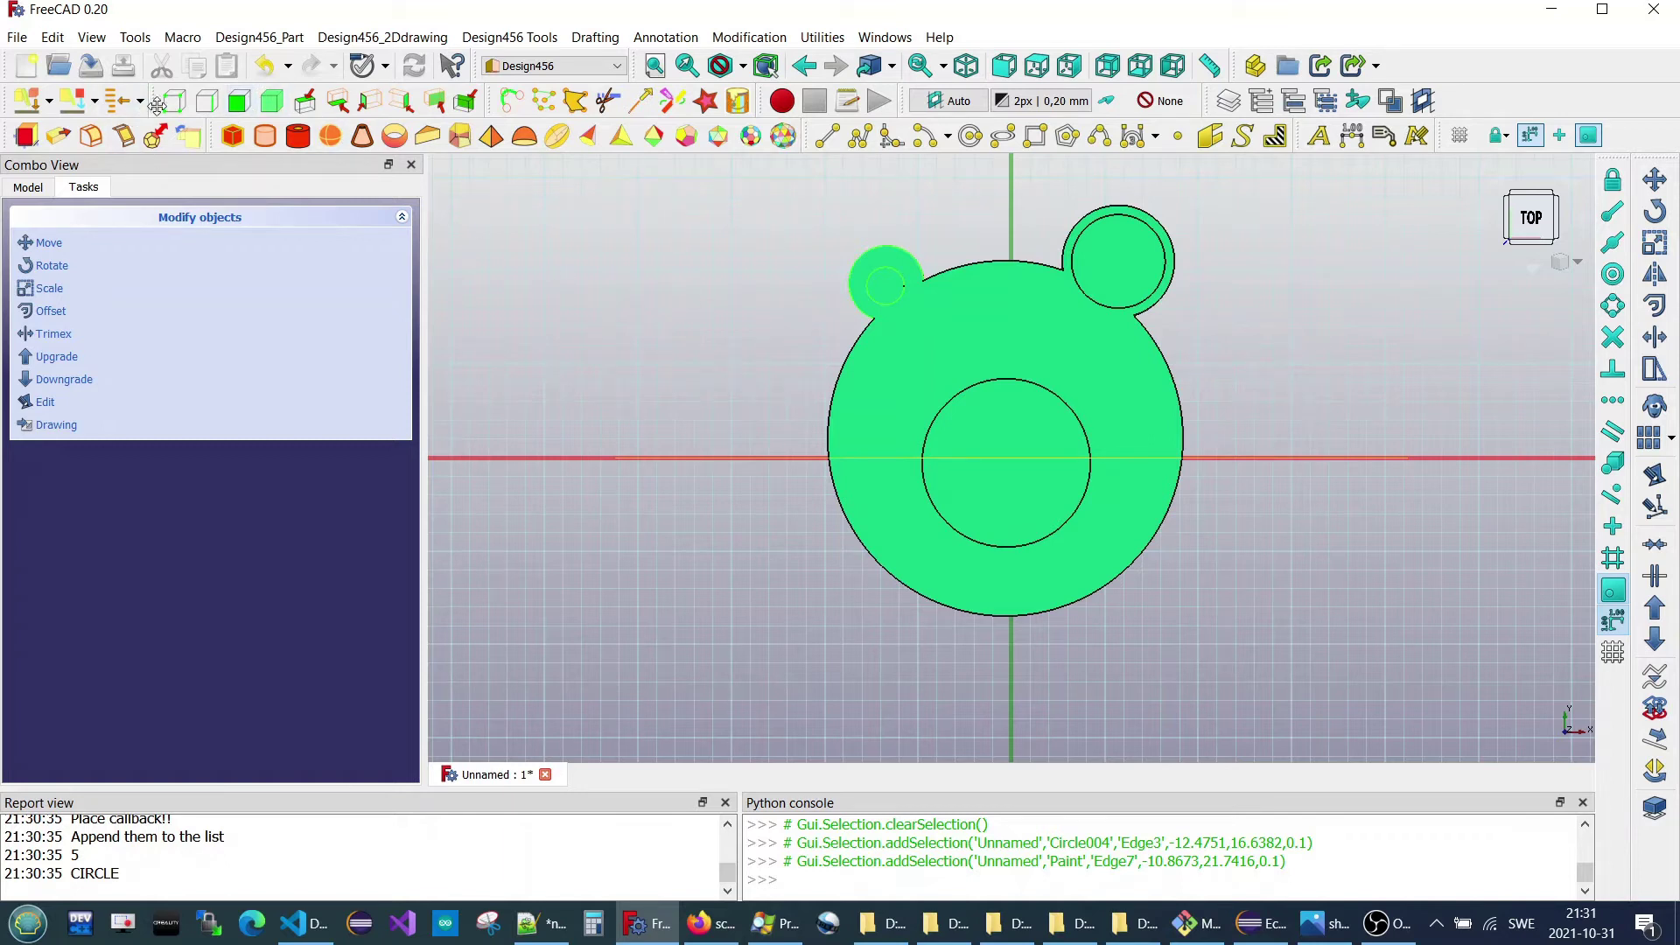
pyautogui.click(49, 101)
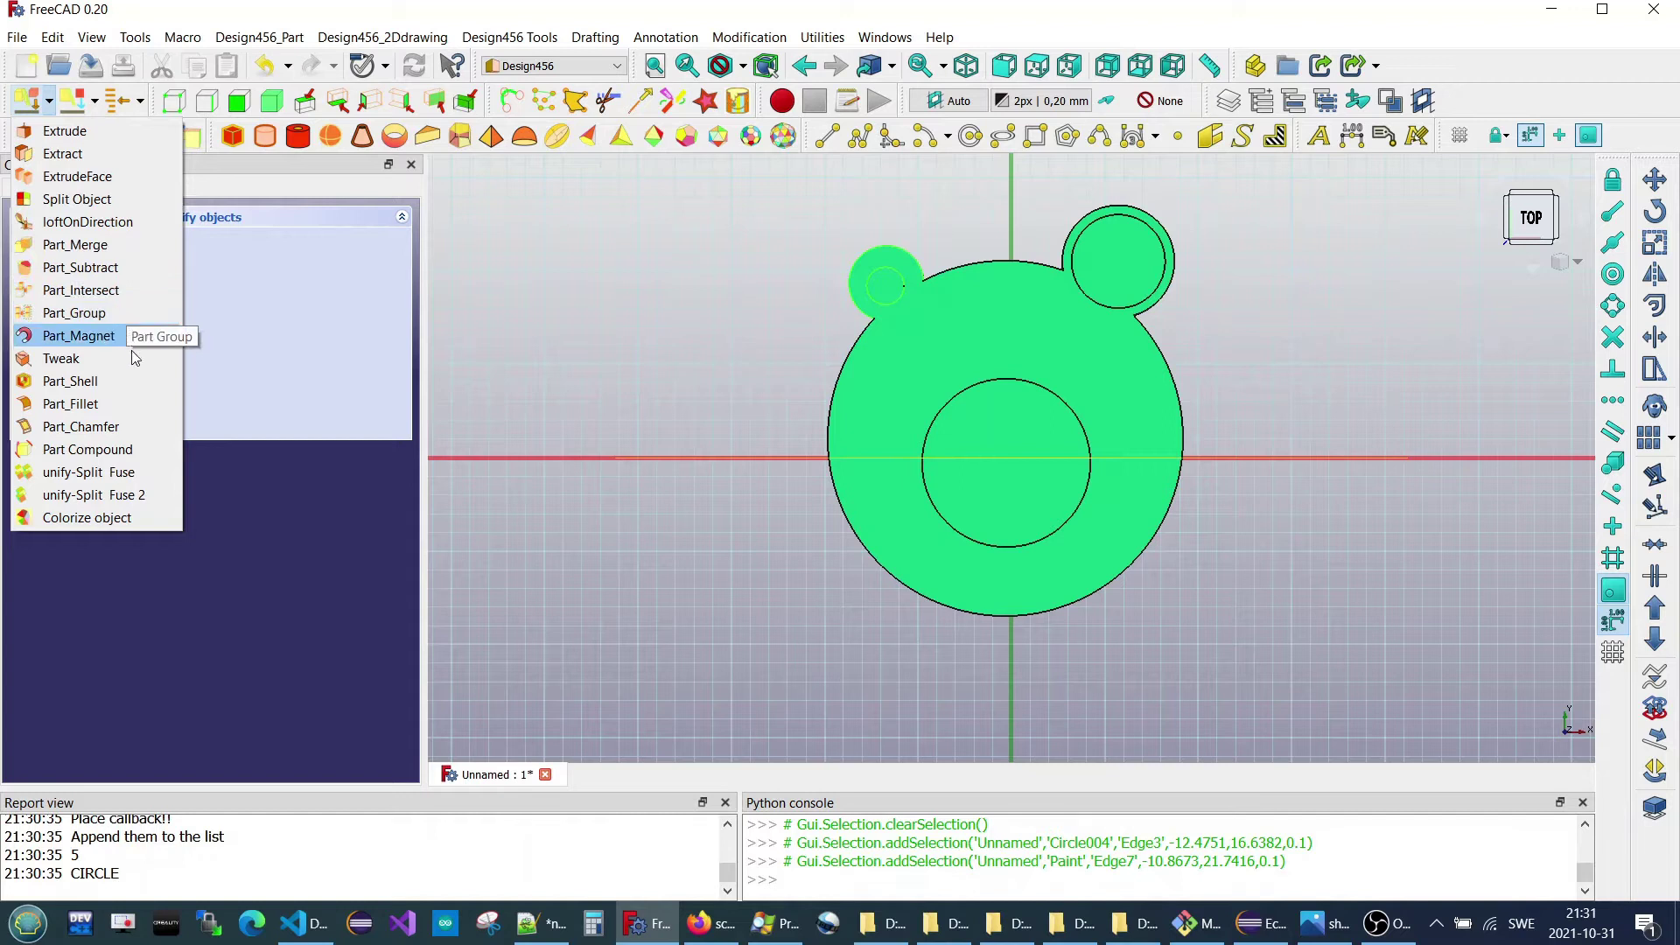
pyautogui.click(686, 261)
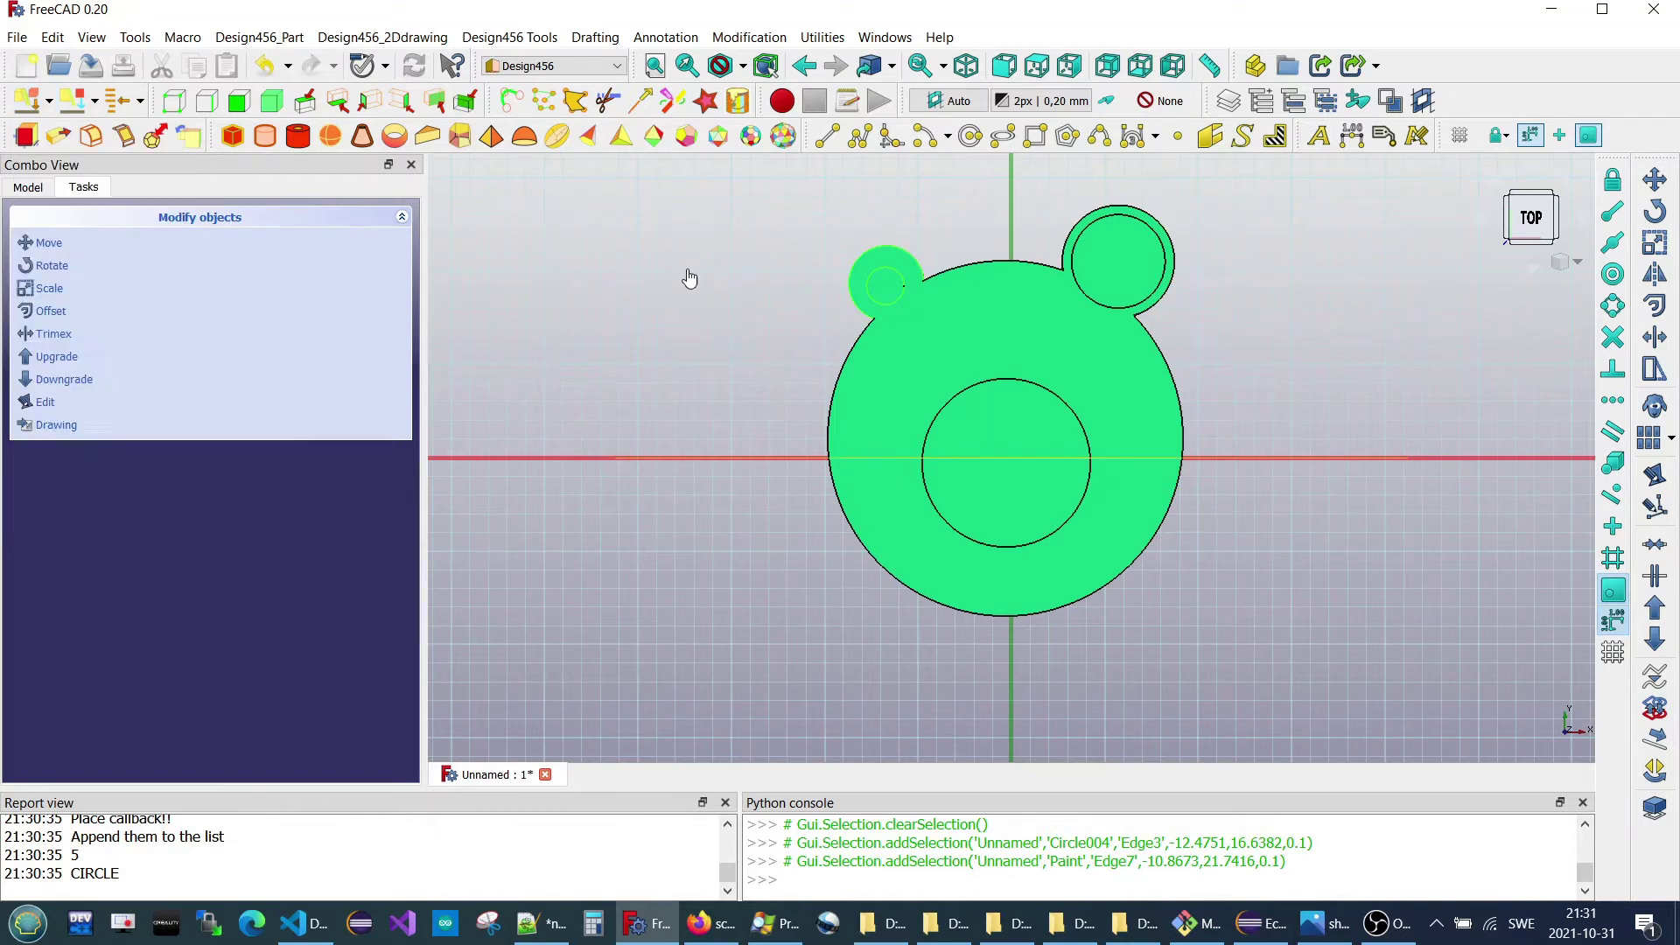
pyautogui.click(903, 350)
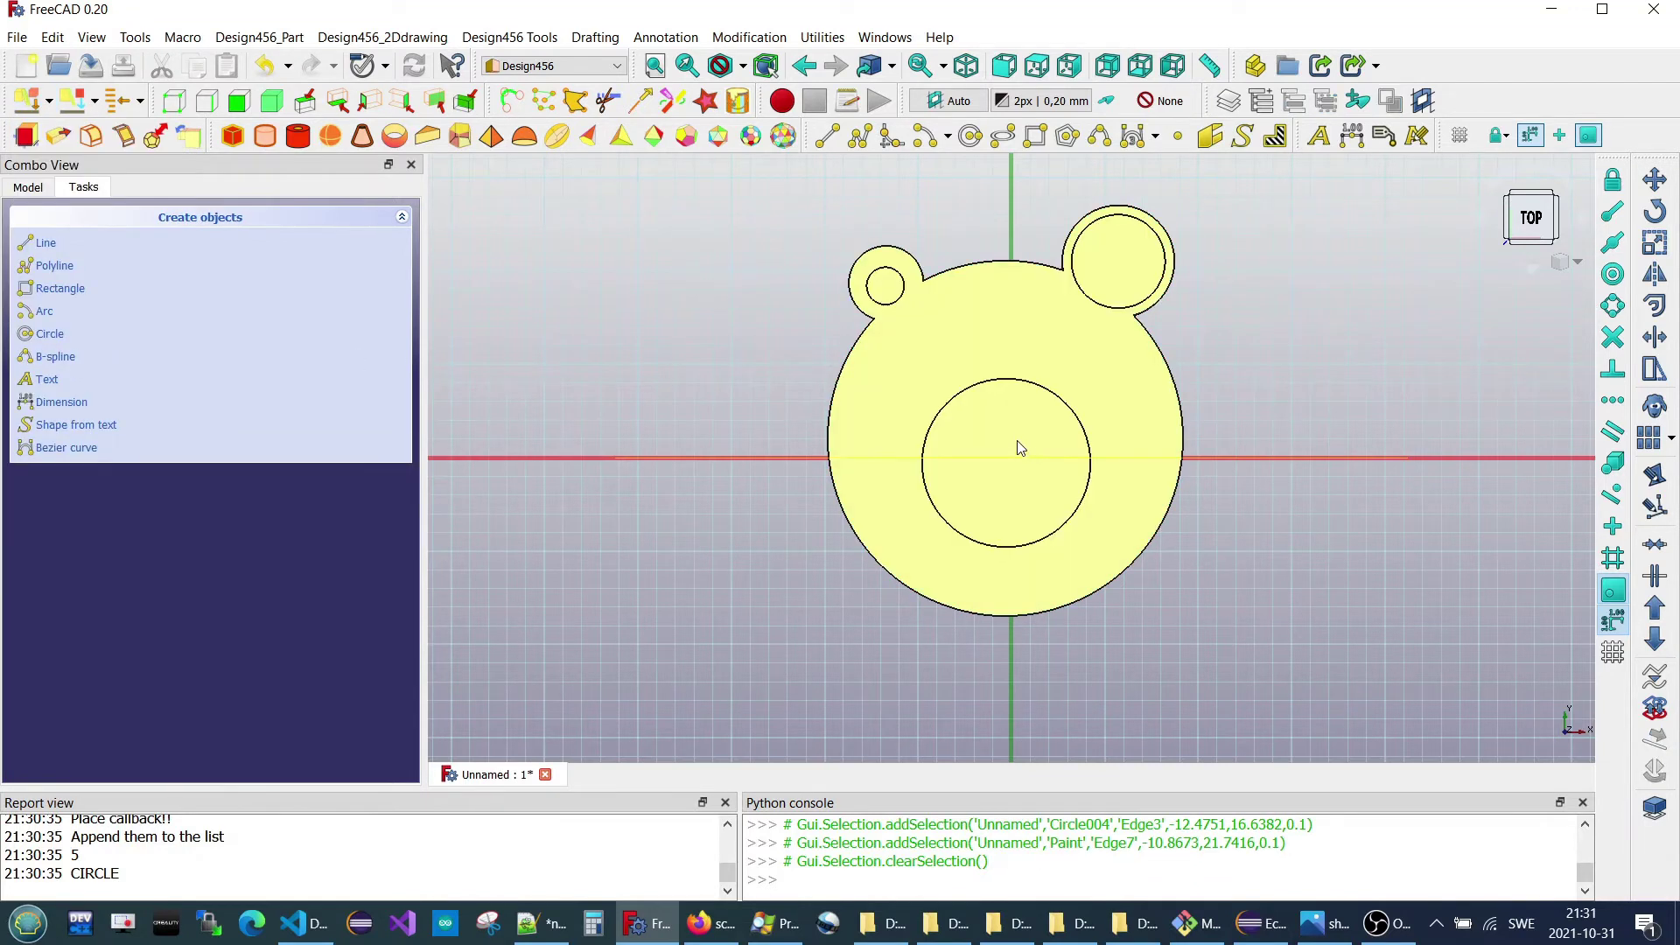
pyautogui.keyDown('ctrl'); pyautogui.click(902, 292); pyautogui.keyUp('ctrl')
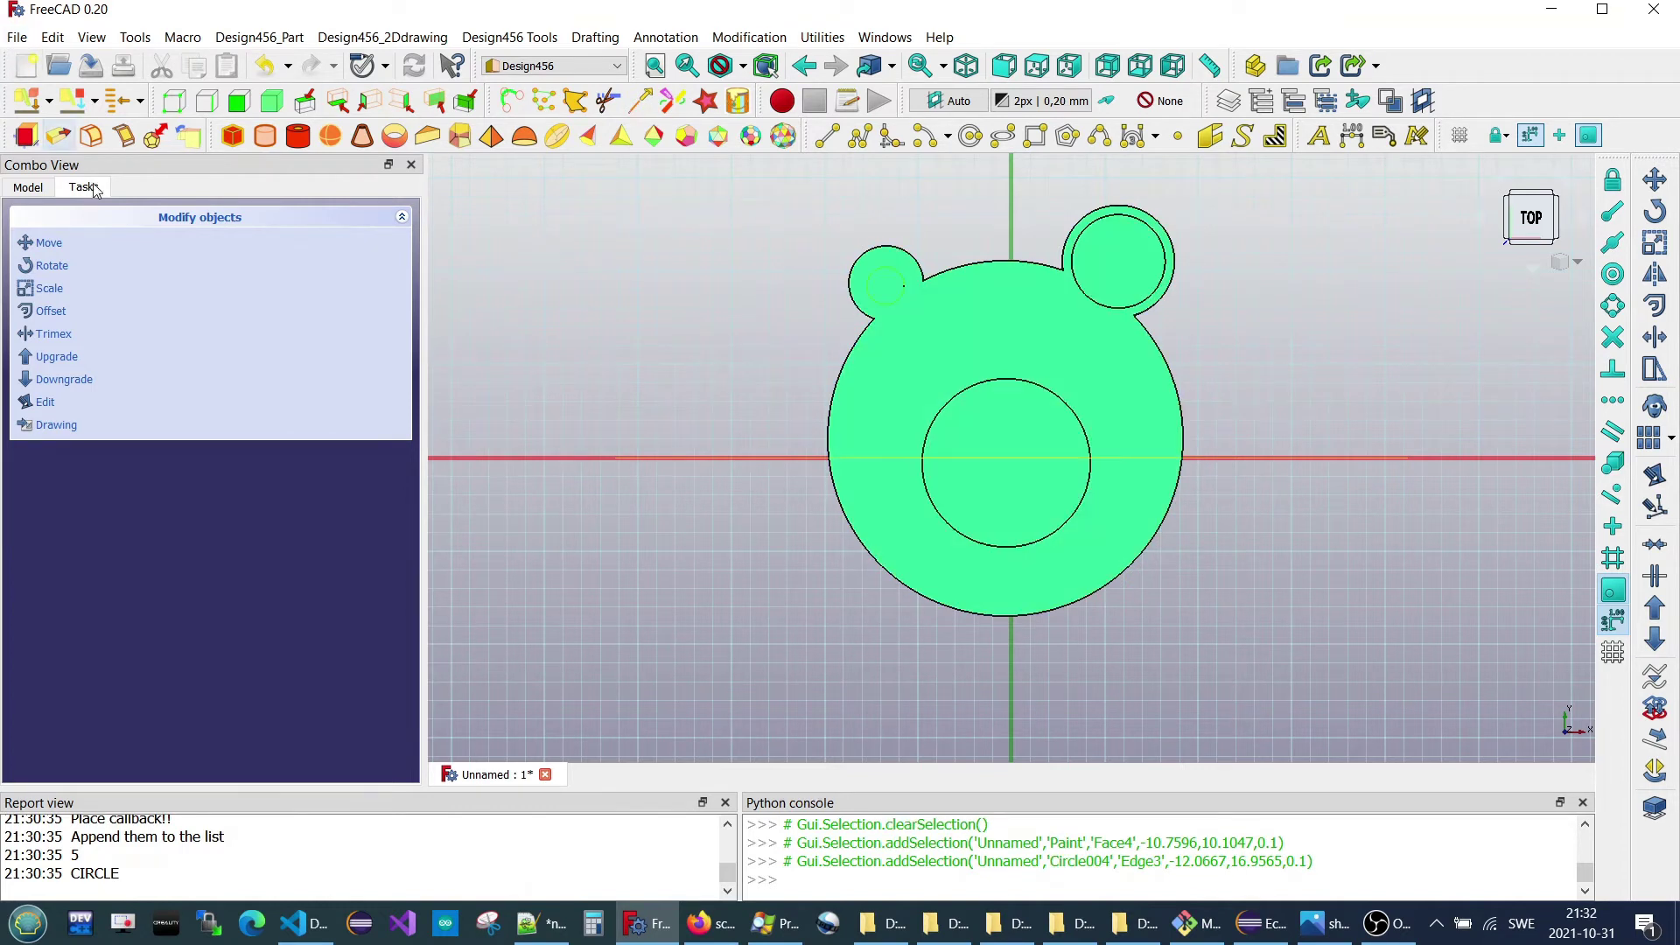
# - Subtract the small left-ear circle from the plate
pyautogui.click(49, 101)
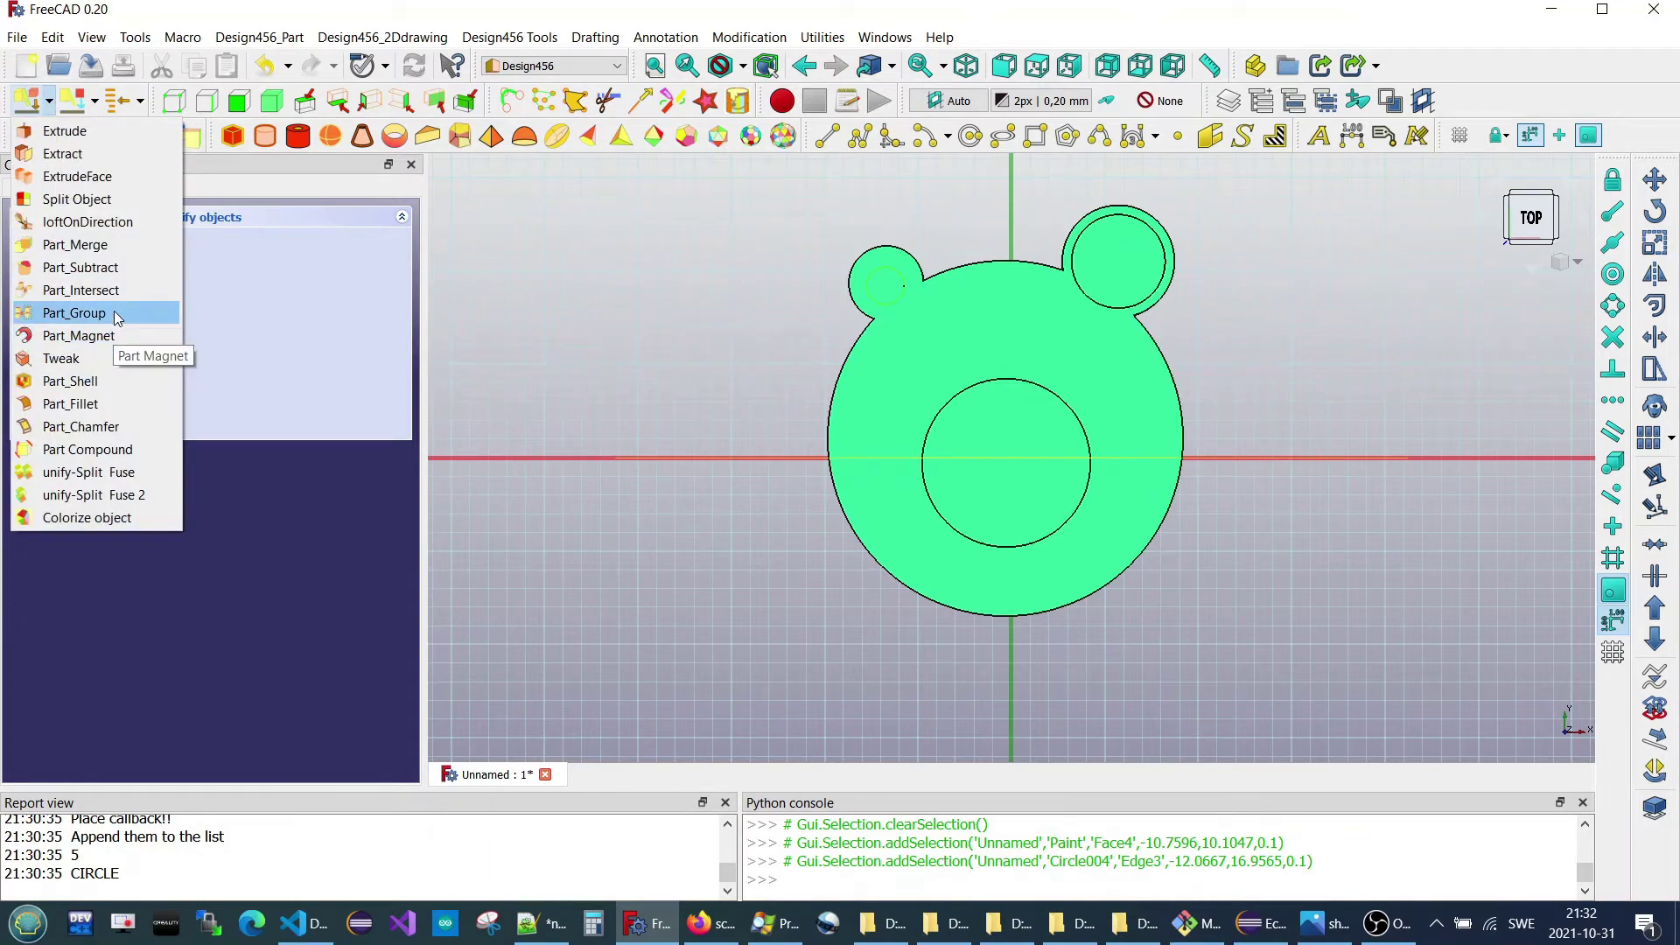
pyautogui.click(145, 270)
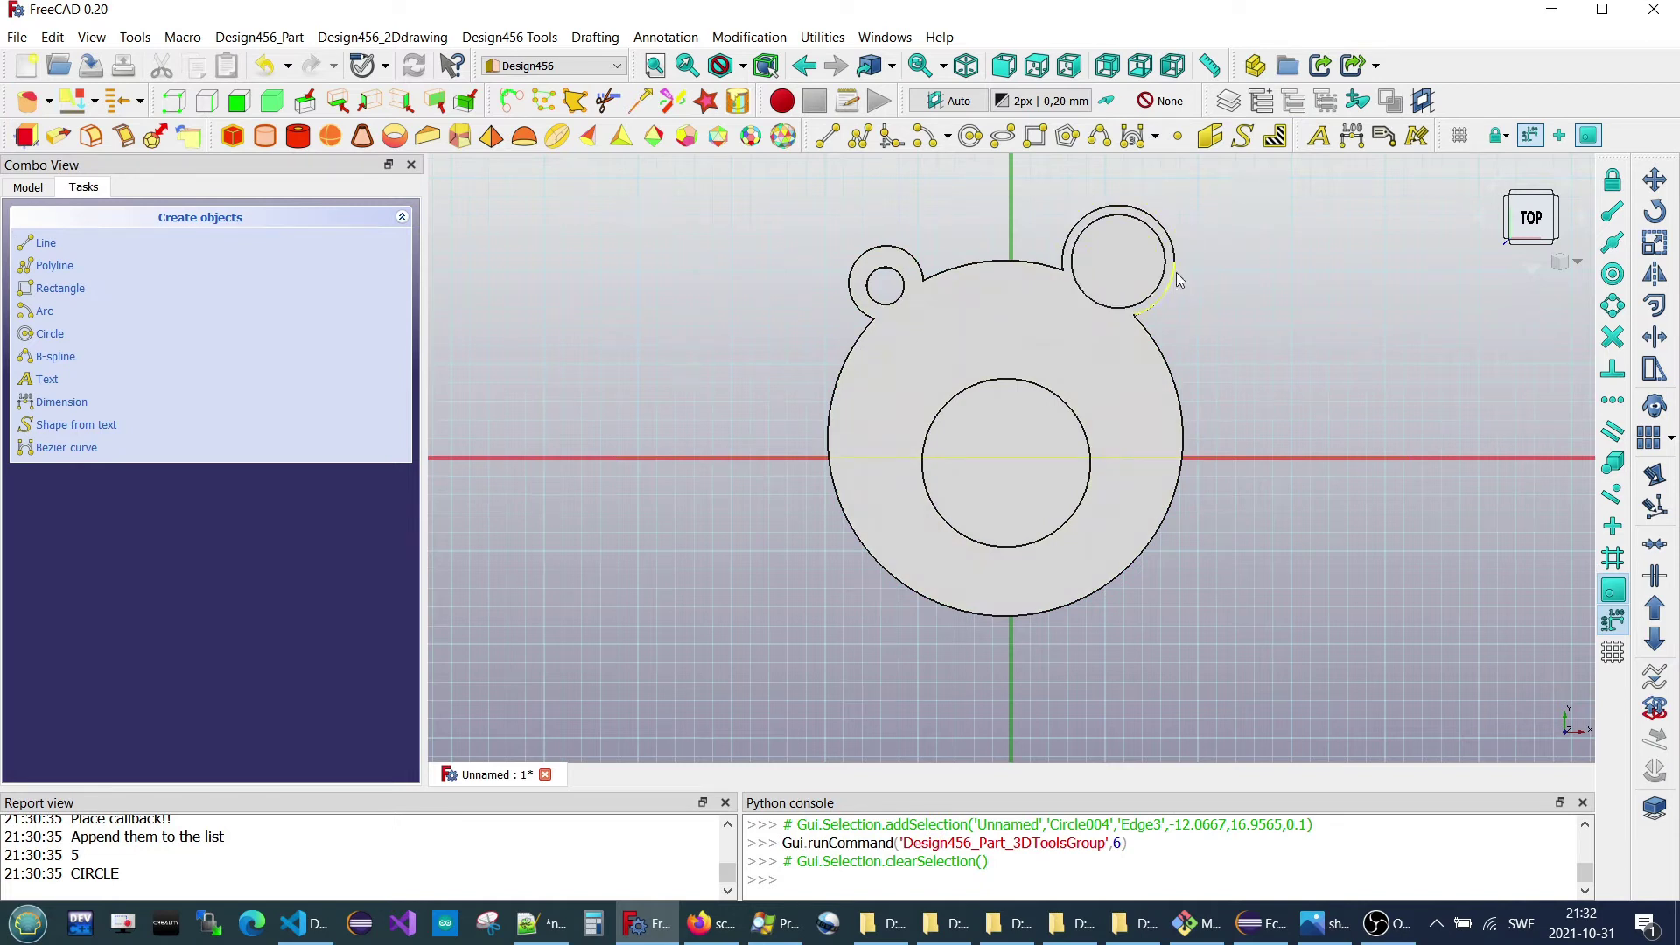
pyautogui.click(1105, 329)
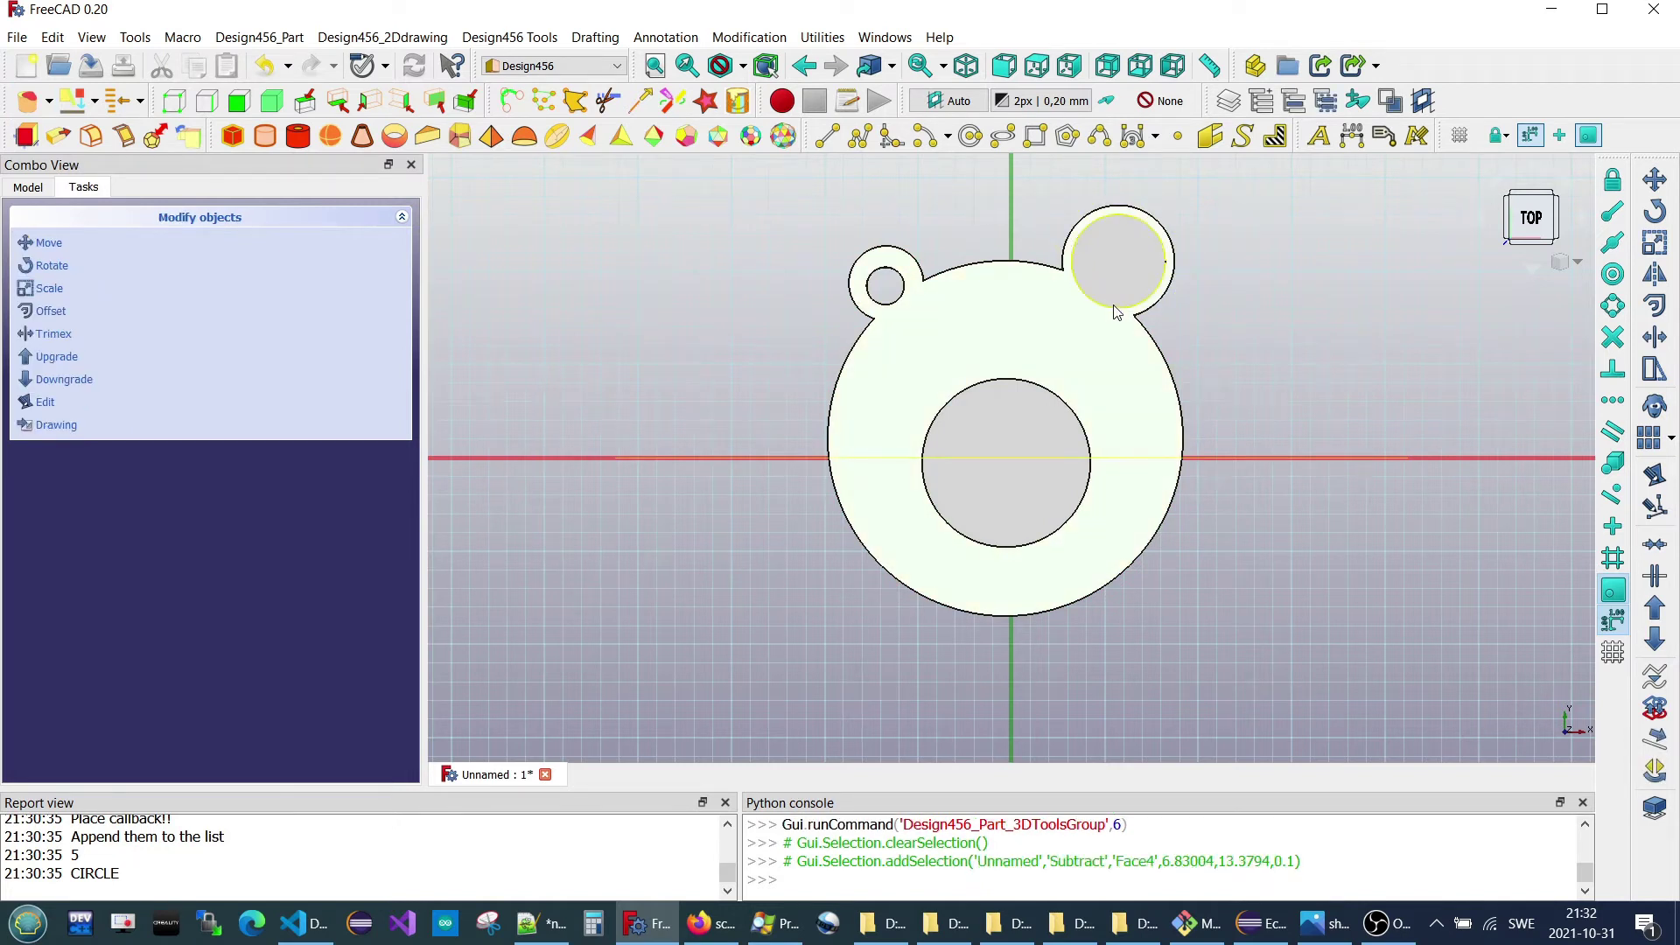
pyautogui.click(1189, 187)
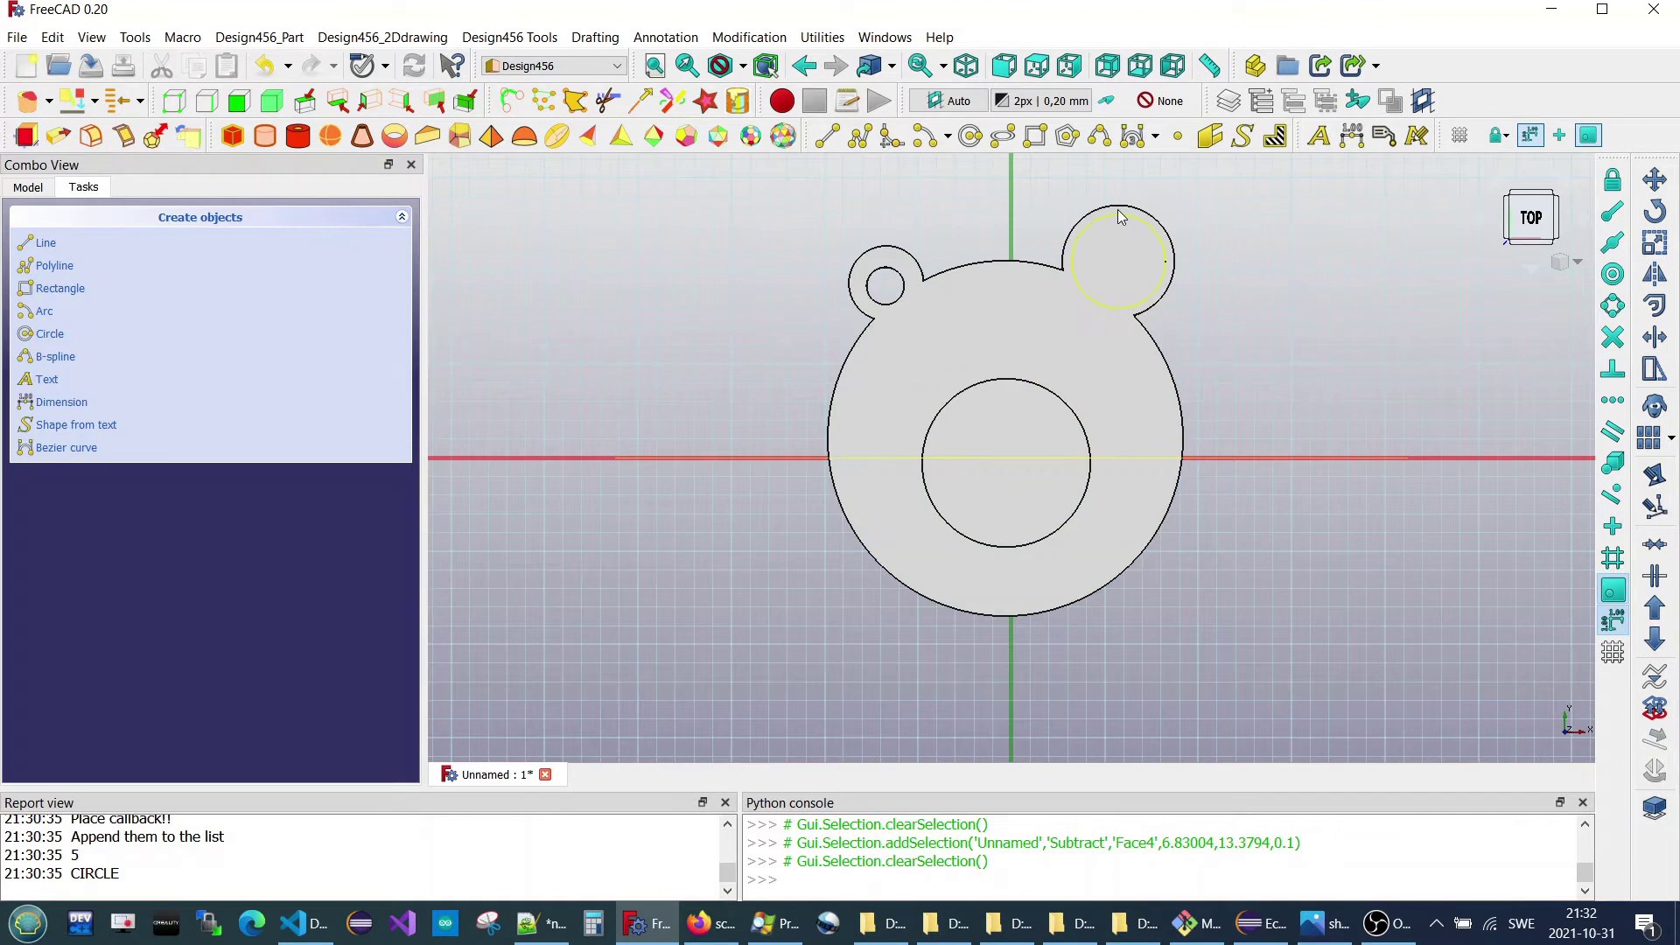
# - Subtract the upper-right ear circle from the plate as a second hole
pyautogui.click(1101, 367)
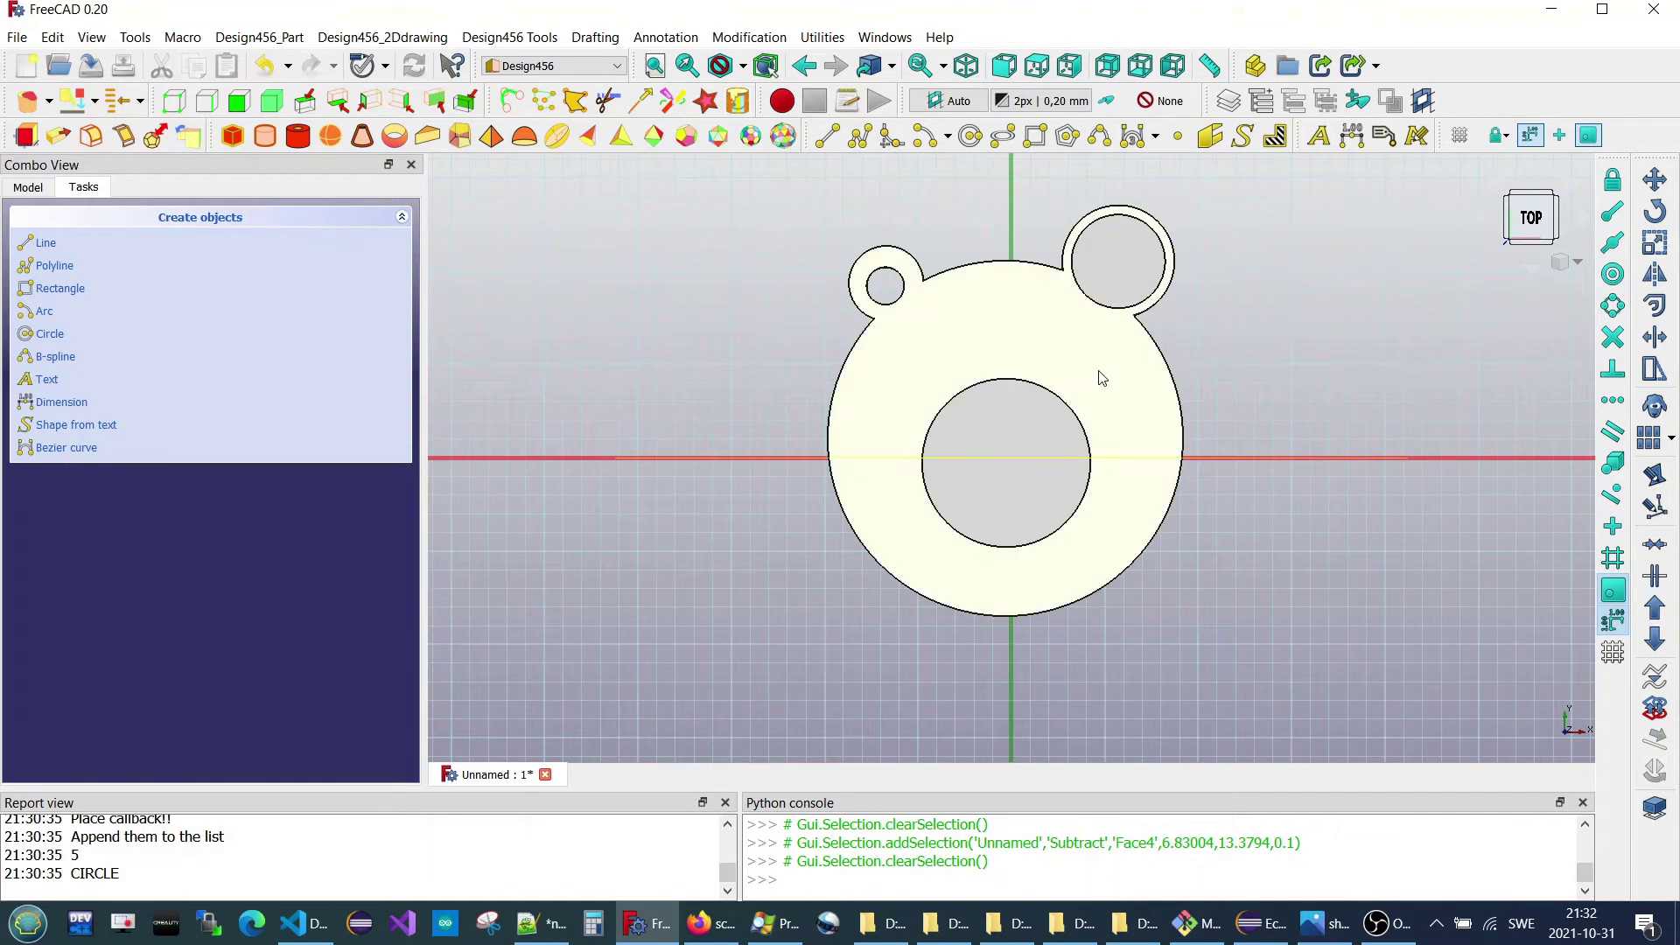
pyautogui.keyDown('ctrl'); pyautogui.click(1123, 316); pyautogui.keyUp('ctrl')
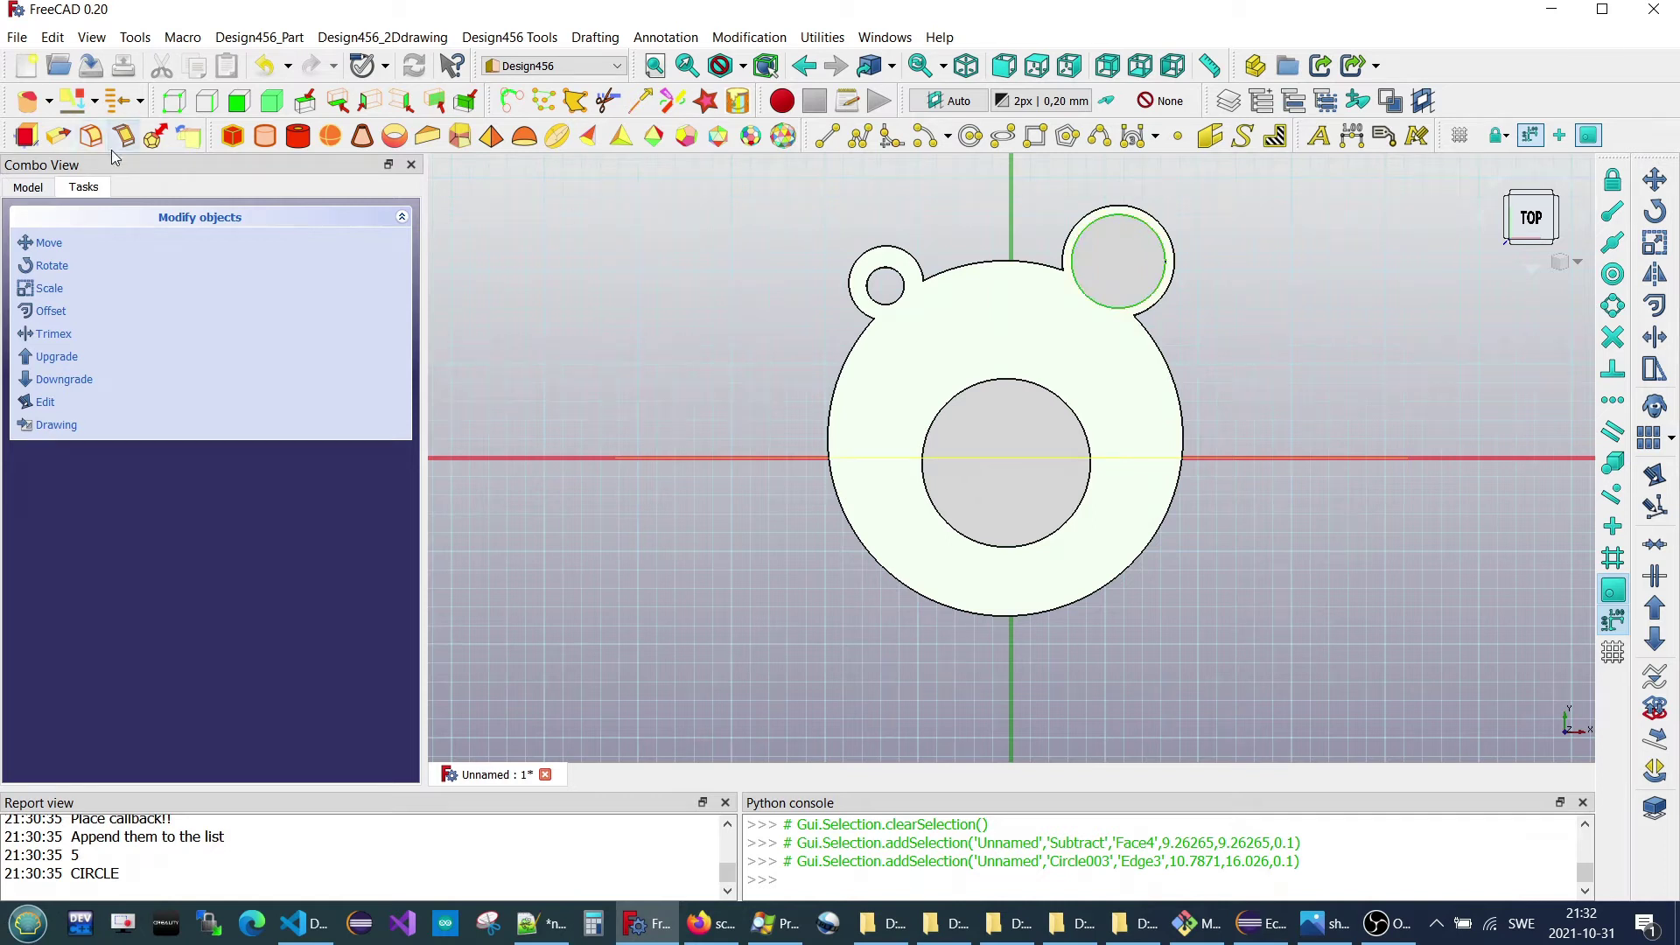
pyautogui.click(35, 102)
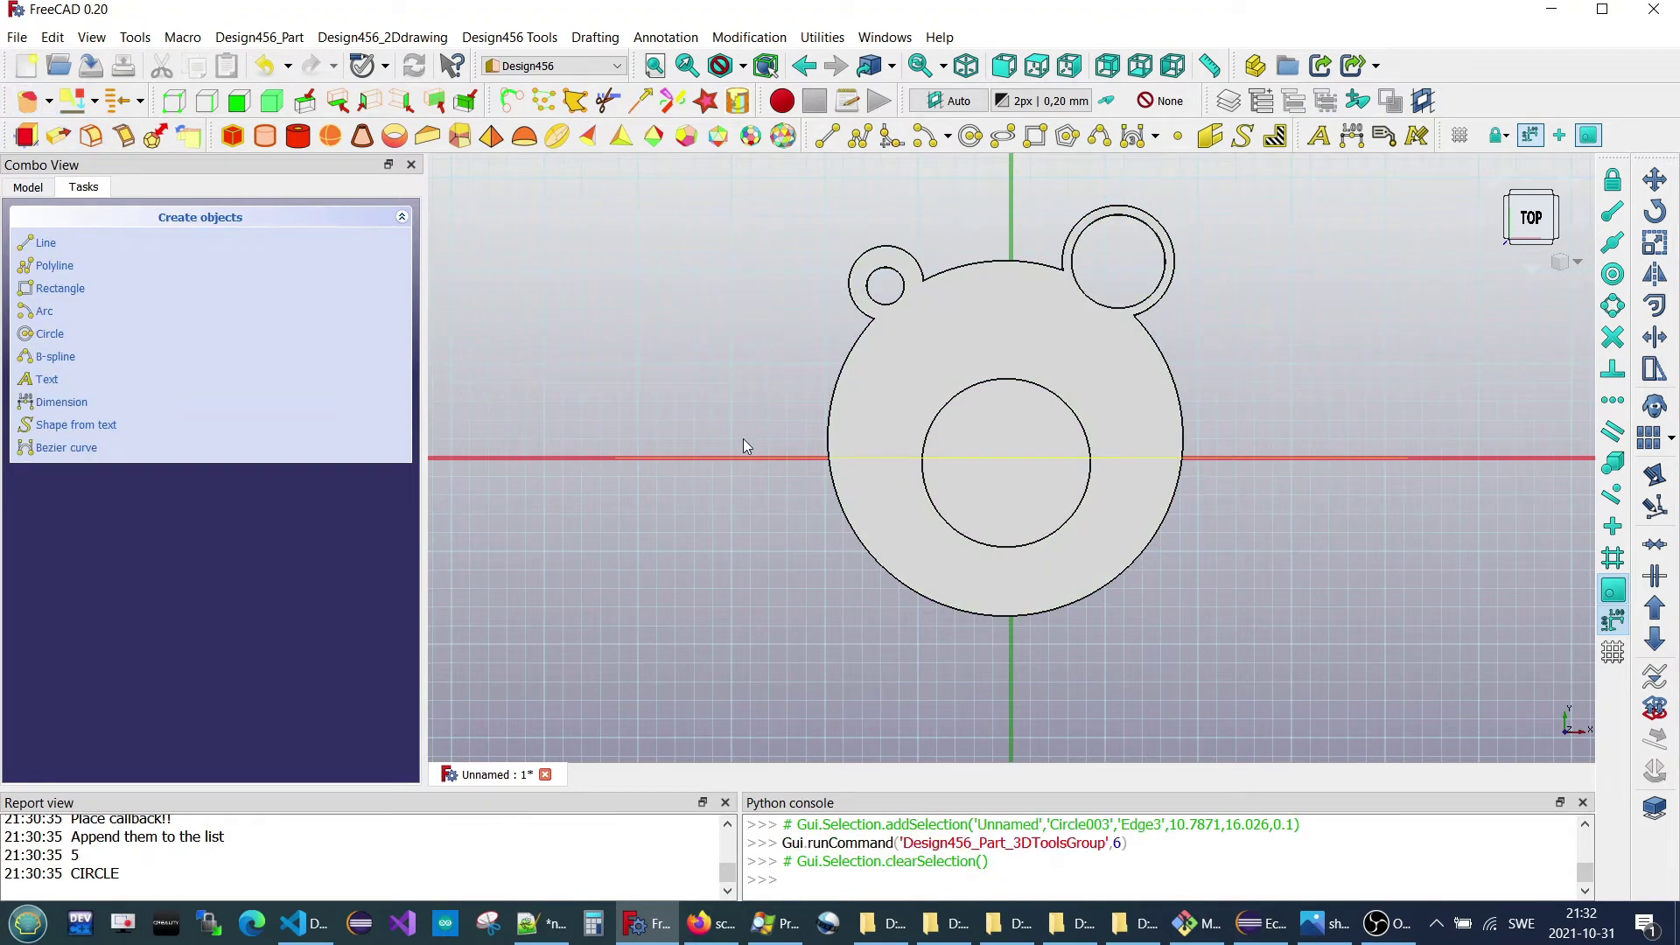
pyautogui.click(1004, 445)
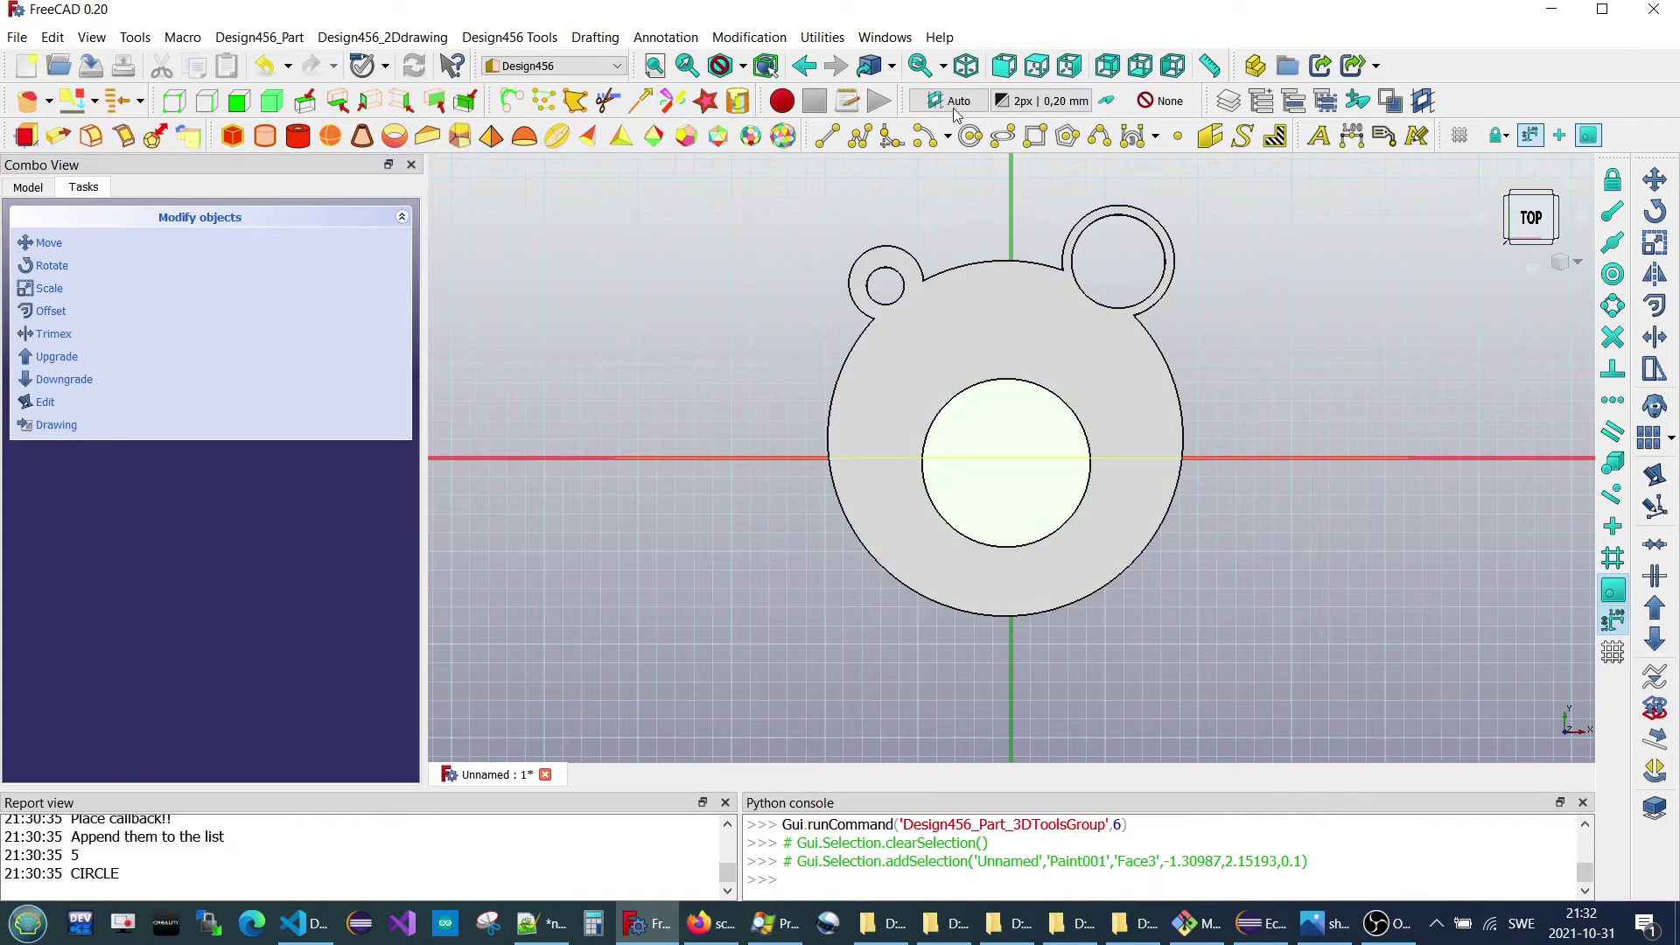
# - Paint an OVAL1-shaped nostril on the right side of the snout
pyautogui.click(704, 103)
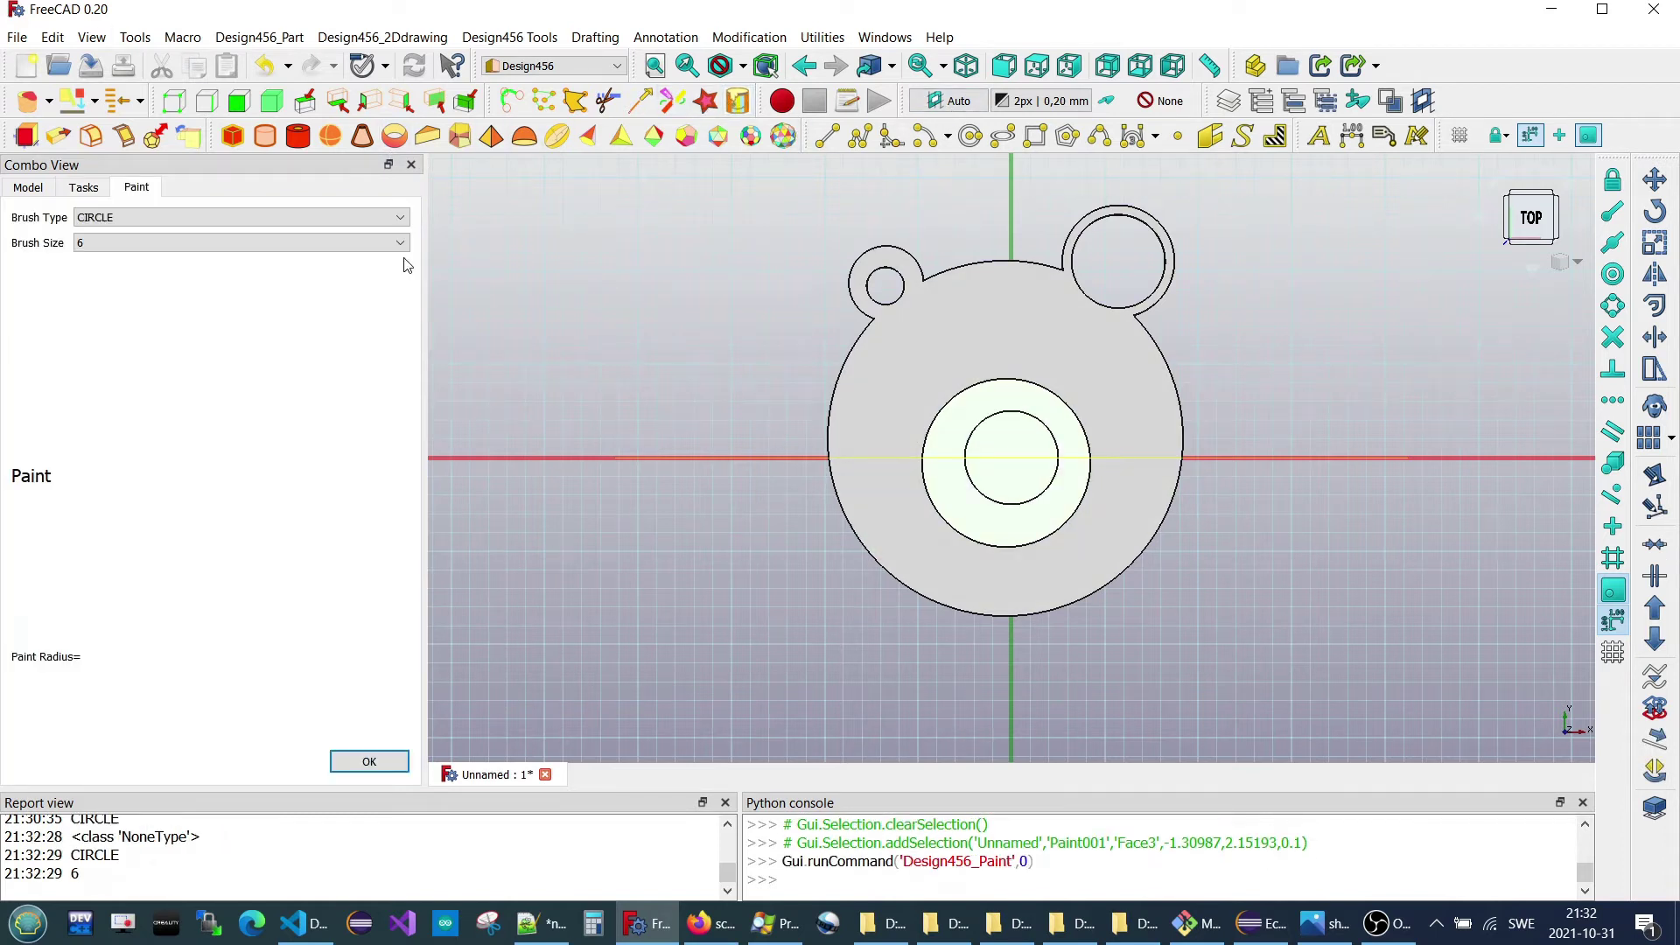
pyautogui.click(247, 218)
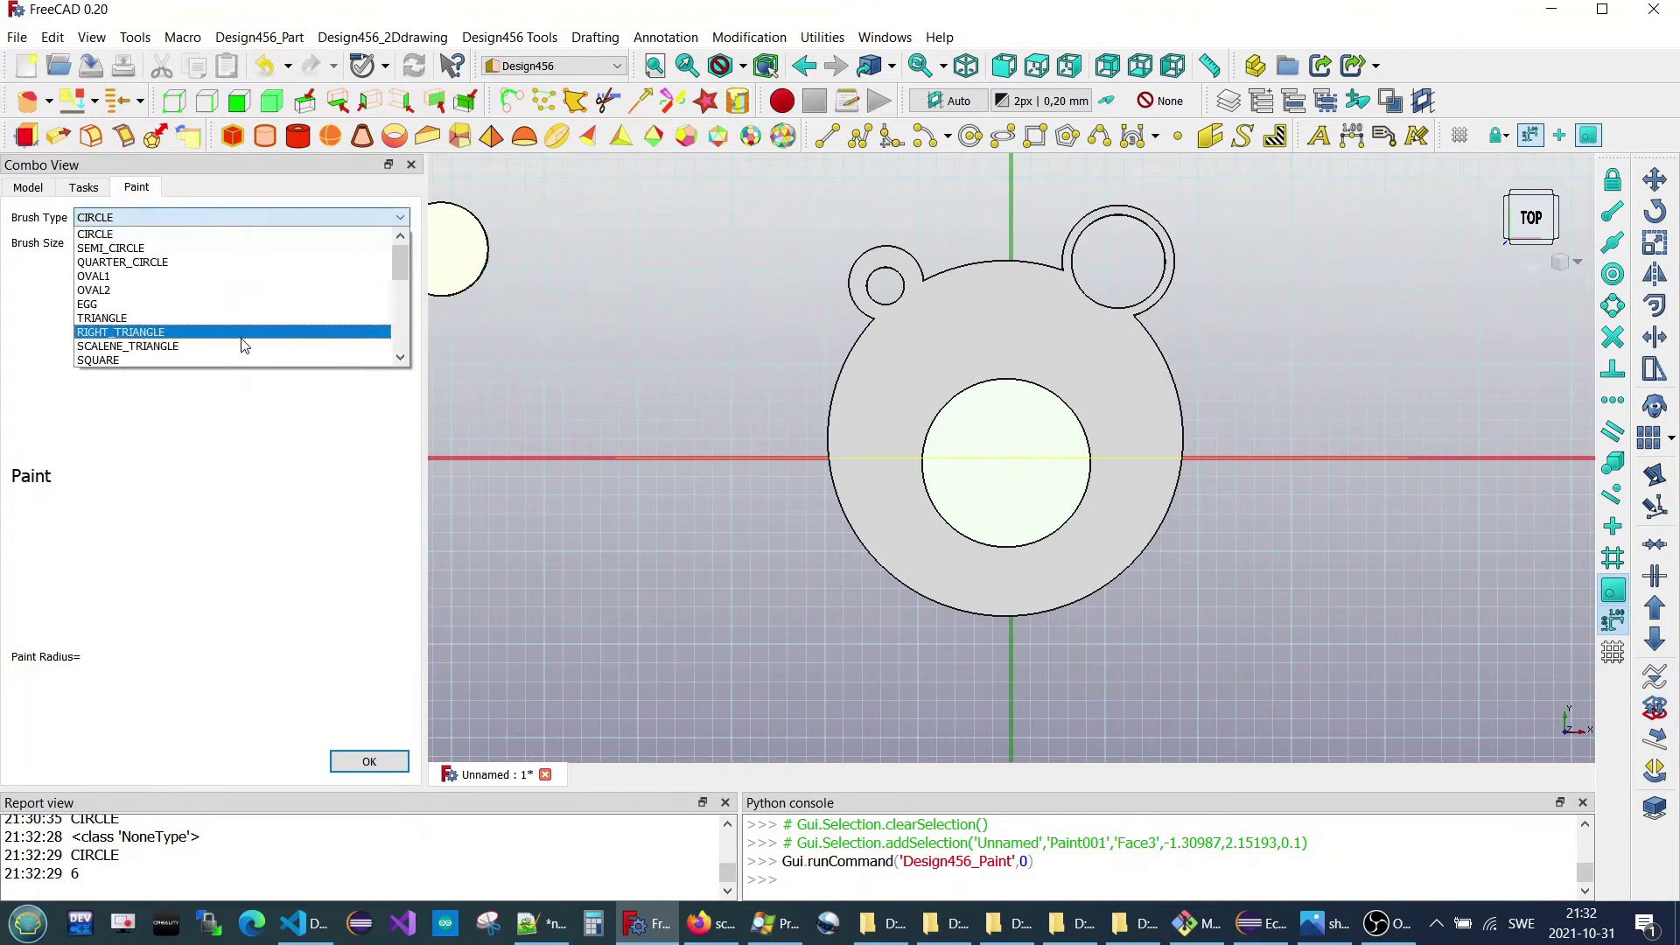
pyautogui.click(240, 276)
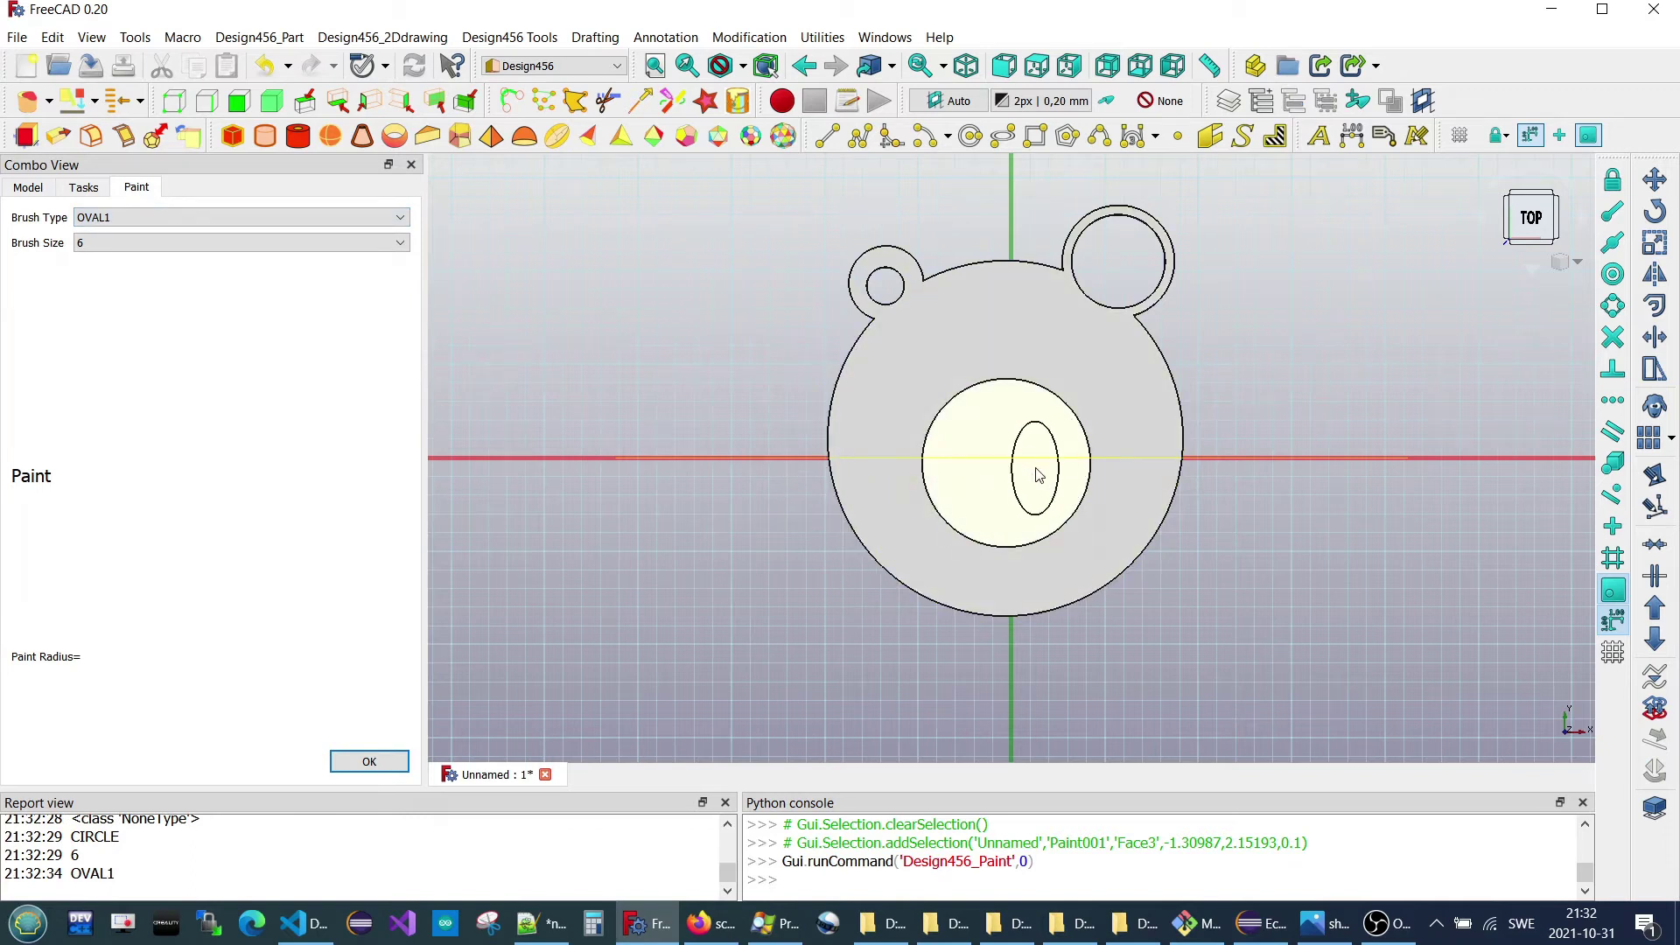
pyautogui.click(1037, 470)
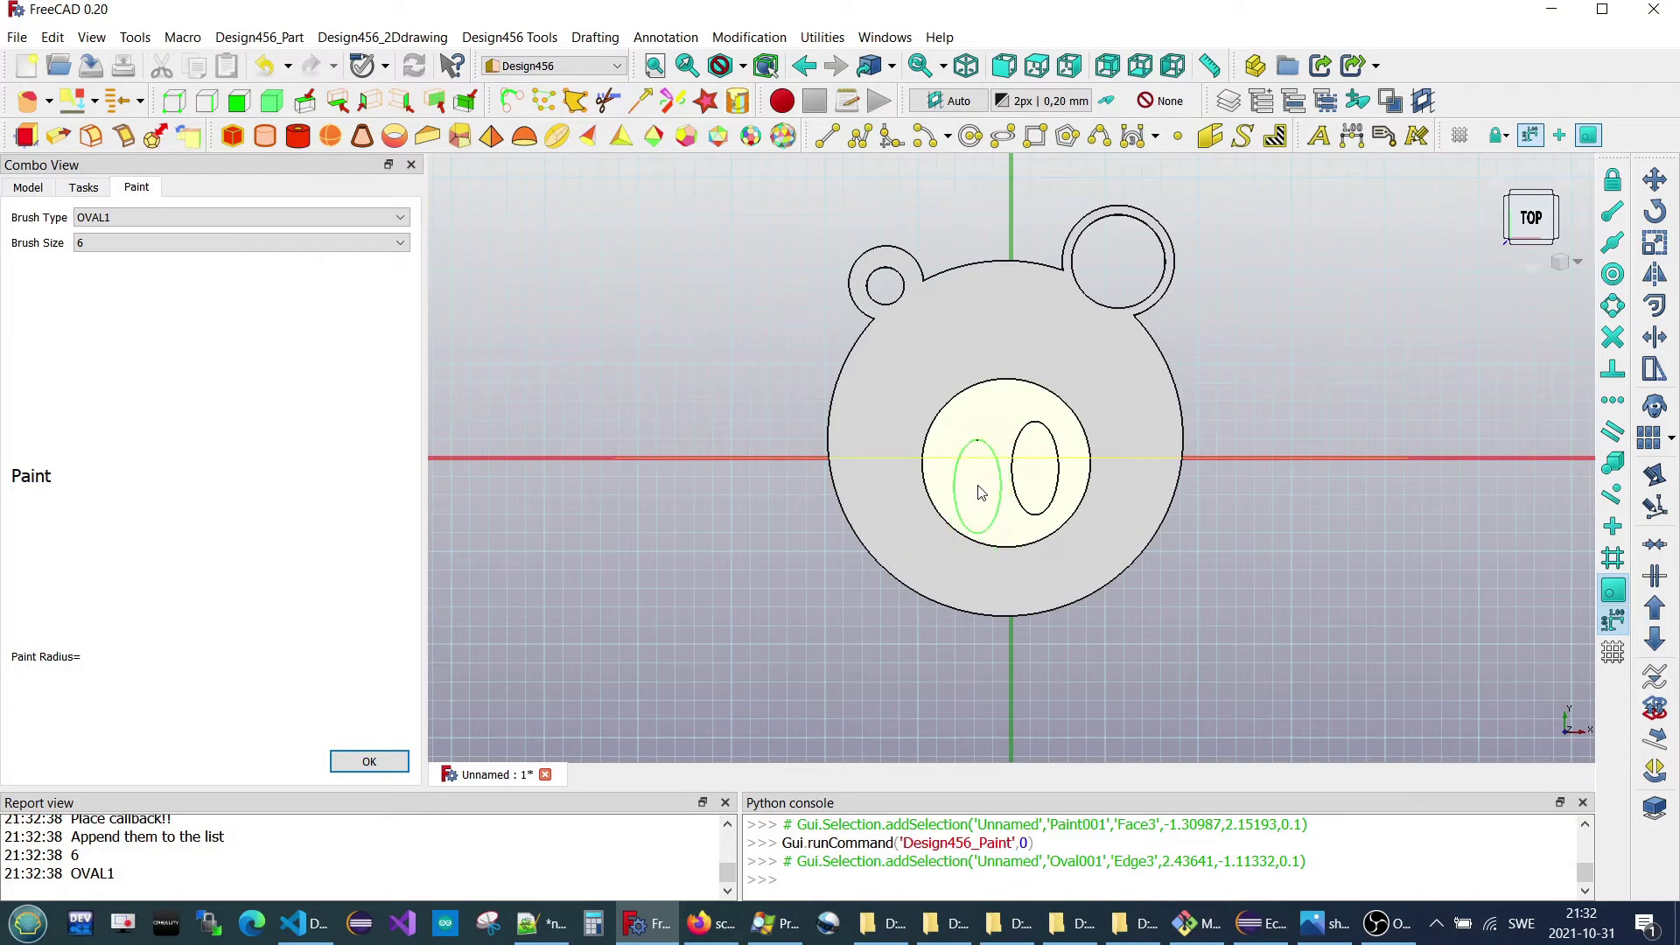
pyautogui.click(144, 216)
# - Paint a size-5 CIRCLE nostril on the snout's left side beside the oval
pyautogui.click(144, 234)
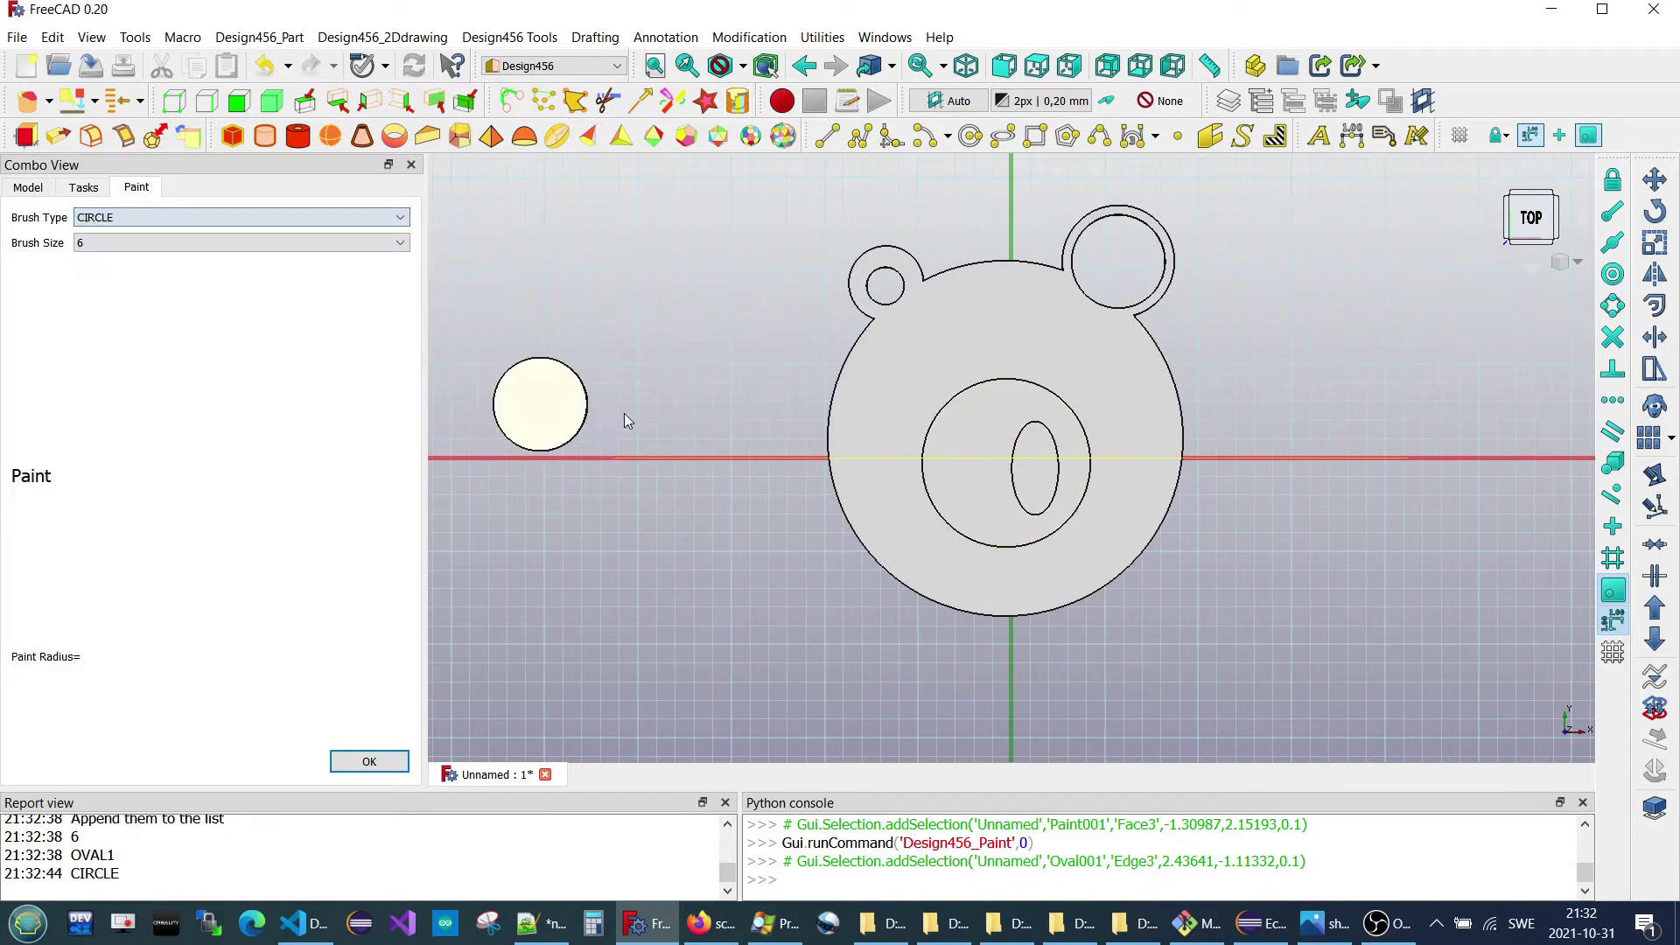
pyautogui.click(242, 243)
pyautogui.click(213, 300)
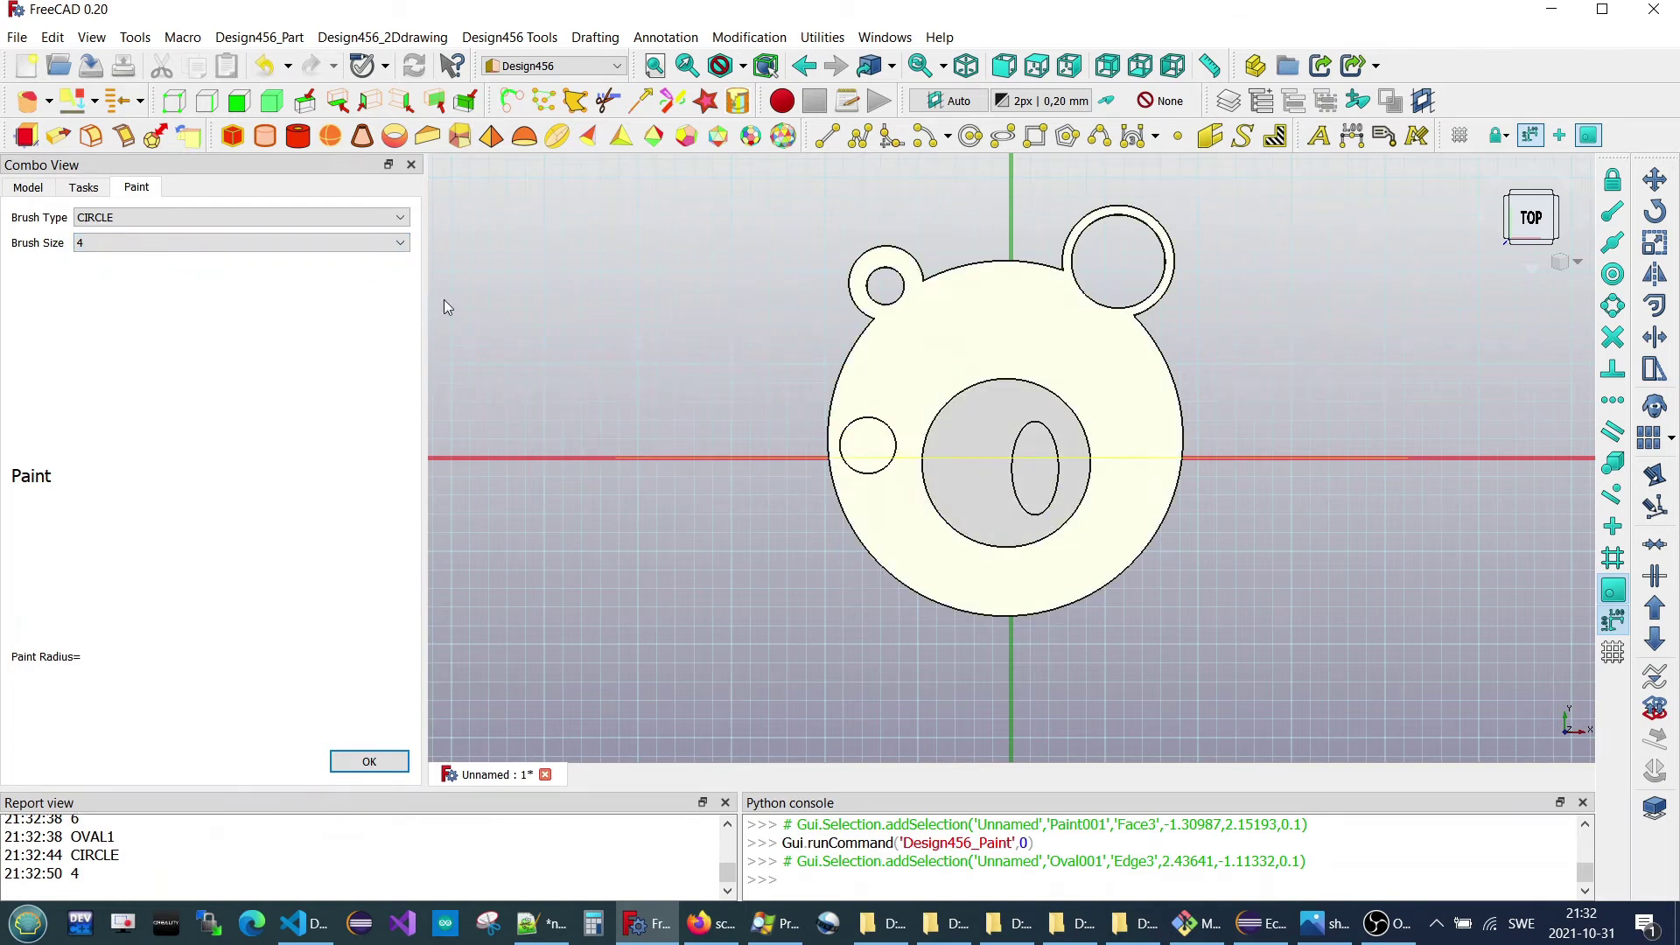
pyautogui.click(132, 217)
pyautogui.click(120, 229)
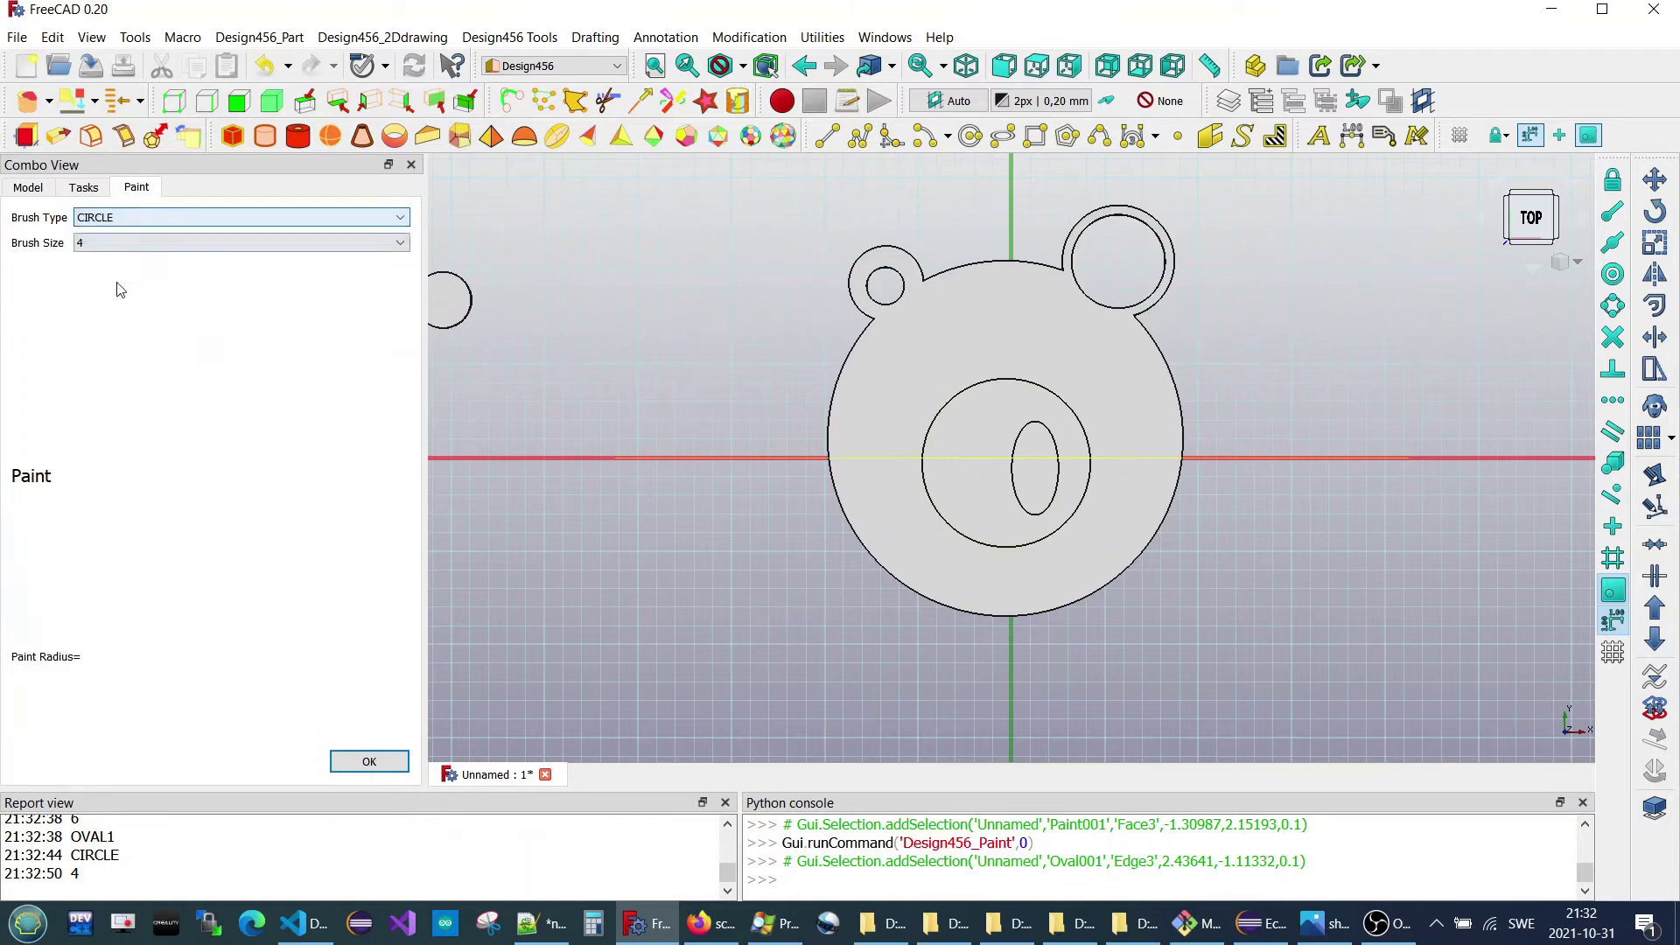
pyautogui.click(124, 242)
pyautogui.click(192, 333)
pyautogui.press('Down')
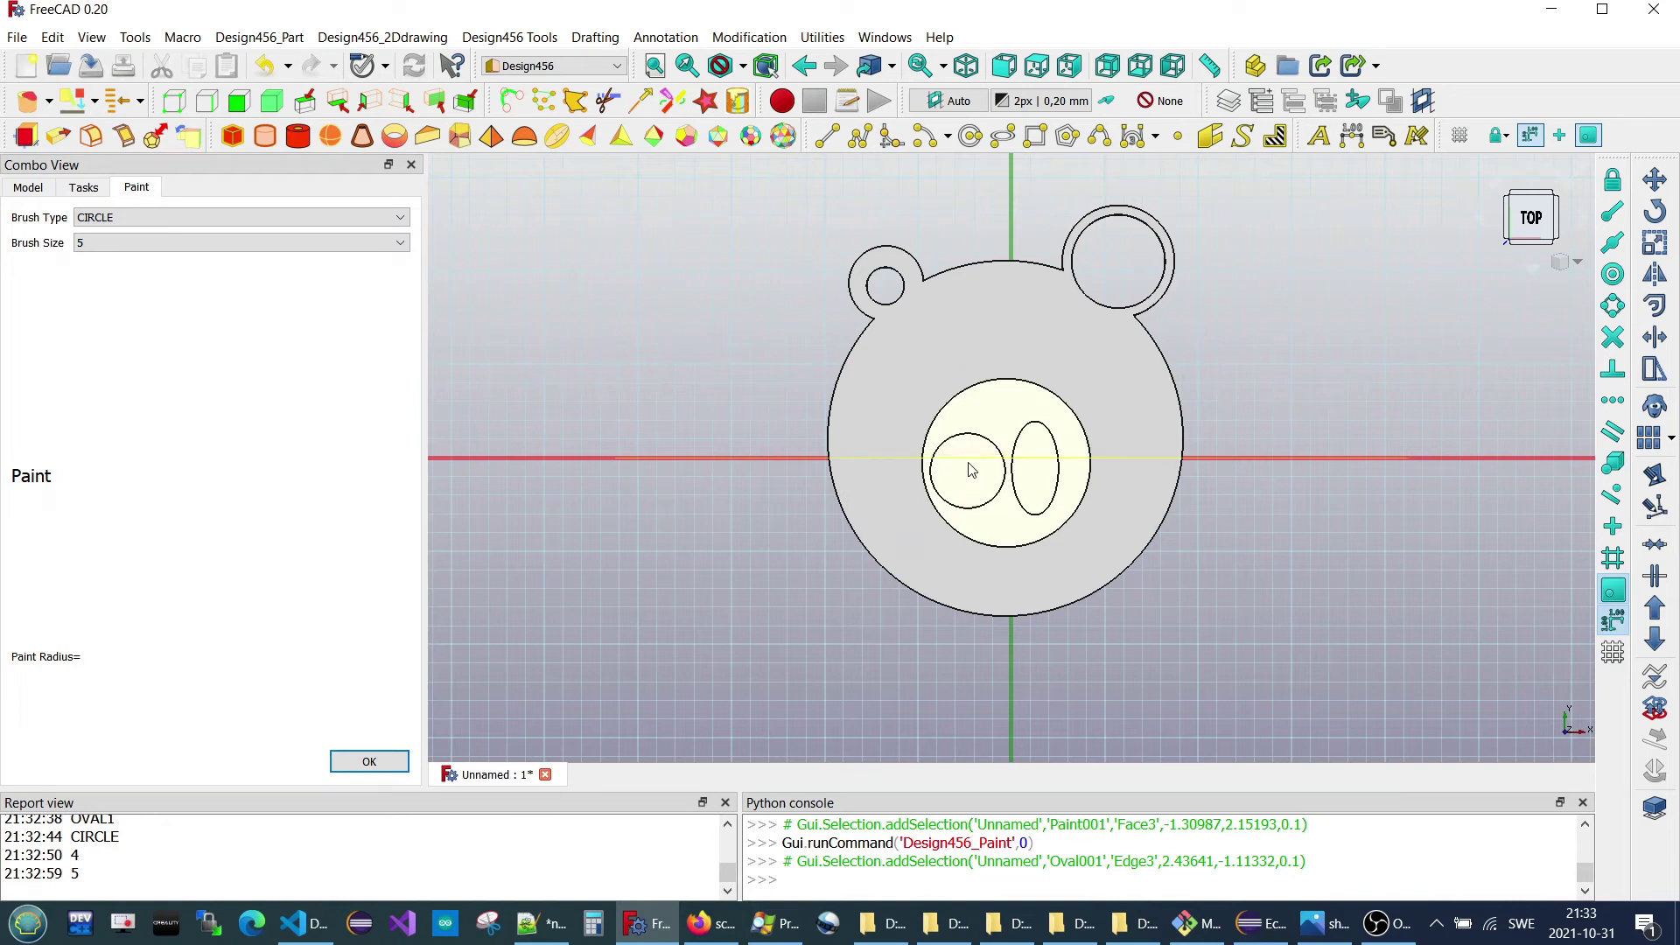
pyautogui.click(970, 466)
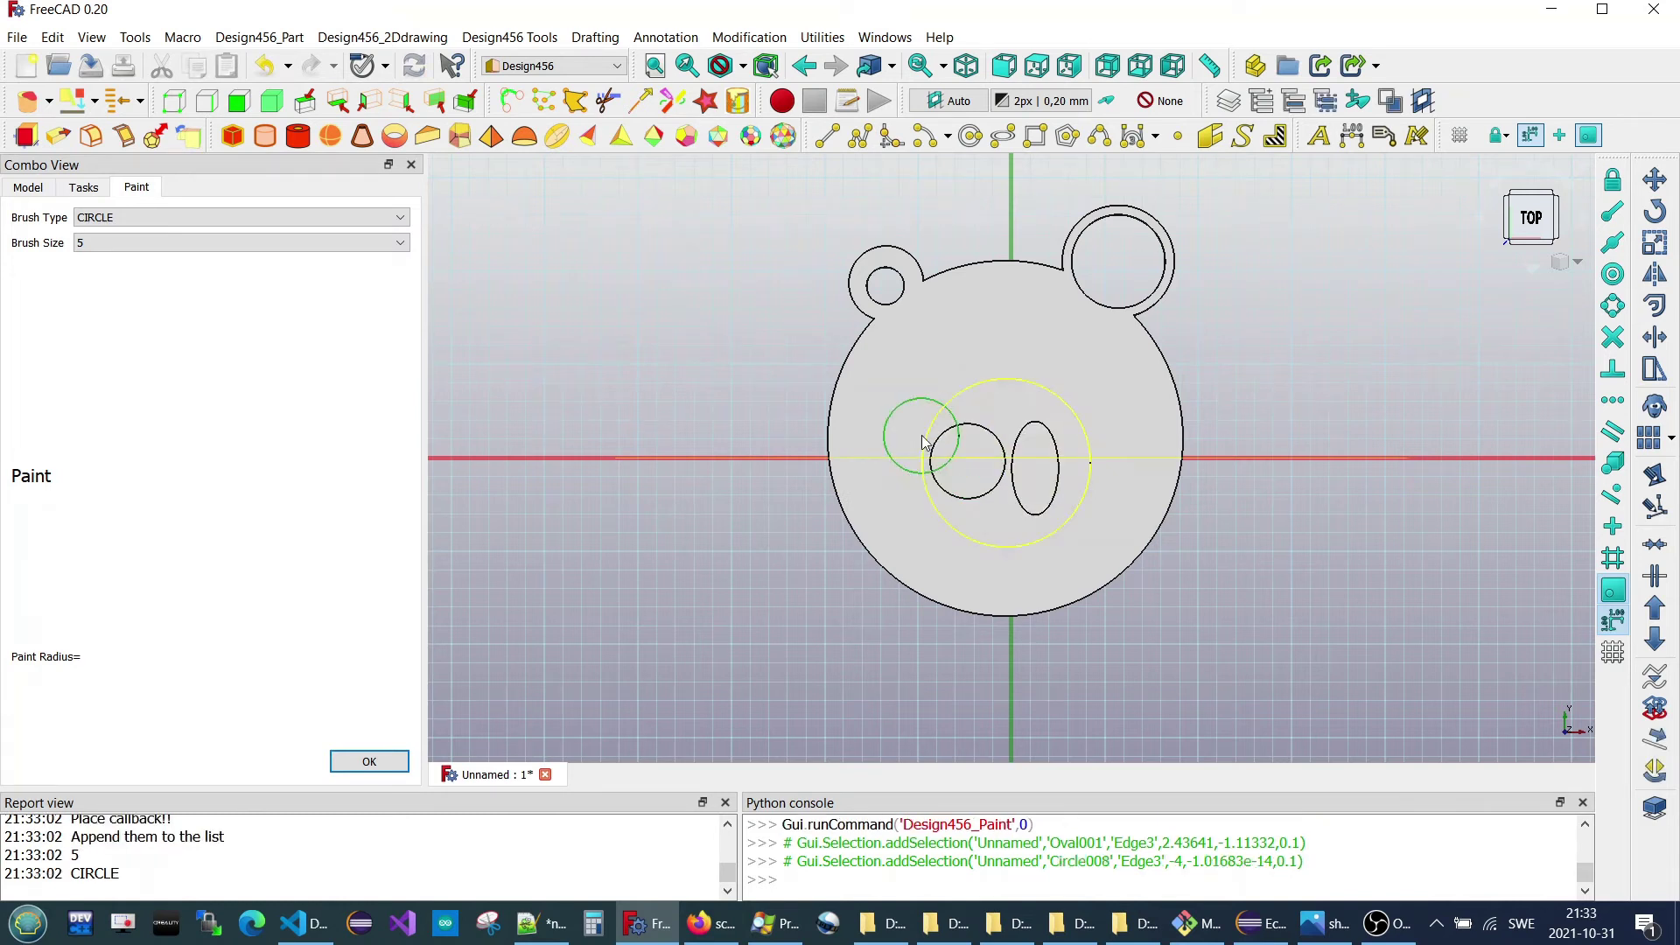
pyautogui.click(370, 760)
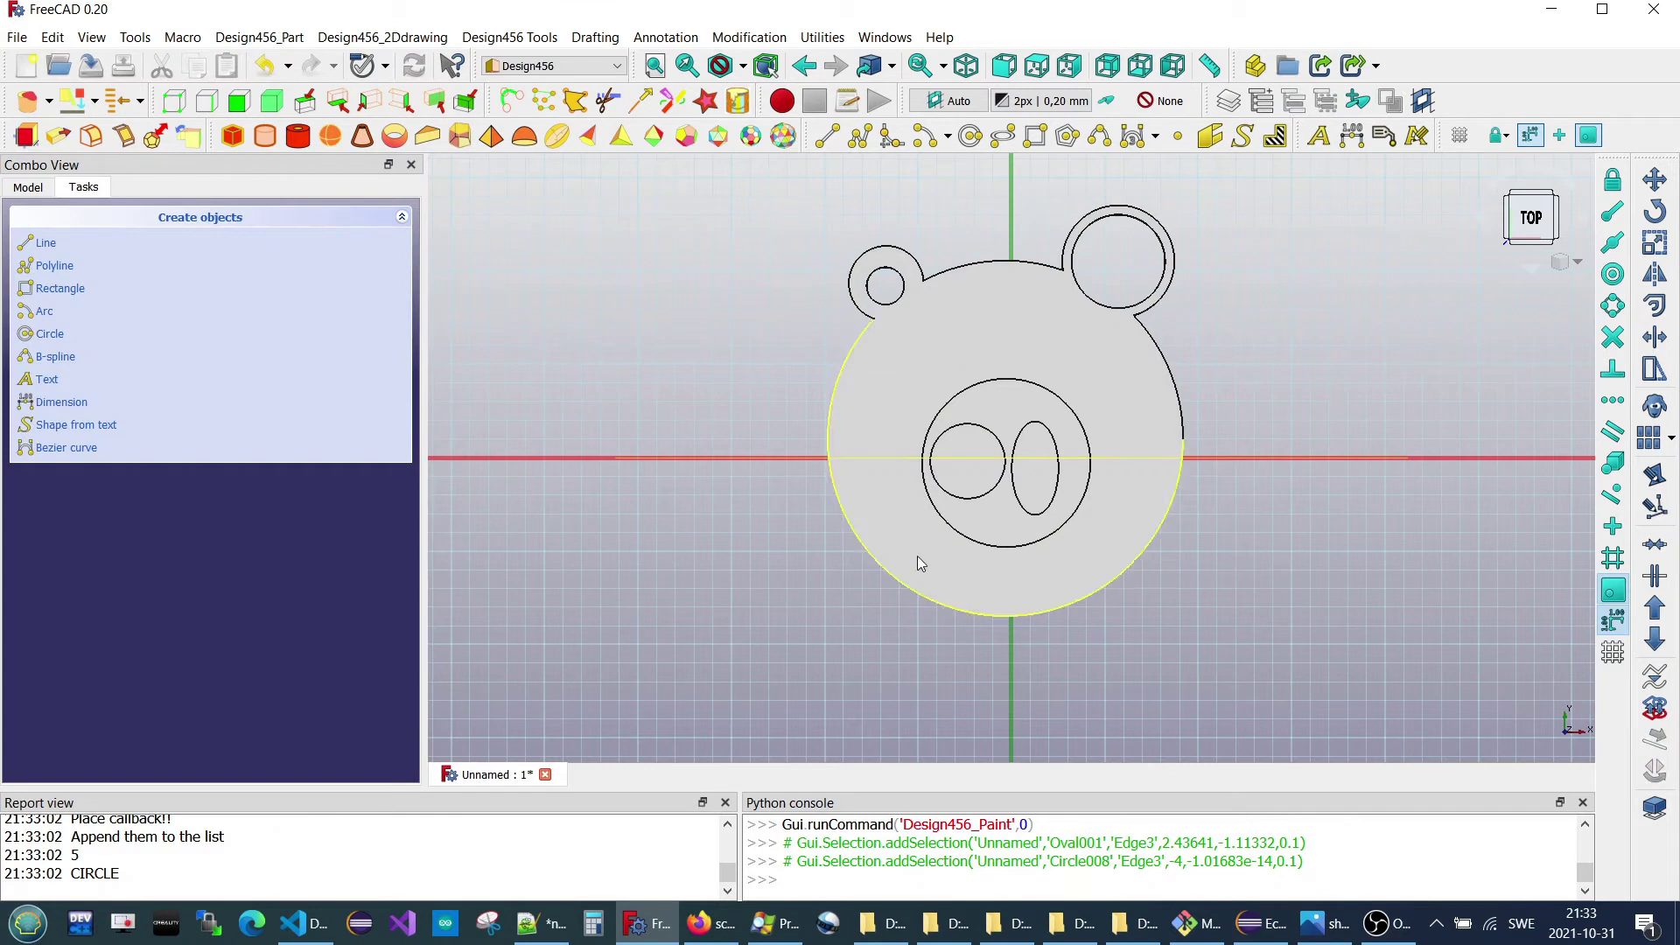
pyautogui.click(1005, 477)
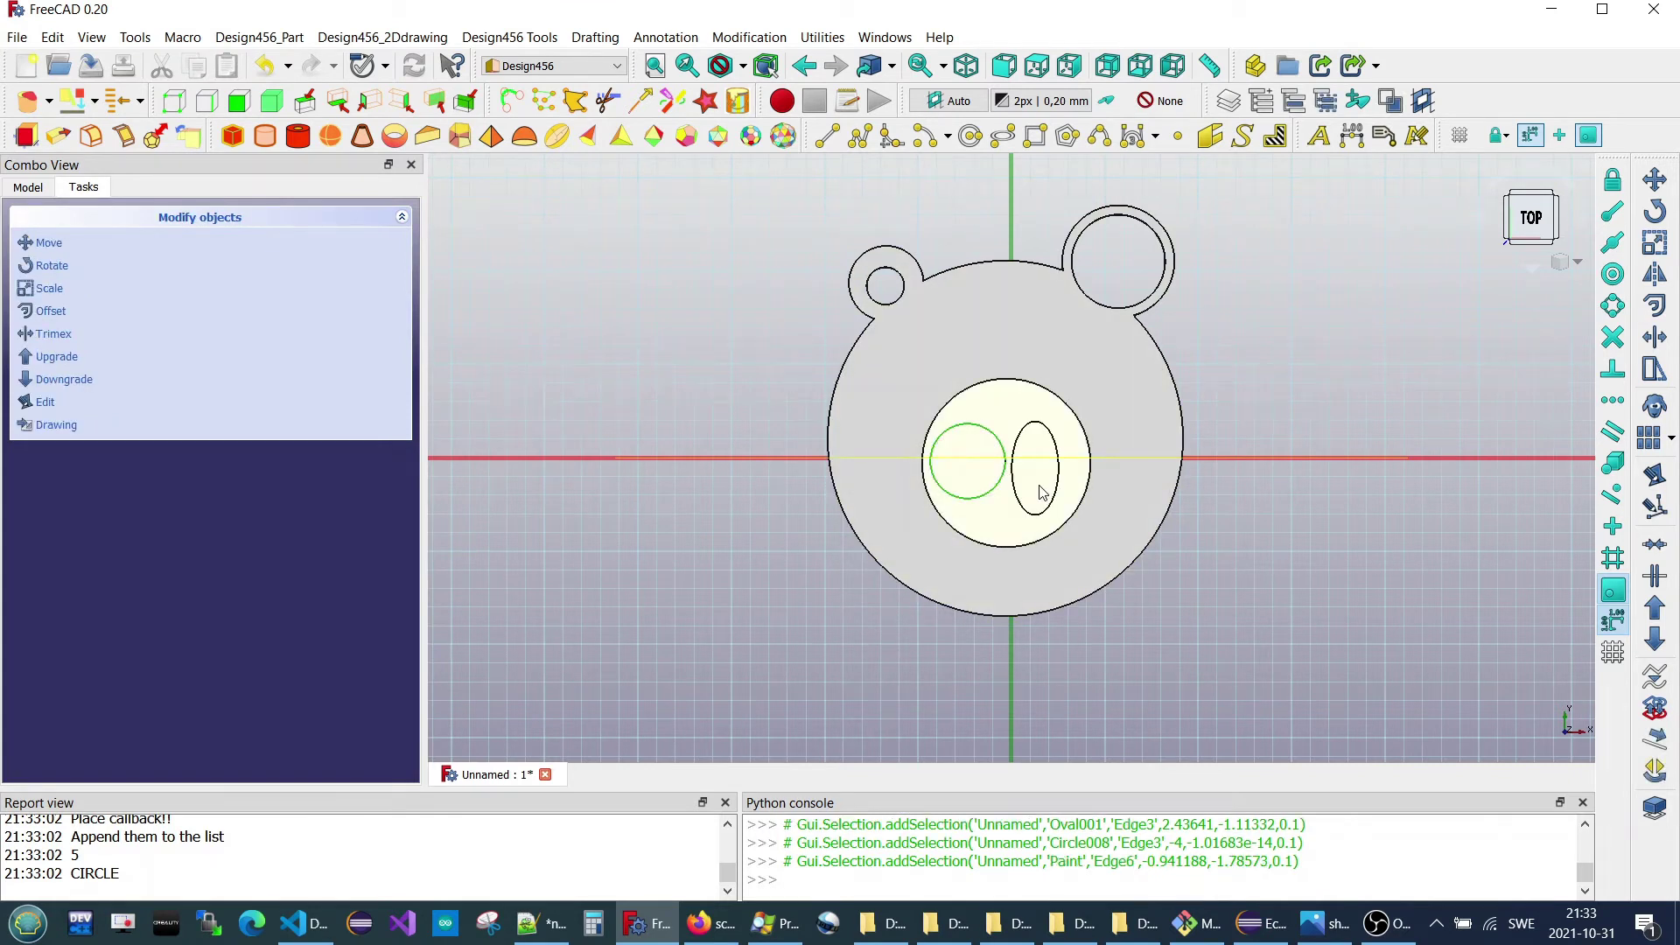
# - Select the snout parts and then the face plate, showing Subtract001 in the Model tree
pyautogui.click(1019, 536)
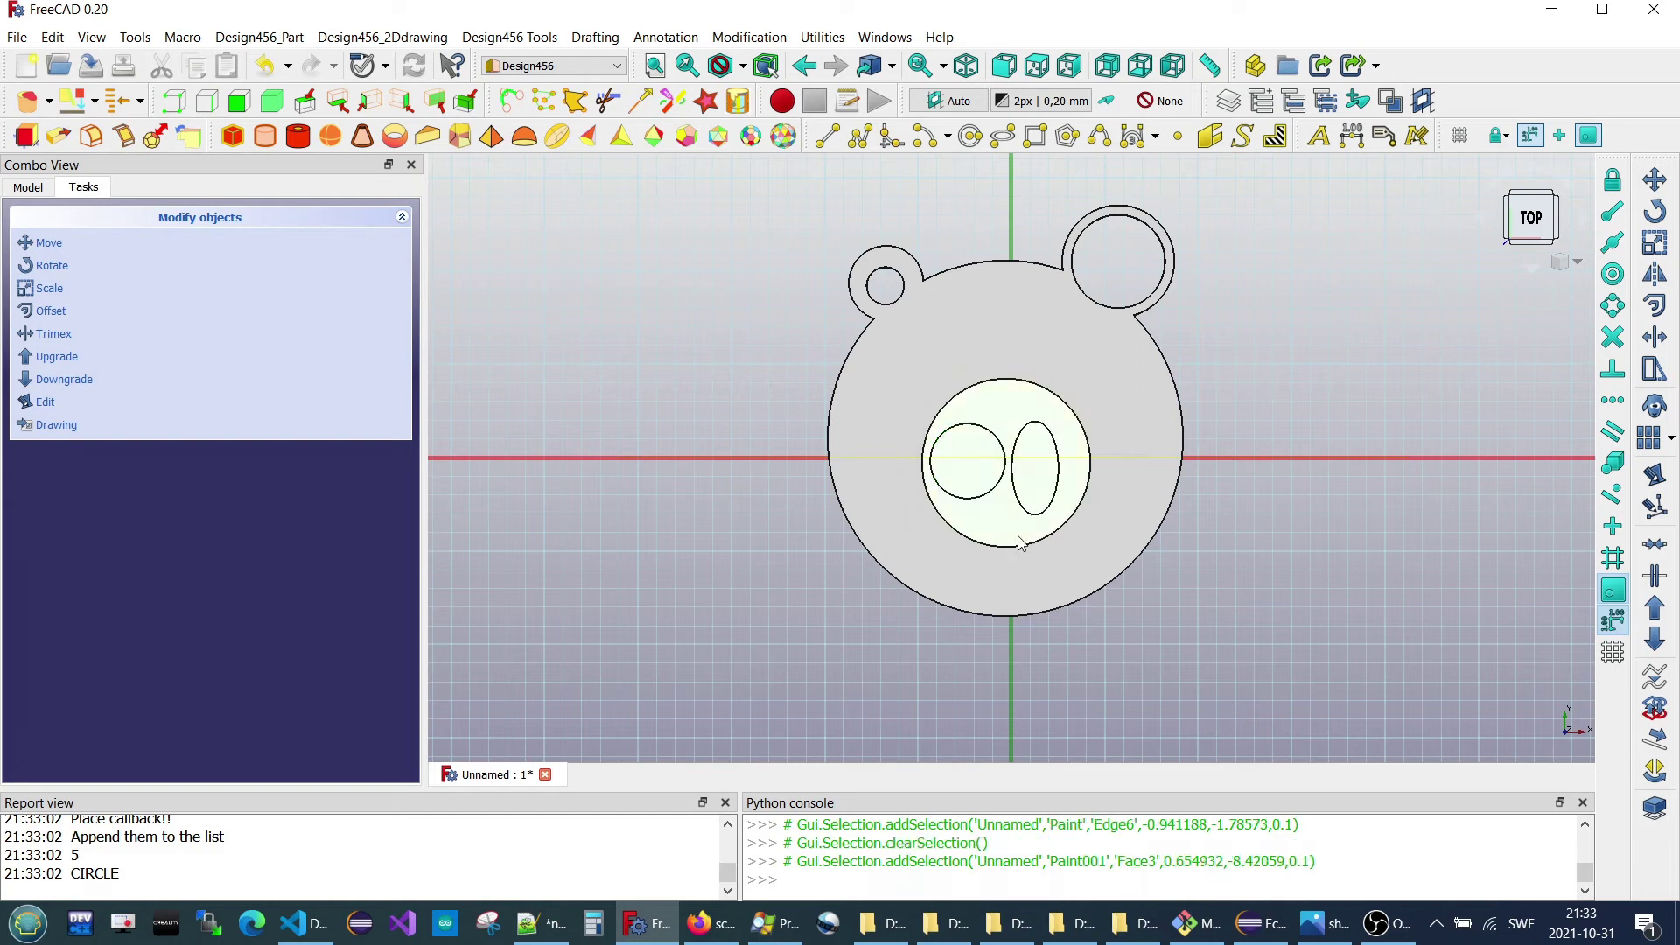
pyautogui.click(984, 494)
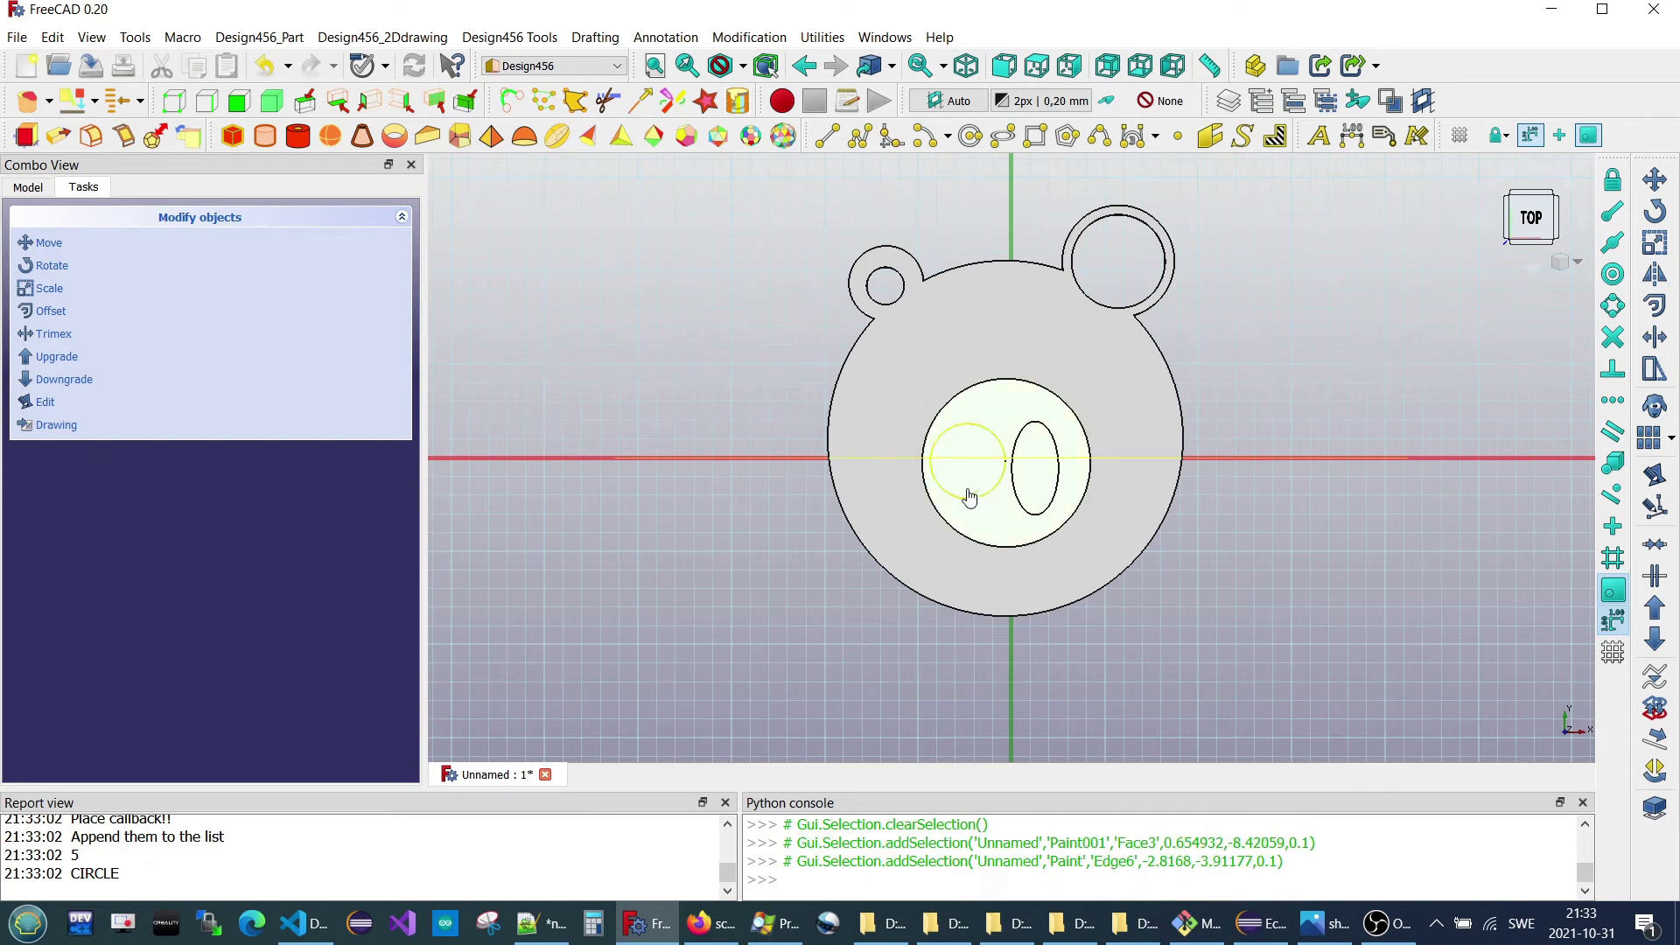
pyautogui.click(28, 105)
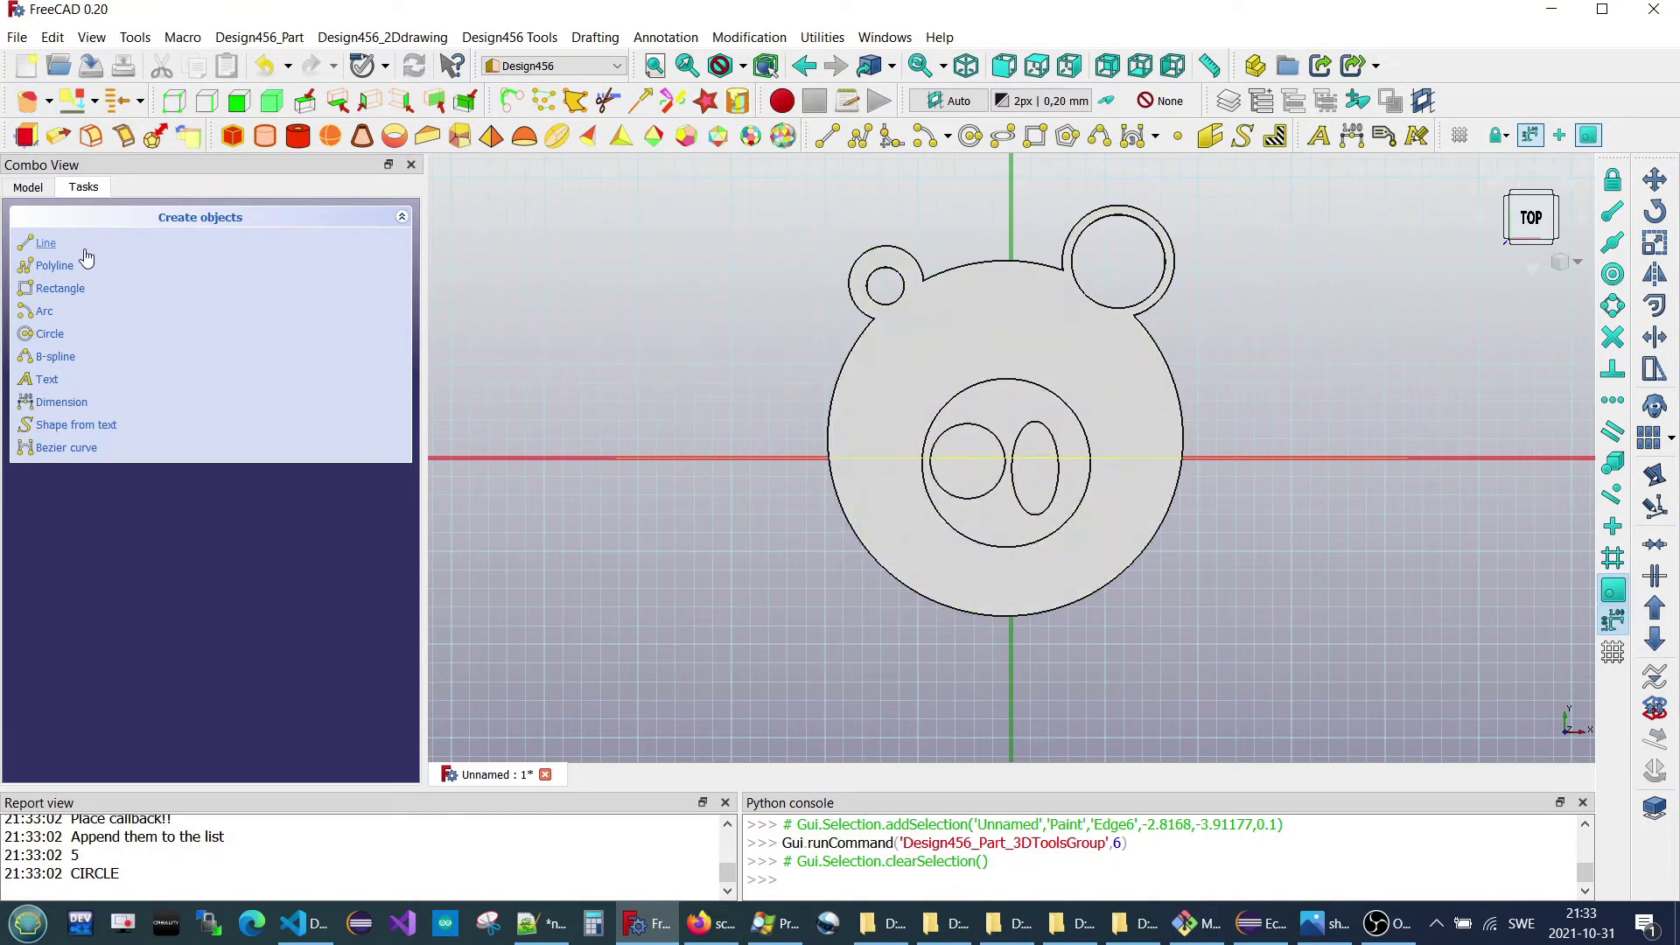
pyautogui.click(26, 190)
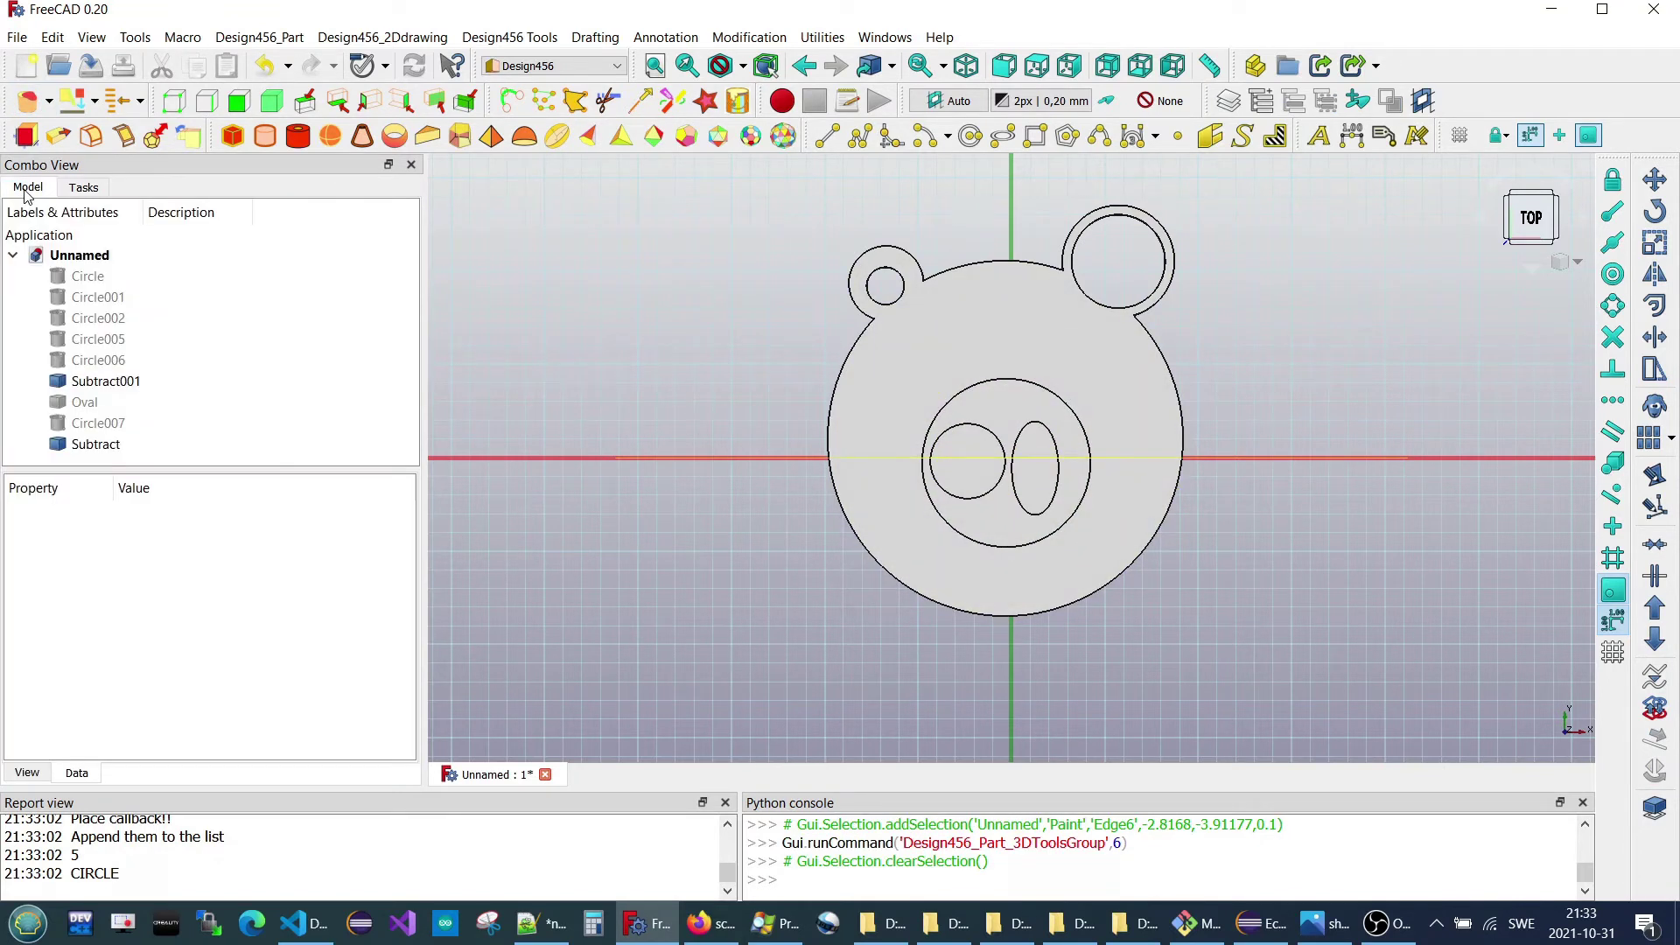
pyautogui.click(79, 188)
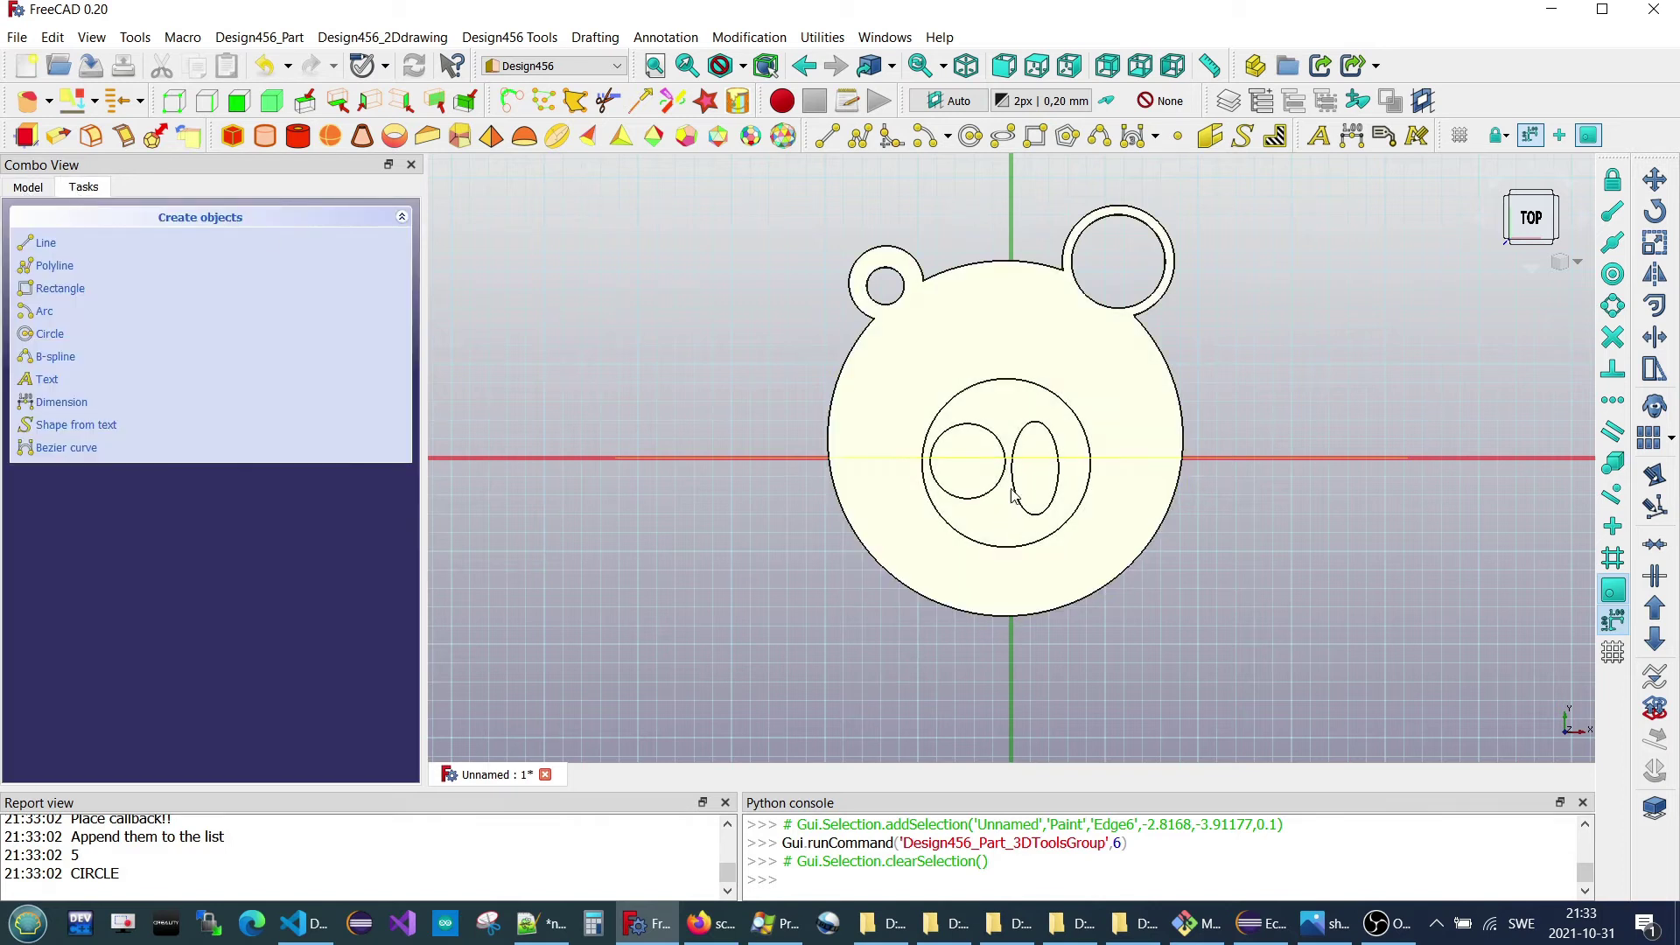
pyautogui.click(1073, 488)
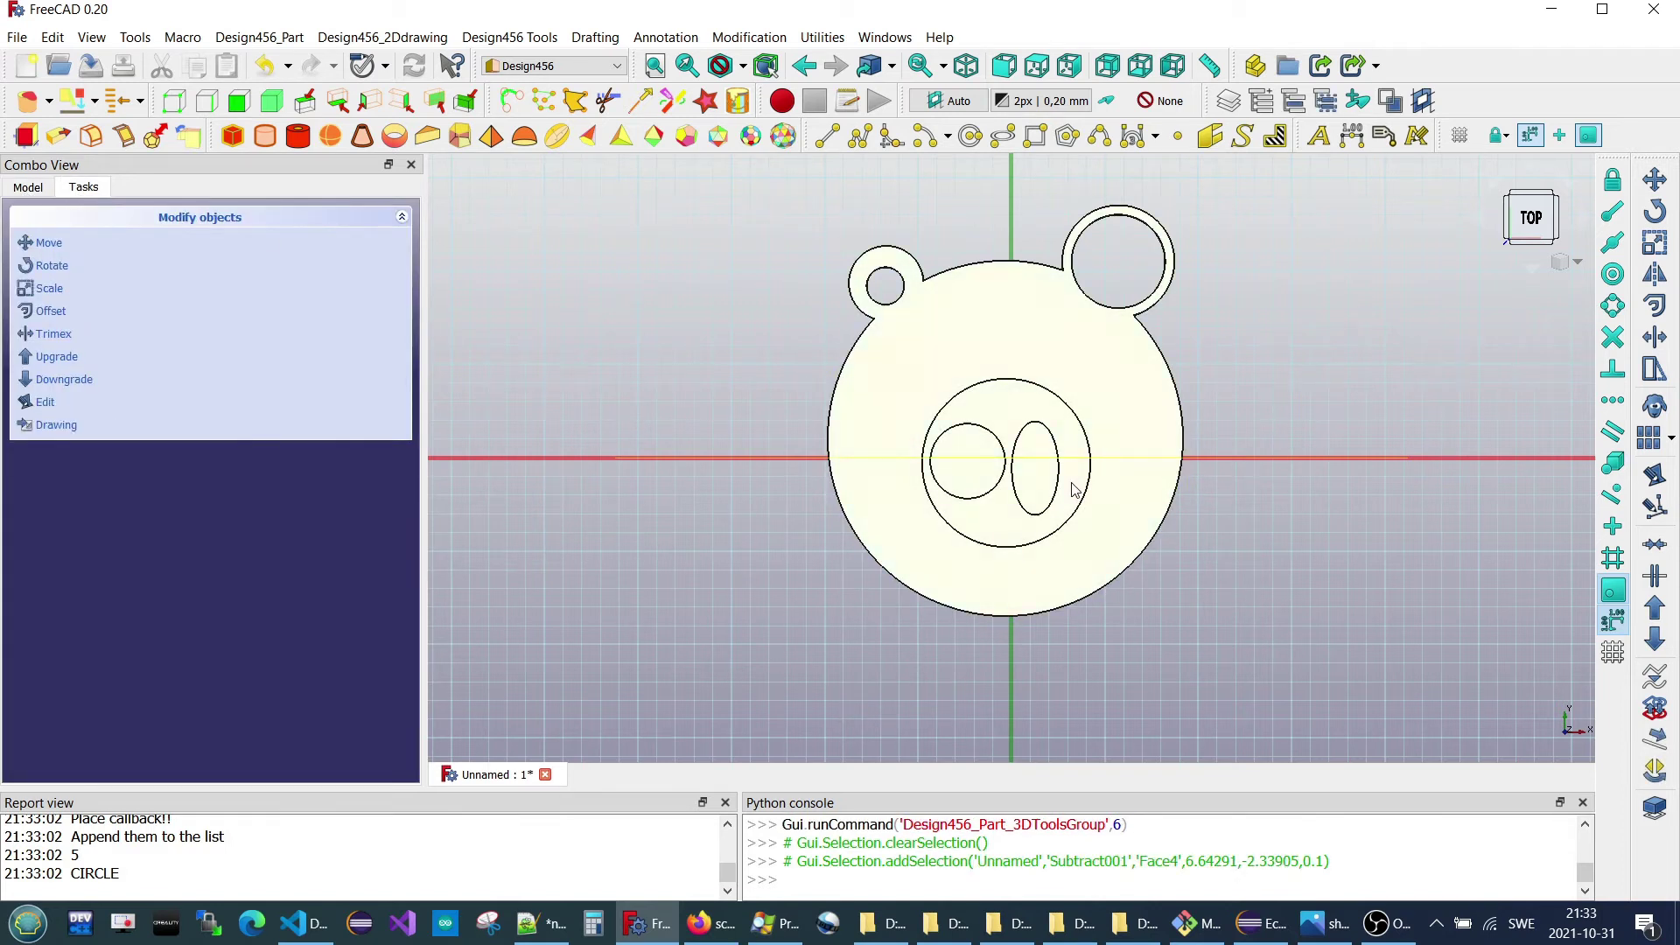
pyautogui.click(1083, 519)
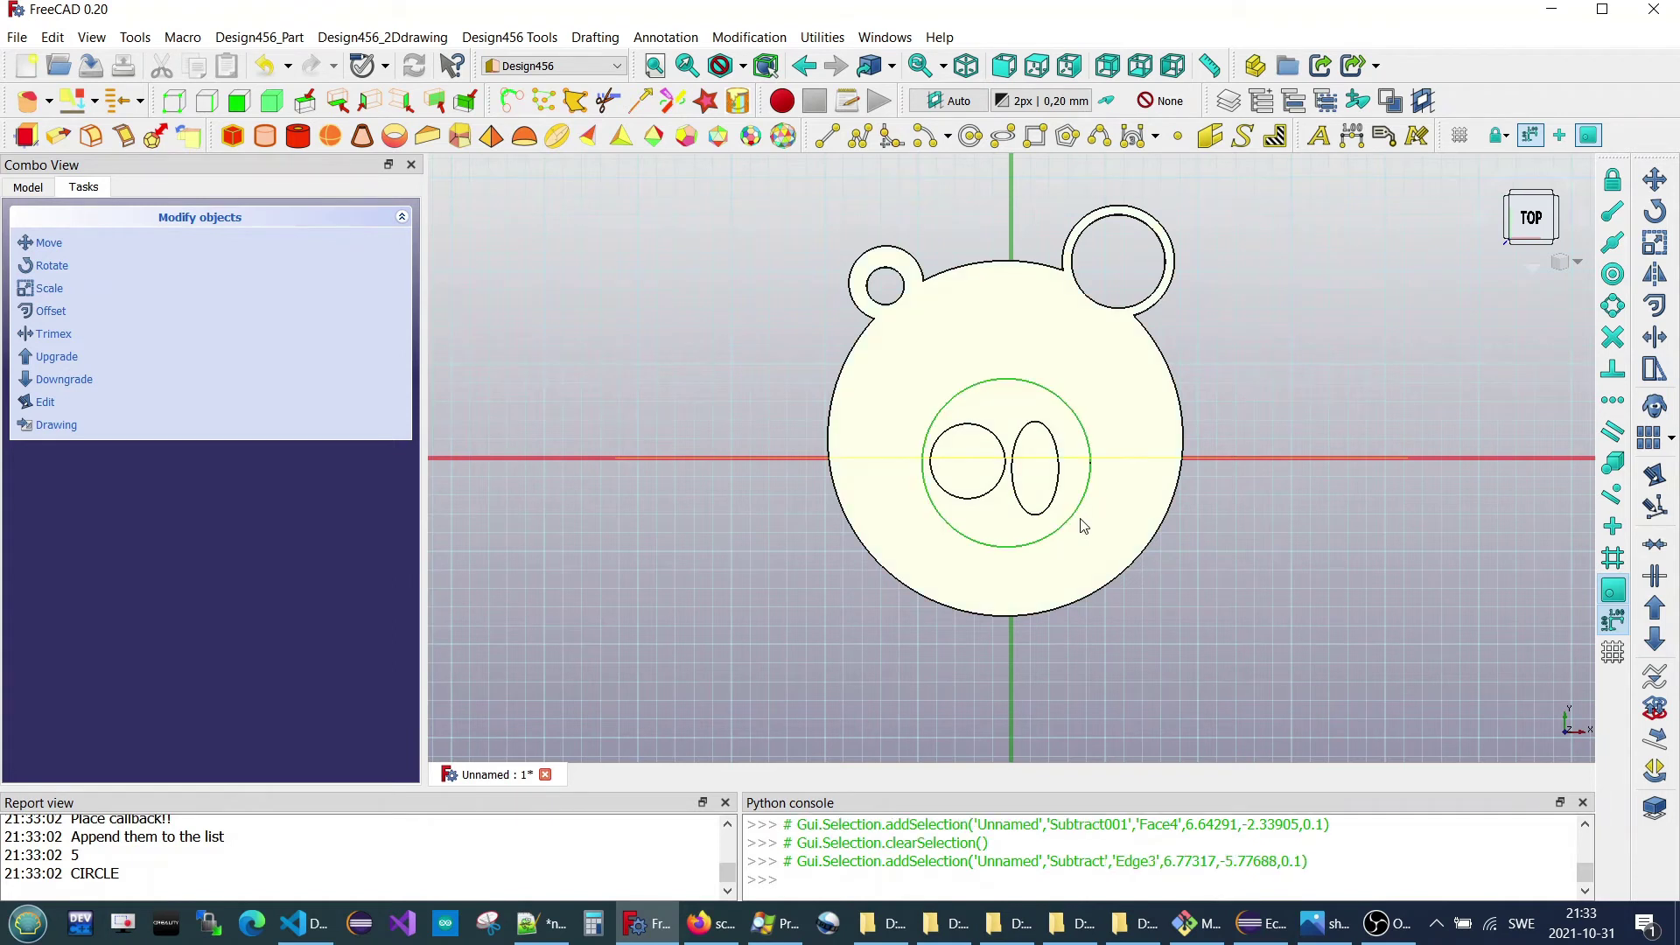
pyautogui.doubleClick(1073, 526)
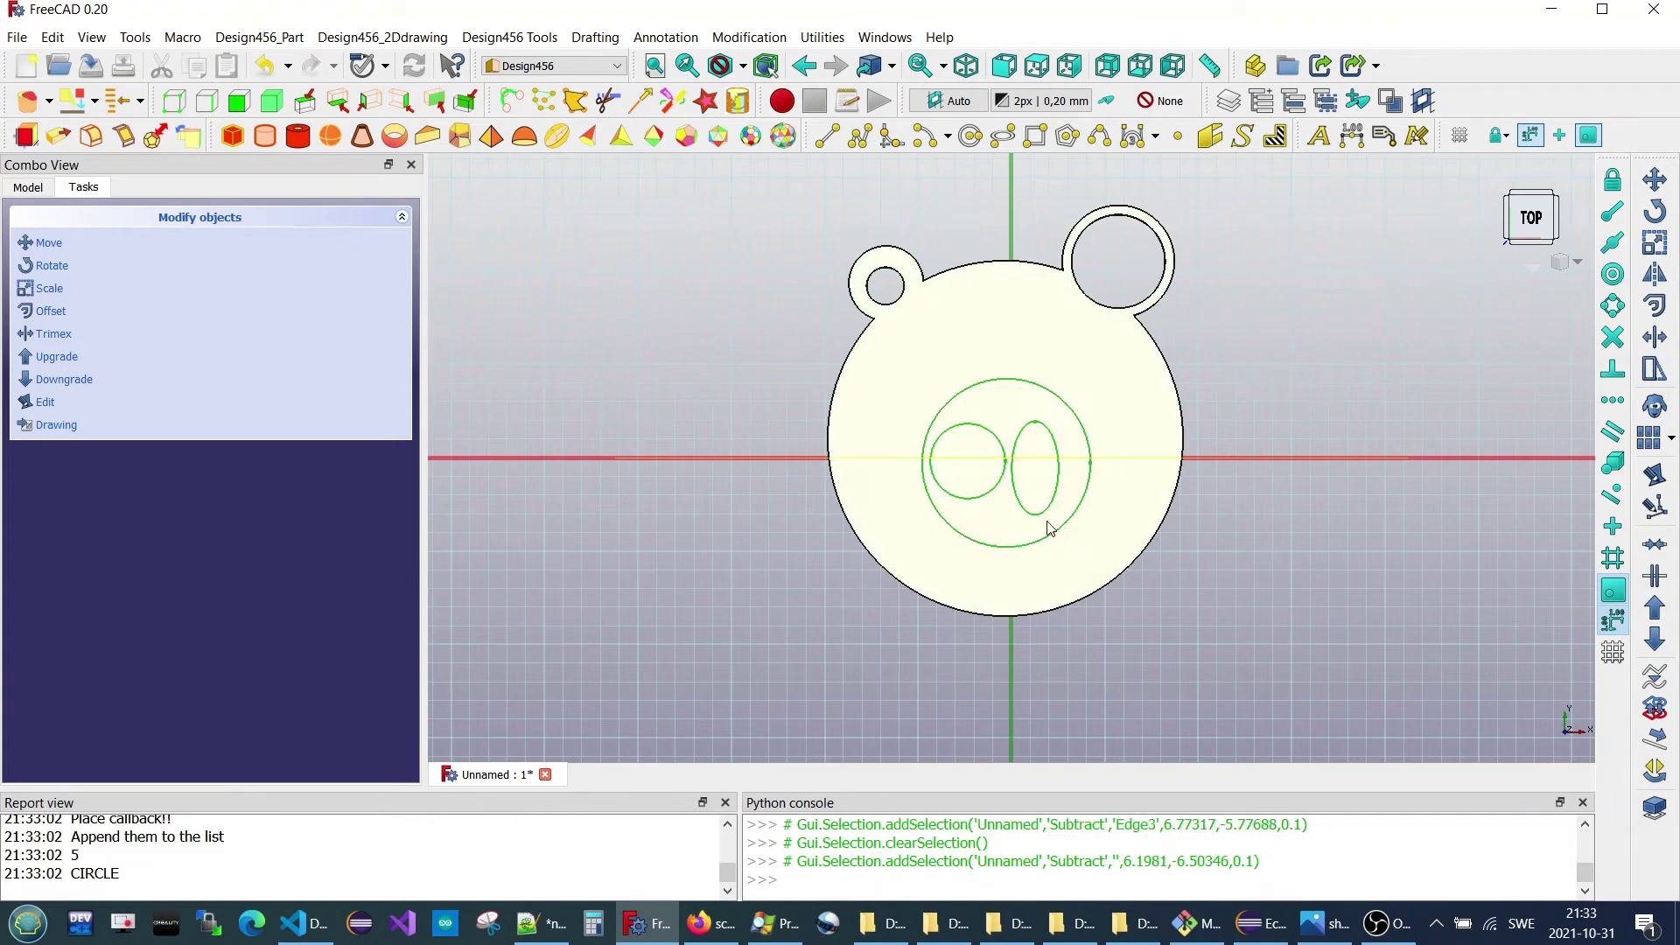
pyautogui.click(850, 406)
pyautogui.click(26, 188)
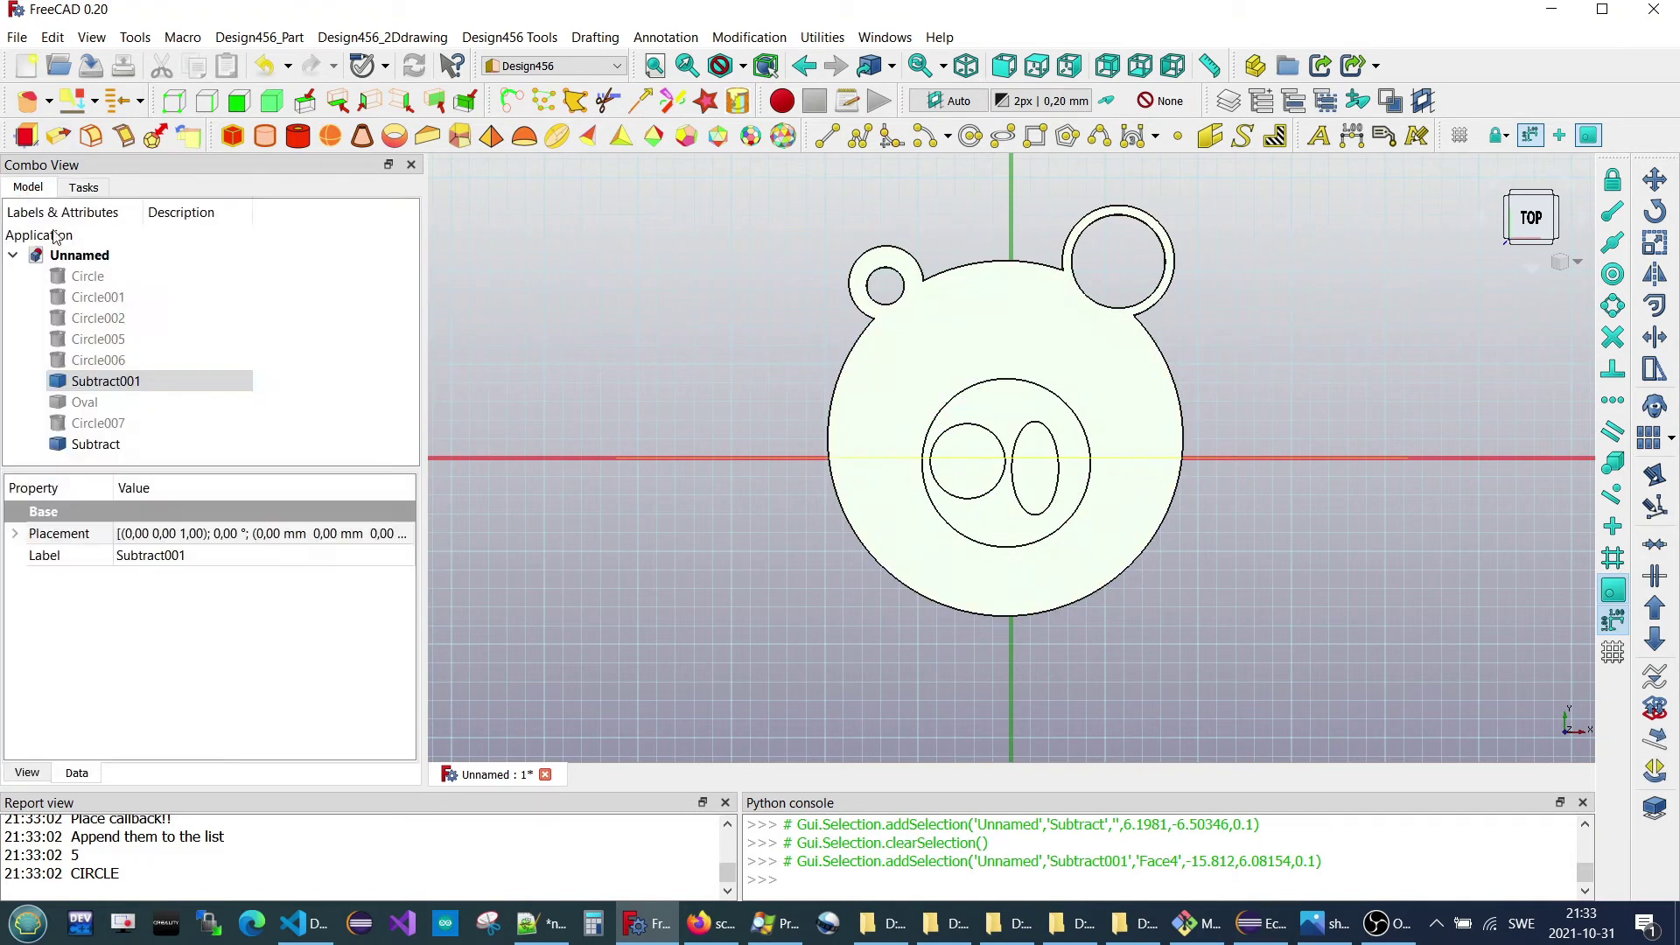
# - Set the face plate's Appearance shape colour to green #00cc70
pyautogui.rightClick(902, 380)
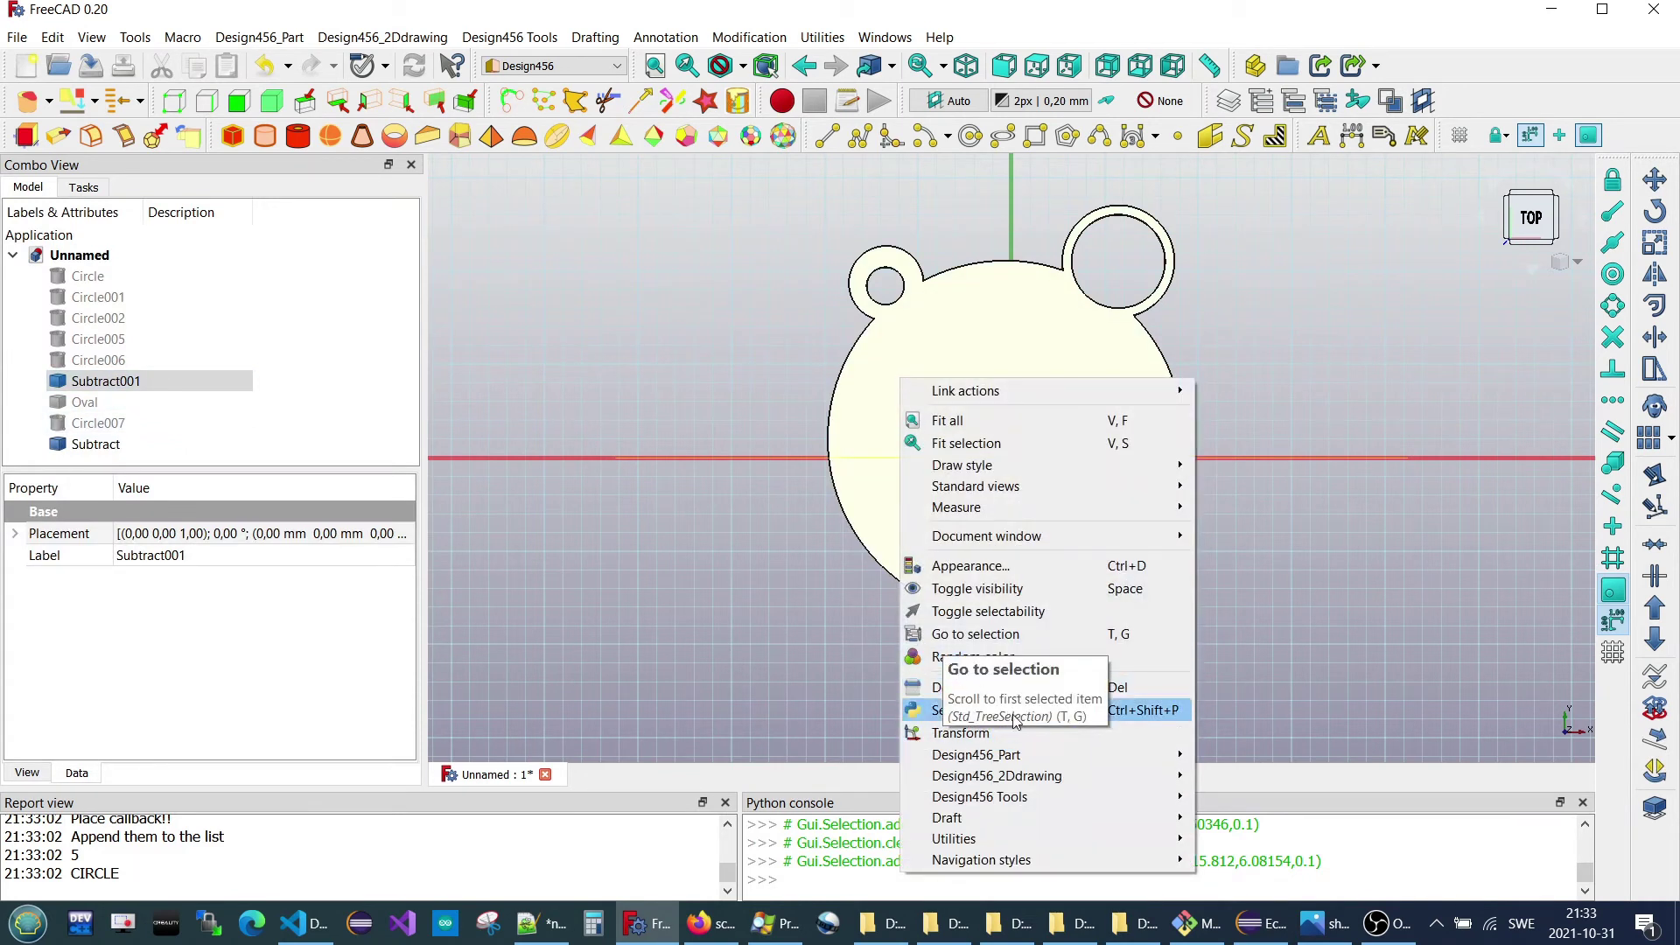
pyautogui.click(725, 676)
pyautogui.click(916, 550)
pyautogui.rightClick(942, 577)
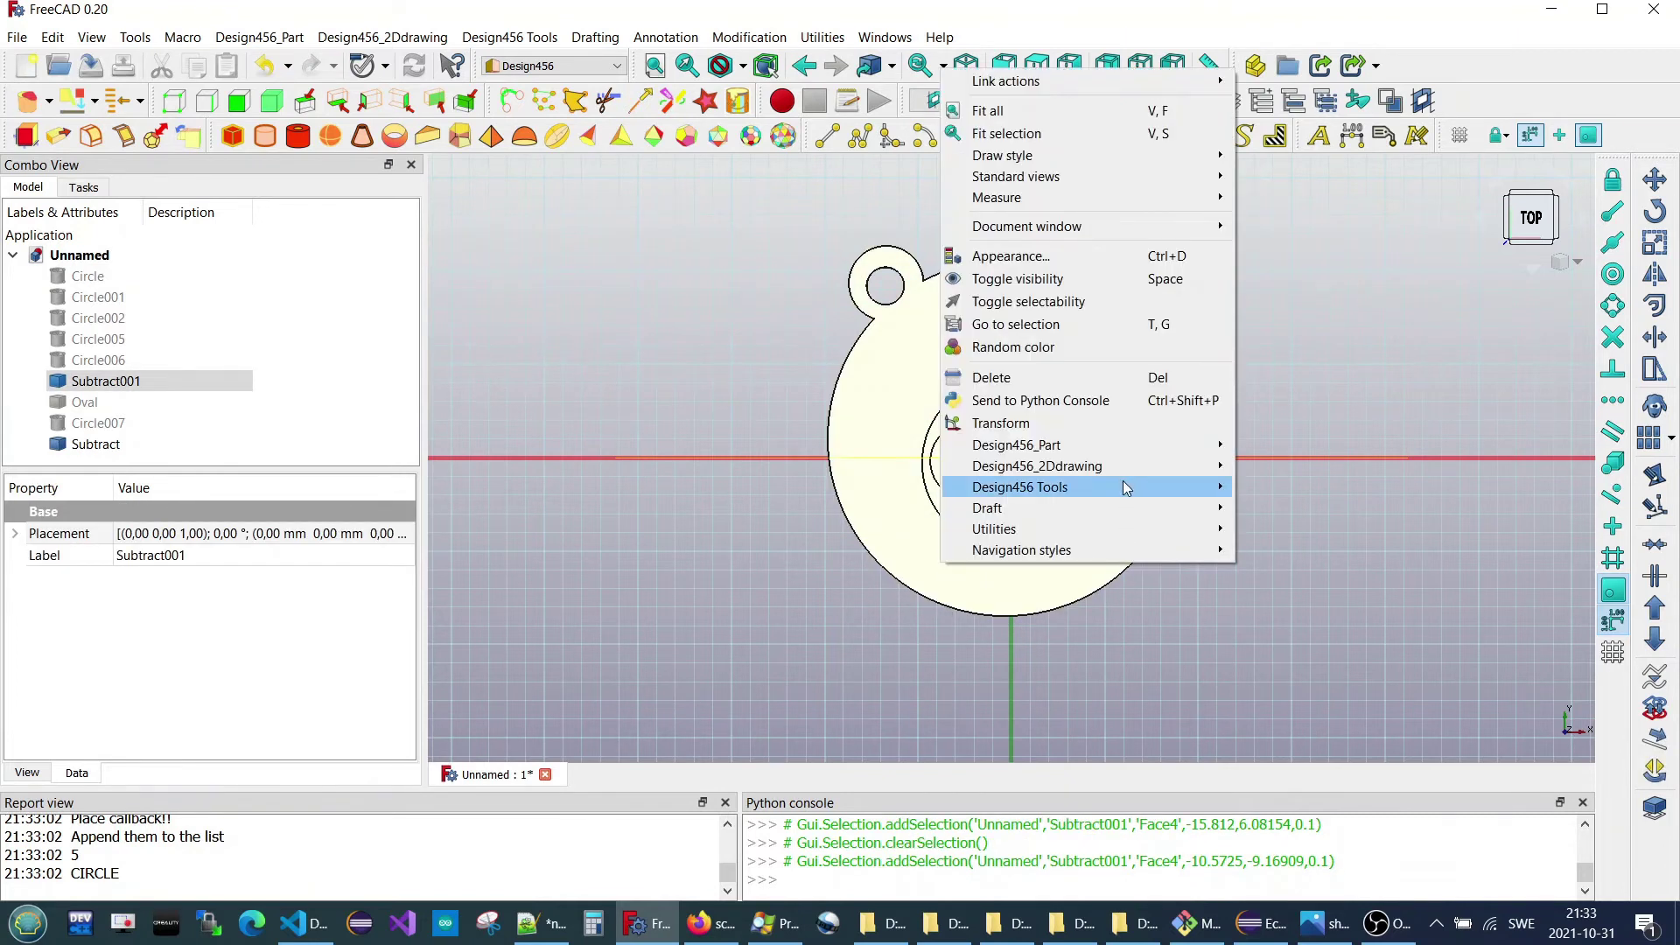
pyautogui.click(1011, 255)
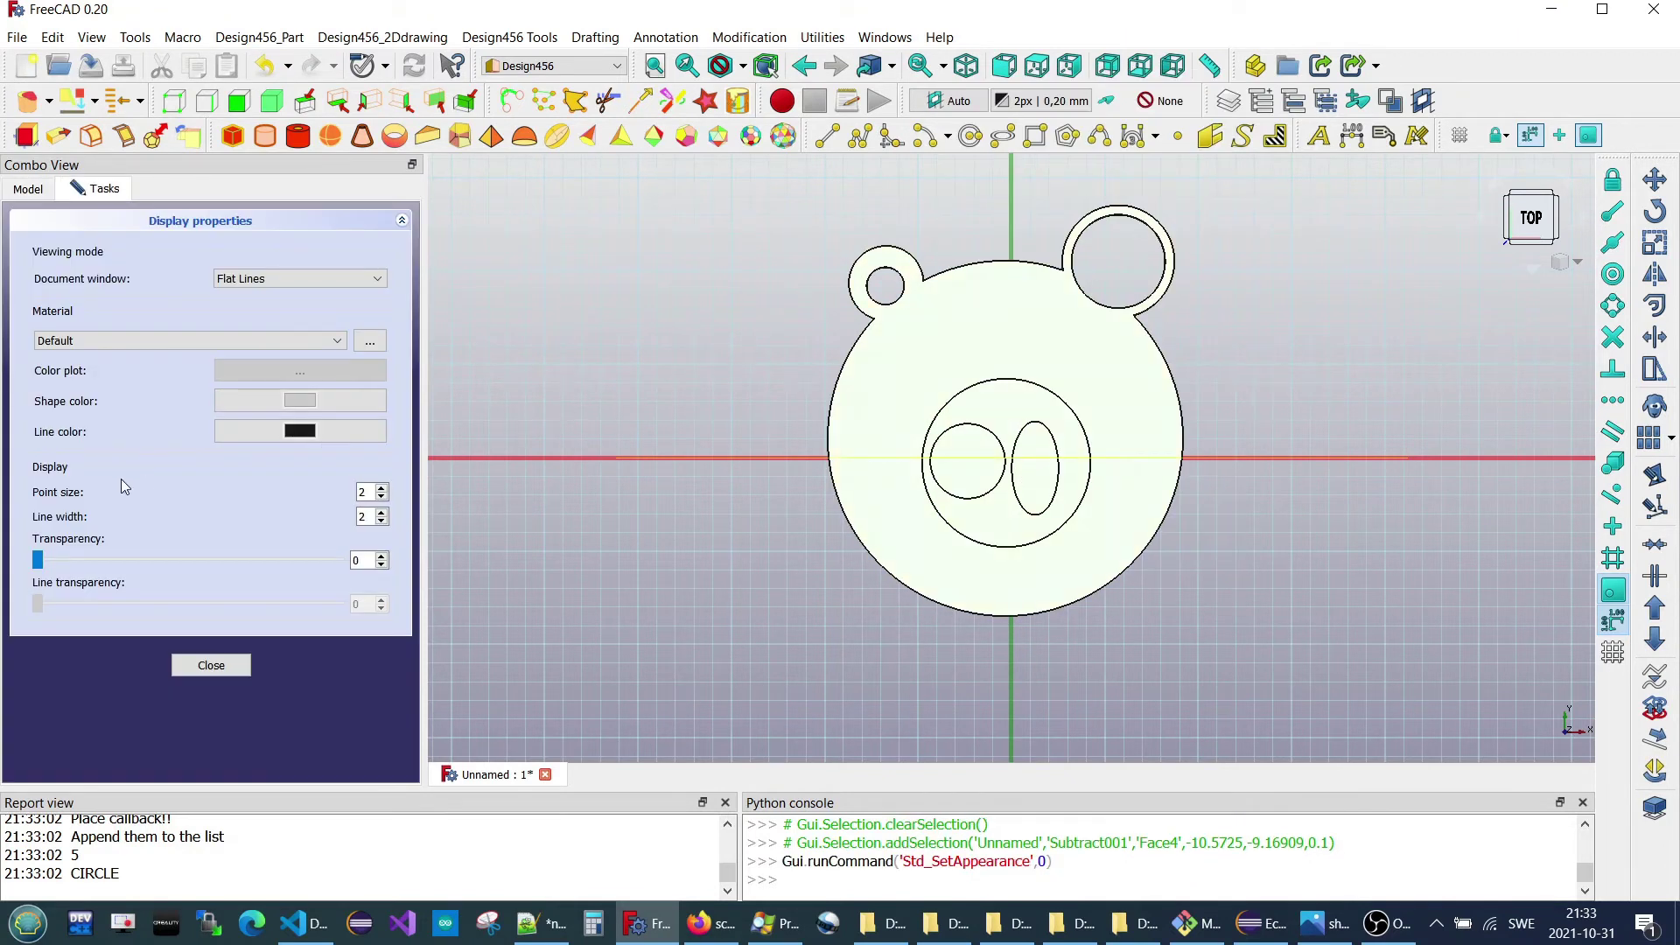
pyautogui.click(277, 404)
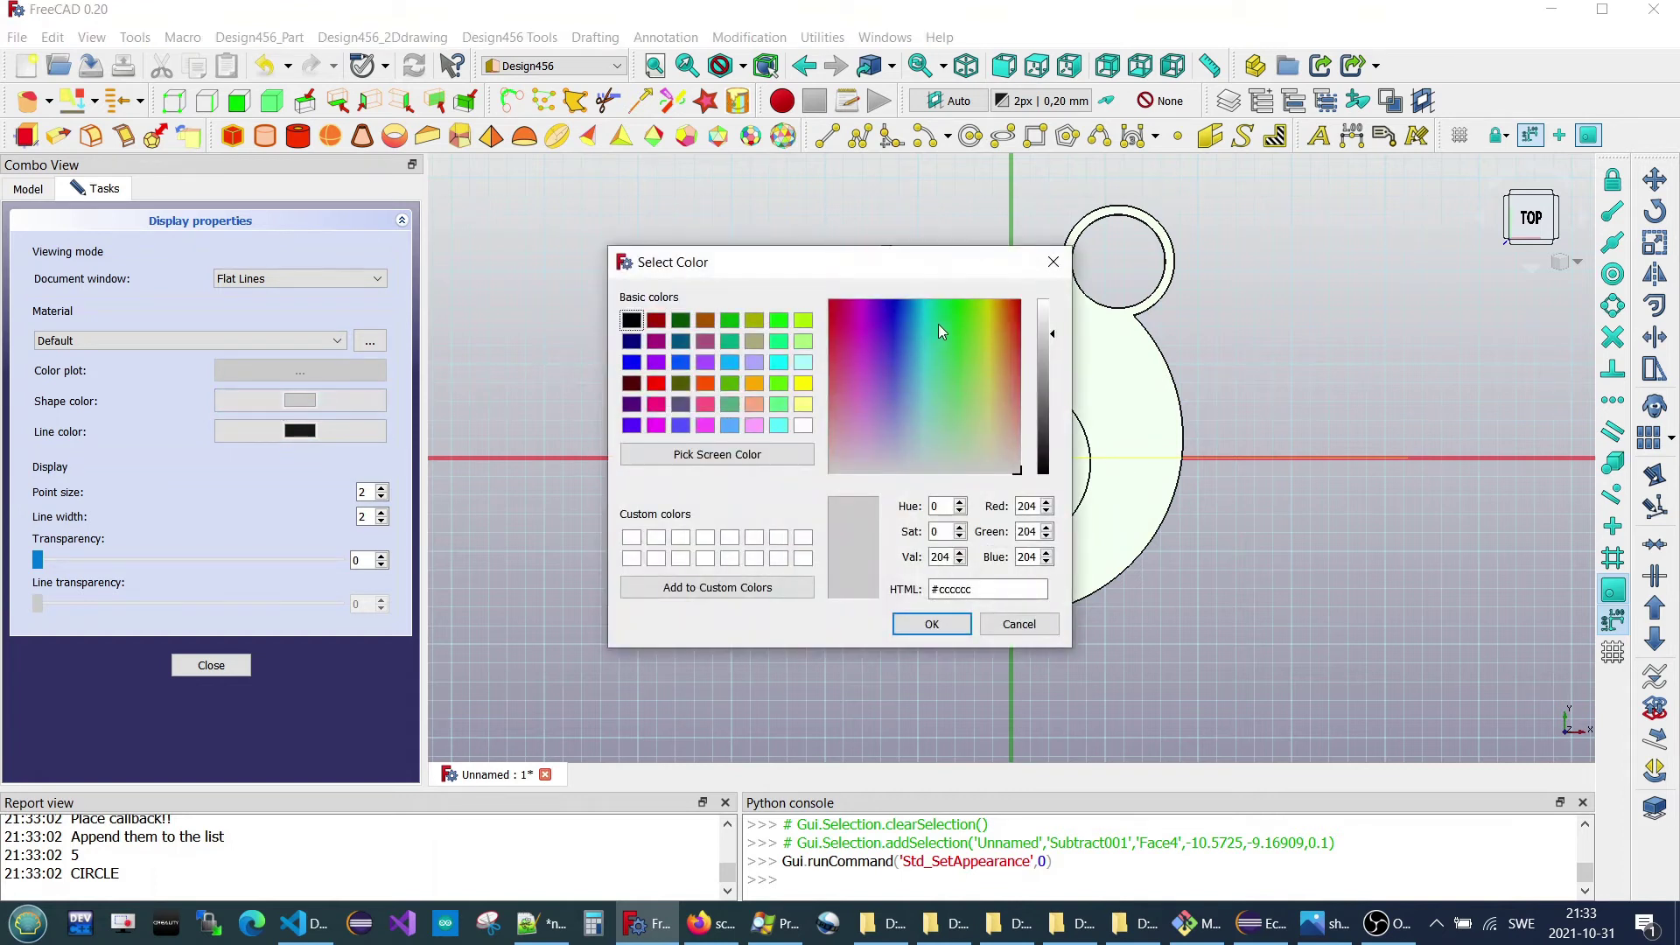
pyautogui.moveTo(938, 324); pyautogui.dragTo(938, 293)
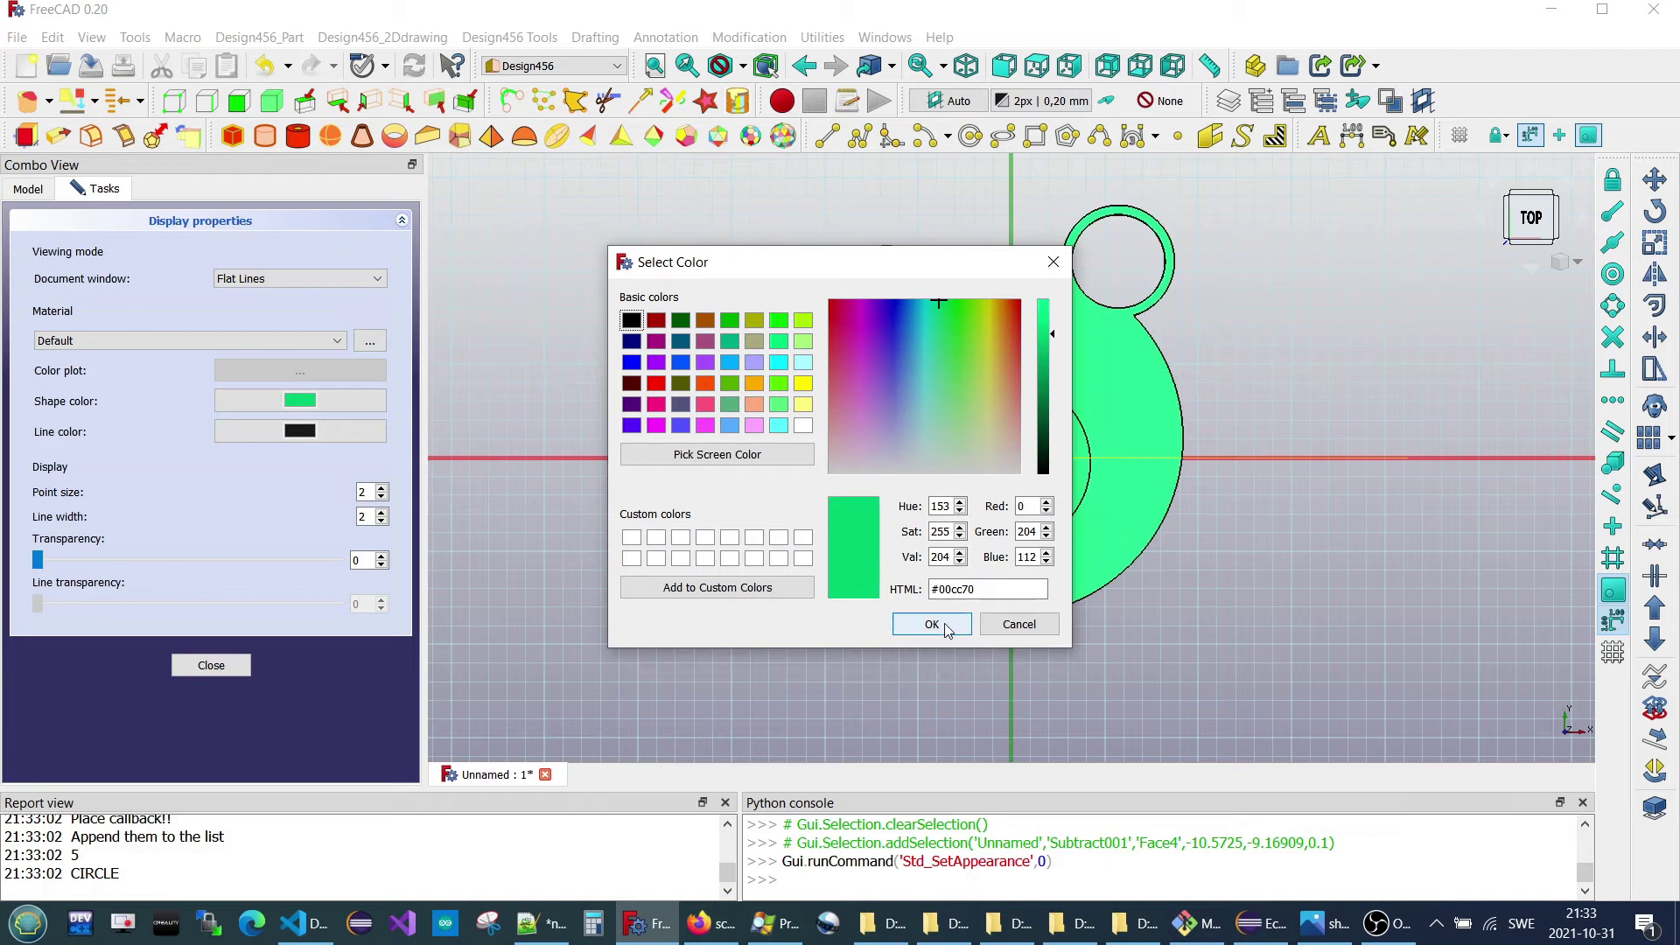
pyautogui.click(949, 628)
pyautogui.click(797, 618)
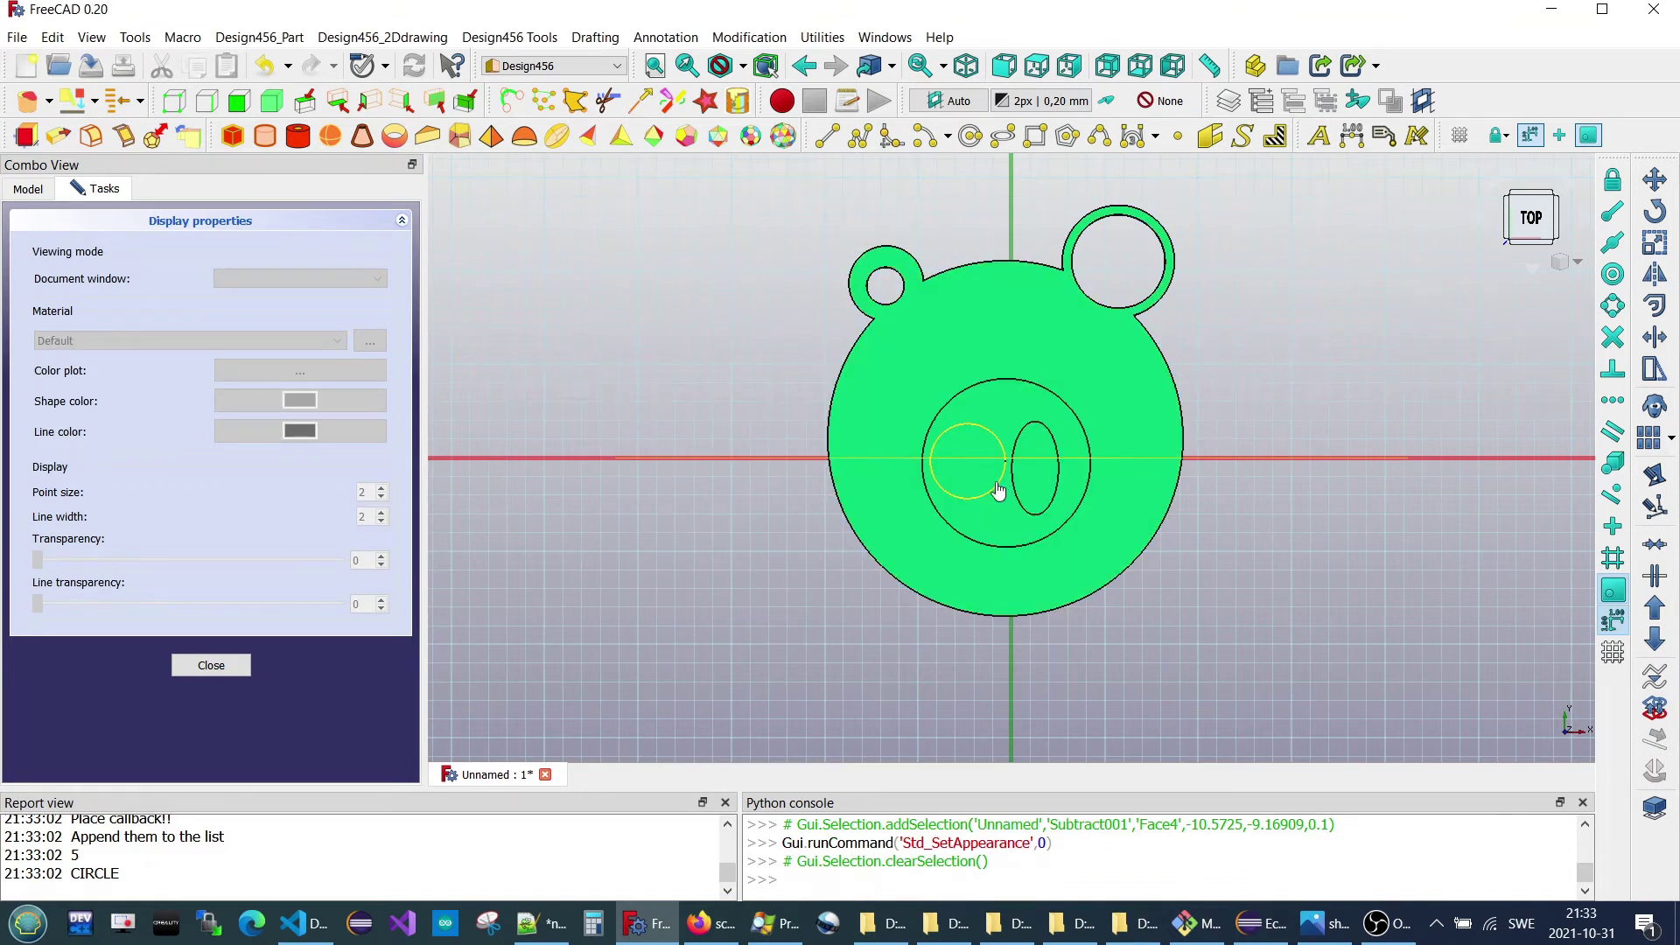
# - Set the snout outline object's shape colour to black
pyautogui.click(998, 491)
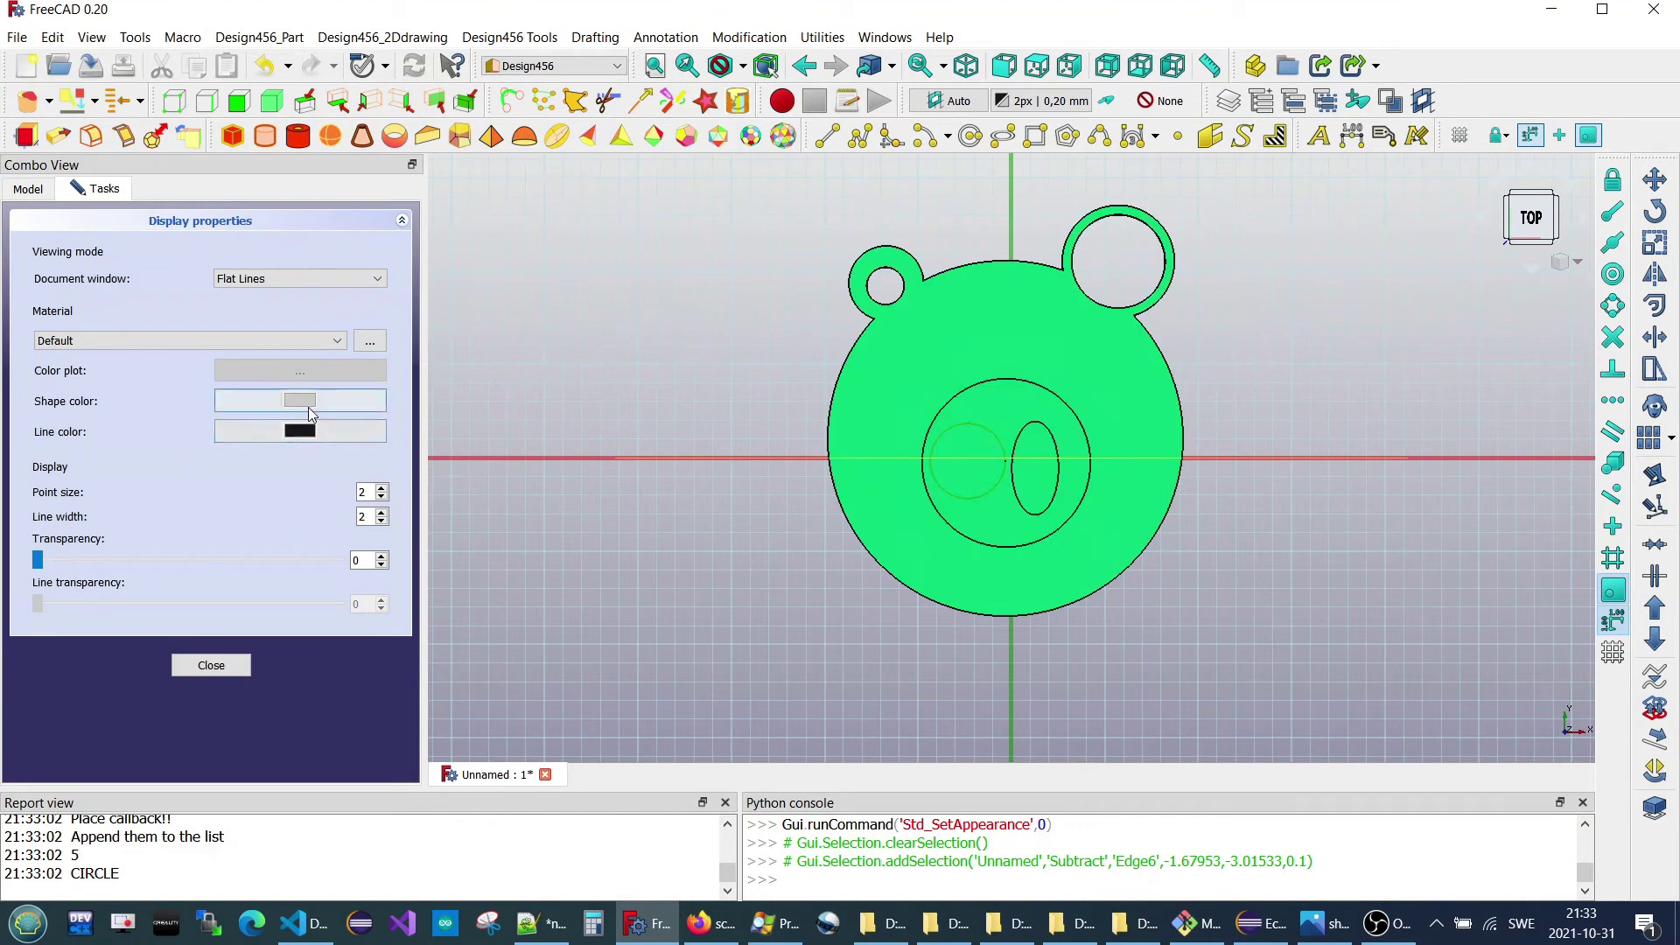
pyautogui.click(300, 400)
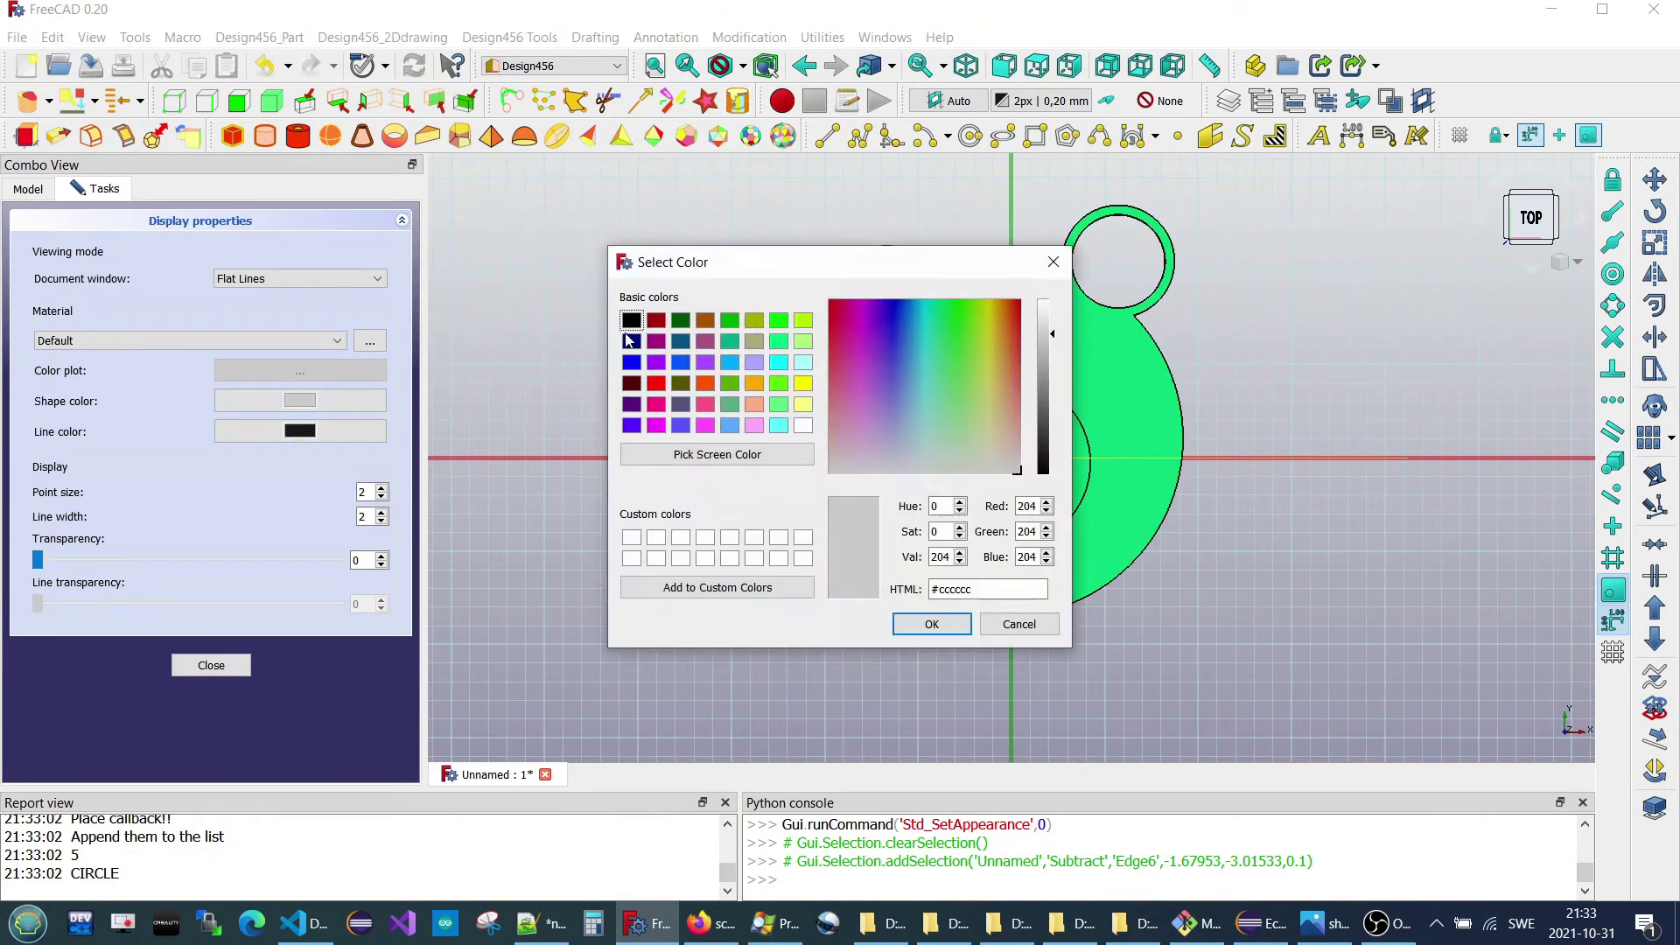
pyautogui.click(631, 321)
pyautogui.click(932, 624)
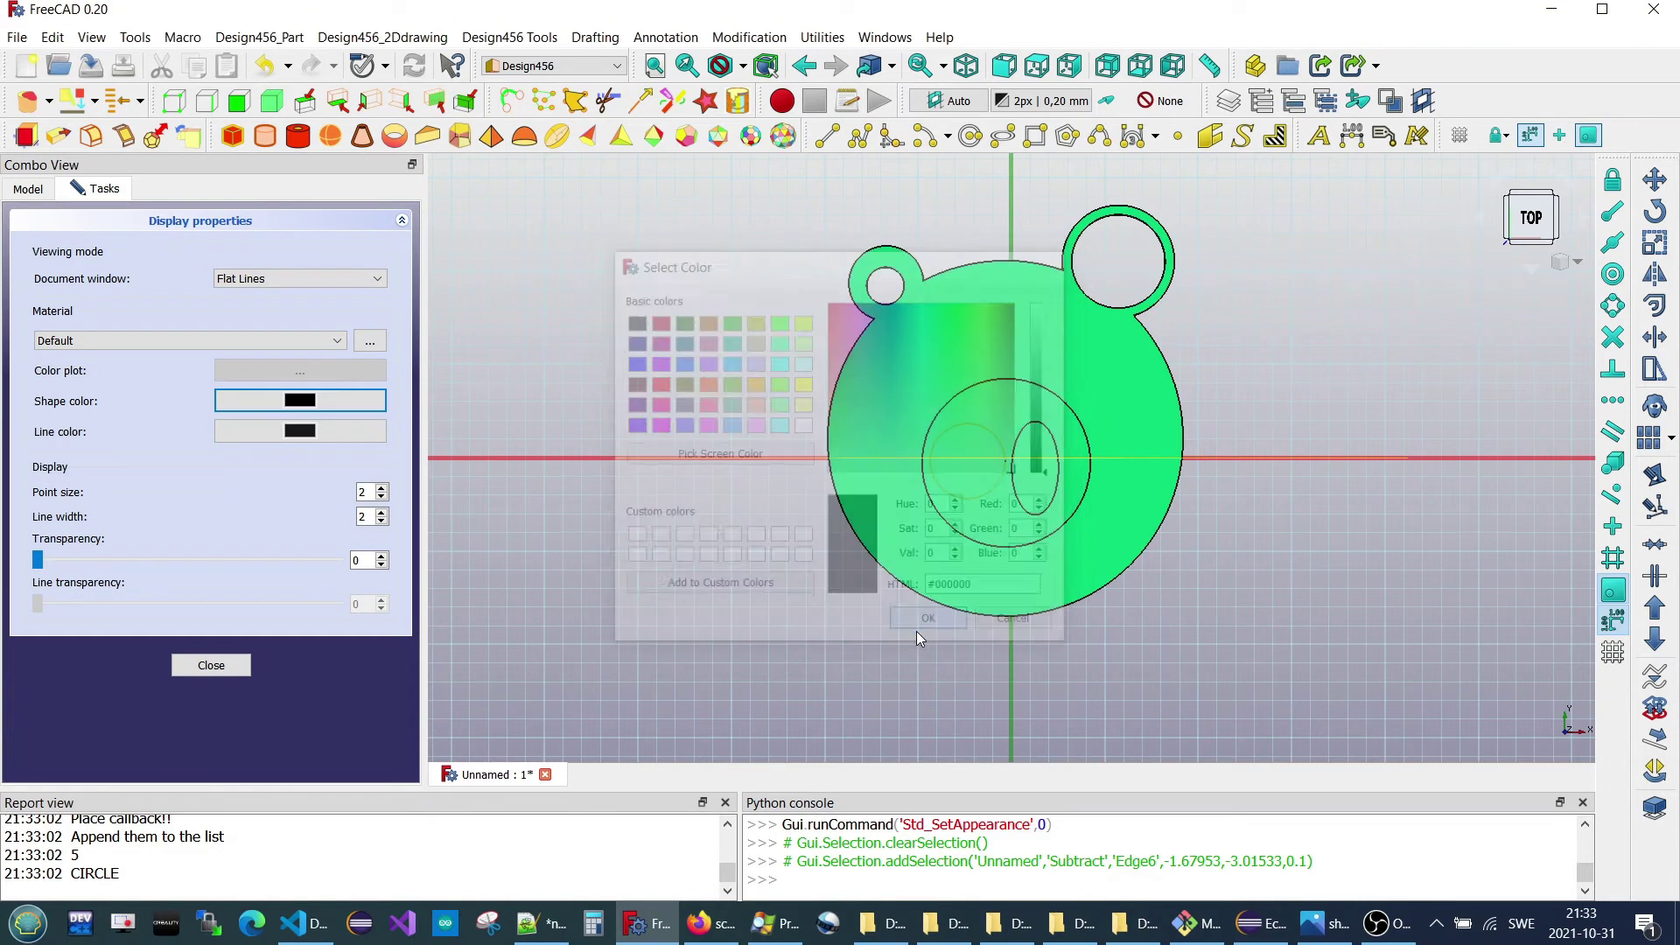
pyautogui.click(858, 655)
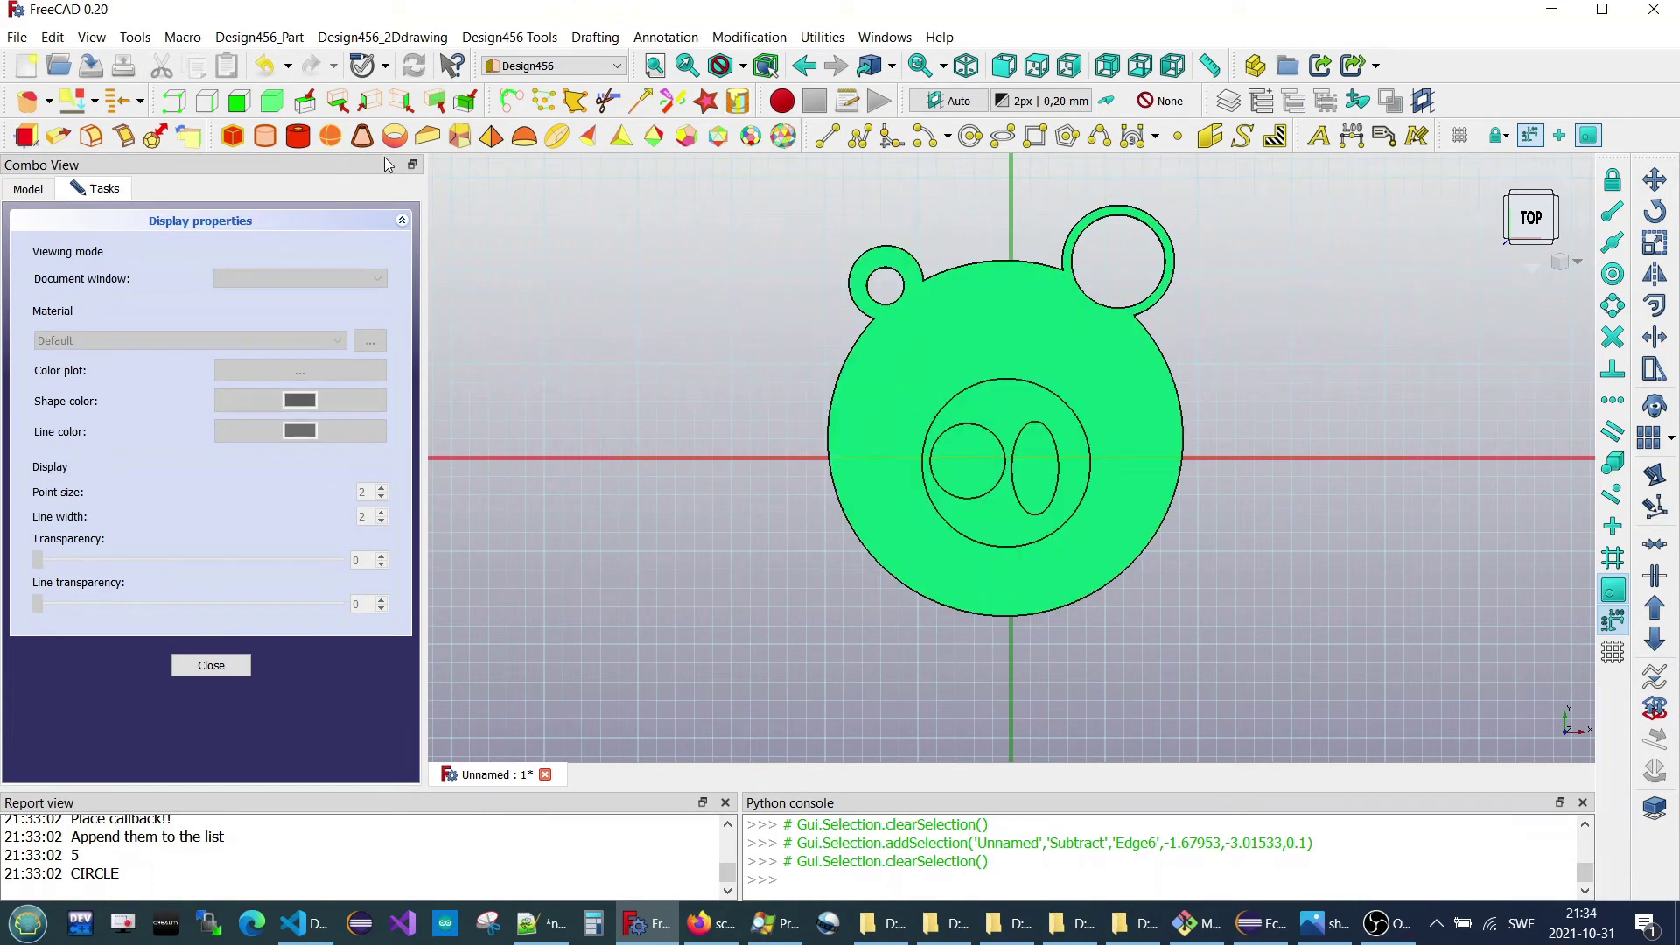
# - Paint two size-6 CIRCLE eyes on either side above the snout
pyautogui.click(741, 102)
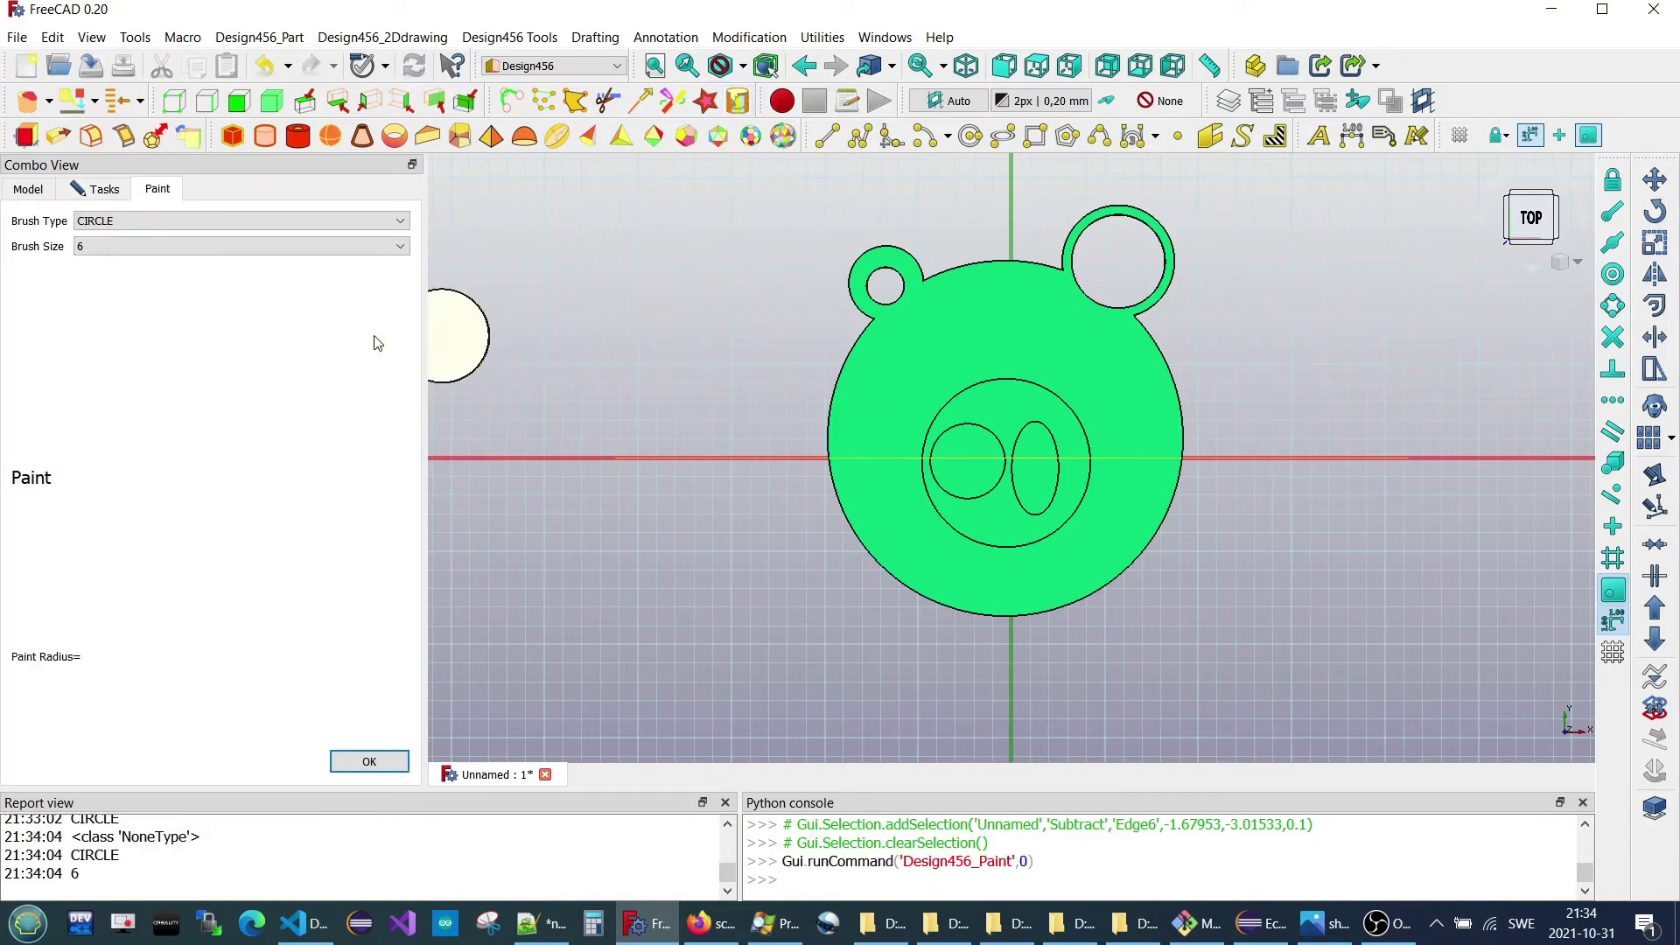
pyautogui.click(182, 220)
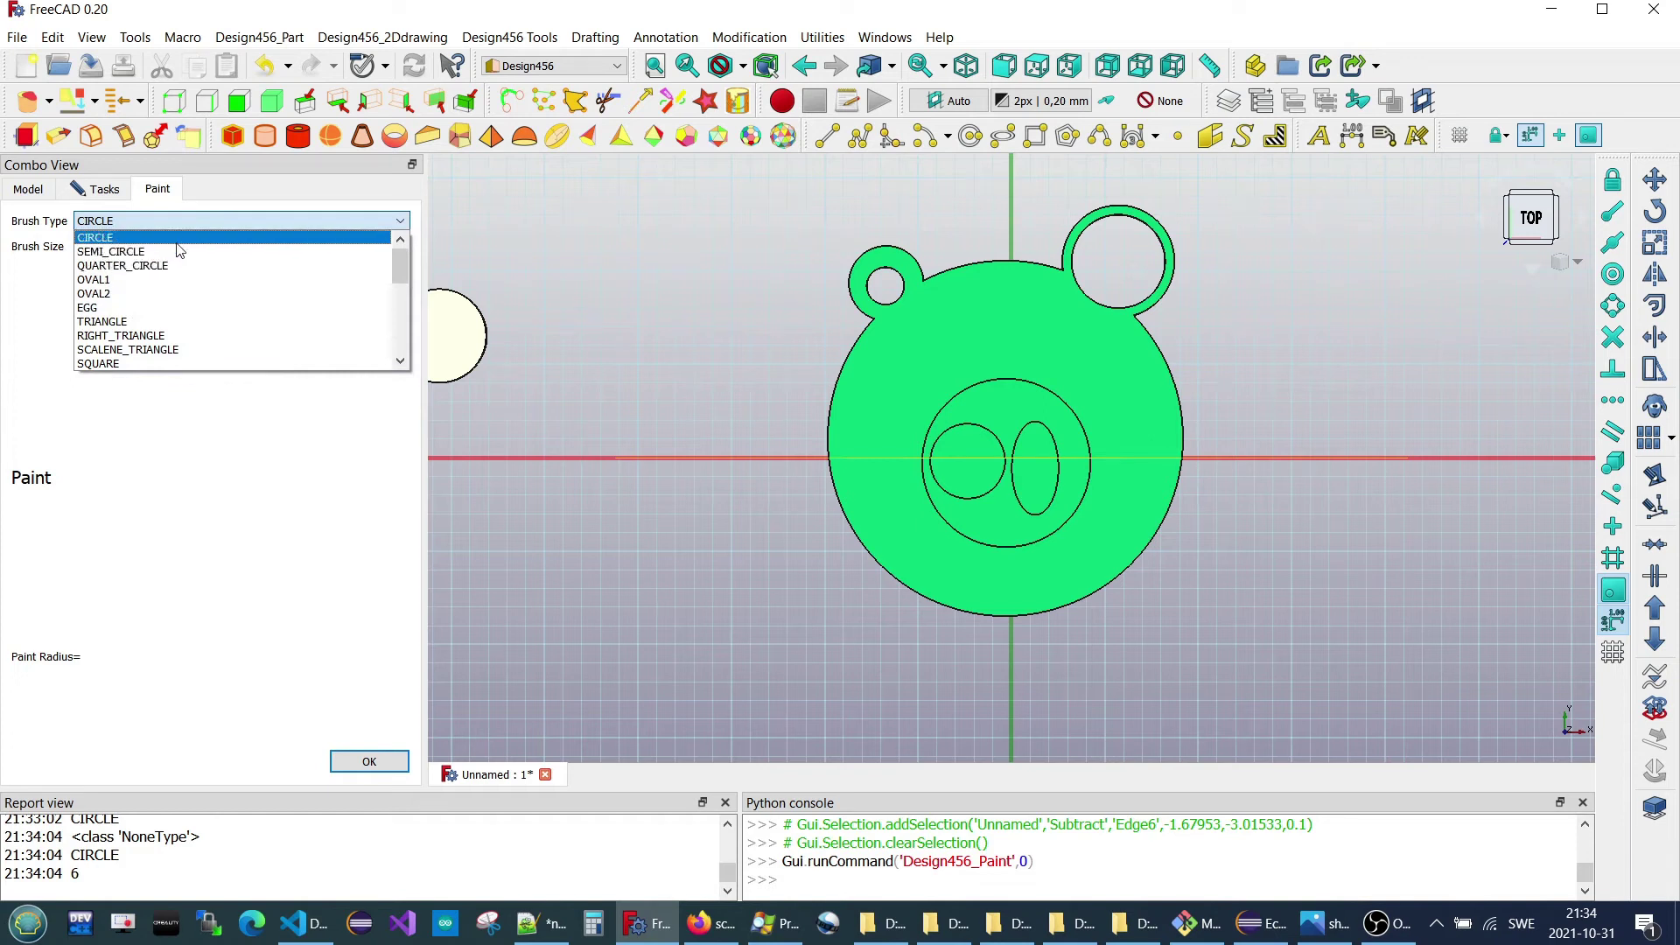
pyautogui.click(178, 242)
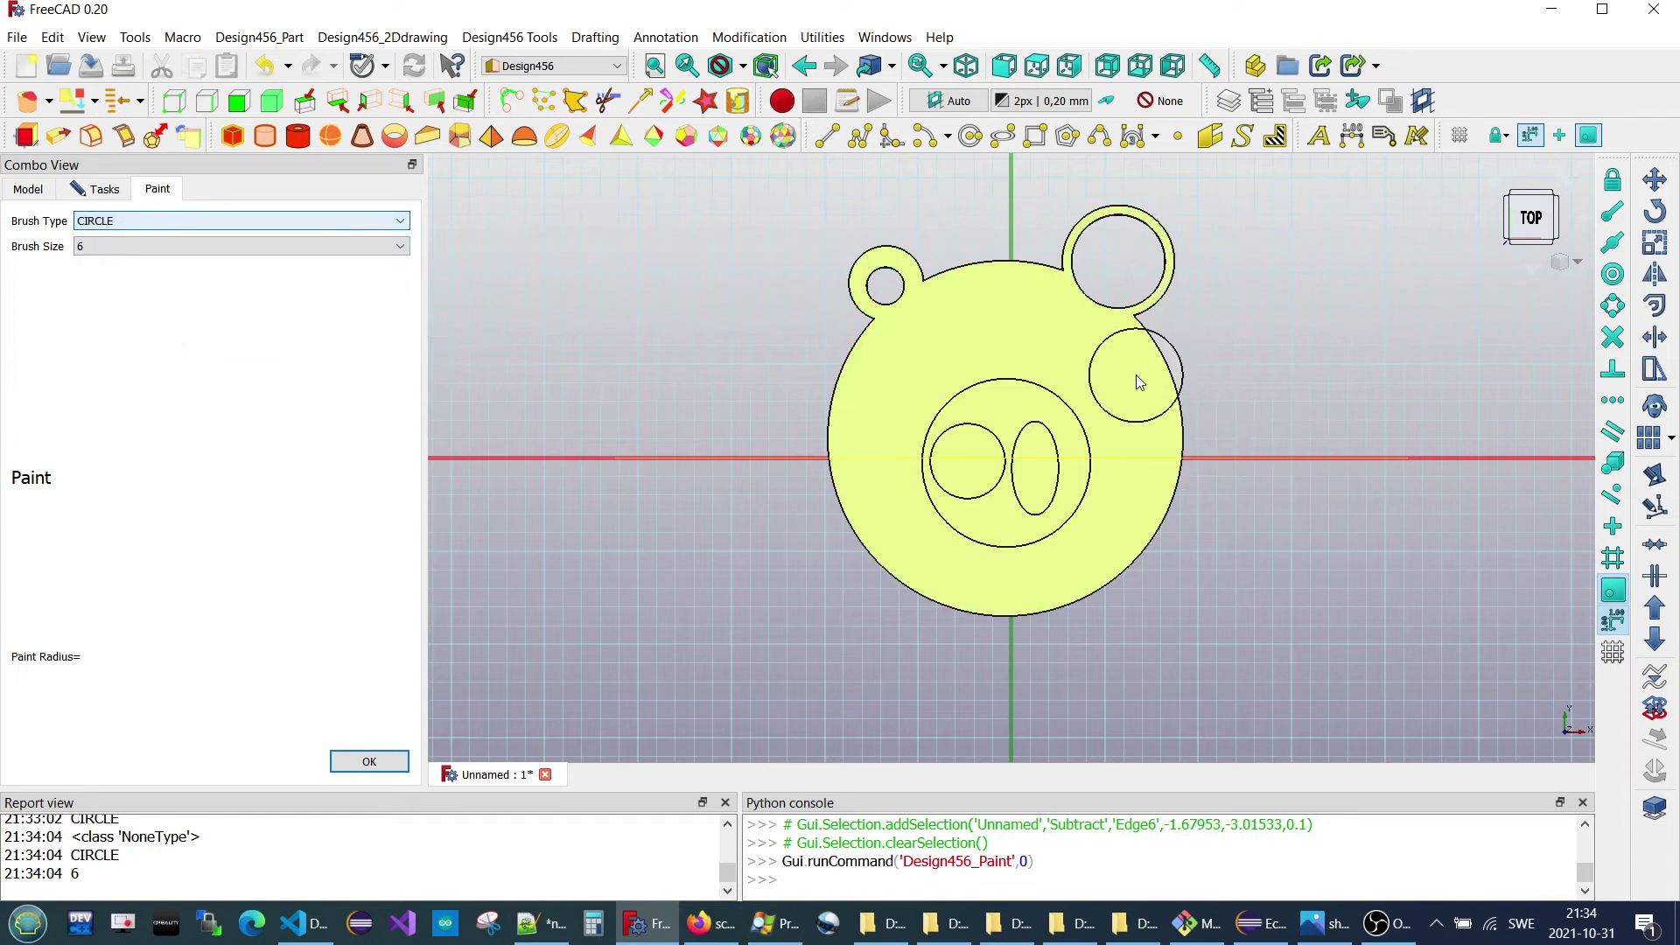
pyautogui.click(1106, 378)
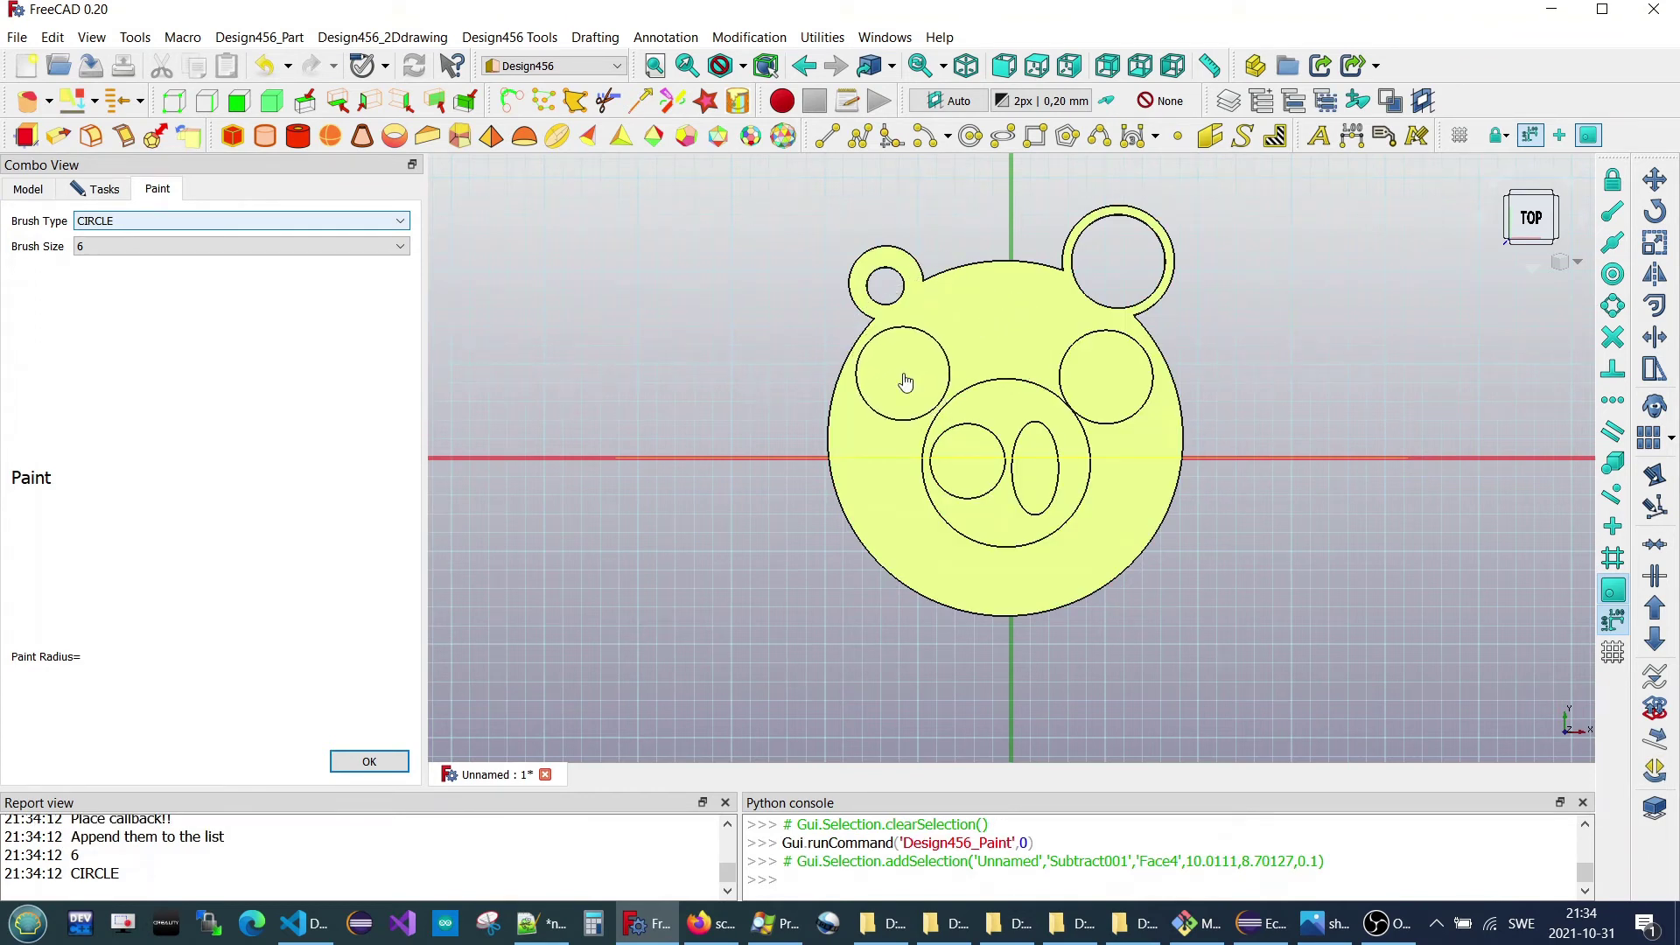
pyautogui.click(905, 375)
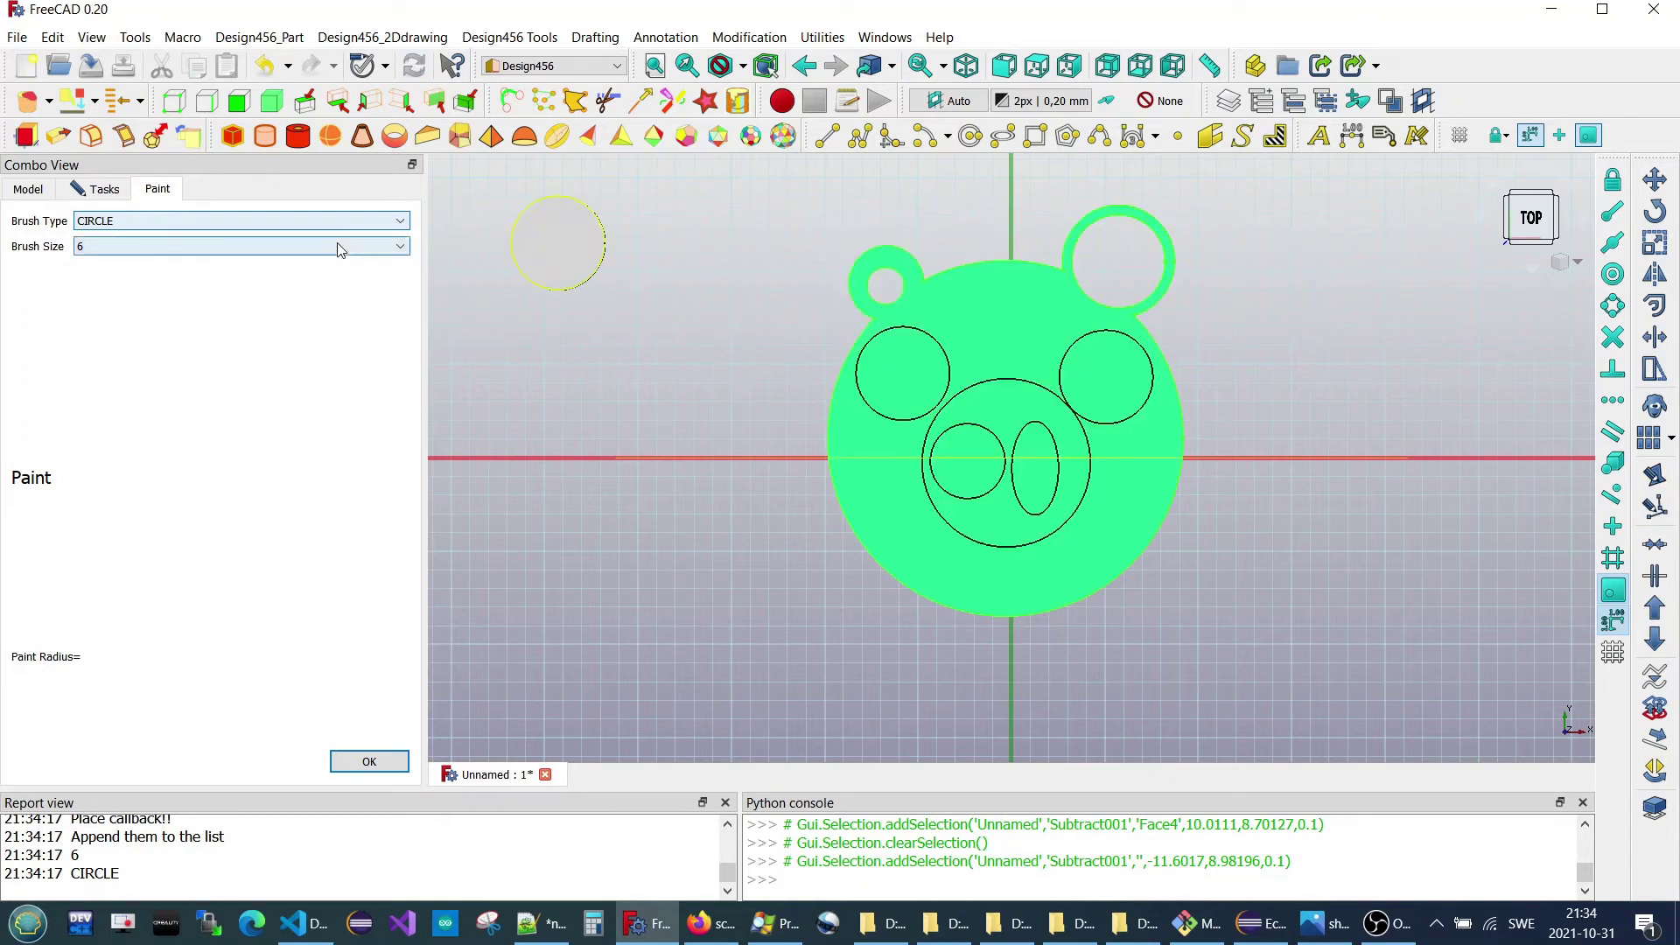
# - With a size-4 brush, paint a small circle inside each eye and finish painting
pyautogui.click(269, 246)
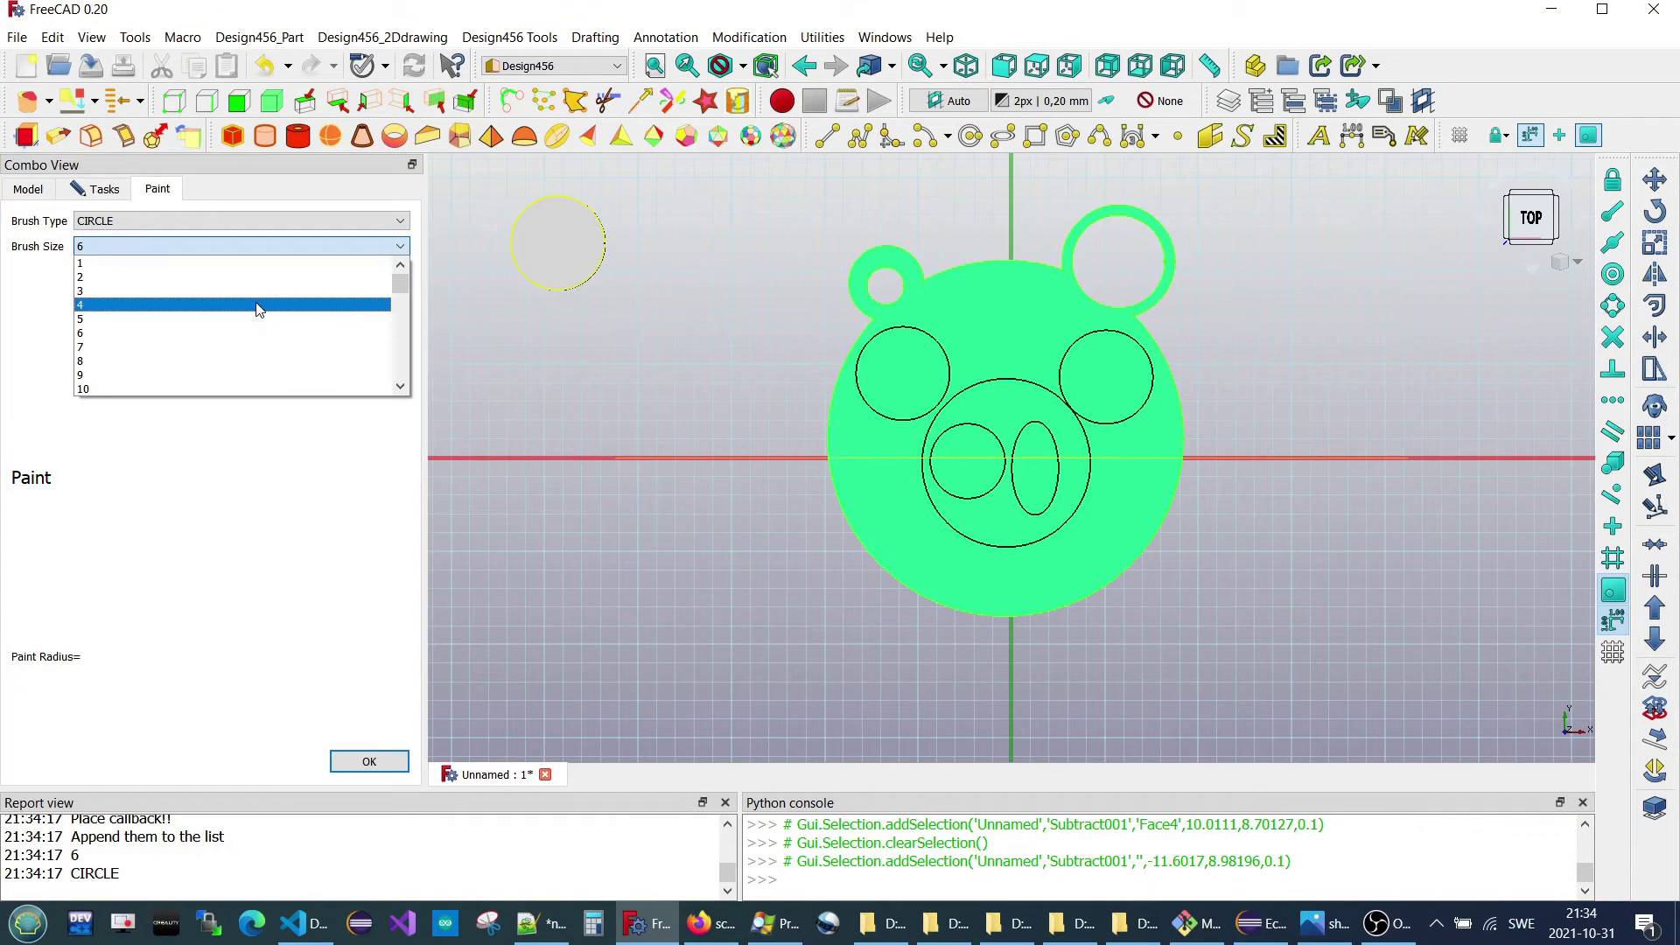
pyautogui.click(259, 308)
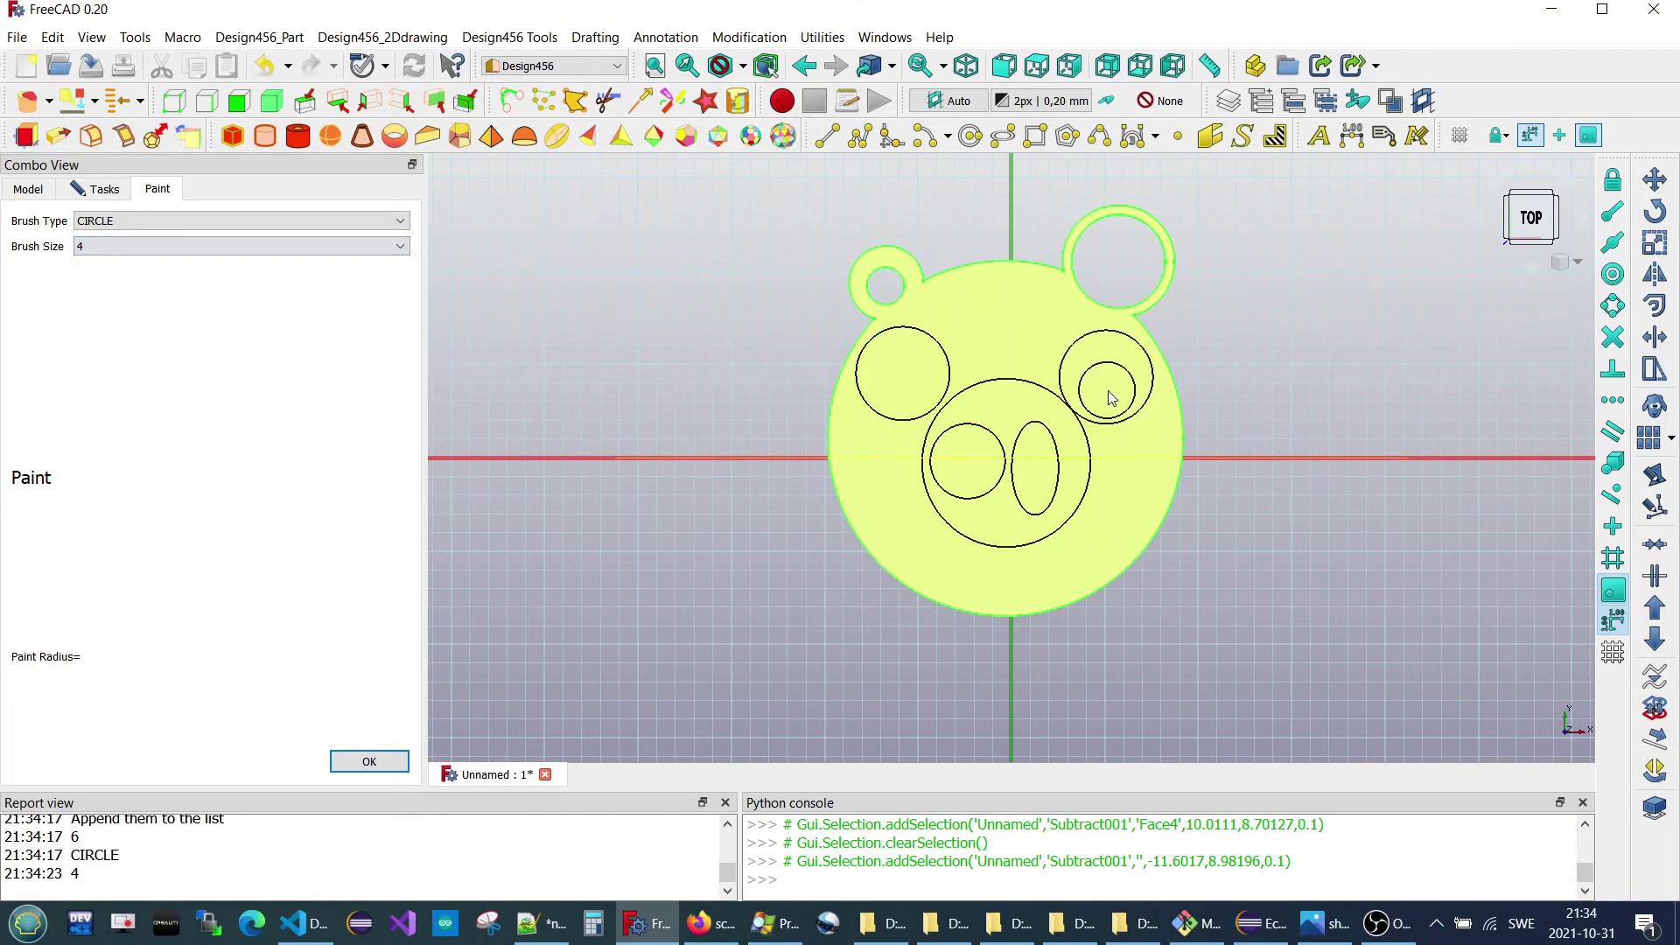
pyautogui.click(1105, 393)
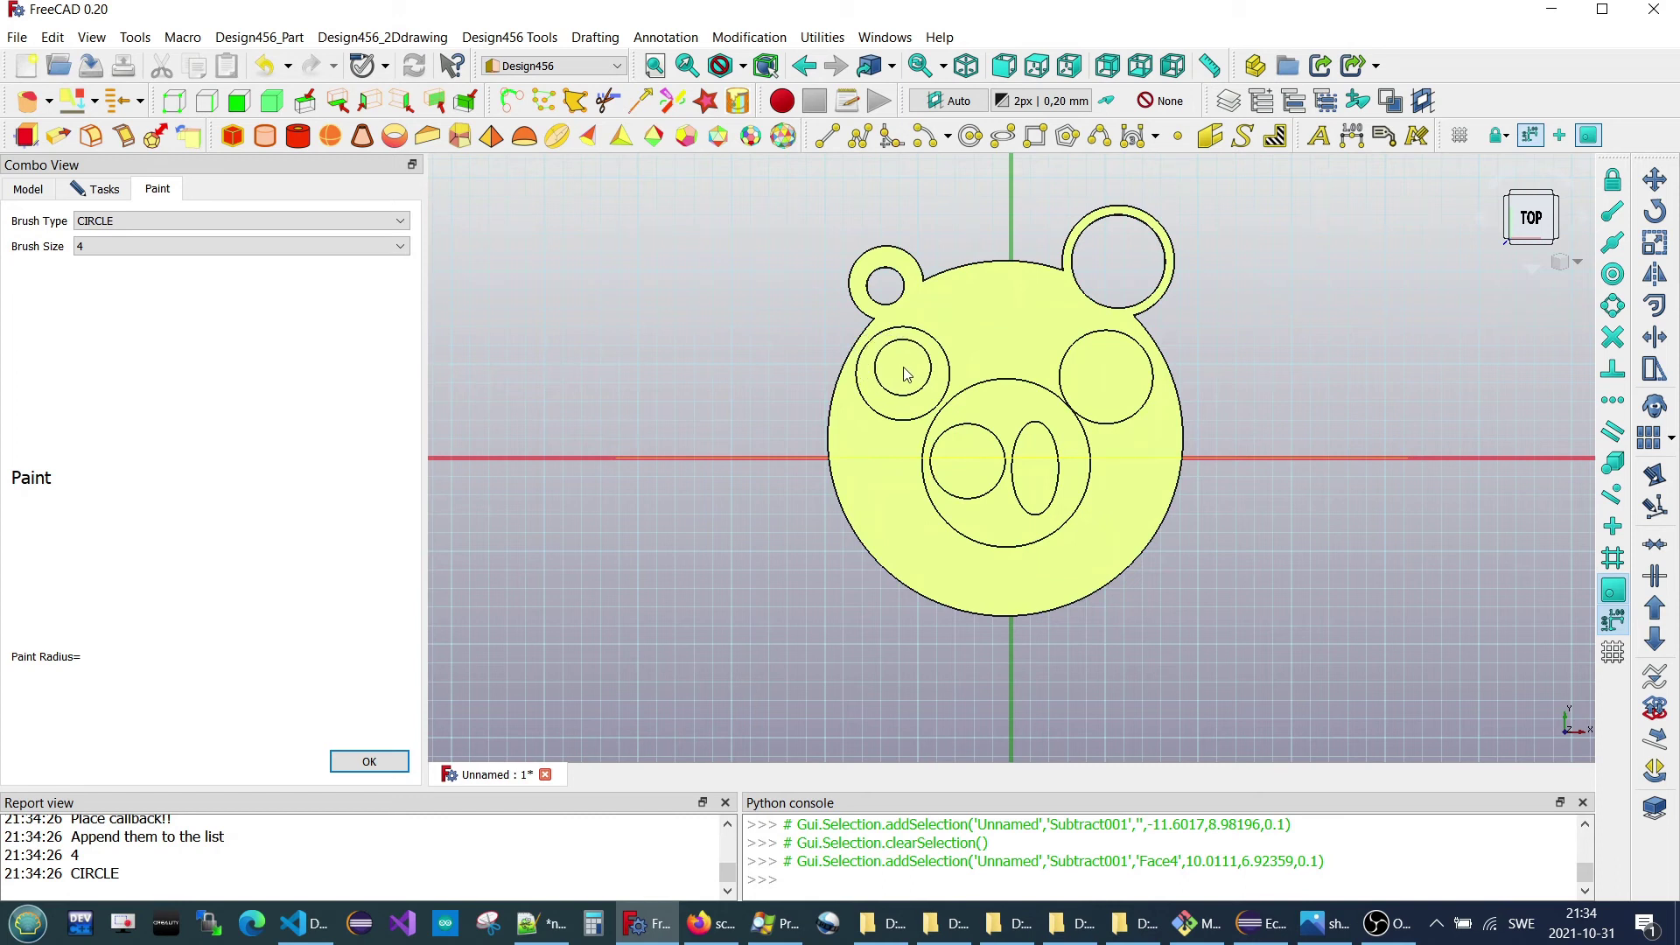
pyautogui.click(894, 366)
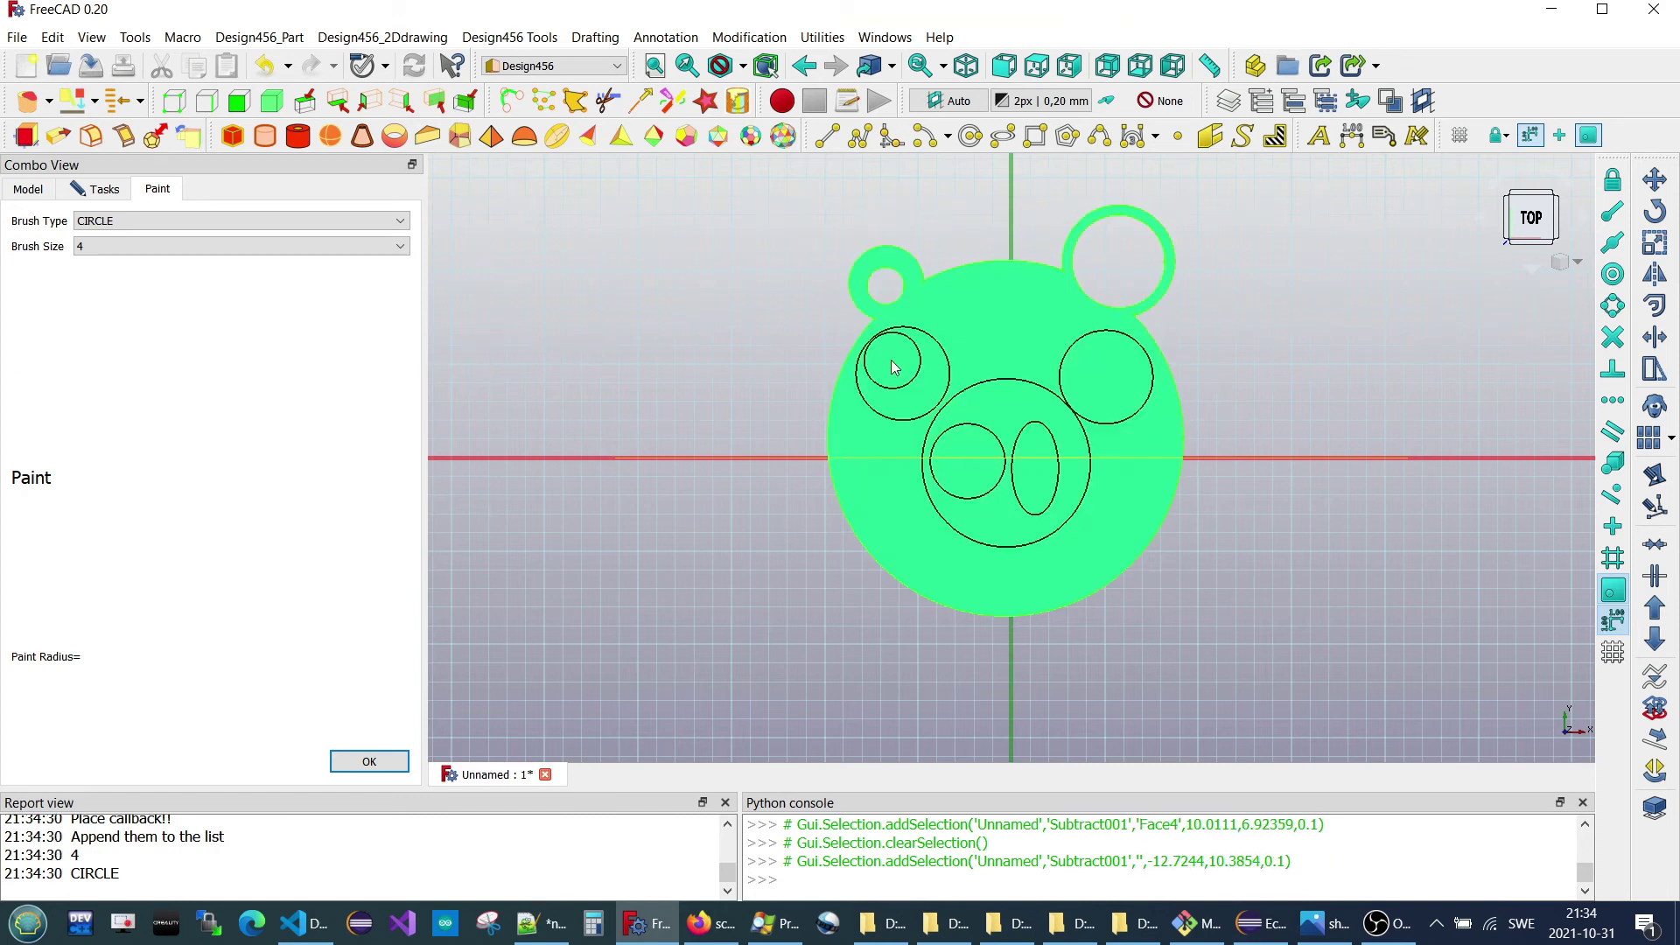
pyautogui.click(369, 761)
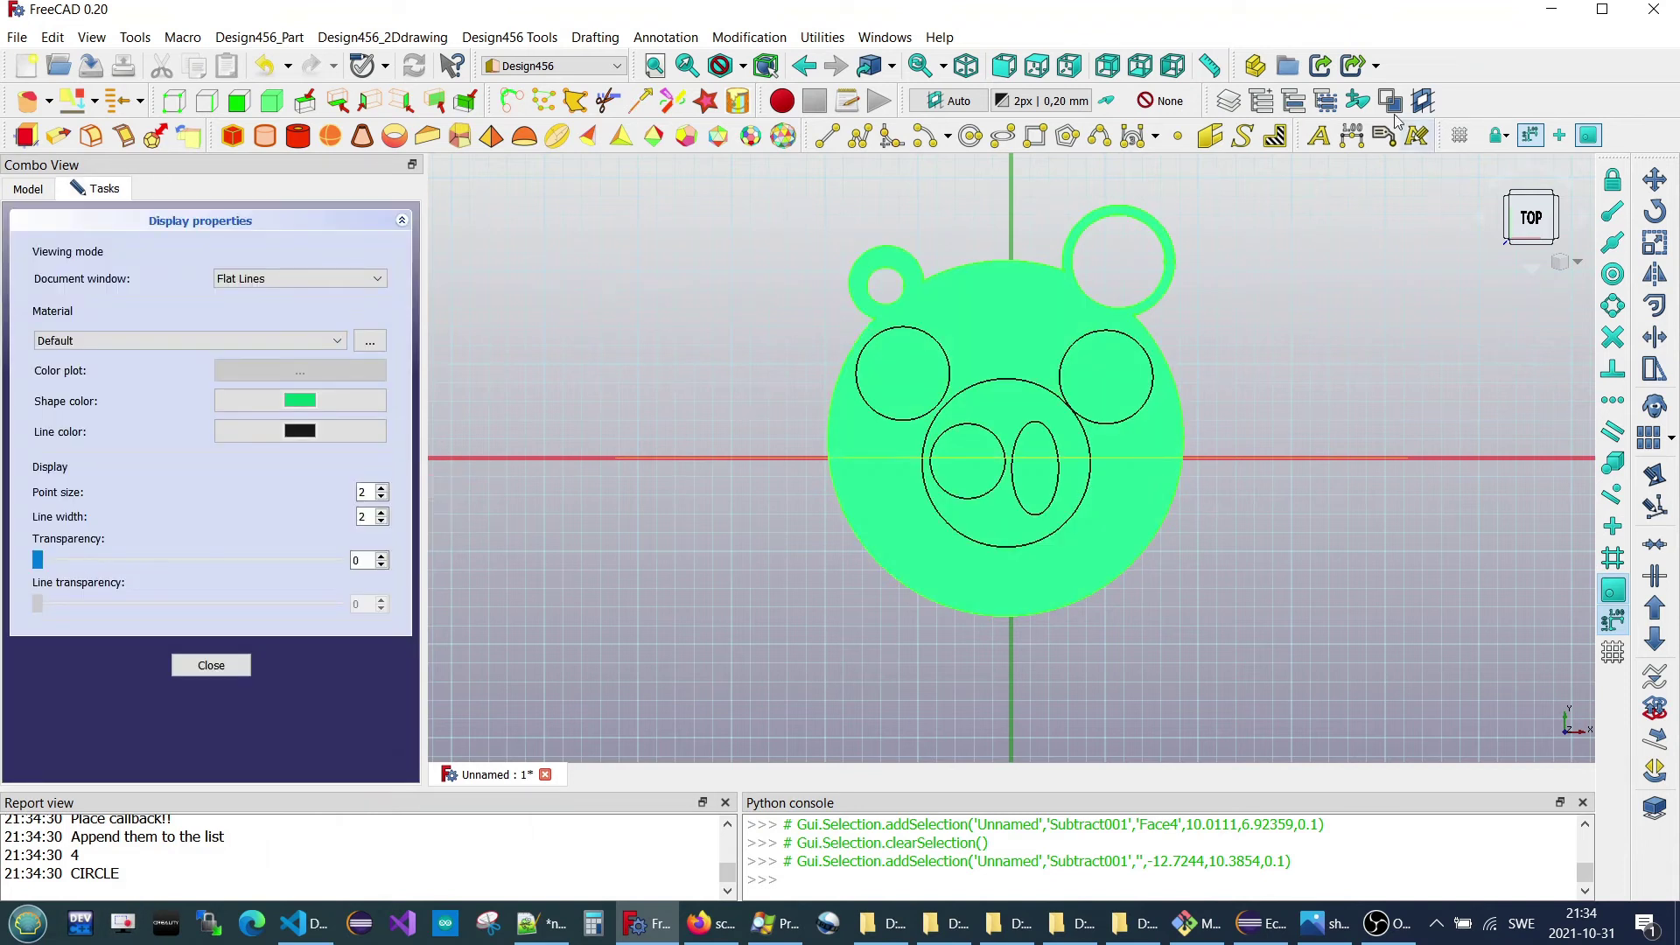
# - Paint size-4 pupil circles inside the left and right eyes, then finish painting
pyautogui.click(738, 101)
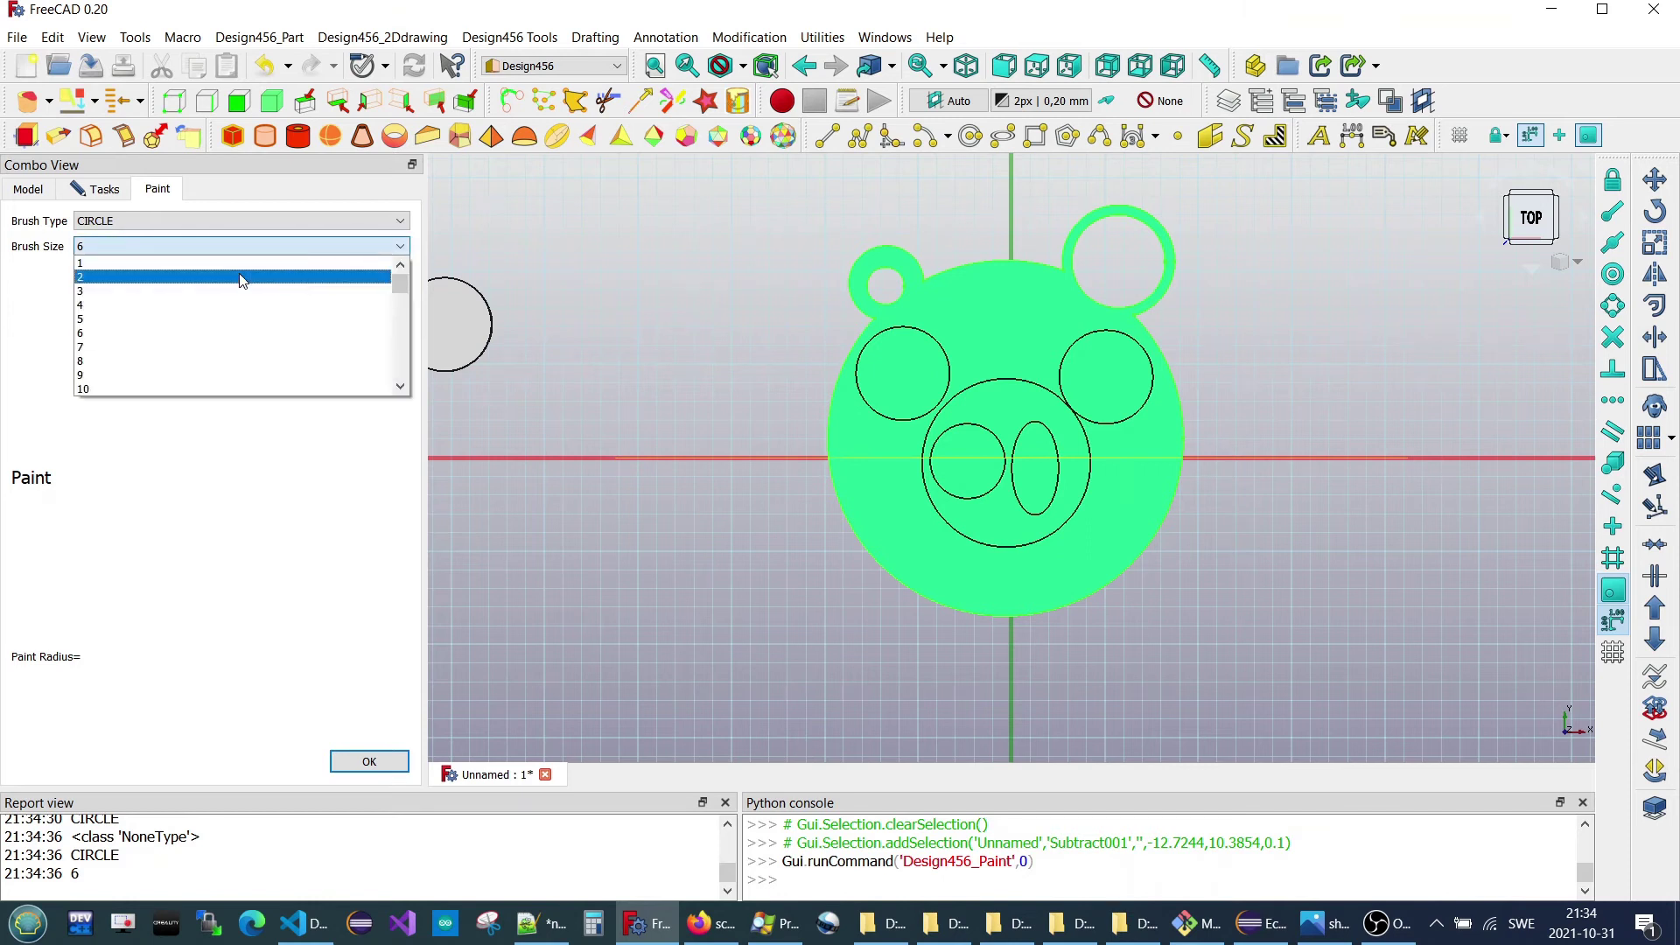
pyautogui.click(232, 302)
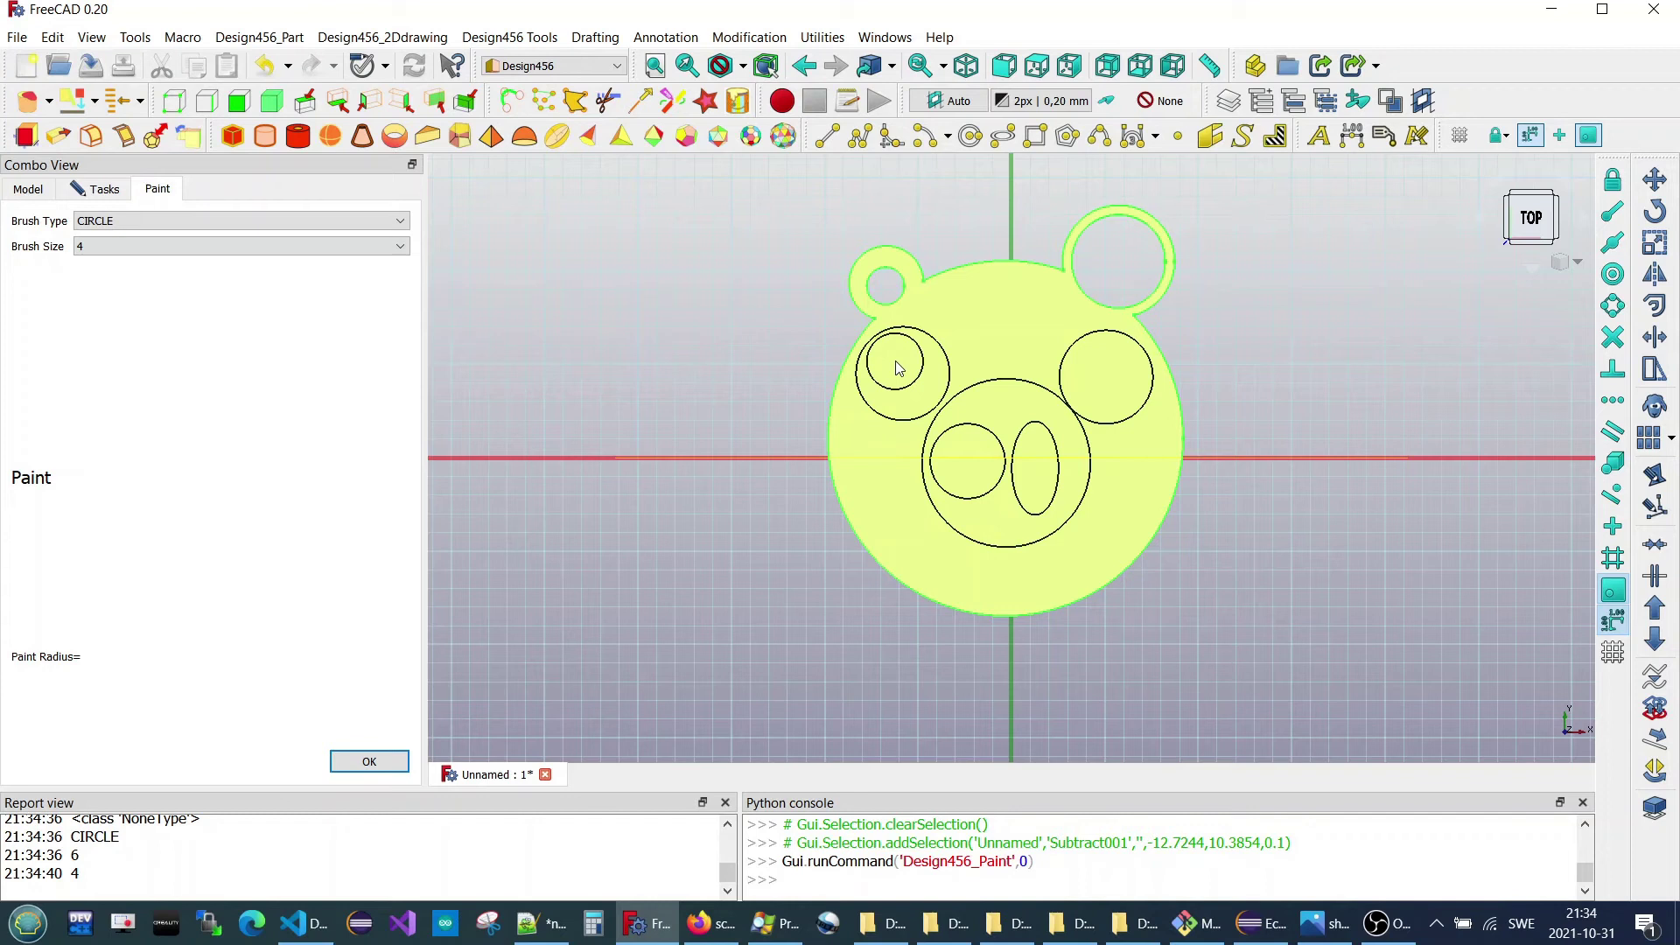
pyautogui.click(894, 366)
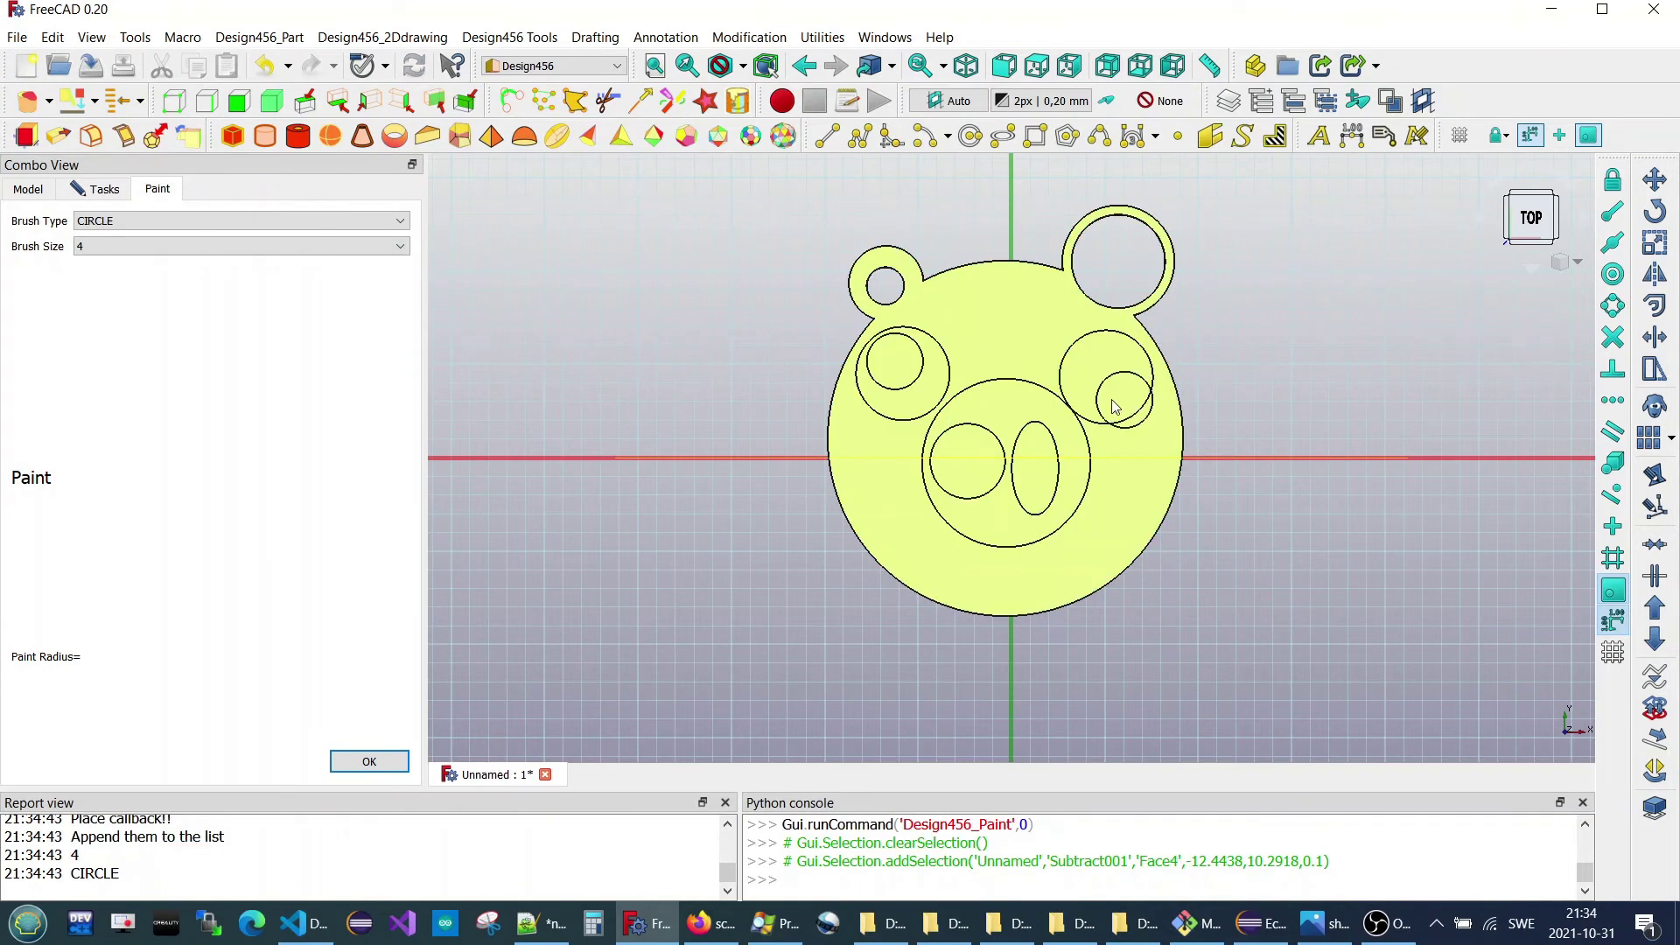
pyautogui.click(1108, 391)
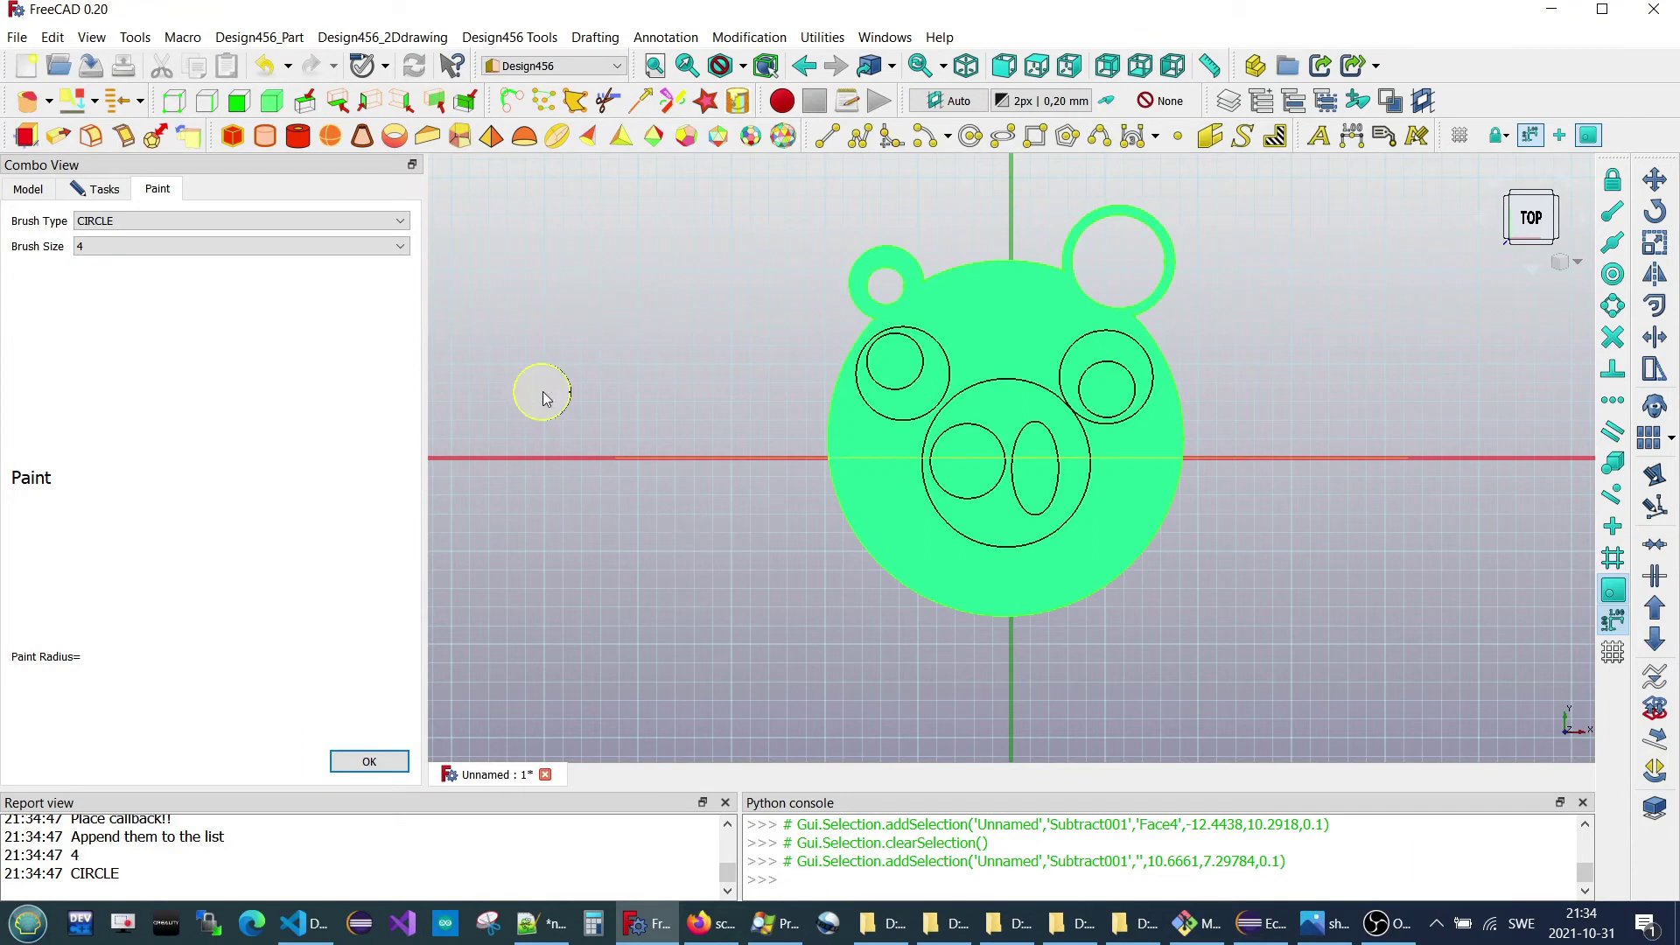
pyautogui.click(162, 222)
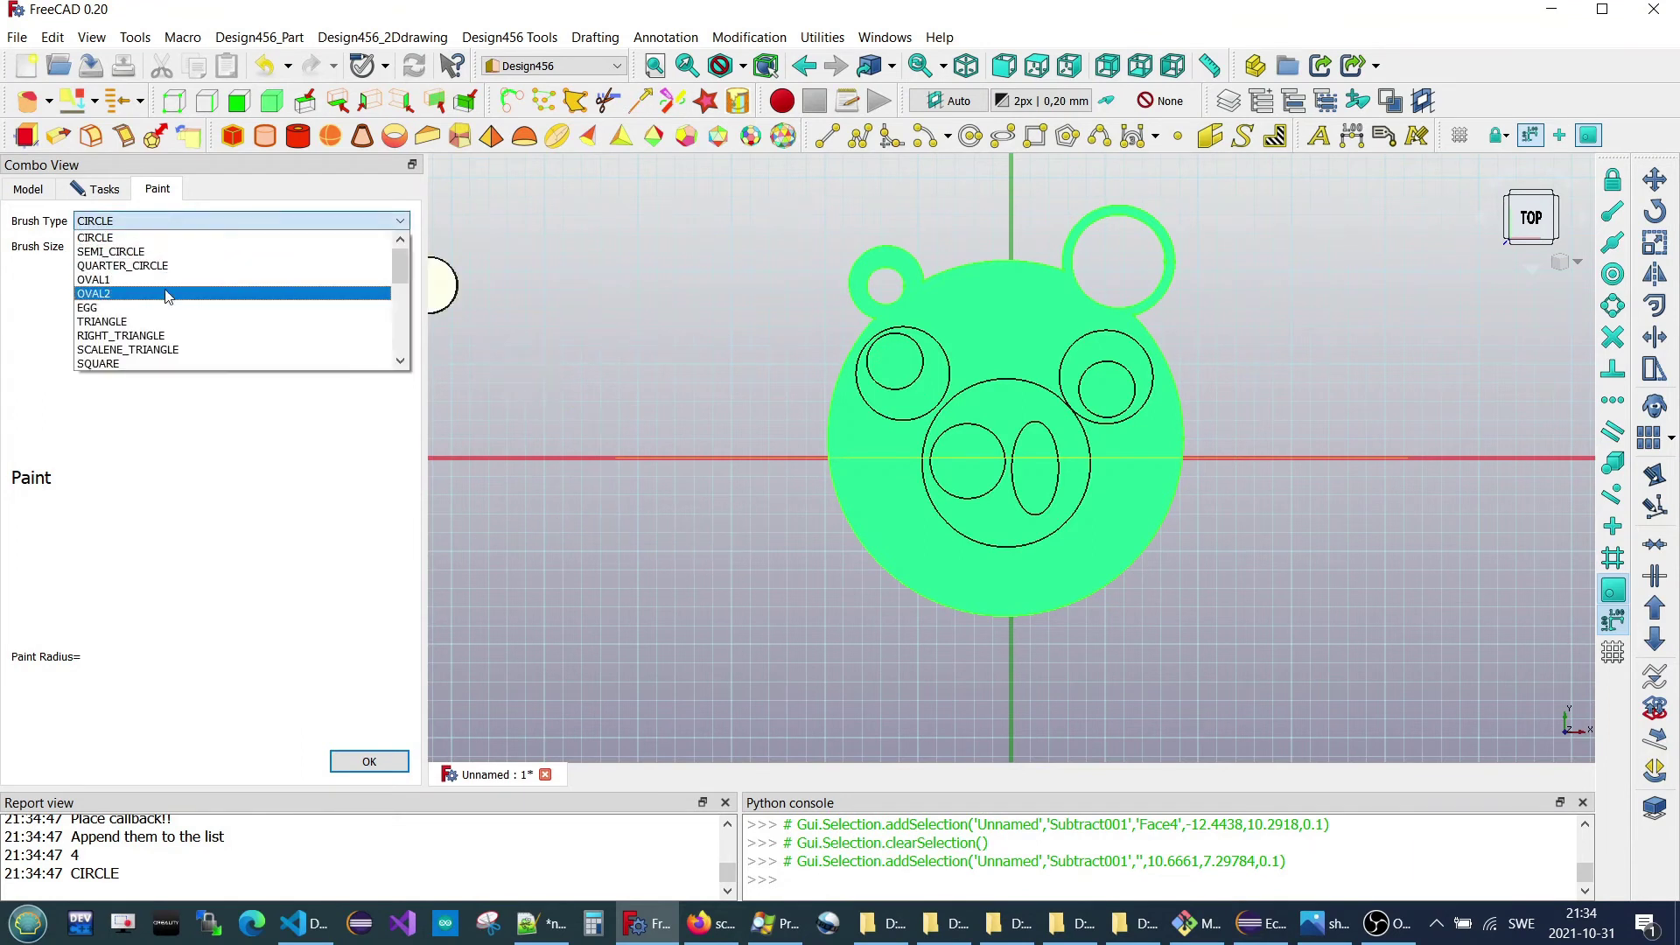
pyautogui.click(369, 761)
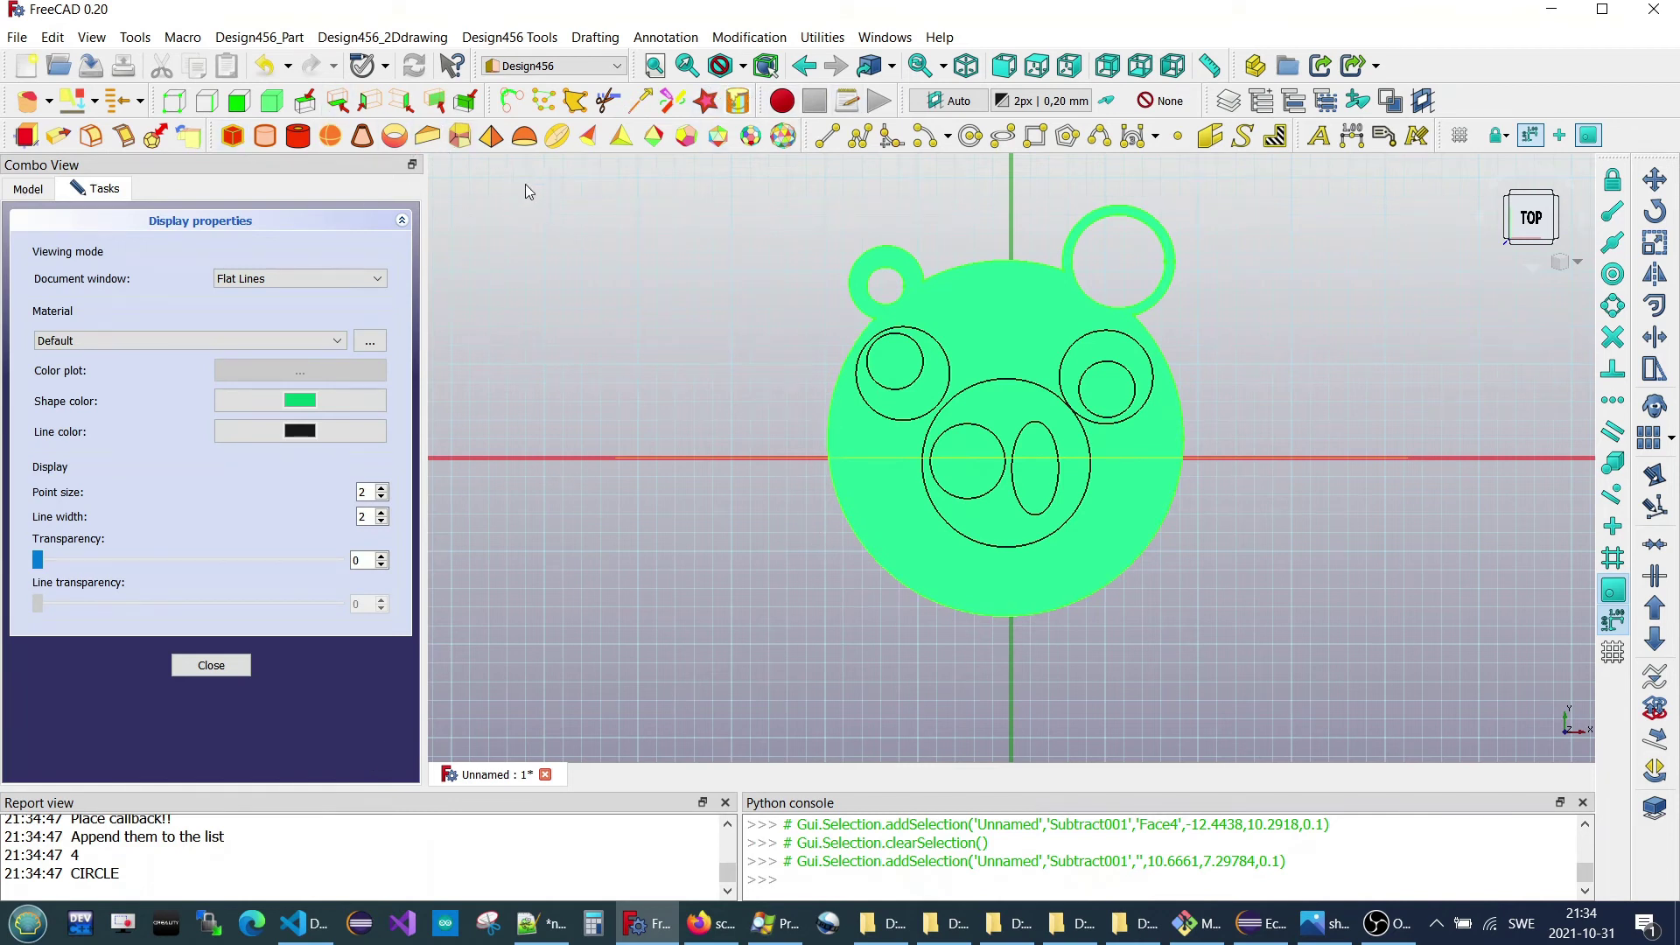
# - Try triangle and OVAL2 brush shapes at size 10, stamping a large test oval
pyautogui.click(740, 102)
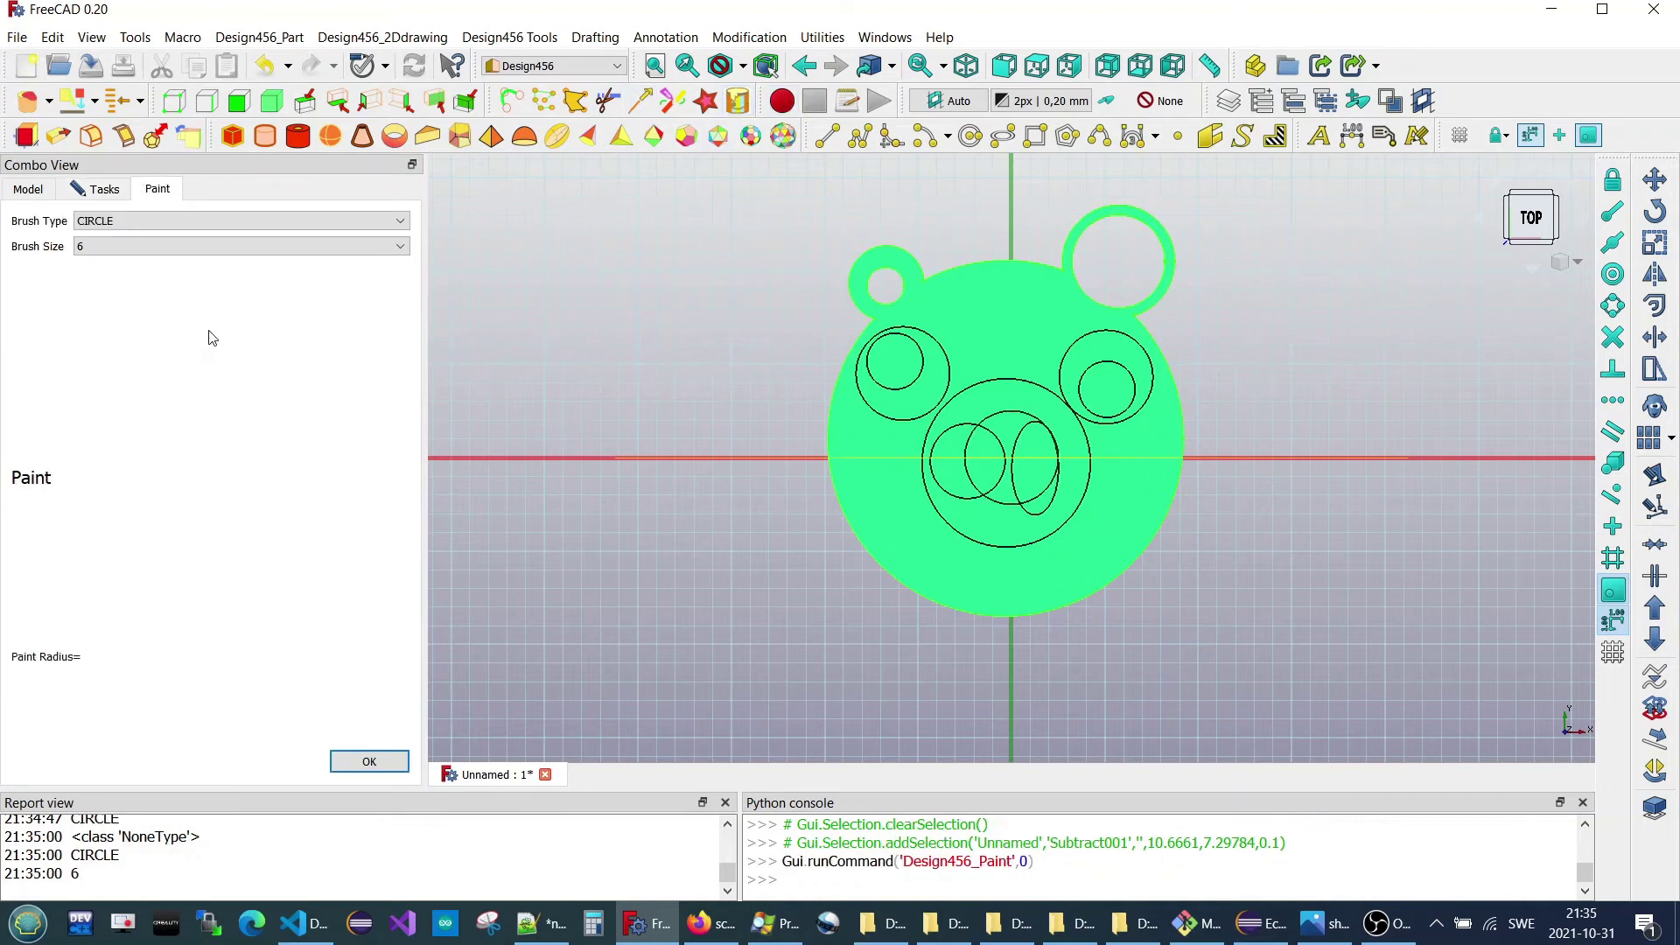
pyautogui.click(200, 223)
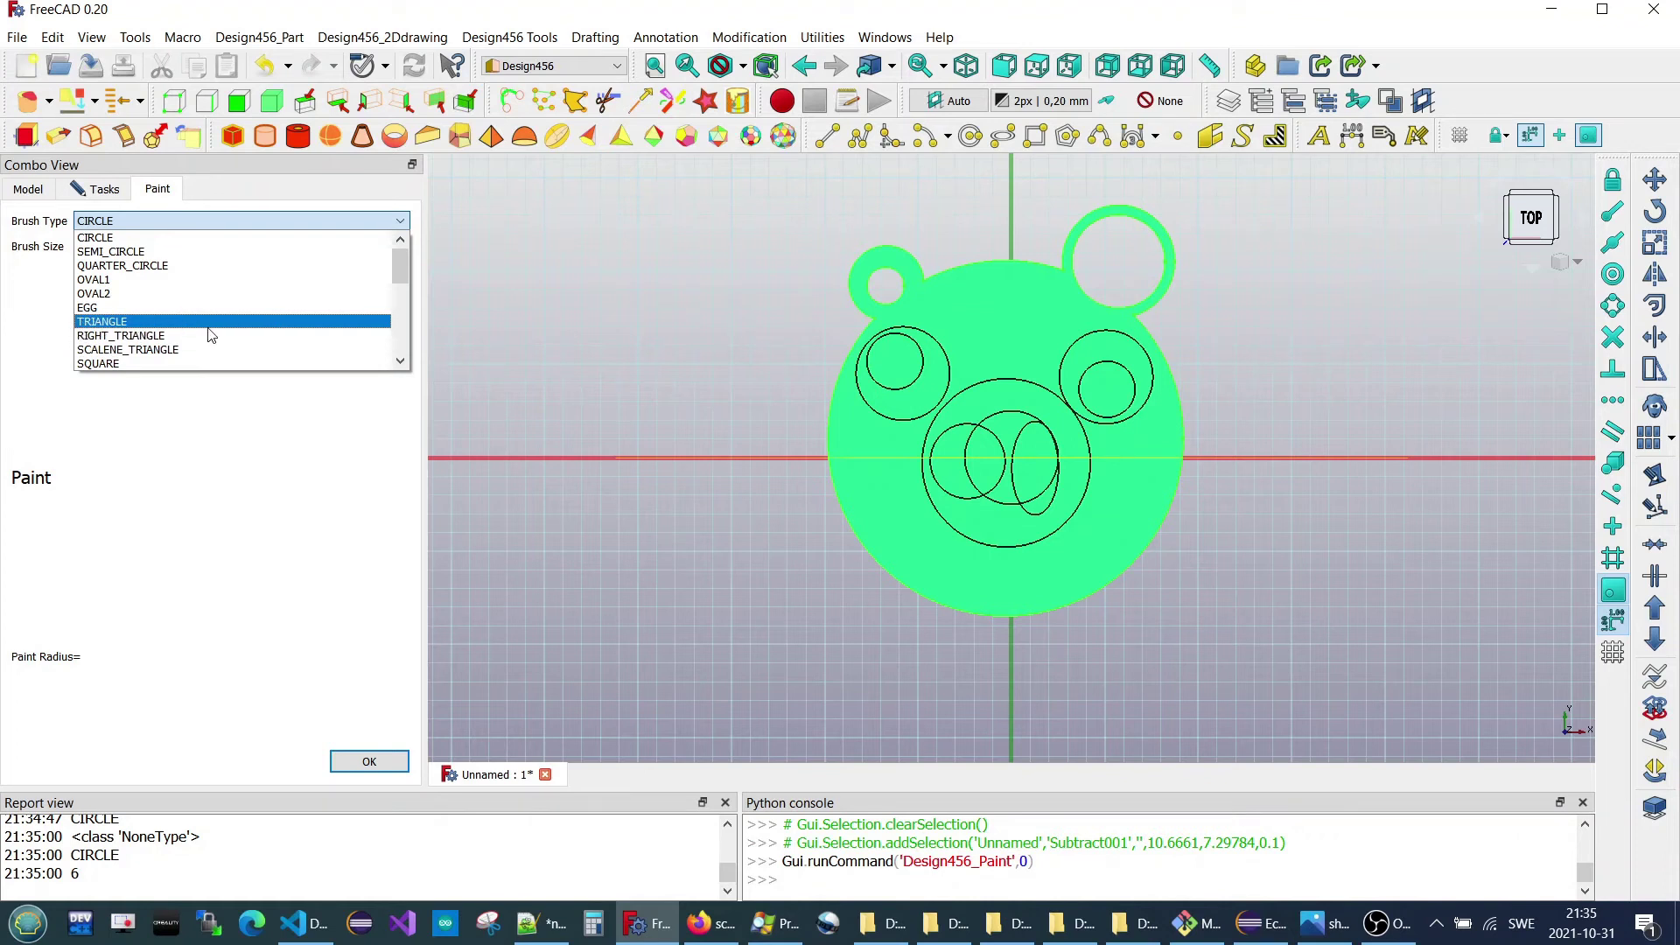
pyautogui.click(208, 325)
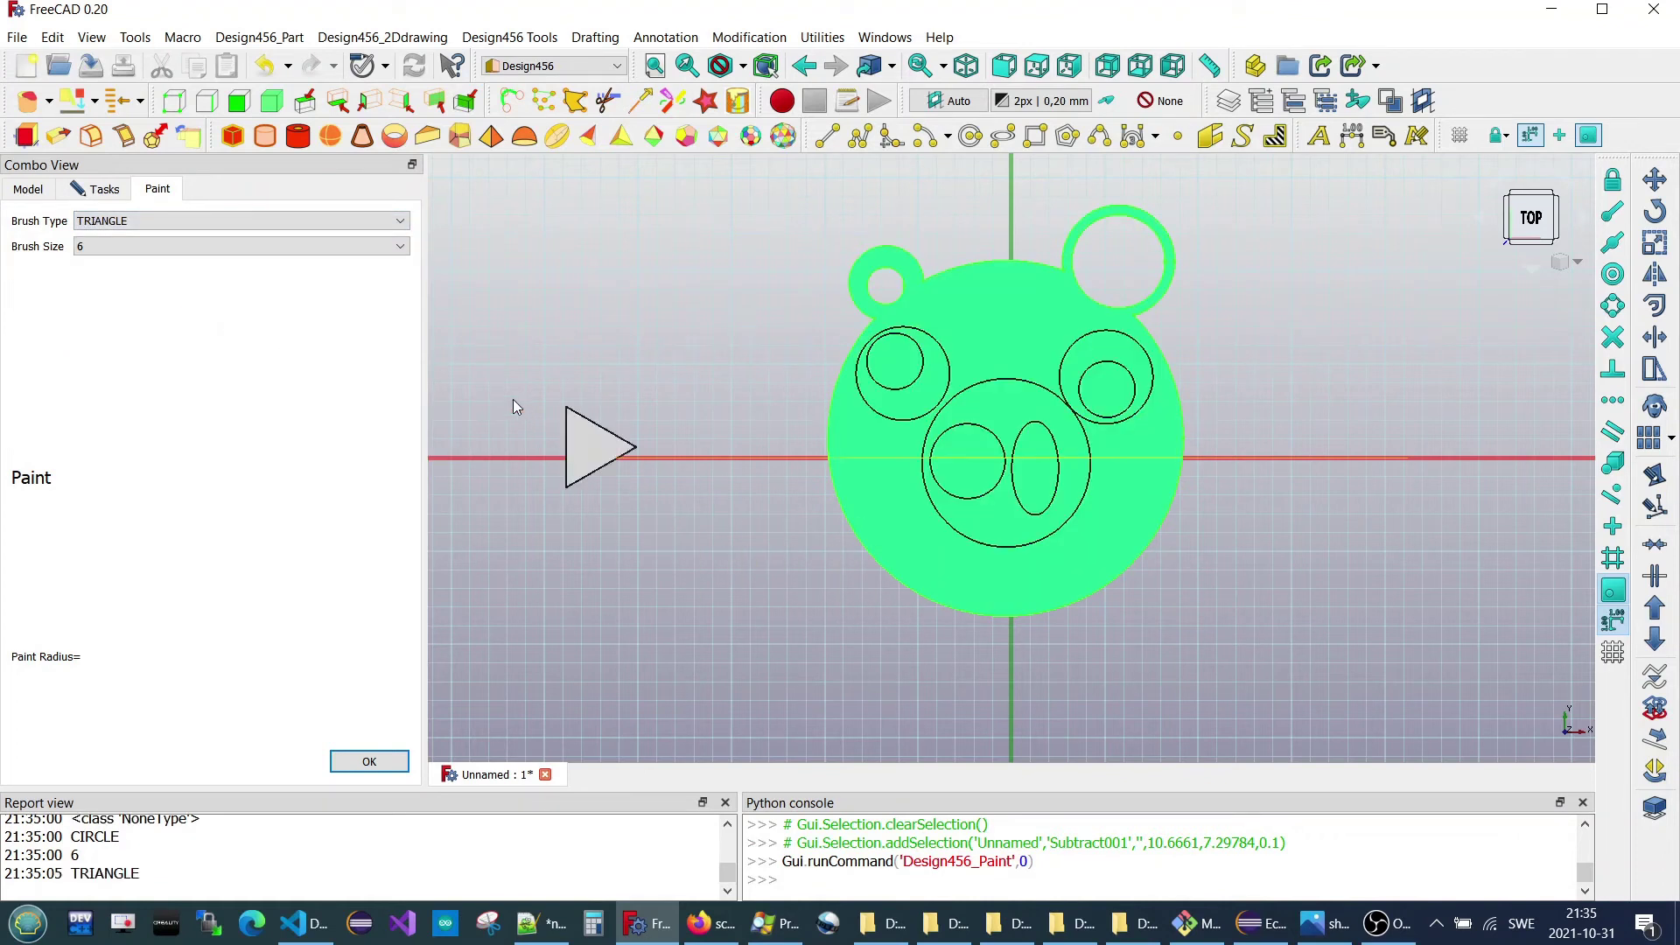
pyautogui.click(136, 220)
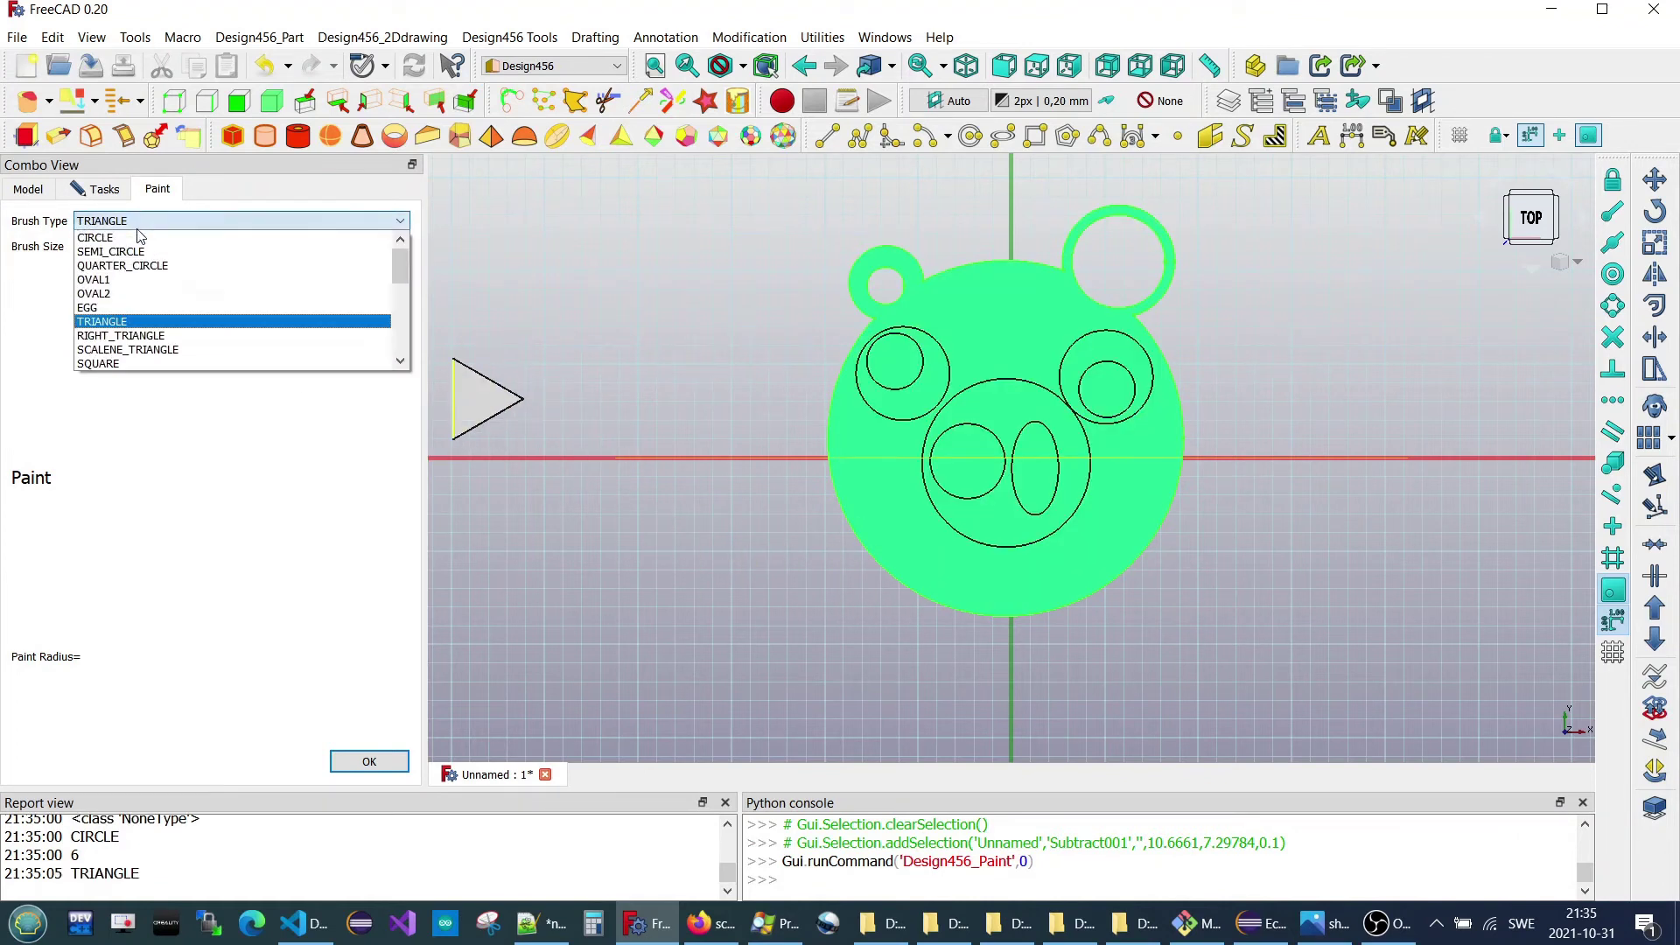
pyautogui.click(146, 352)
pyautogui.click(245, 248)
pyautogui.click(261, 386)
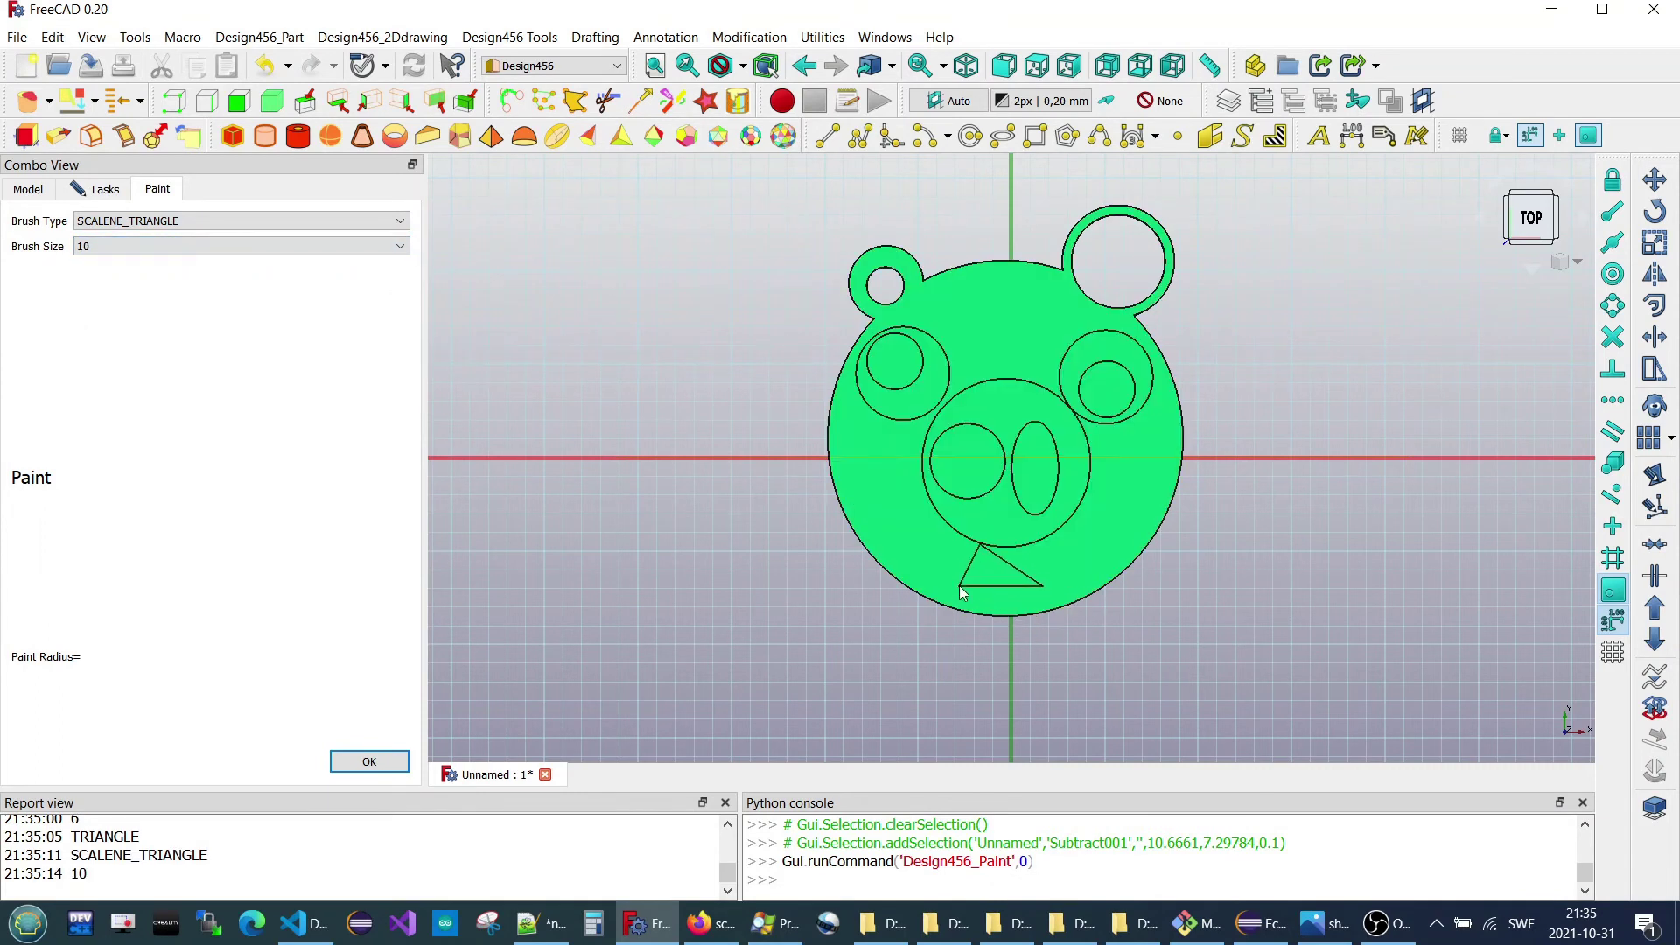
pyautogui.click(235, 223)
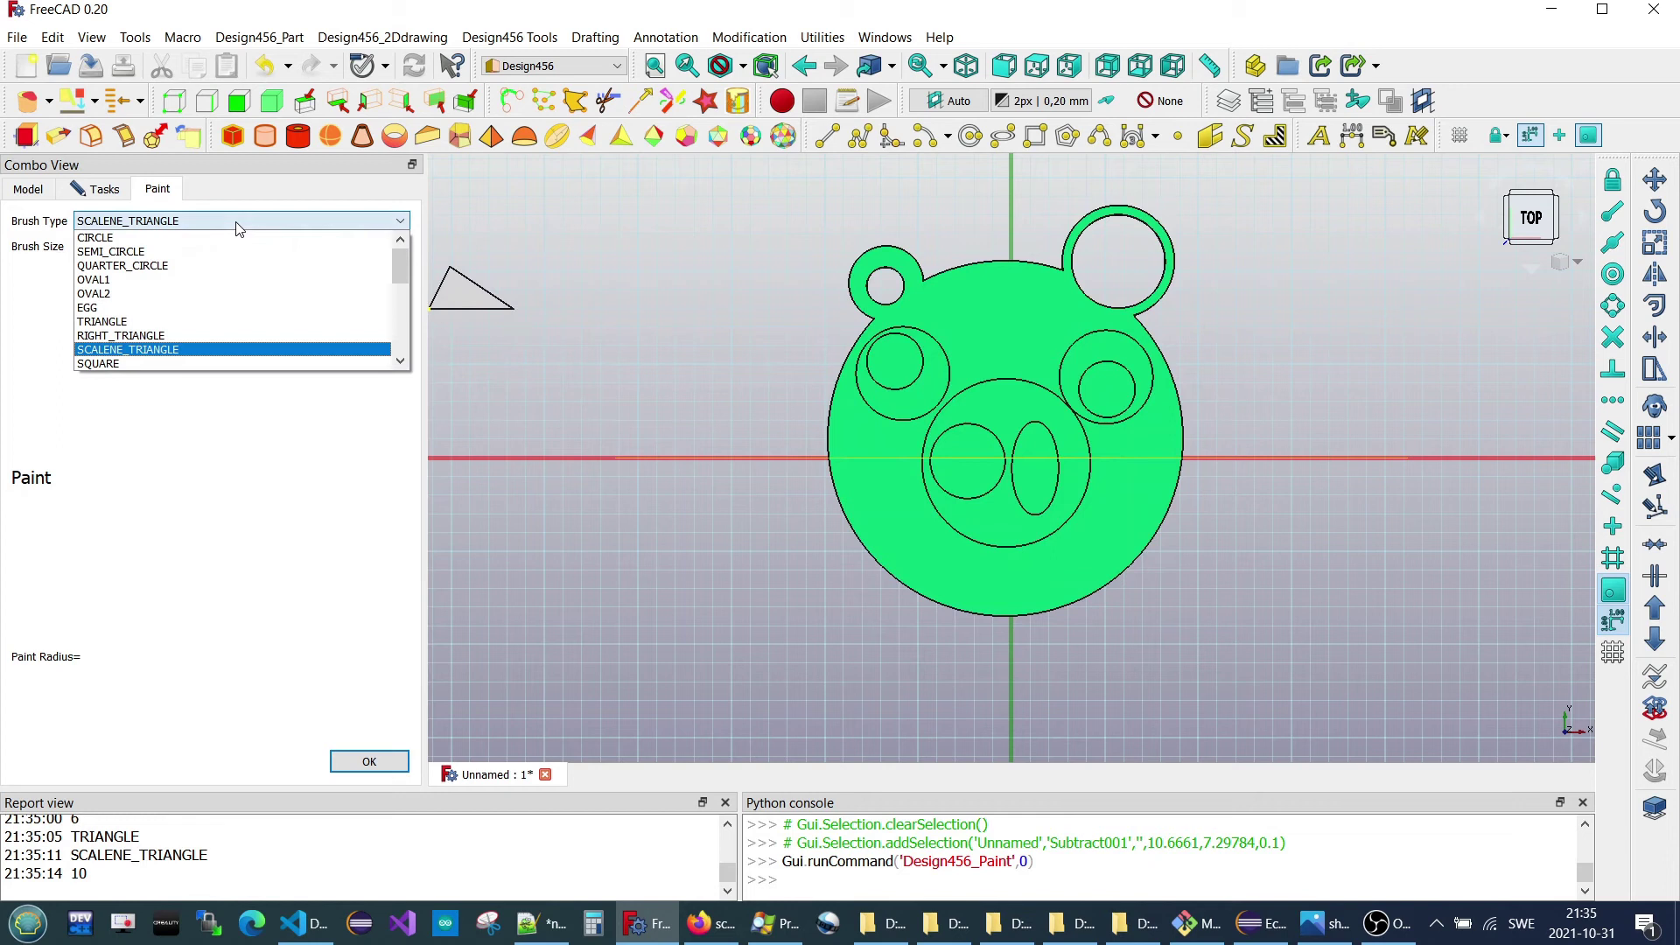
pyautogui.click(219, 299)
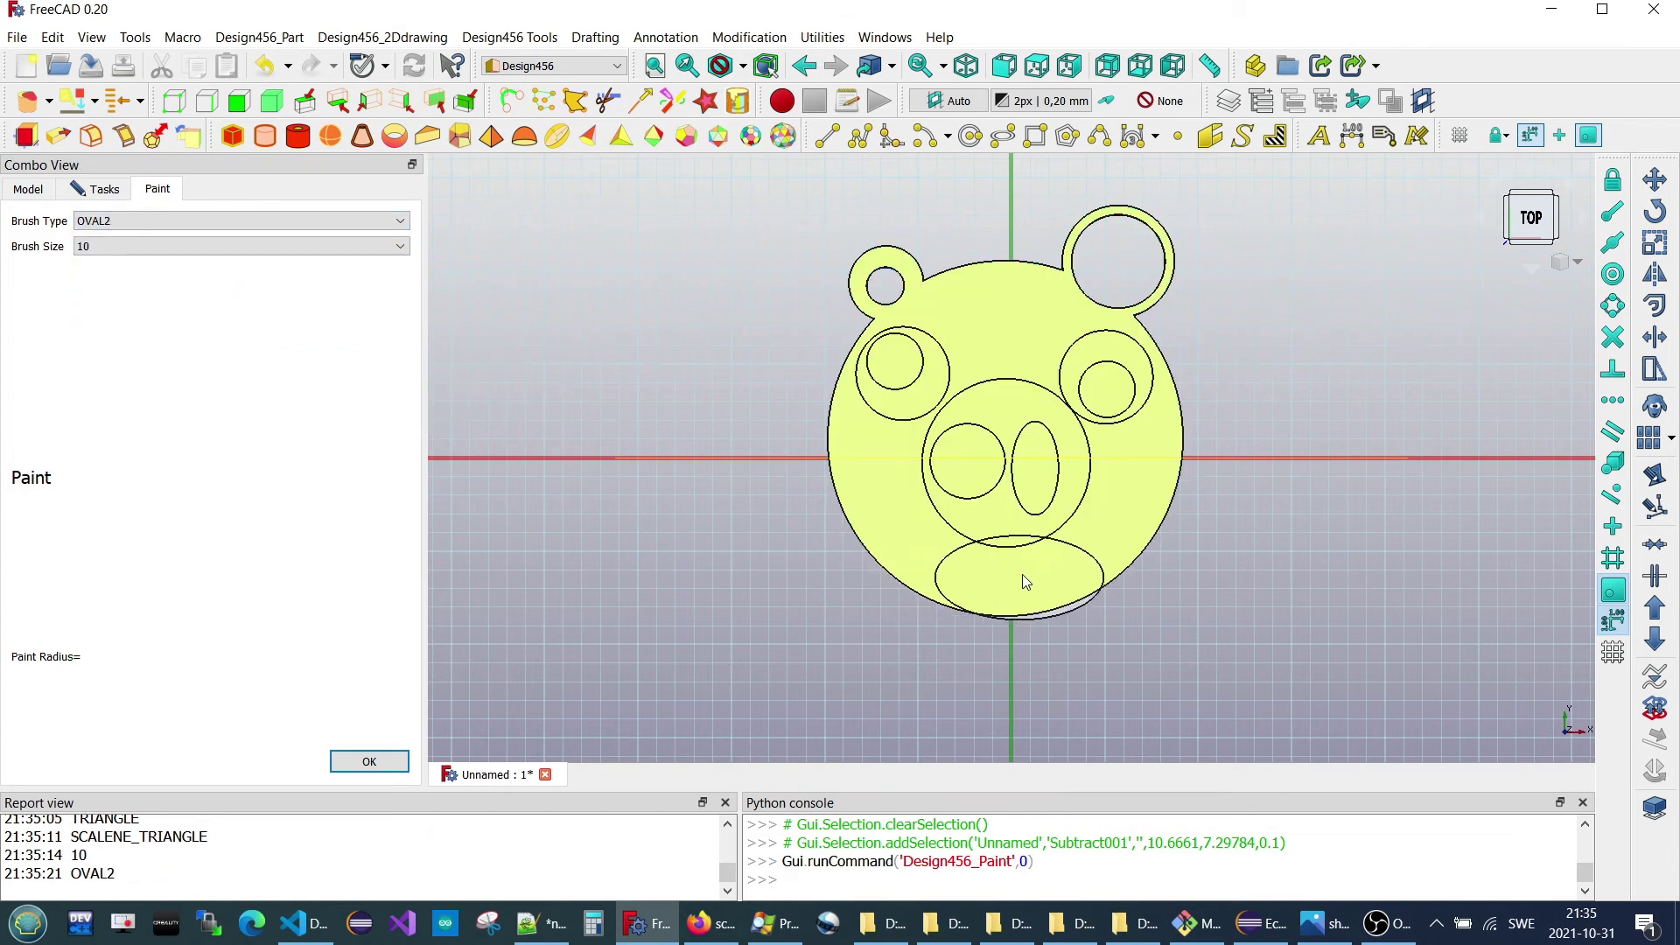
pyautogui.click(1015, 556)
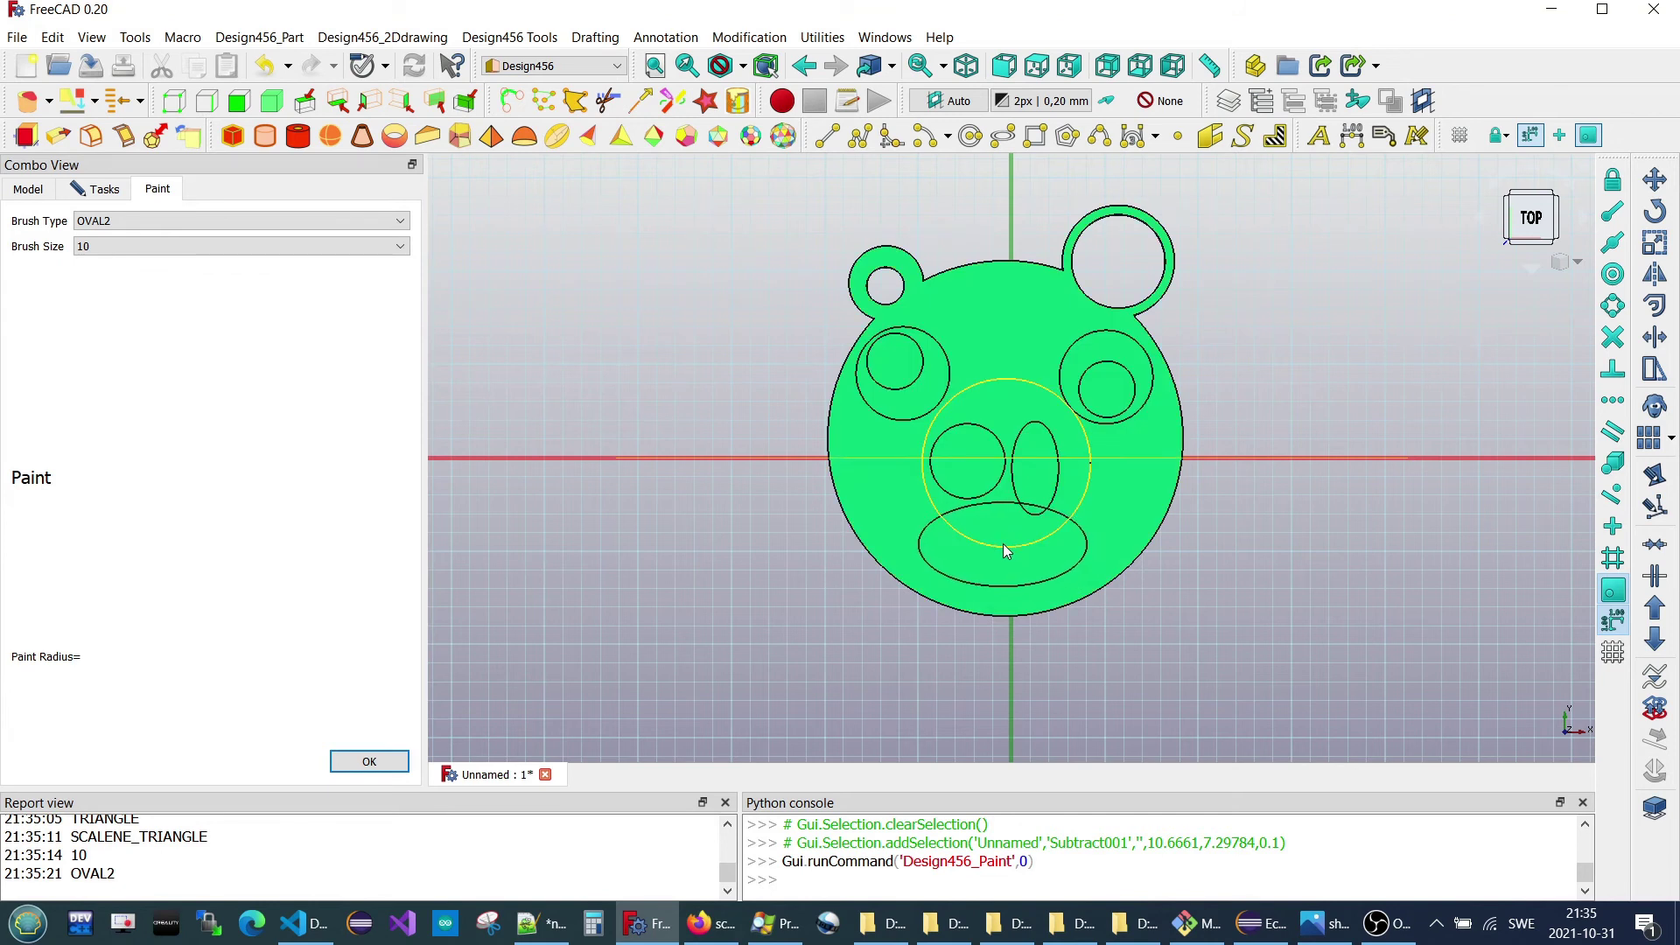
# - Paint a small OVAL2 size-4 mouth below the snout
pyautogui.click(214, 249)
pyautogui.scroll(2, 214, 271)
pyautogui.click(210, 301)
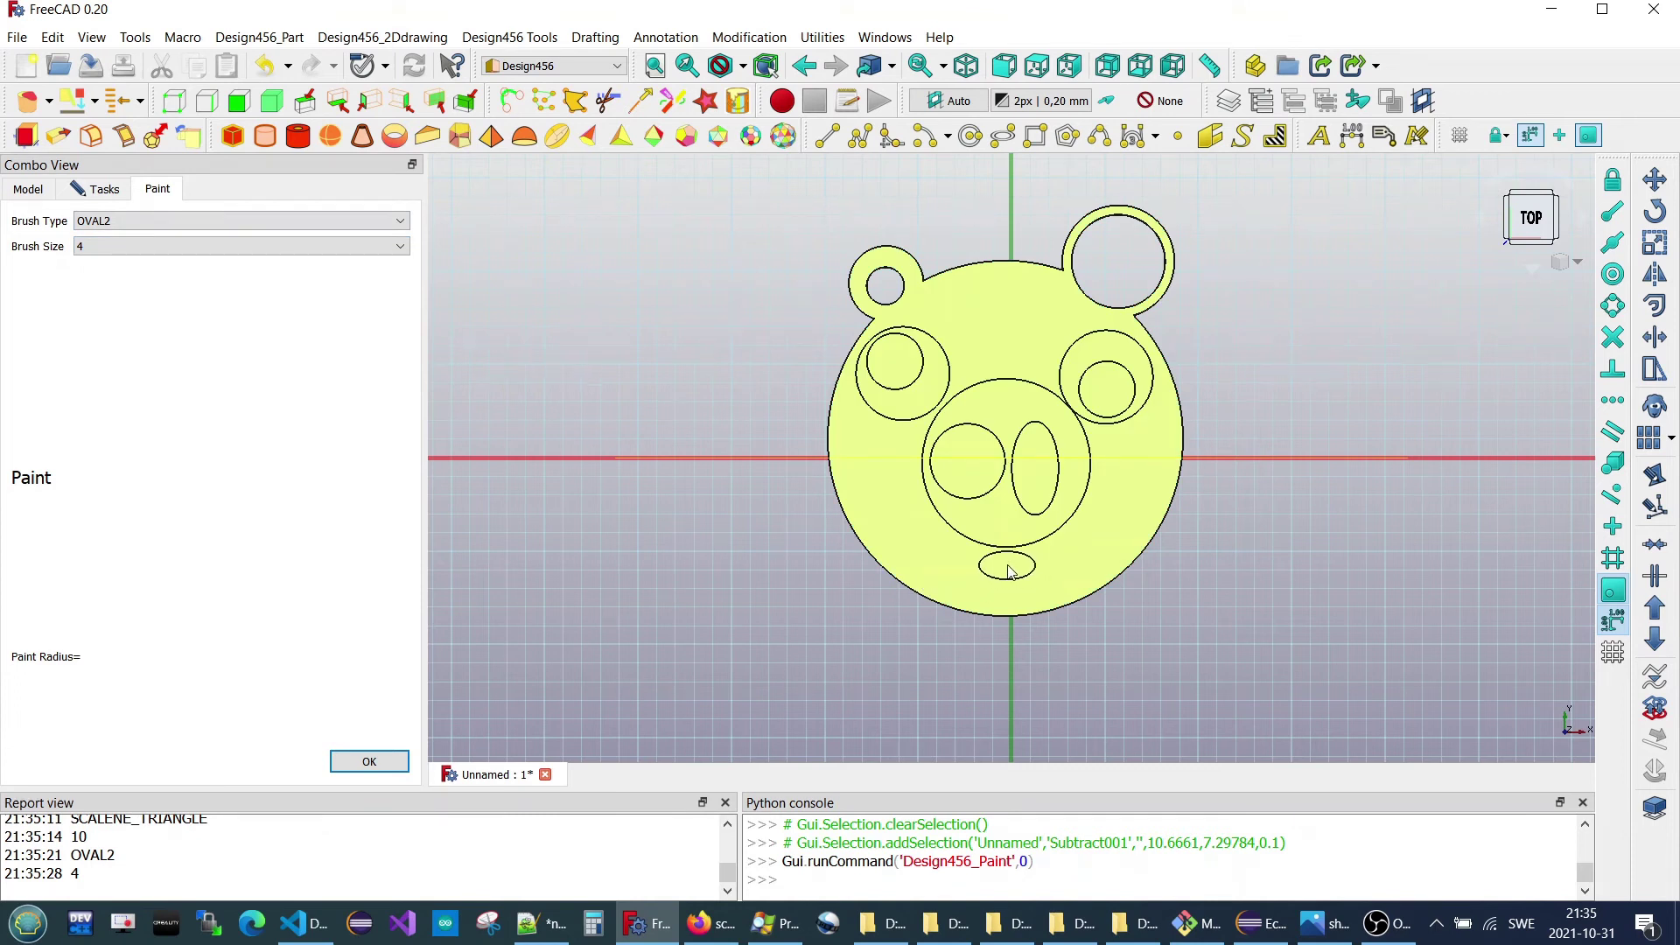
pyautogui.click(187, 221)
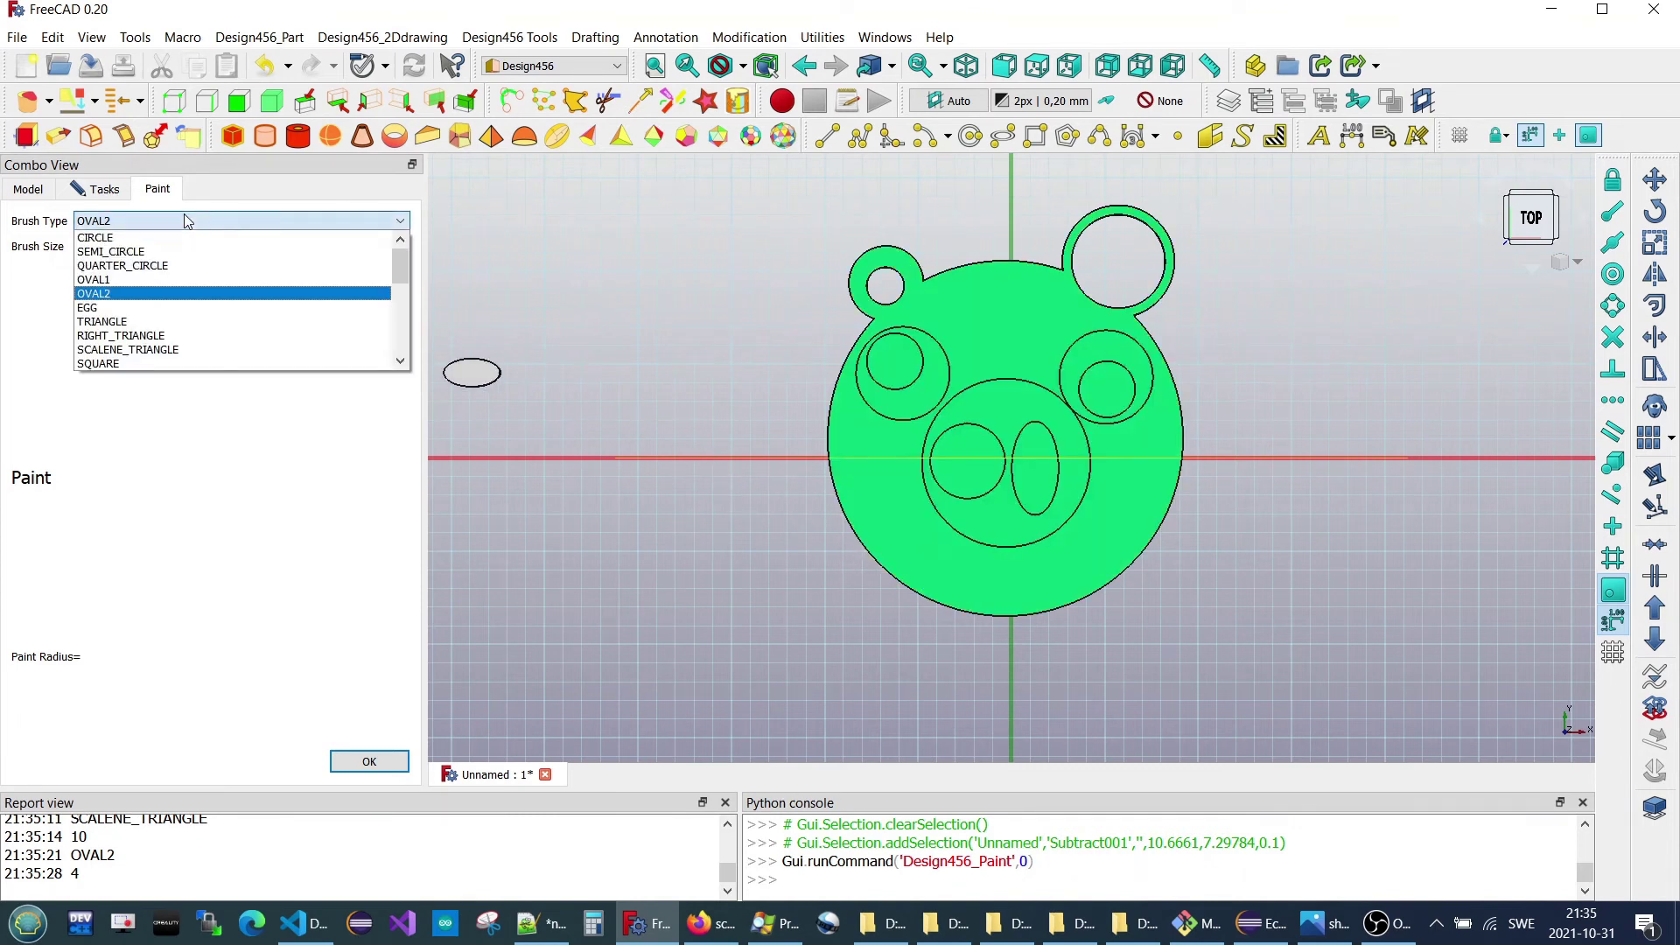
pyautogui.click(175, 279)
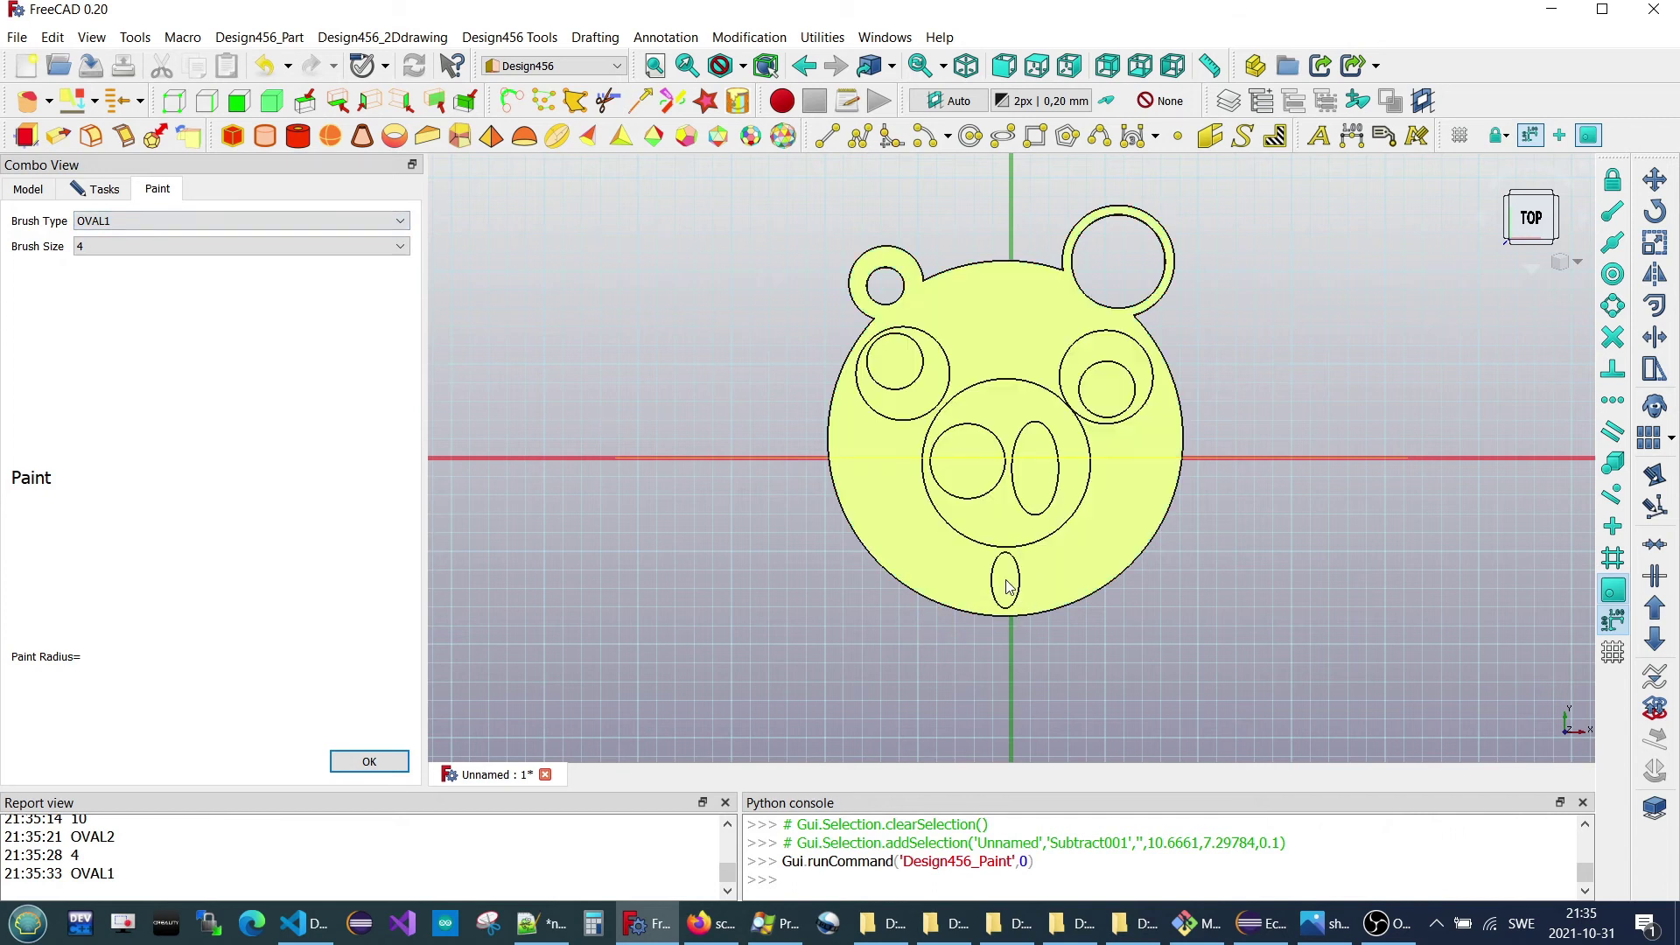
pyautogui.click(195, 220)
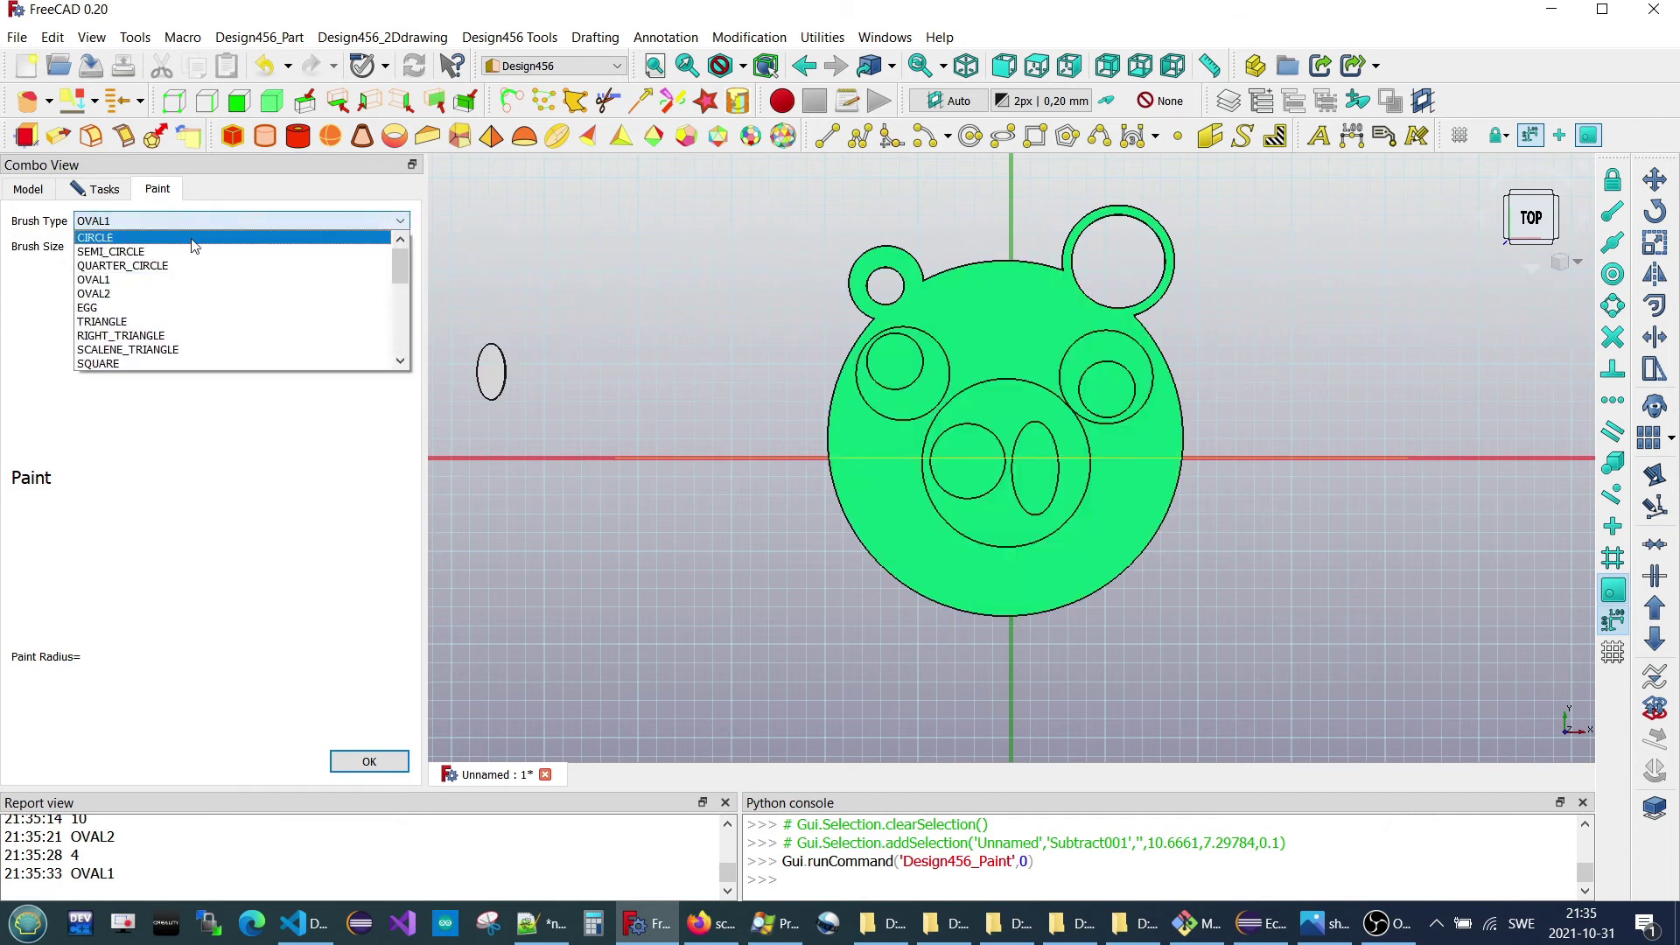
pyautogui.click(183, 293)
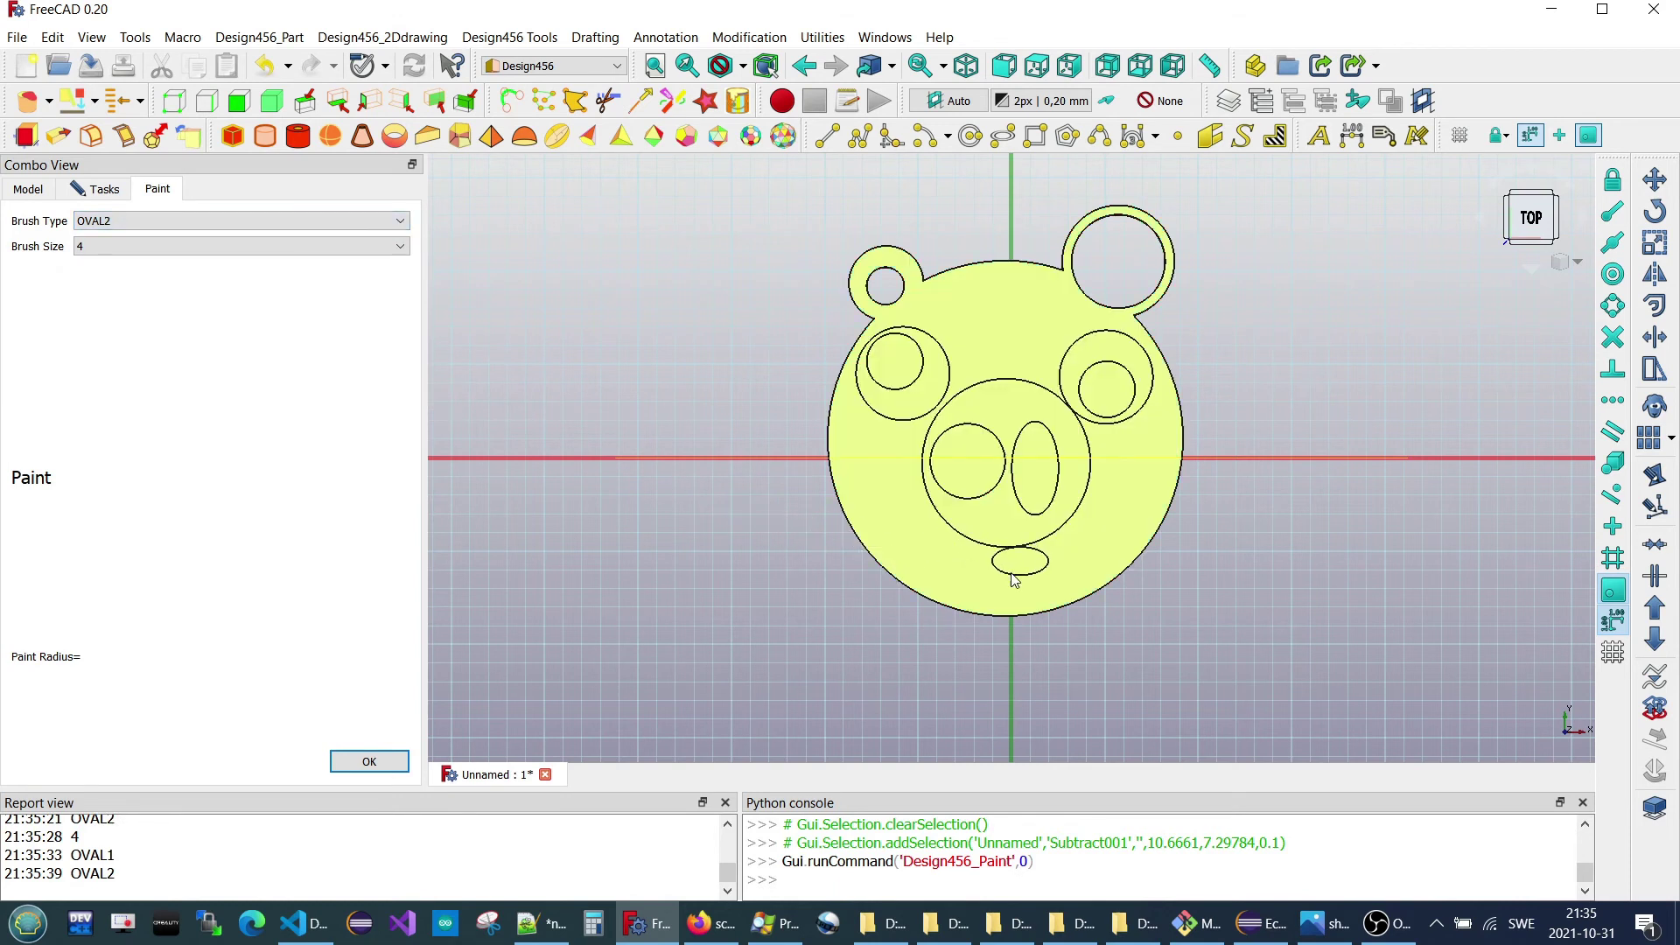
pyautogui.click(1007, 582)
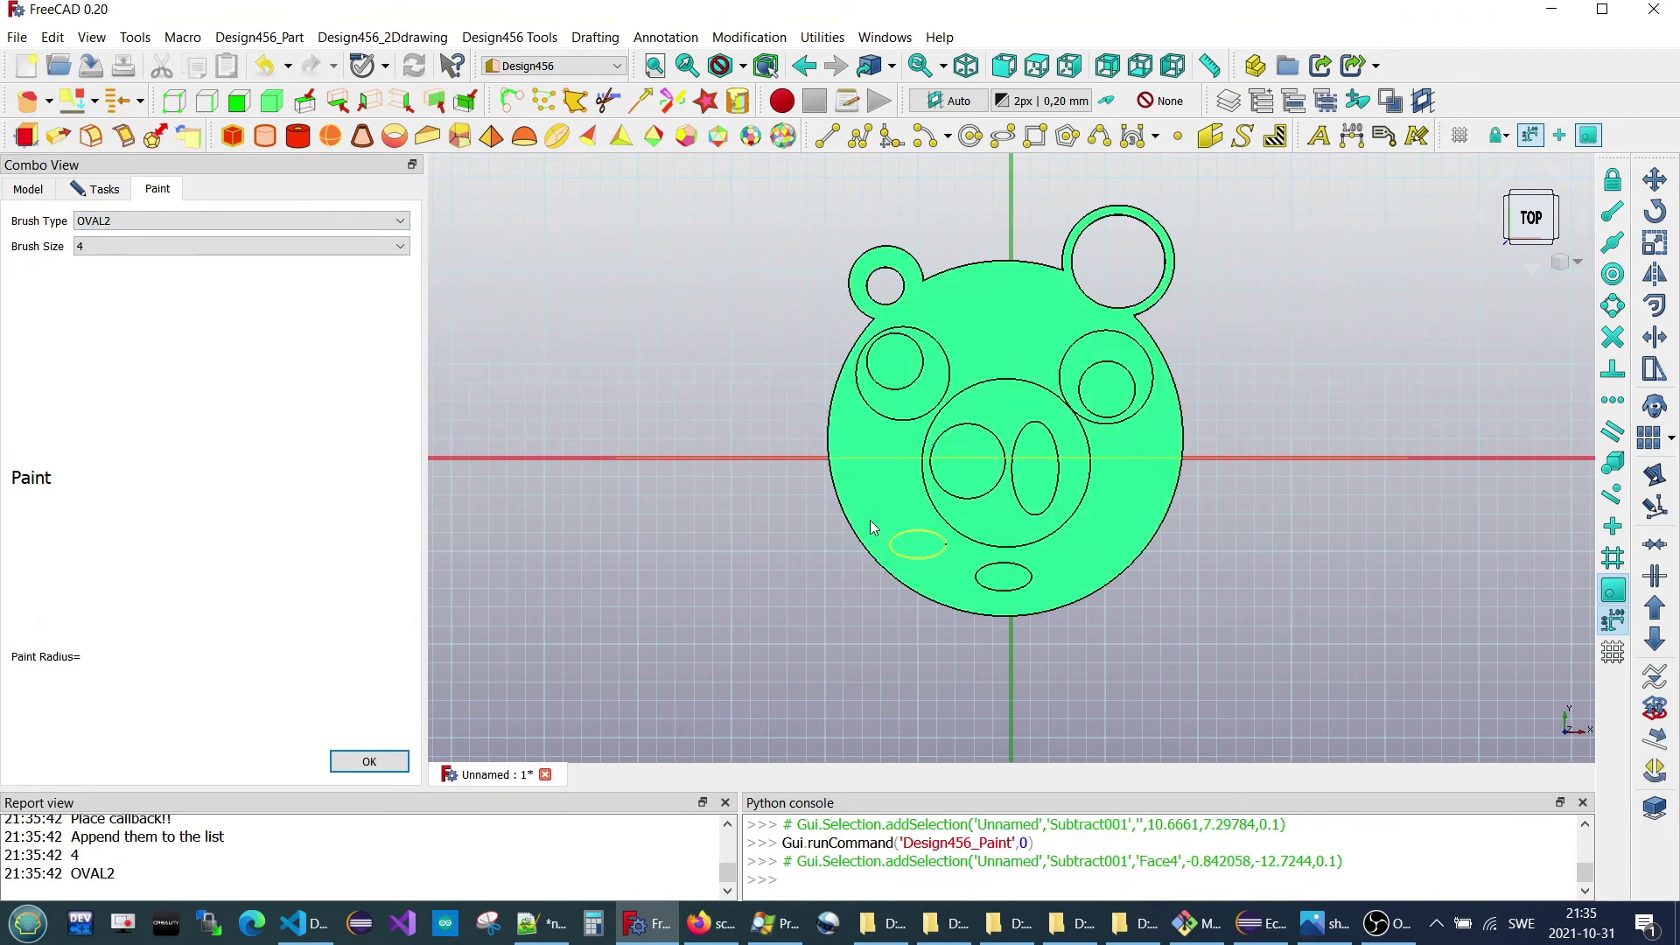
# - Finish the mouth painting and open the left nostril's shape colour picker
pyautogui.click(385, 763)
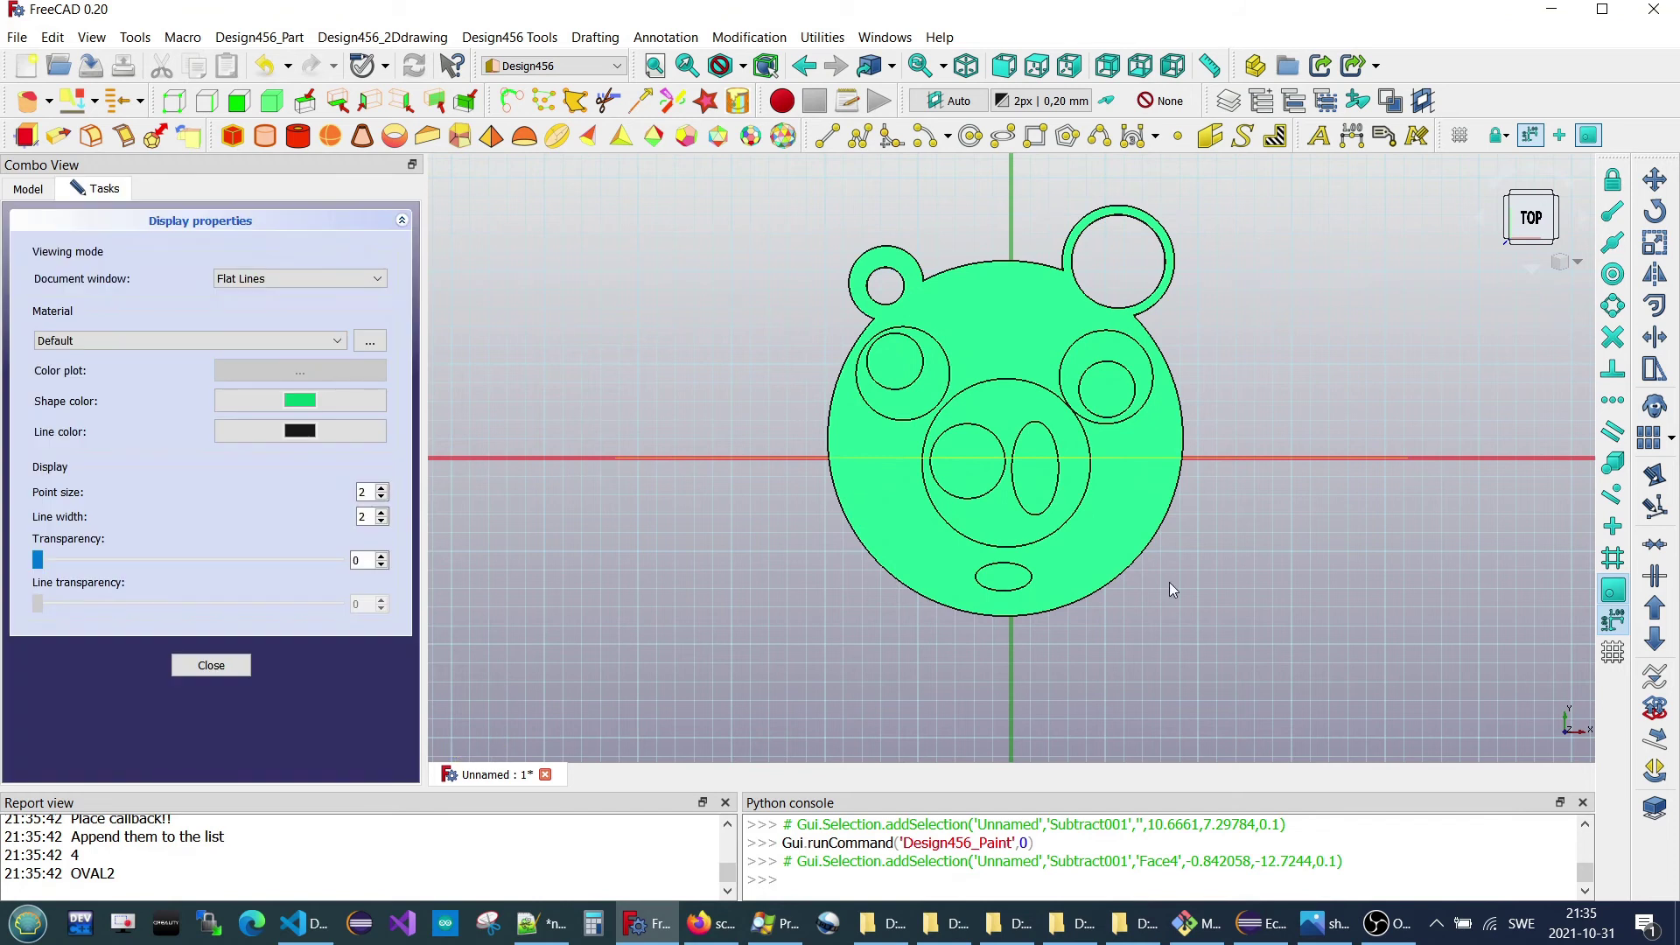
pyautogui.click(1020, 578)
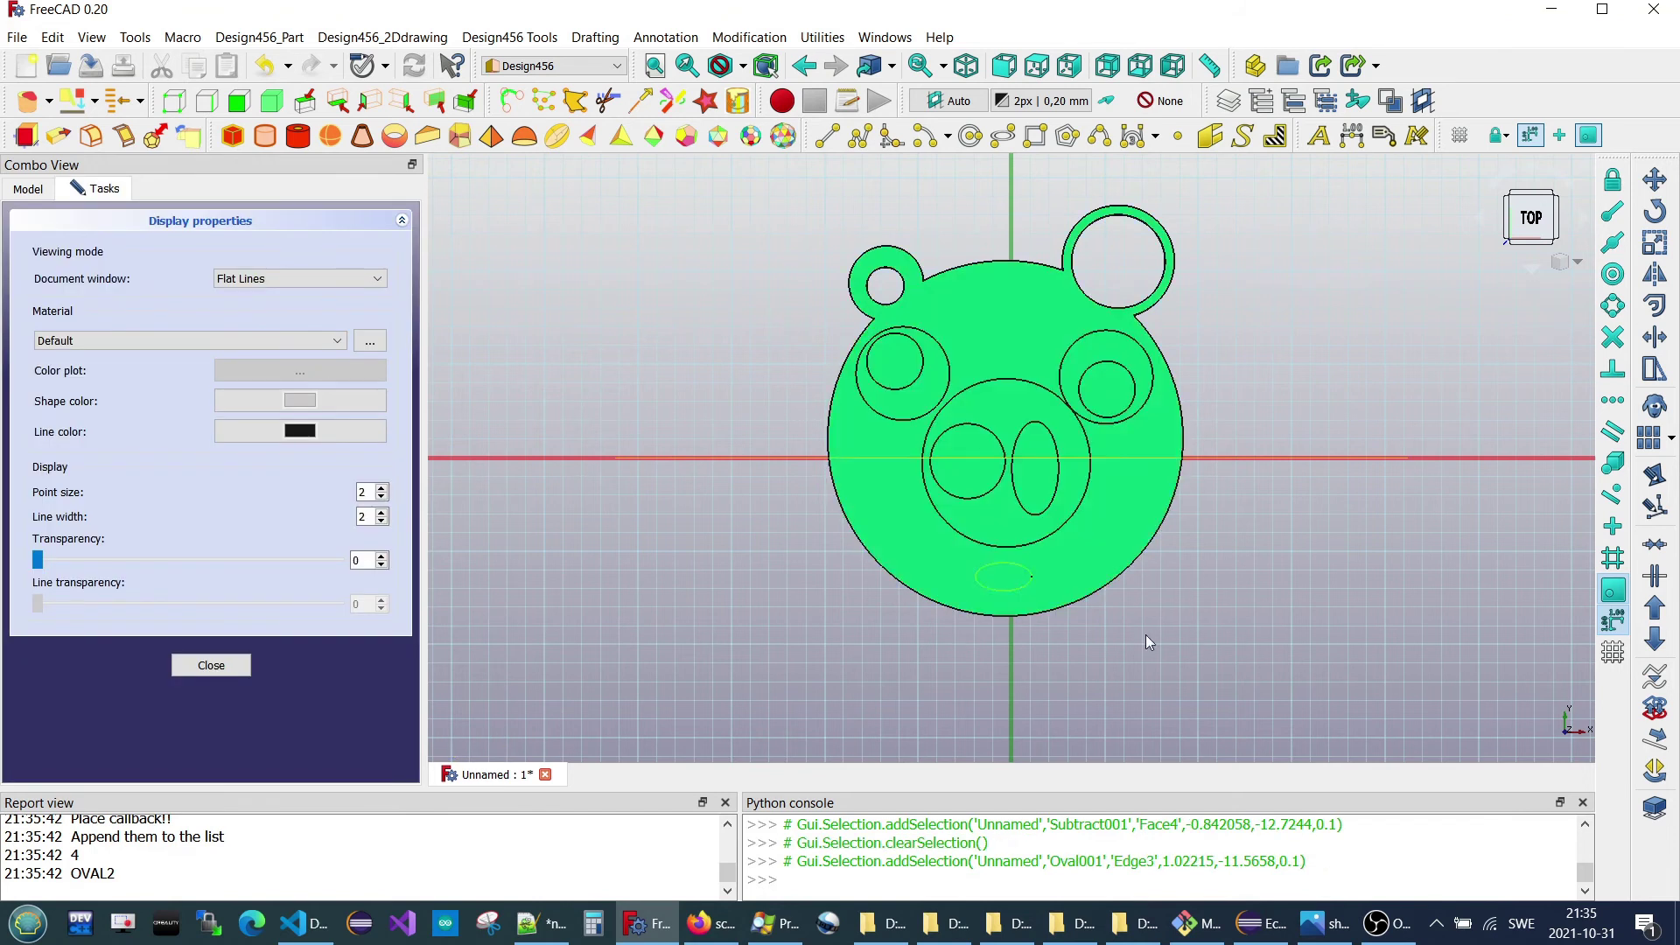
pyautogui.click(719, 646)
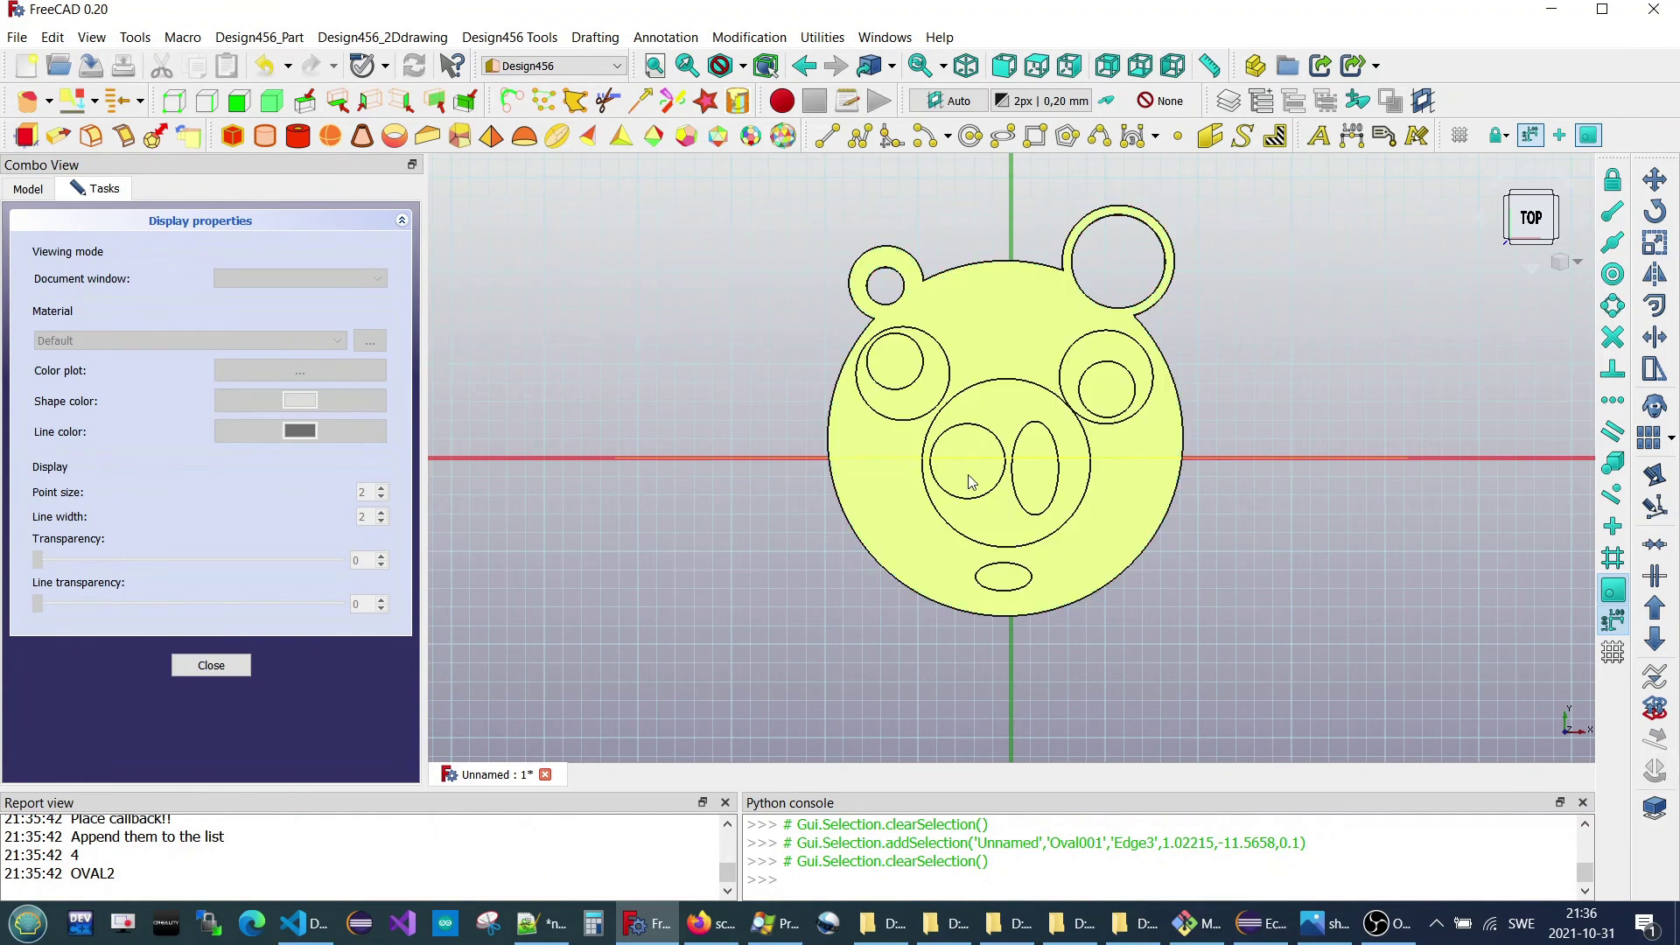
pyautogui.scroll(-4, 777, 377)
pyautogui.scroll(4, 906, 396)
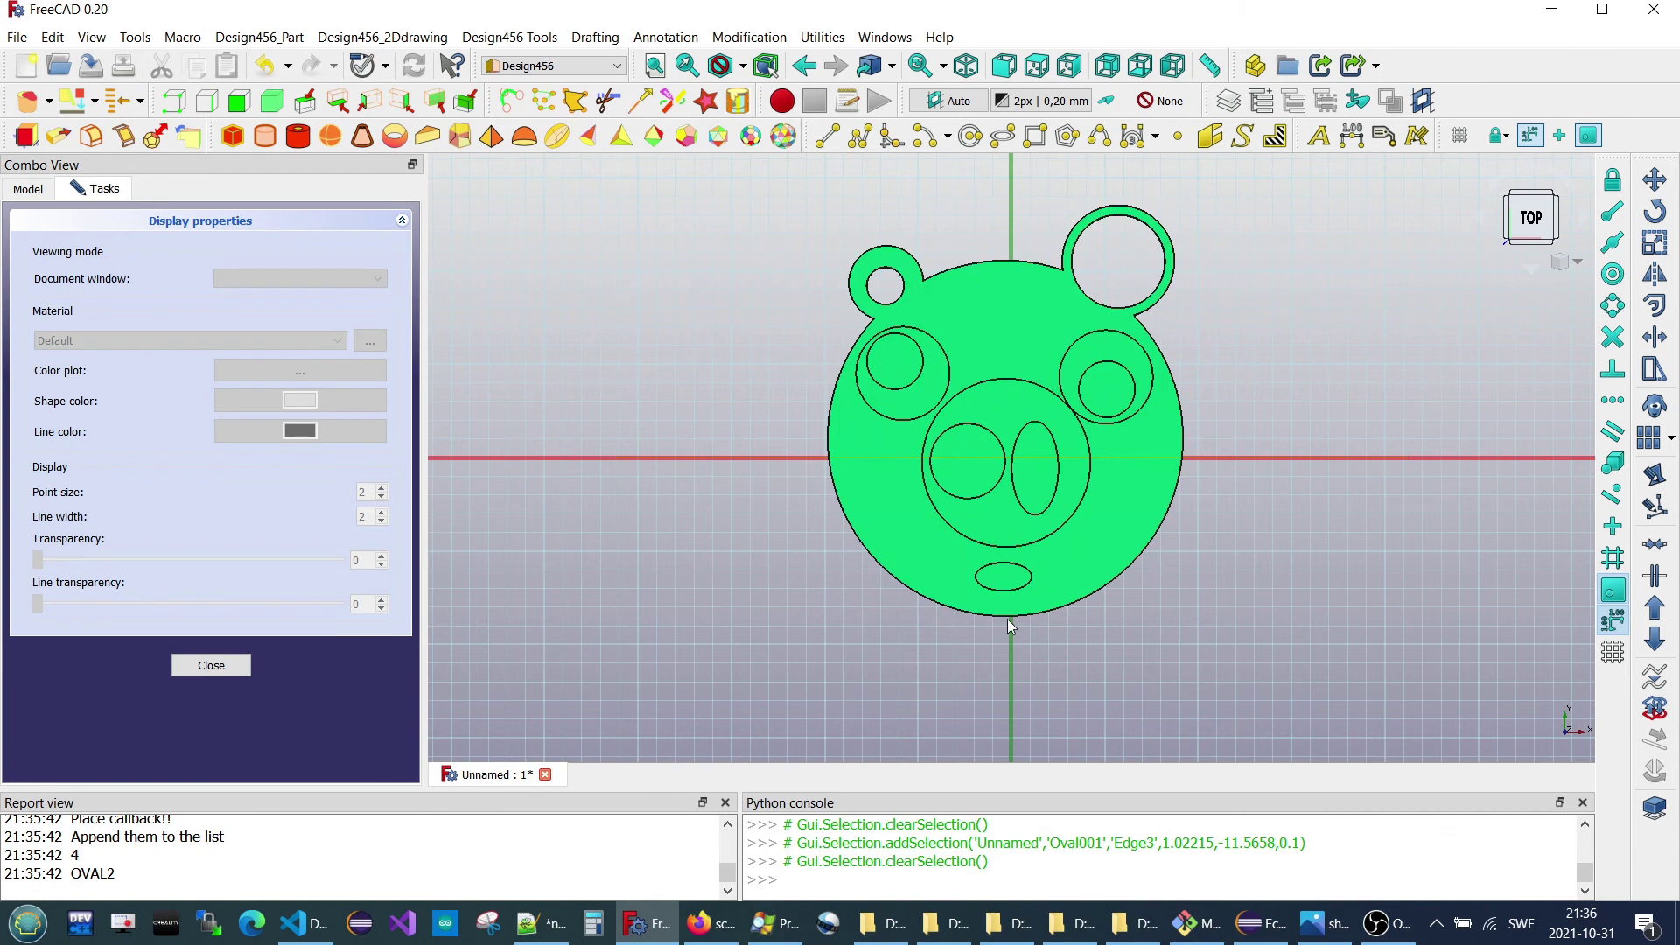
pyautogui.click(1004, 462)
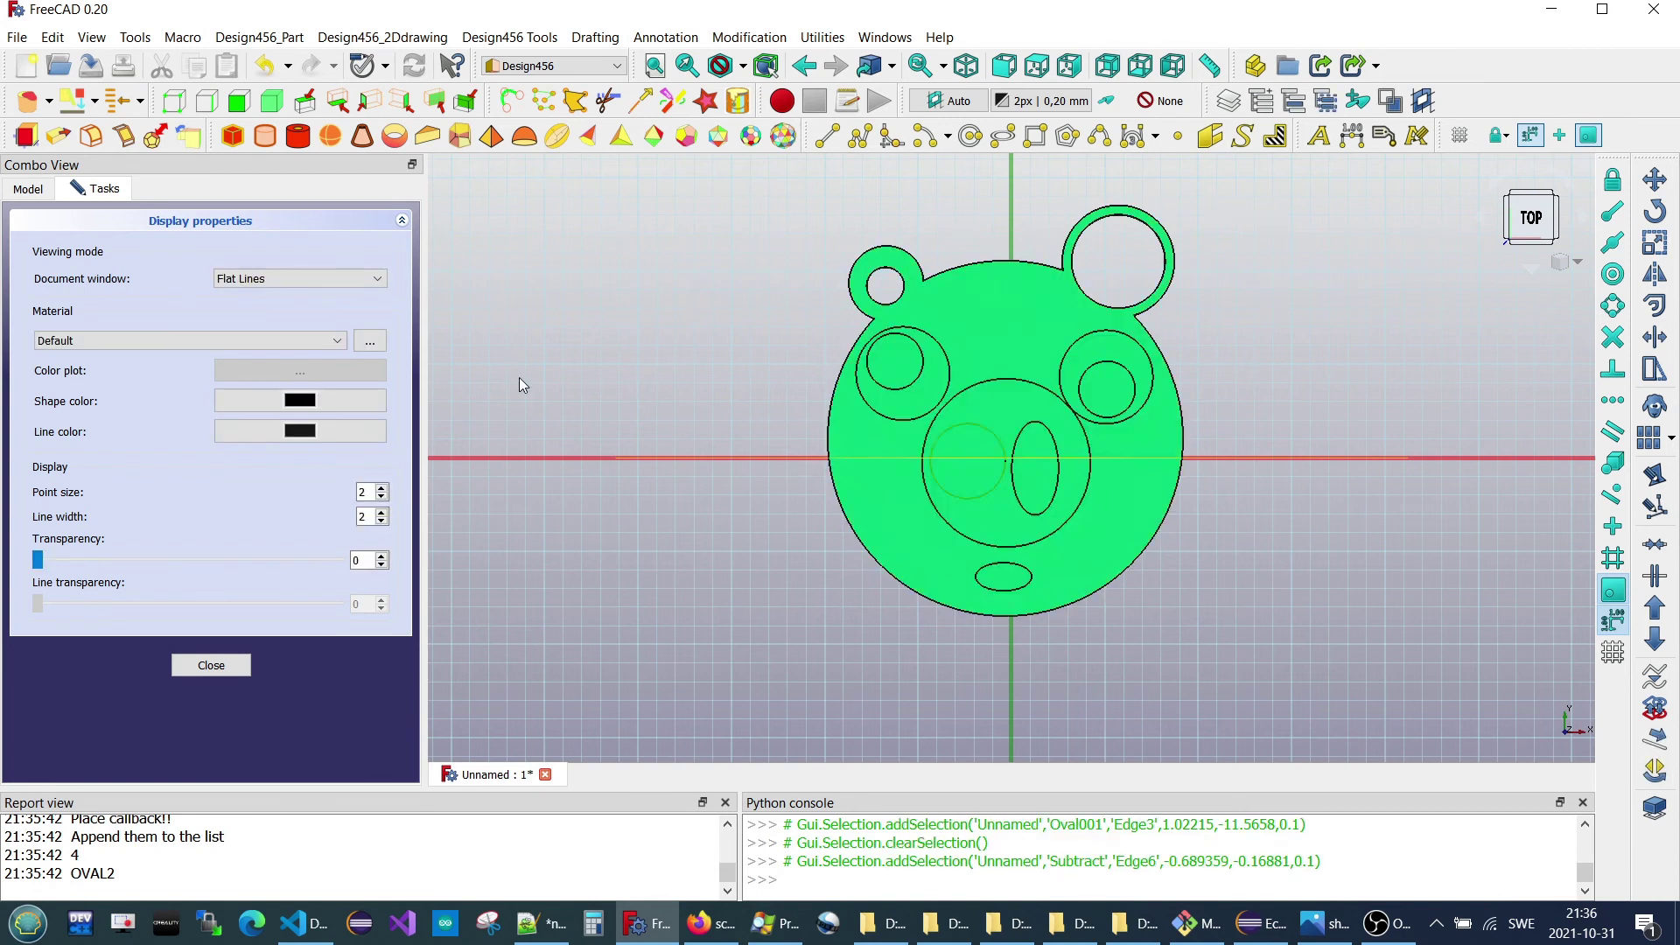
pyautogui.click(289, 401)
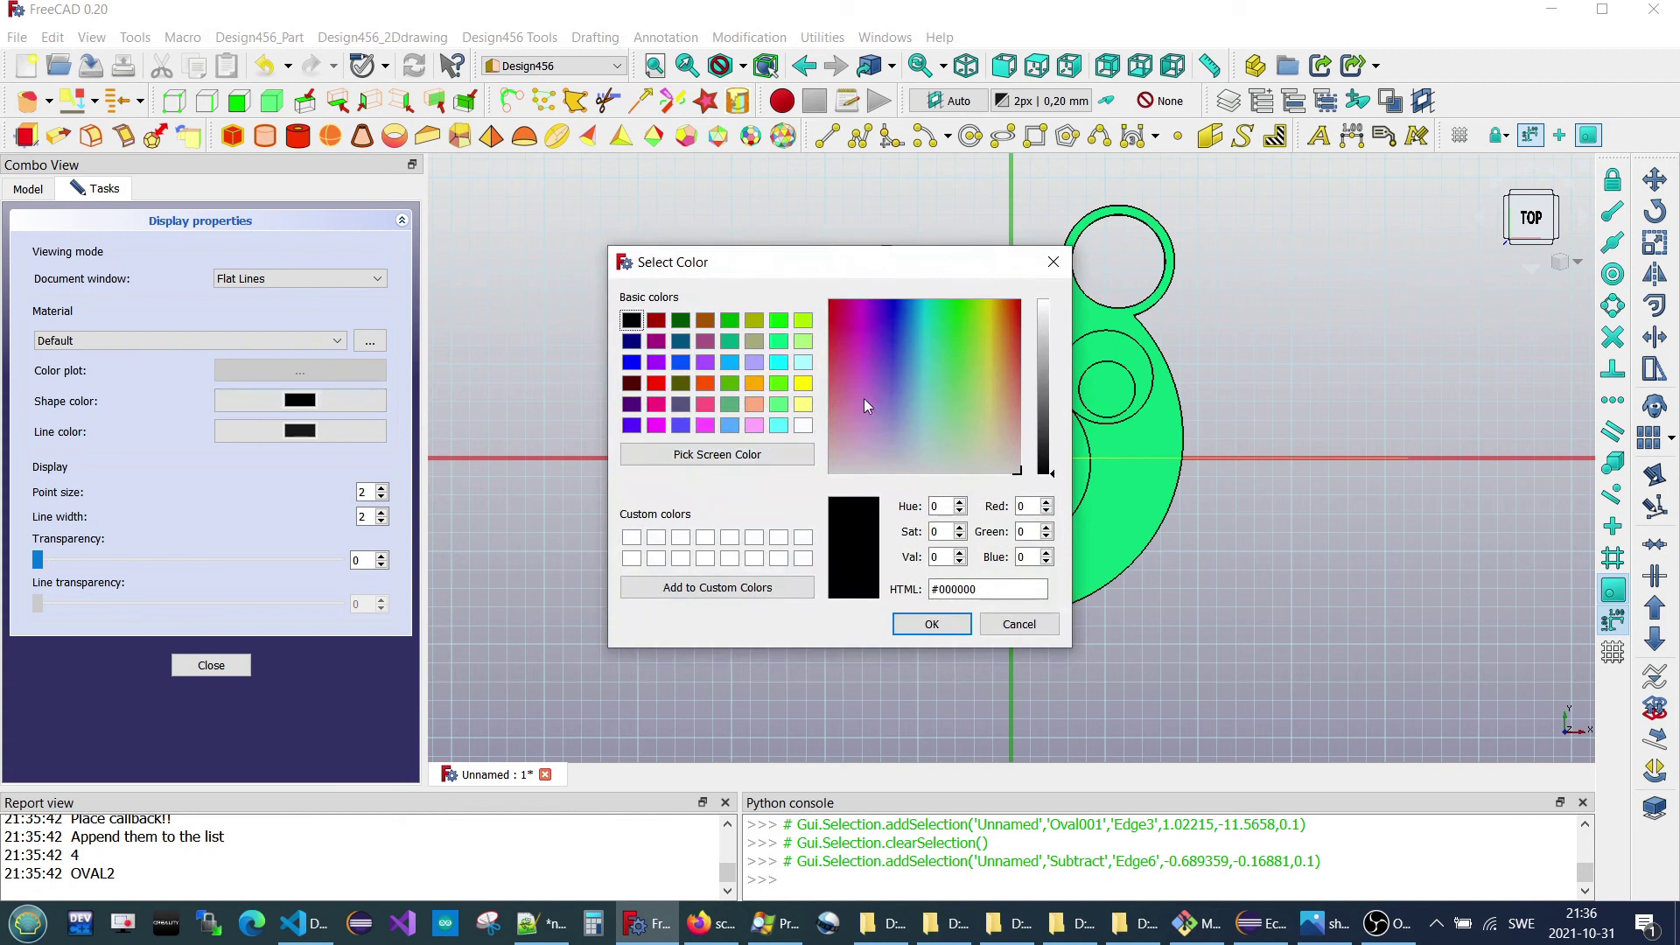
pyautogui.click(1019, 624)
# - Attempt to subtract the nostril from the snout circle, dismiss the error, and close the appearance edit
pyautogui.click(1081, 503)
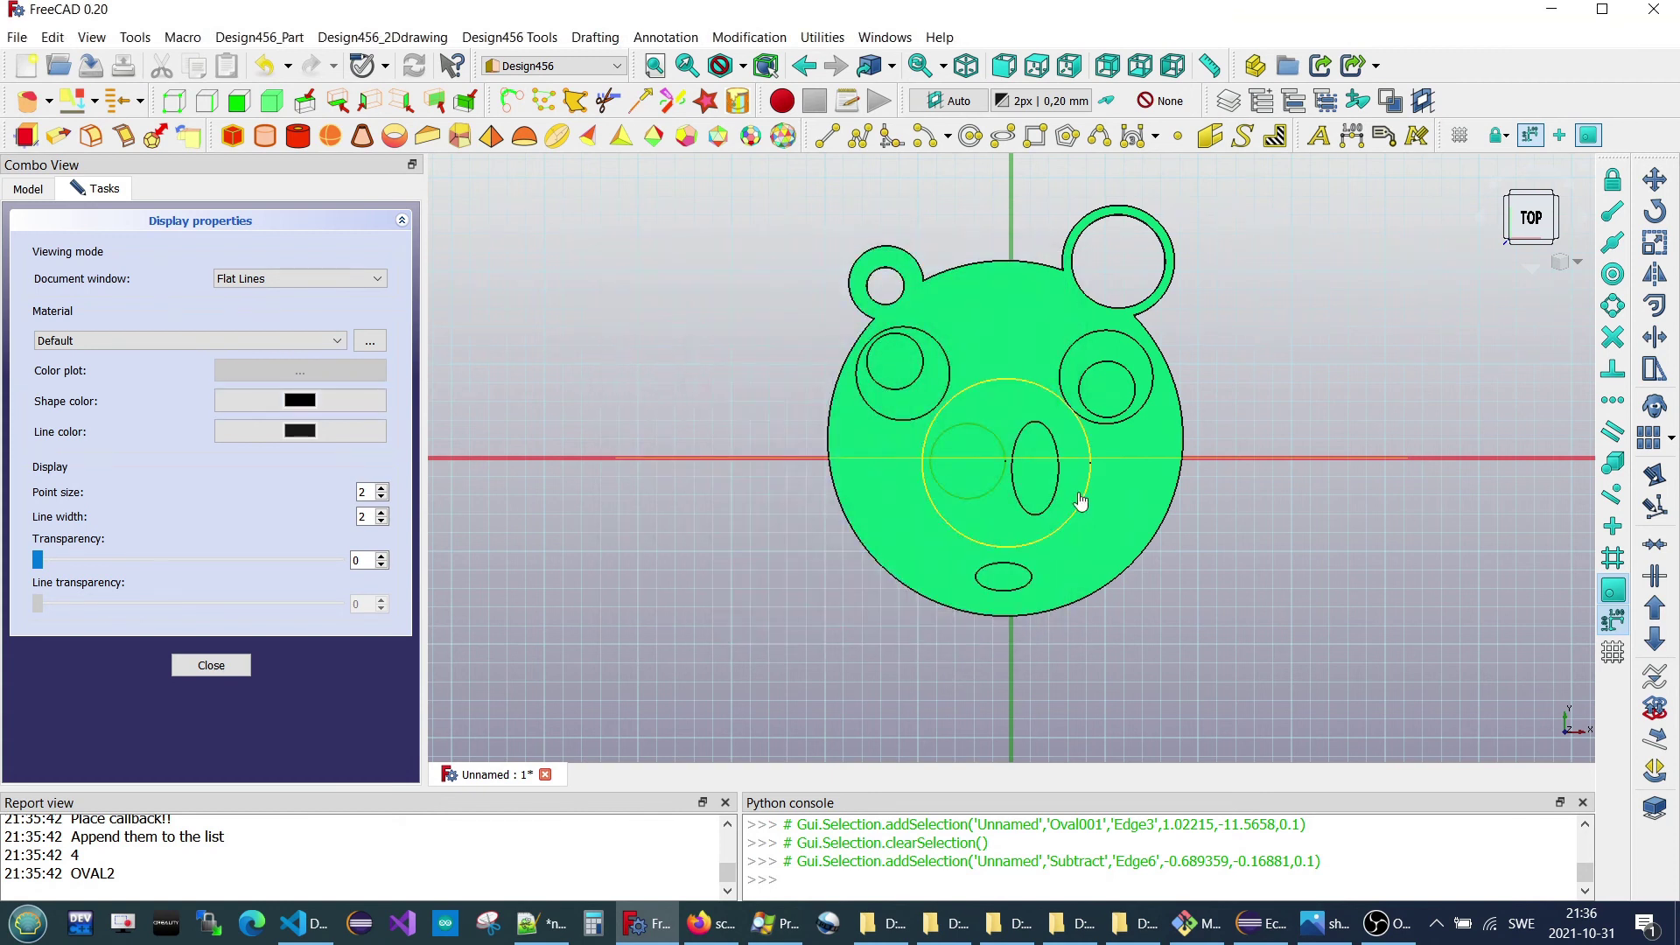
pyautogui.click(960, 490)
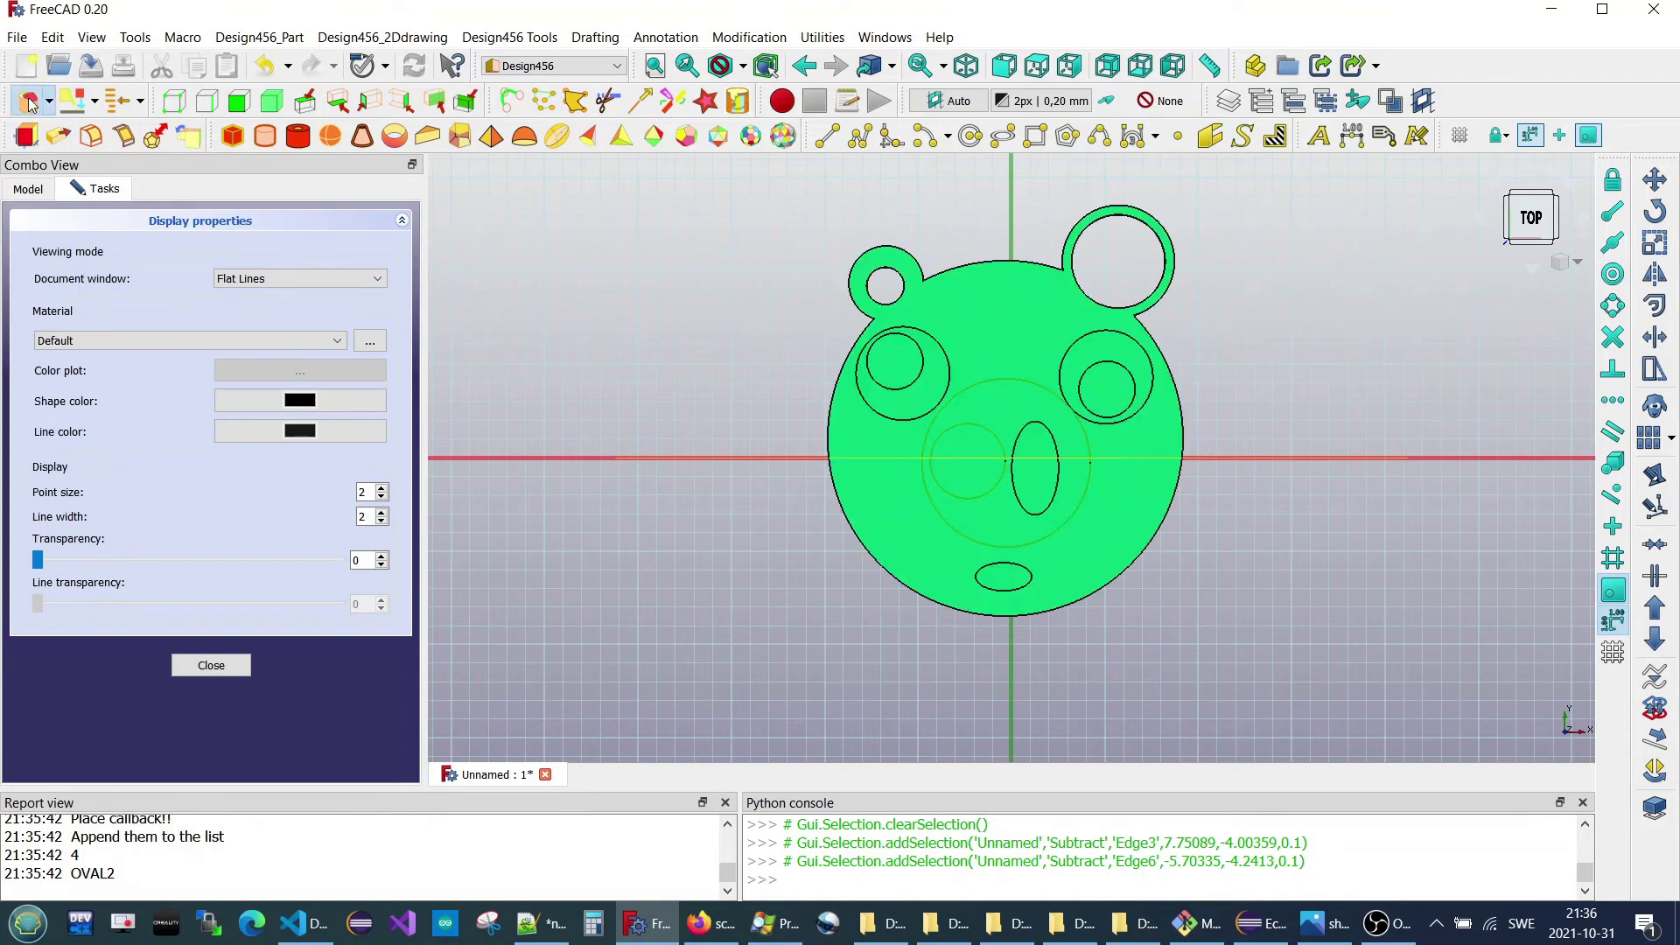
pyautogui.click(70, 137)
pyautogui.click(943, 478)
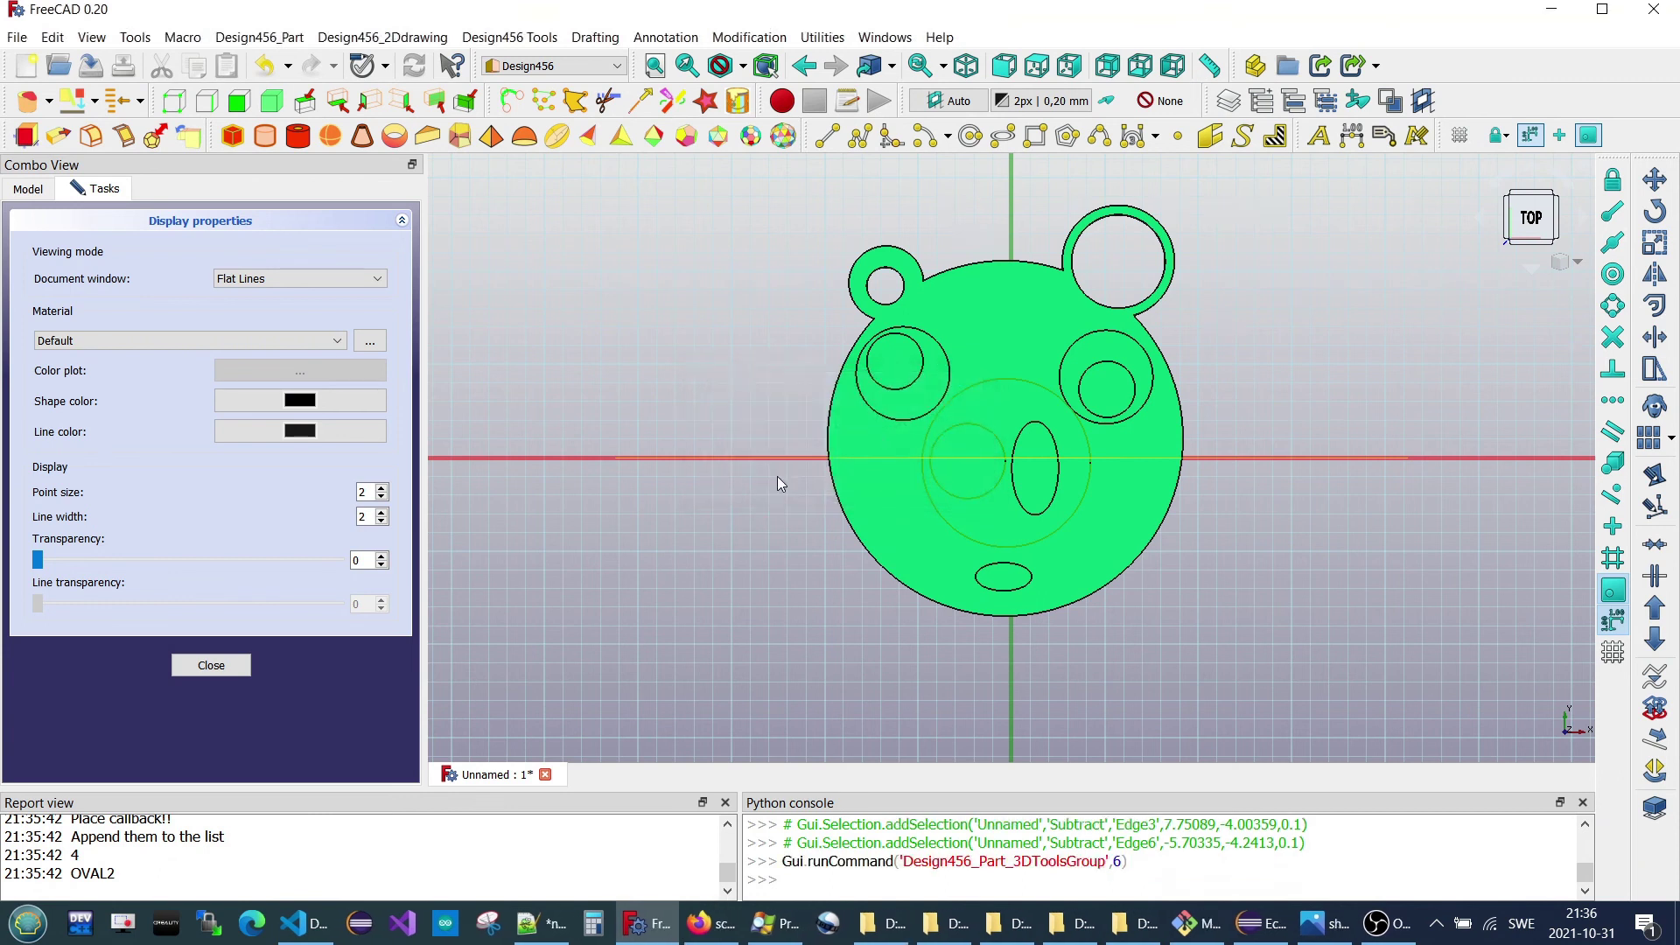
pyautogui.click(928, 502)
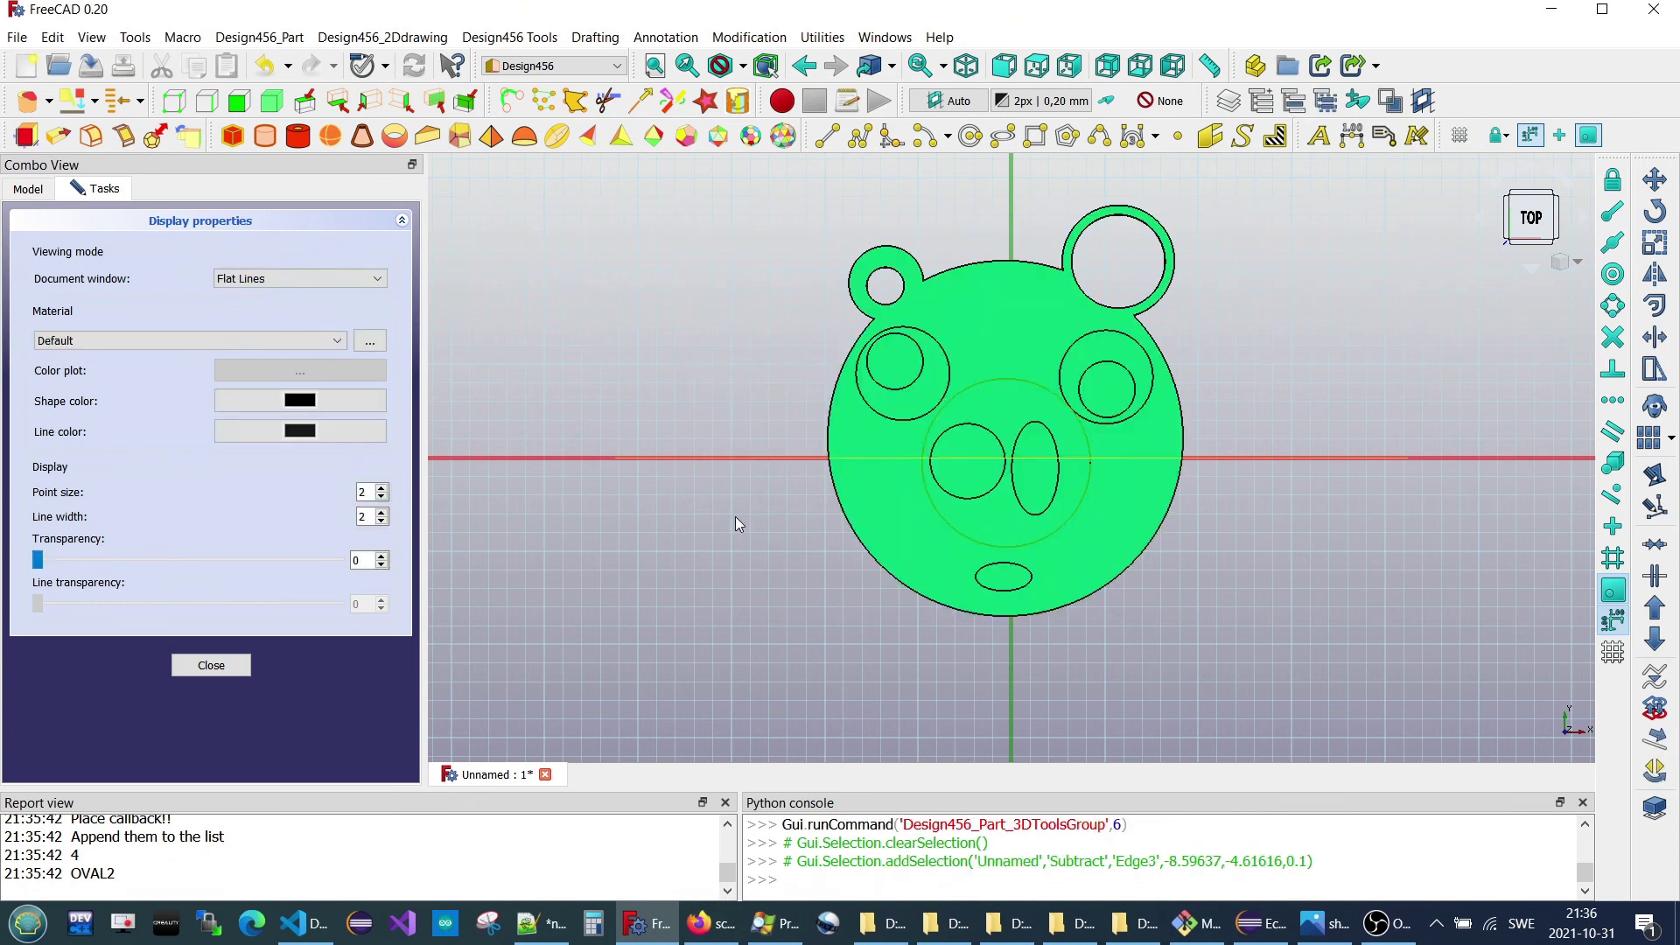
pyautogui.click(211, 665)
# - Orbit and zoom the pig plate into a tilted perspective view
pyautogui.scroll(-2, 1111, 516)
pyautogui.scroll(4, 1116, 513)
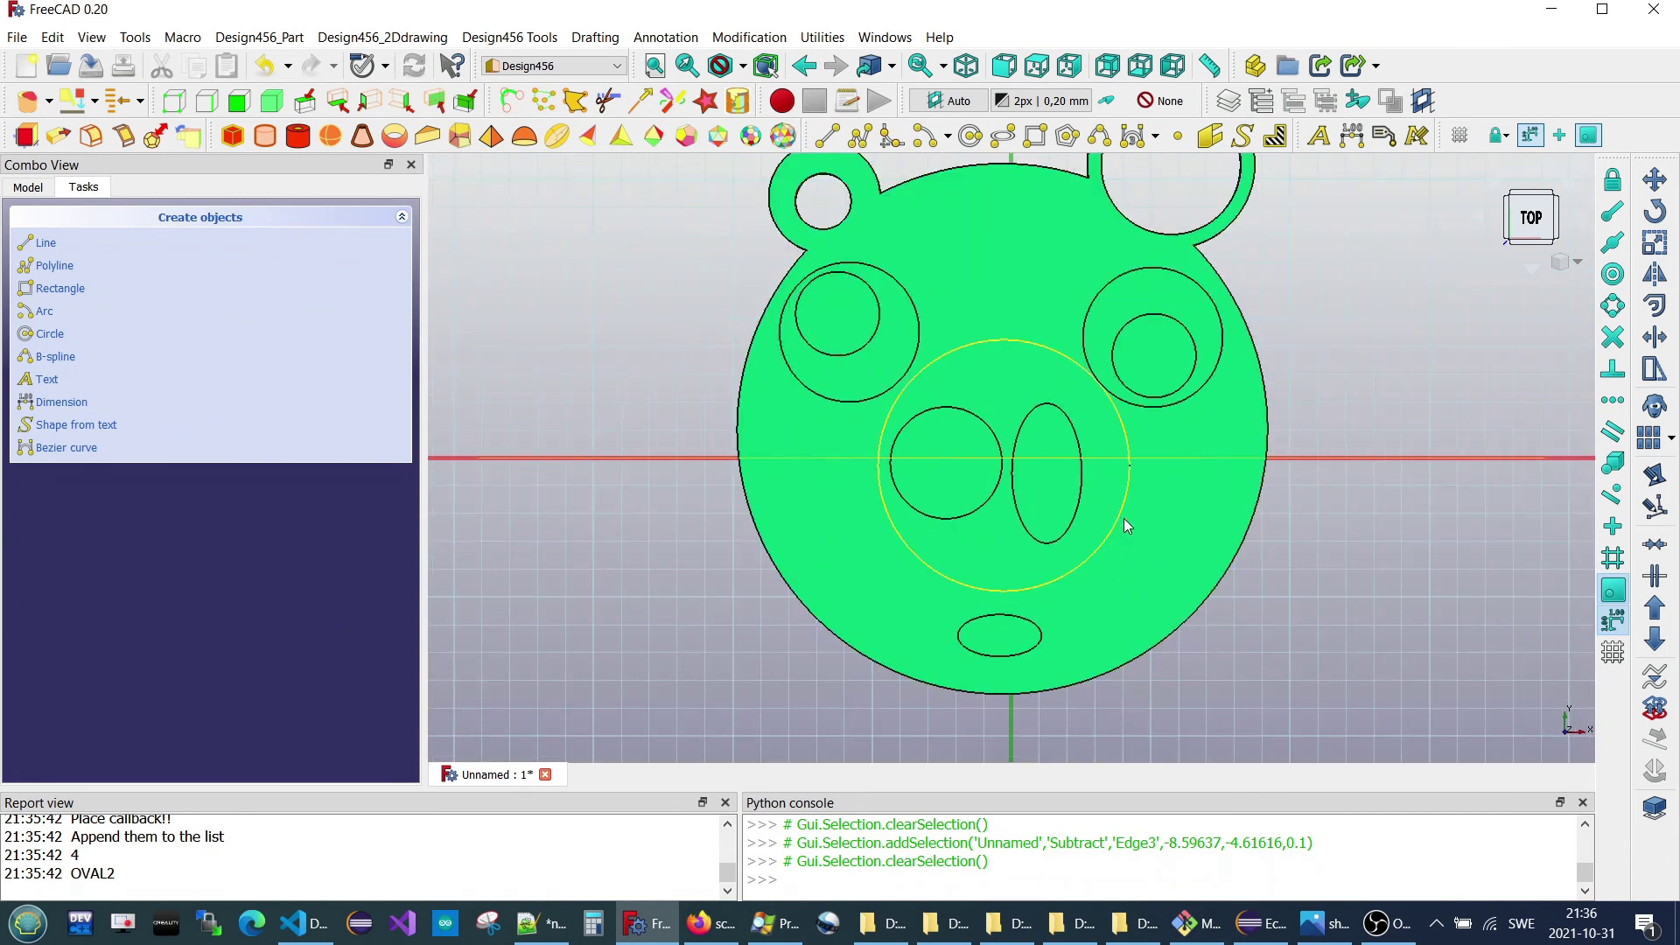
pyautogui.scroll(-2, 1164, 522)
pyautogui.scroll(-2, 1164, 521)
pyautogui.moveTo(1238, 494)
pyautogui.mouseDown(button='middle')
pyautogui.moveTo(1165, 446)
pyautogui.moveTo(1181, 498)
pyautogui.moveTo(1226, 488)
pyautogui.moveTo(1140, 529)
pyautogui.mouseUp(button='middle')
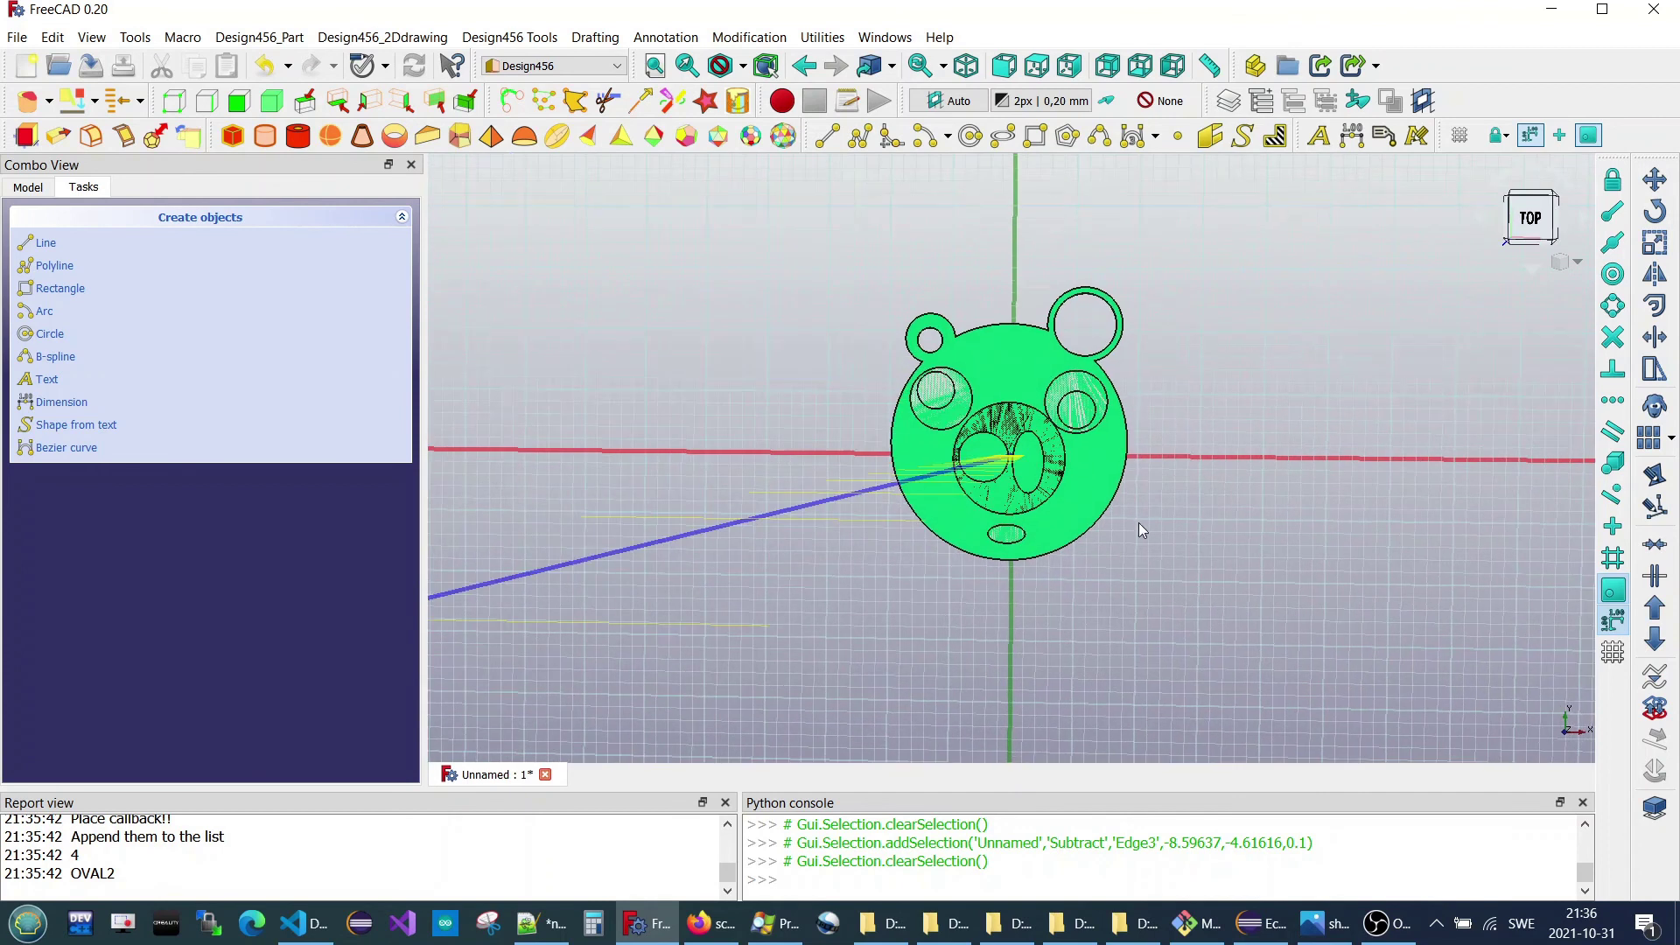
pyautogui.scroll(2, 1094, 529)
pyautogui.click(1050, 529)
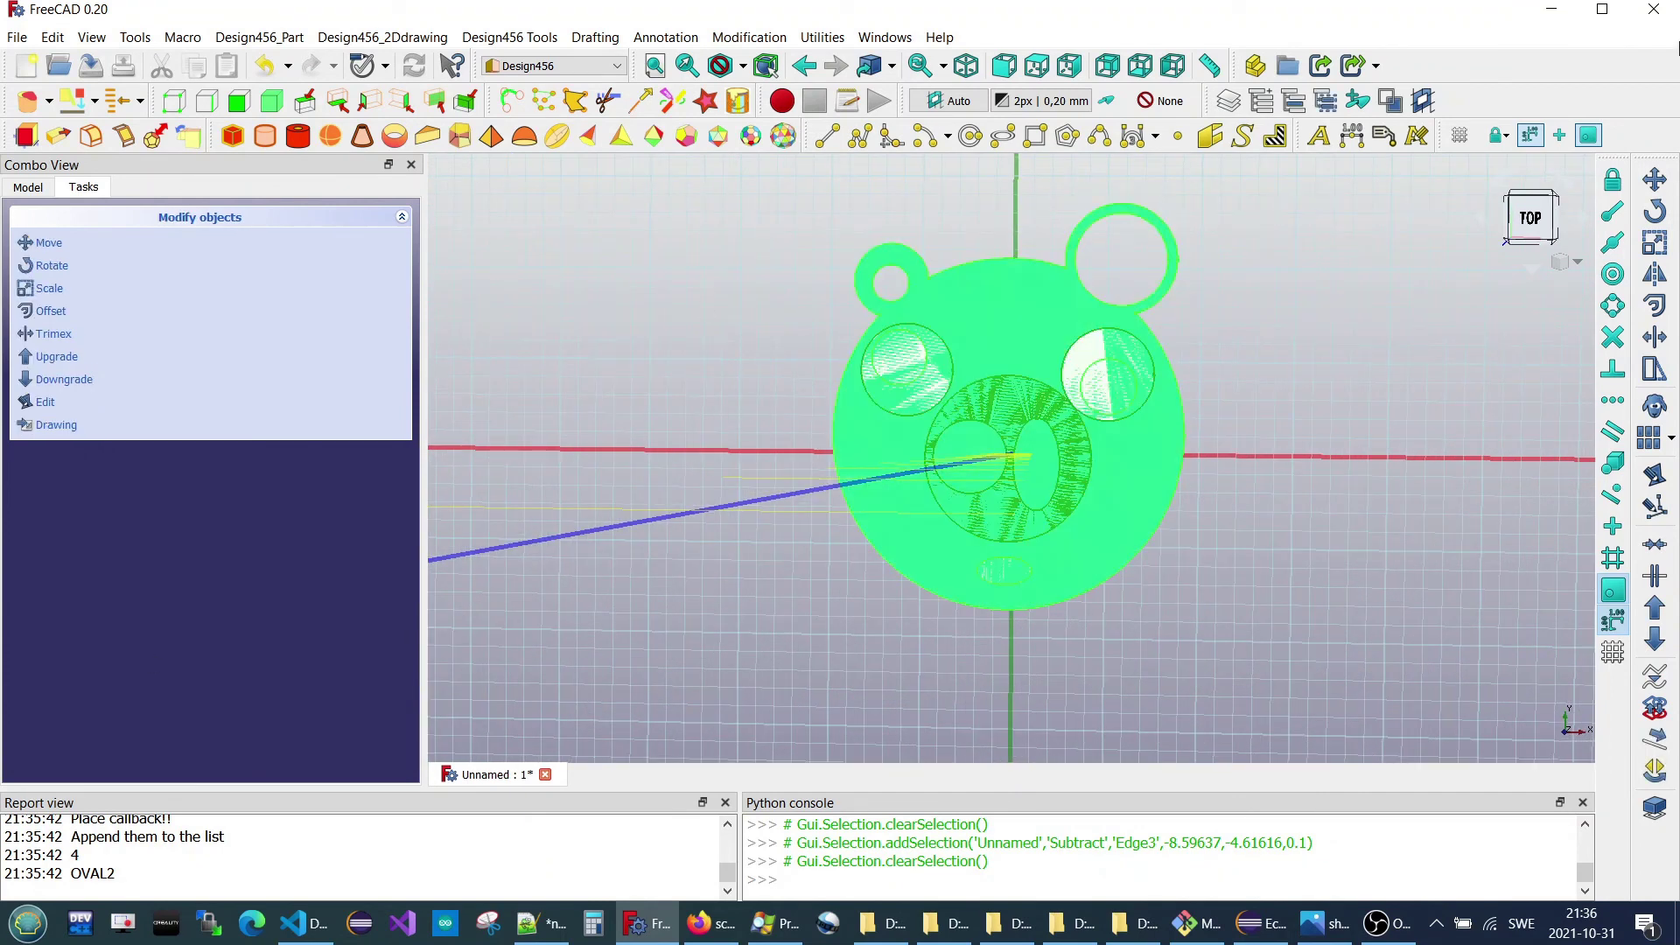
pyautogui.click(1313, 570)
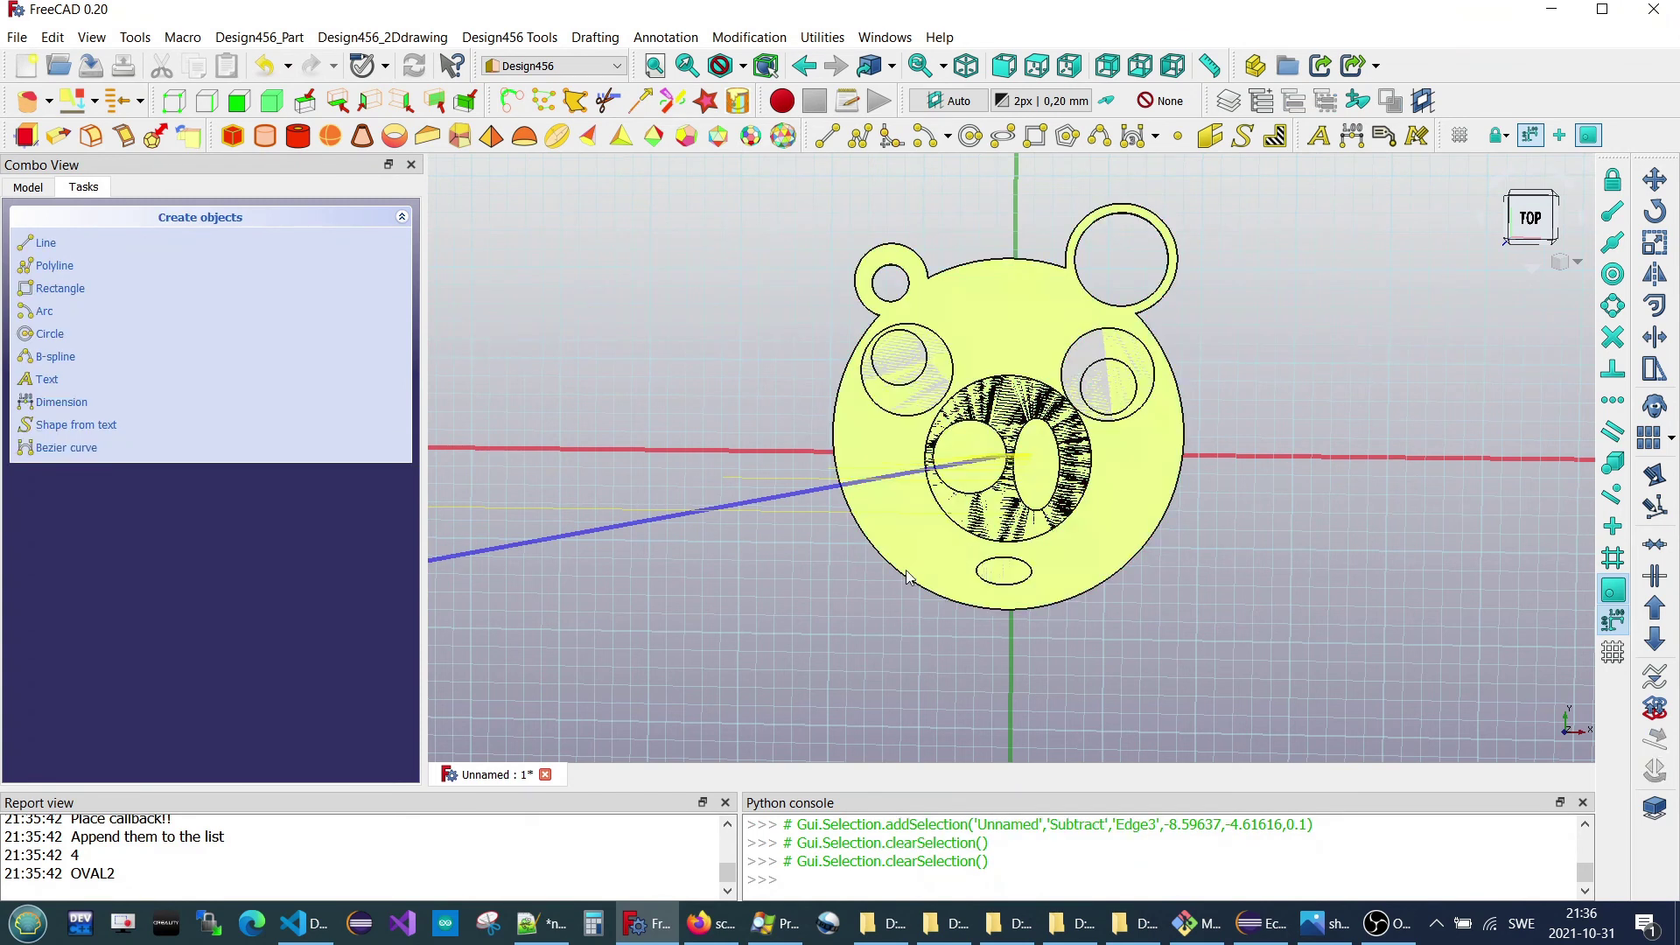
# - Select the left eye circles and show the Model tree down to Paint001
pyautogui.click(980, 352)
pyautogui.click(896, 355)
pyautogui.click(807, 360)
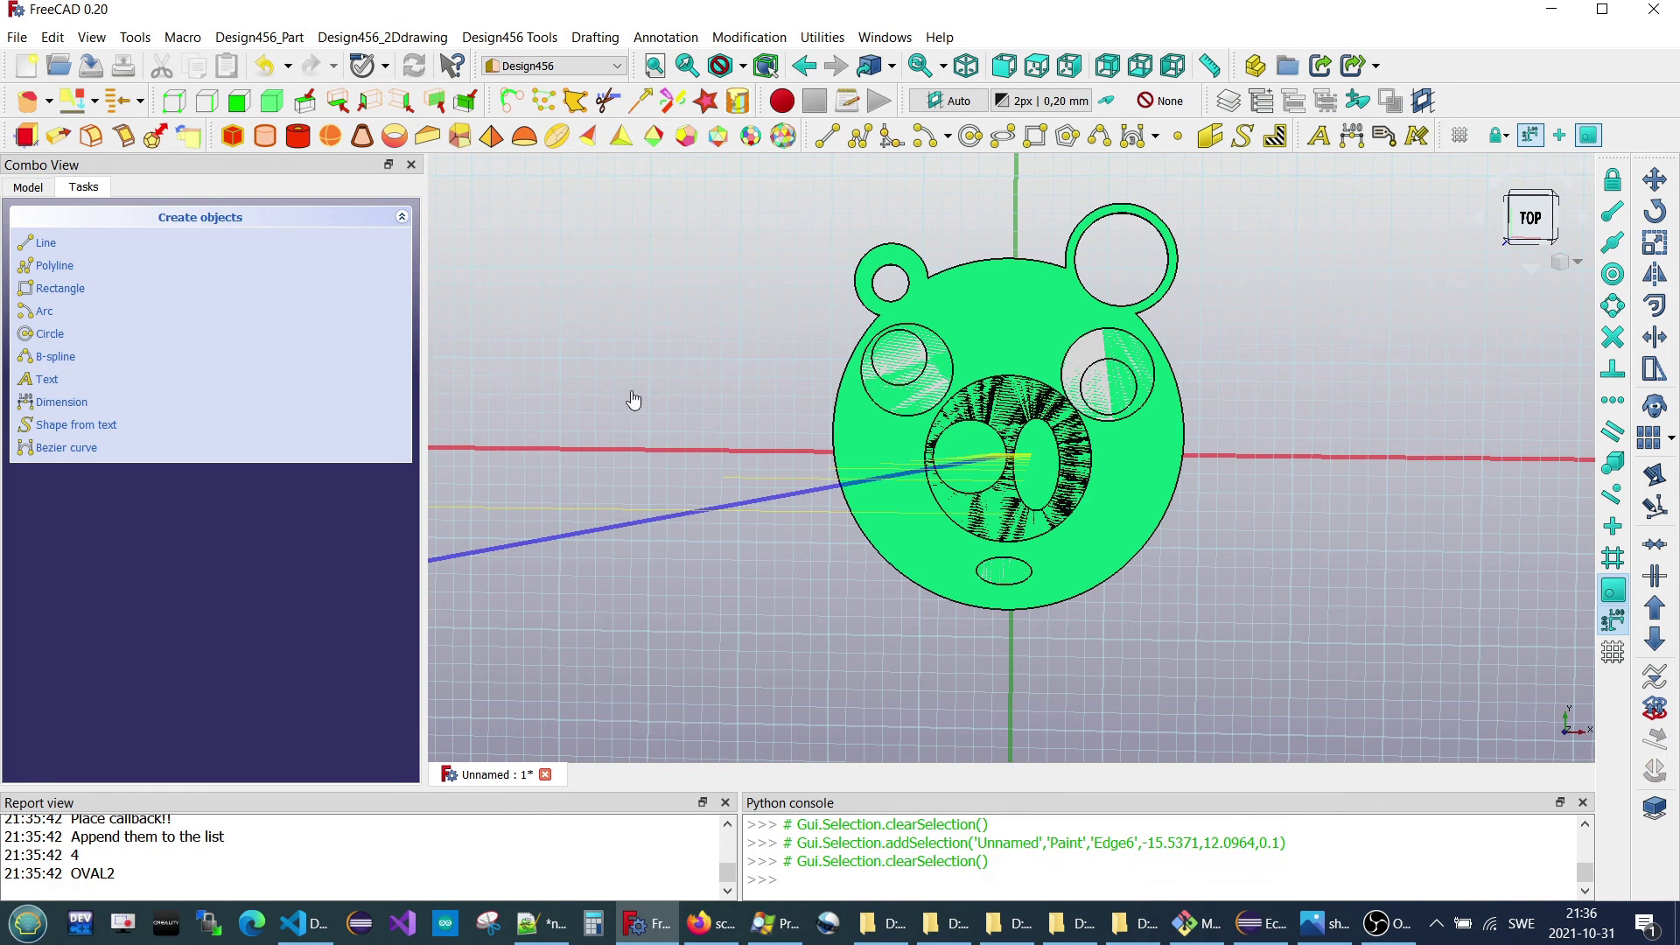
pyautogui.click(908, 377)
pyautogui.click(924, 360)
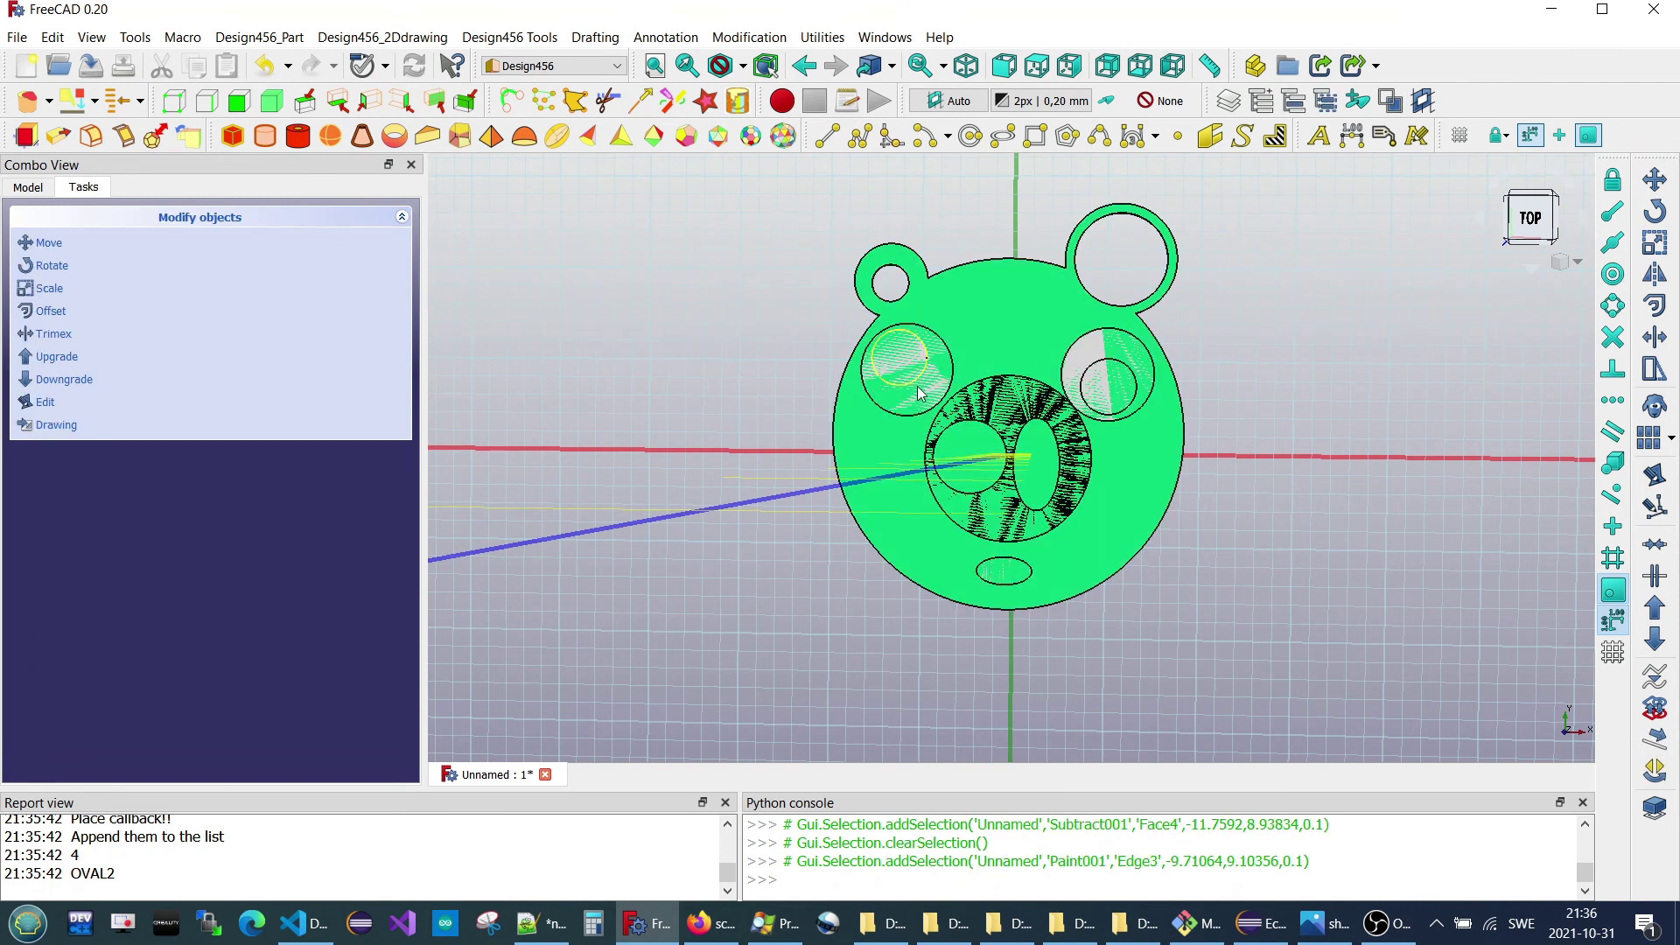
pyautogui.click(24, 185)
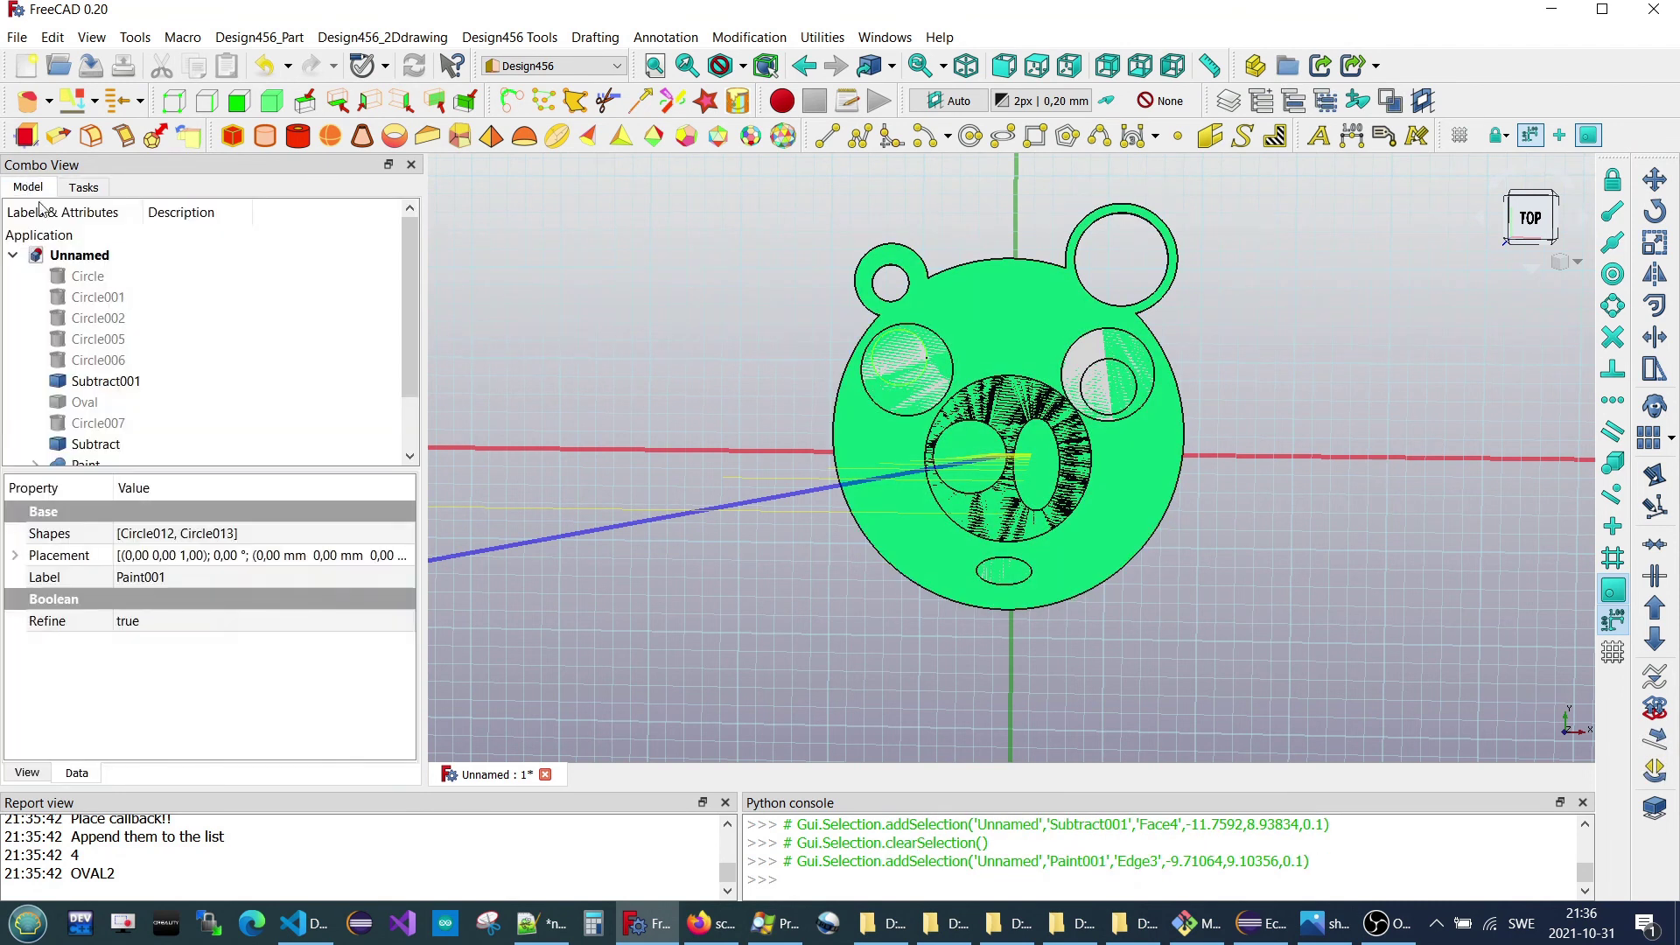
pyautogui.scroll(-1, 210, 406)
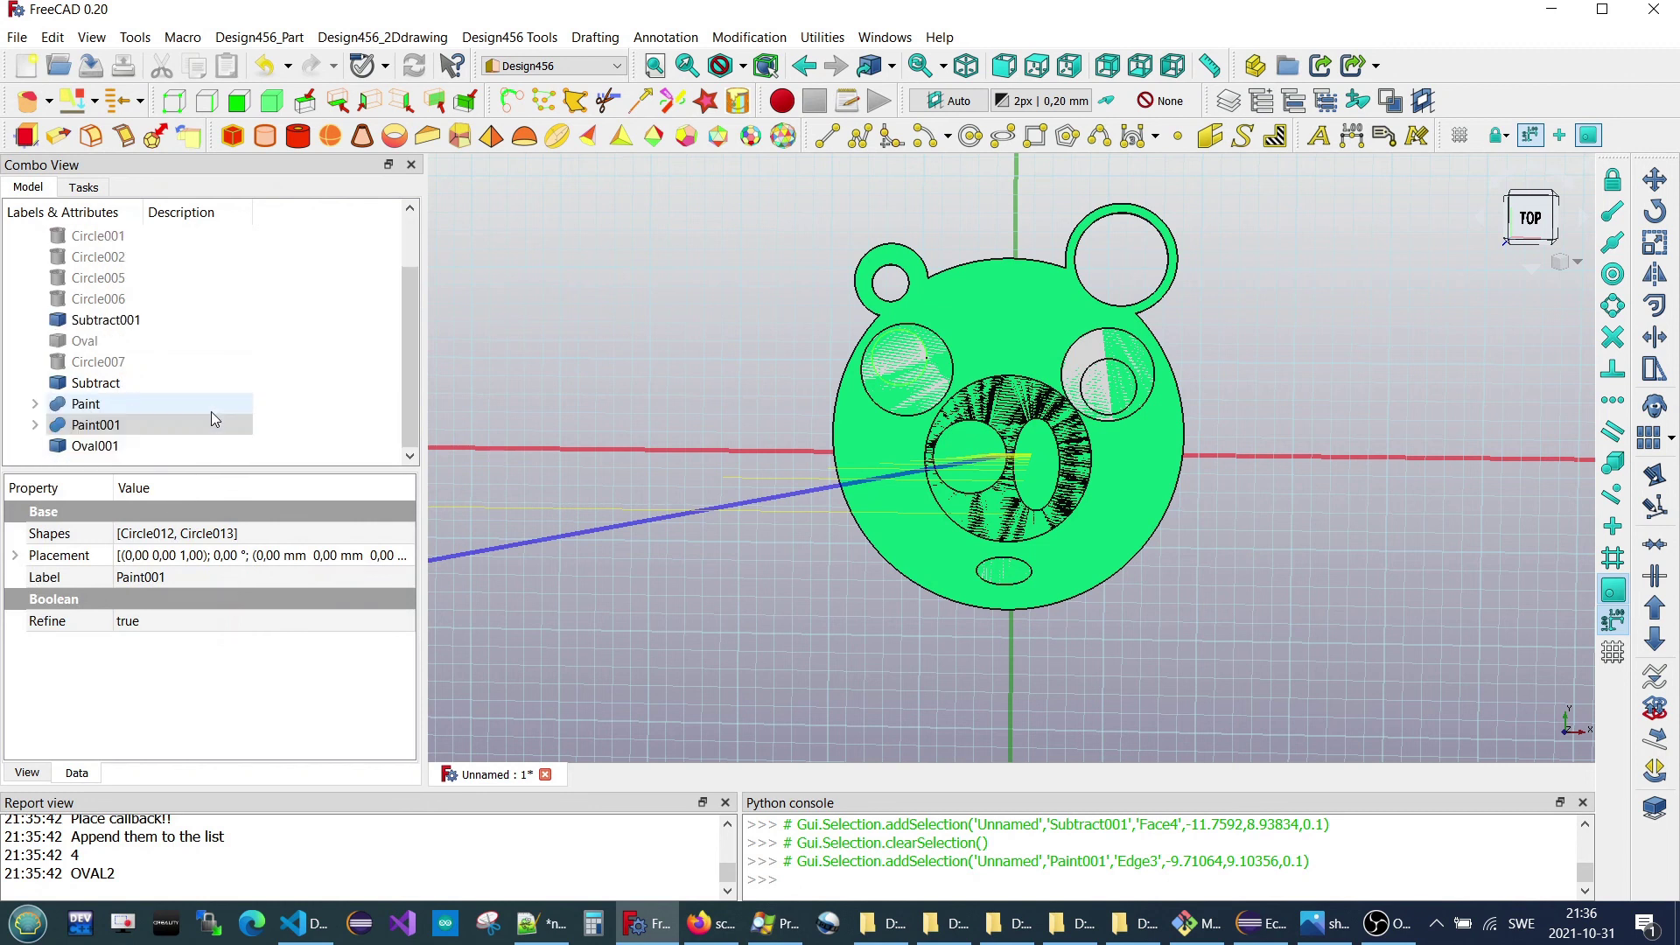
# - Set Paint001's Appearance shape colour to blue #1f39cc
pyautogui.rightClick(153, 425)
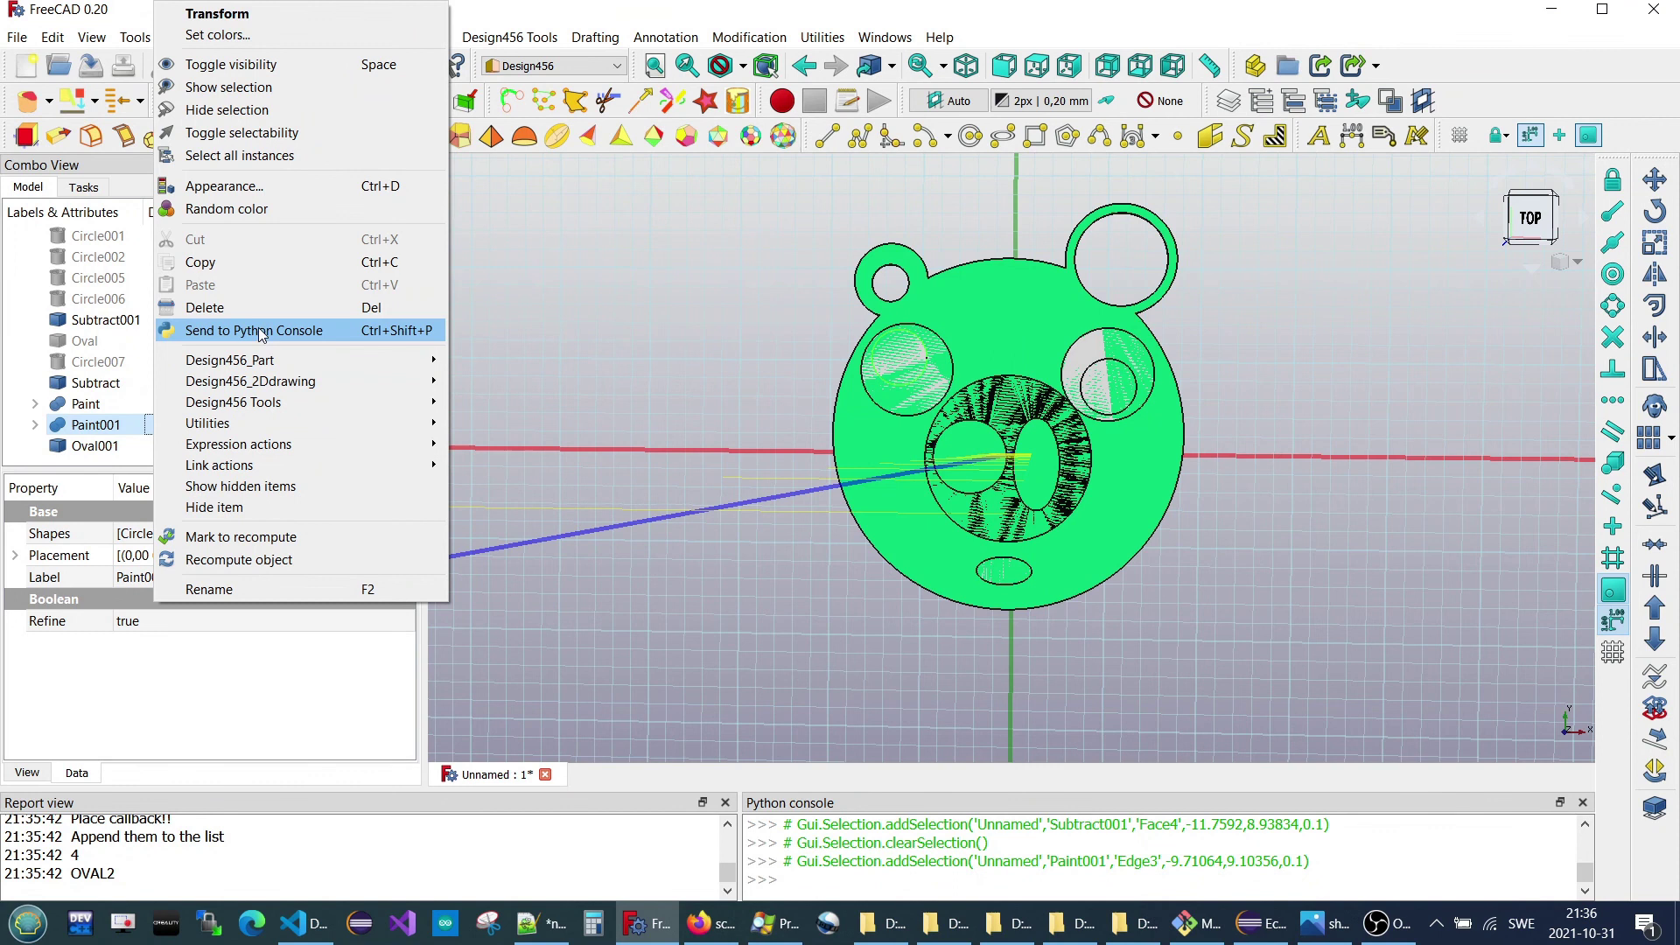
pyautogui.click(285, 188)
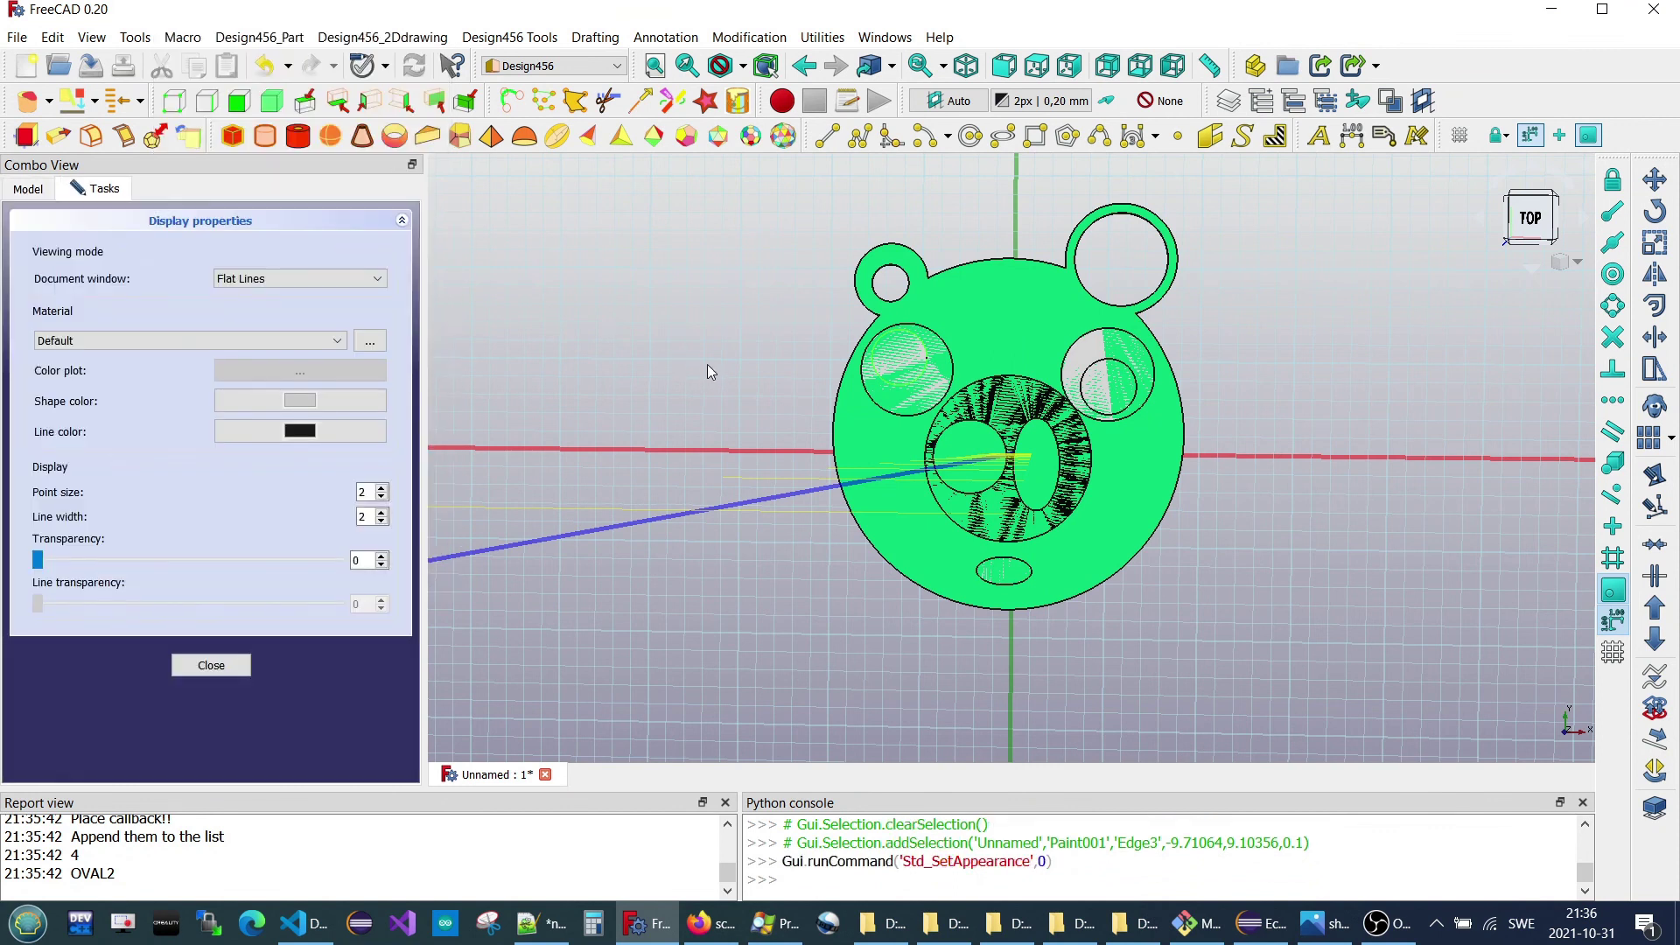
pyautogui.click(303, 401)
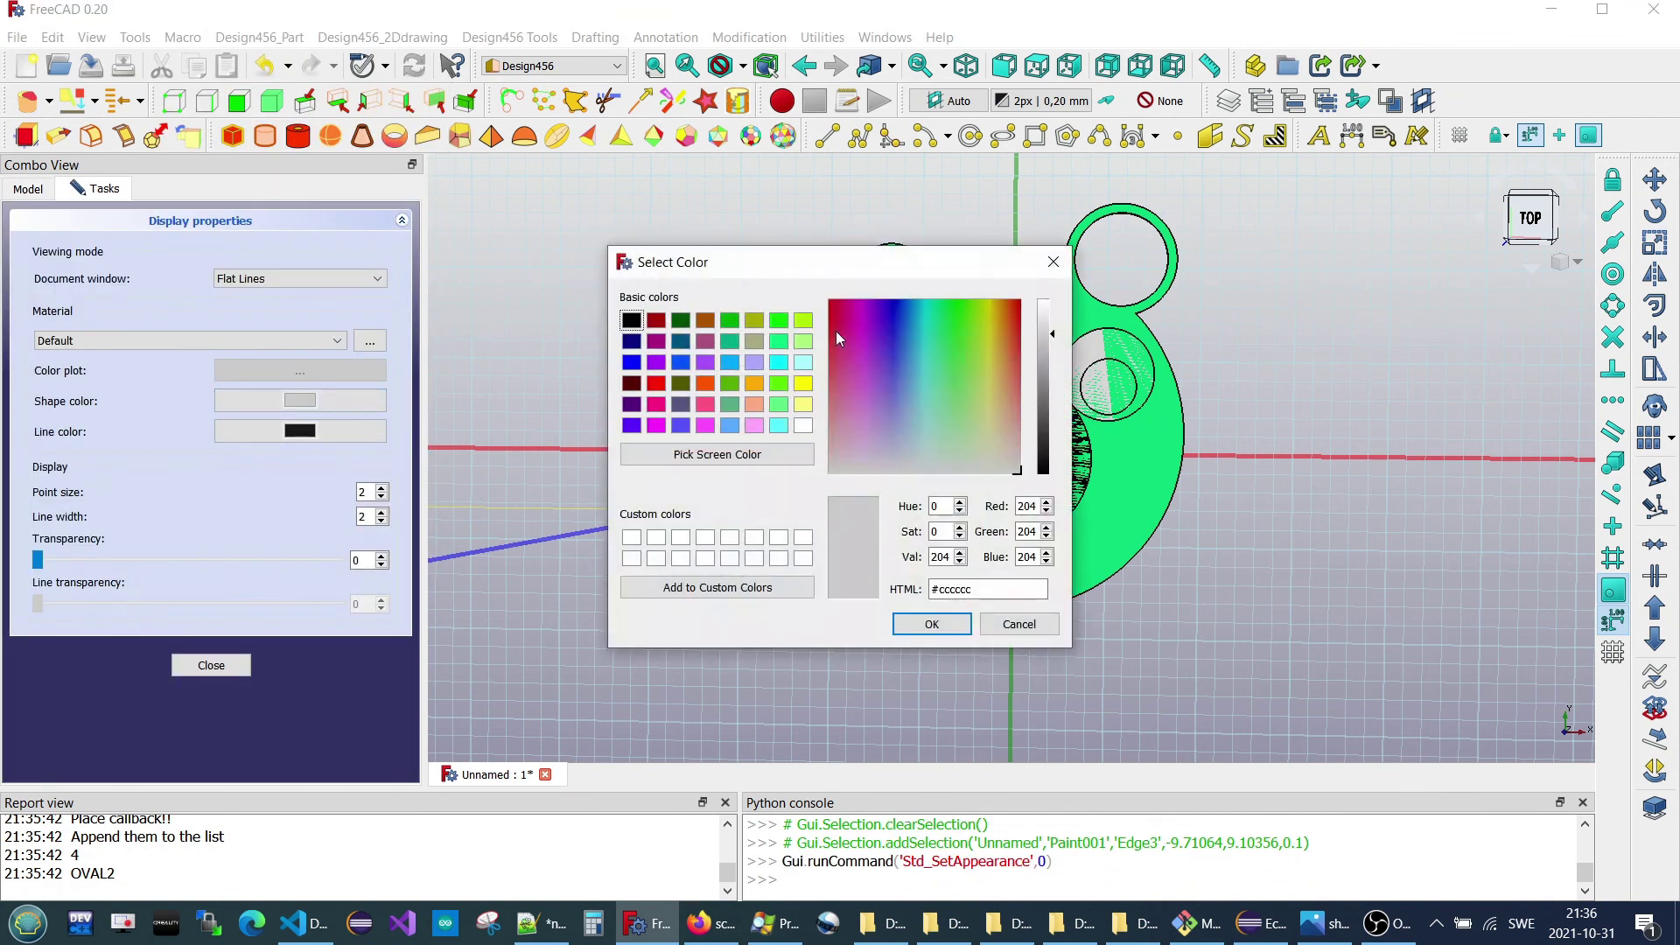
pyautogui.click(900, 329)
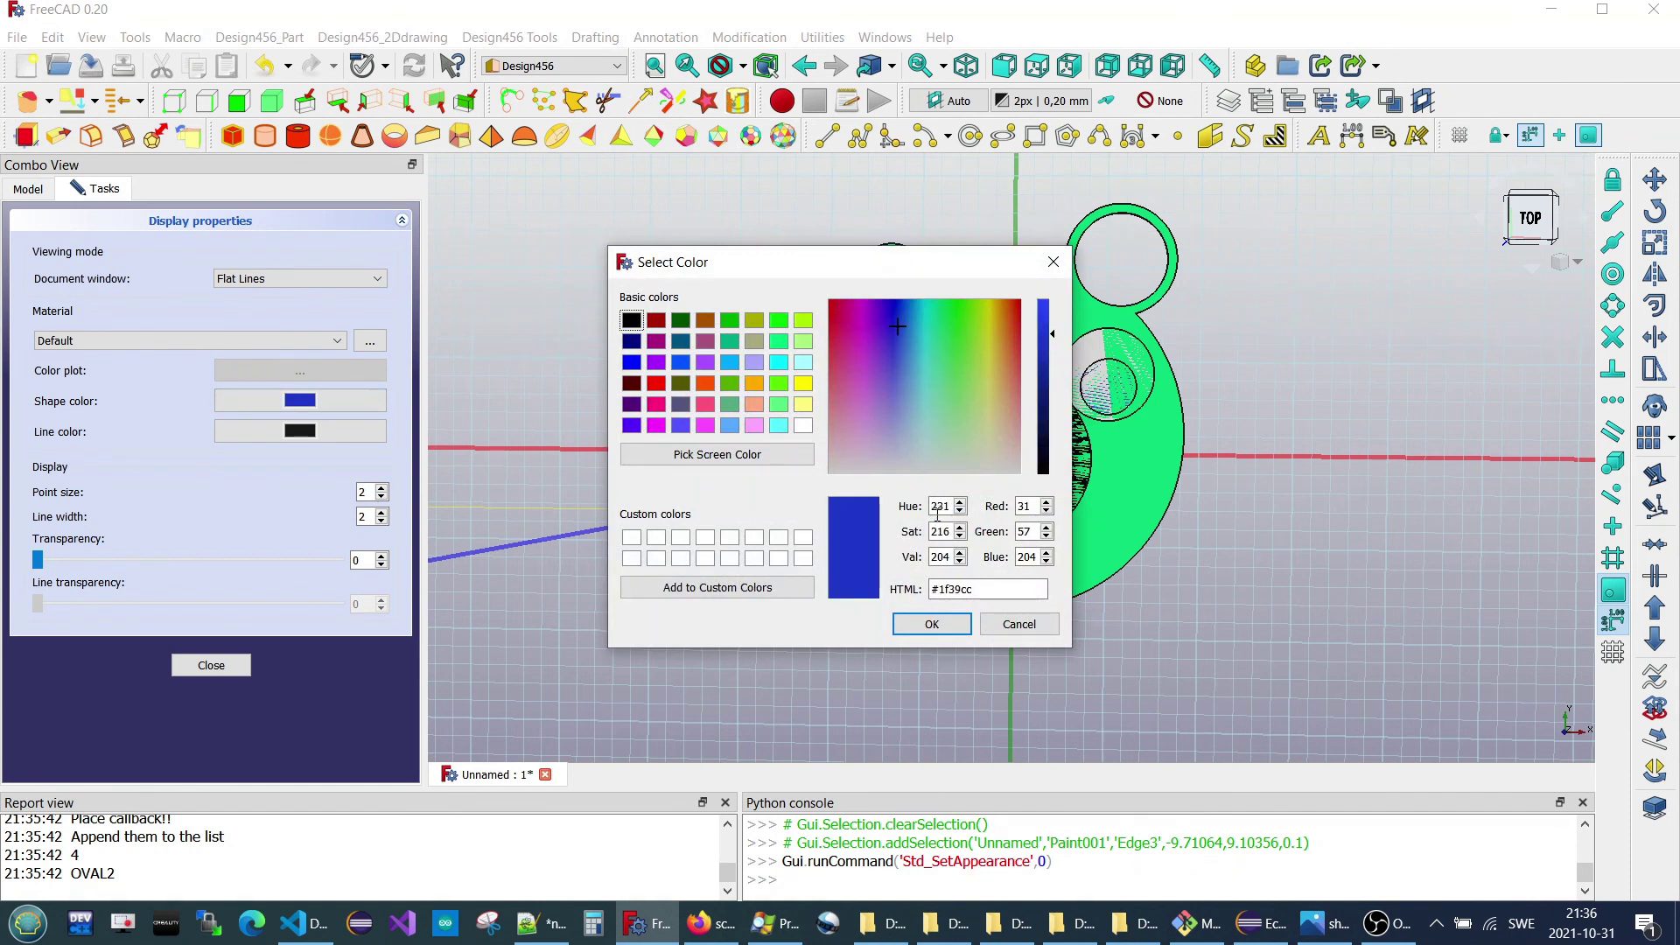
pyautogui.click(943, 627)
# - Select and deselect the eye circle and Paint object, then close the appearance settings
pyautogui.click(761, 601)
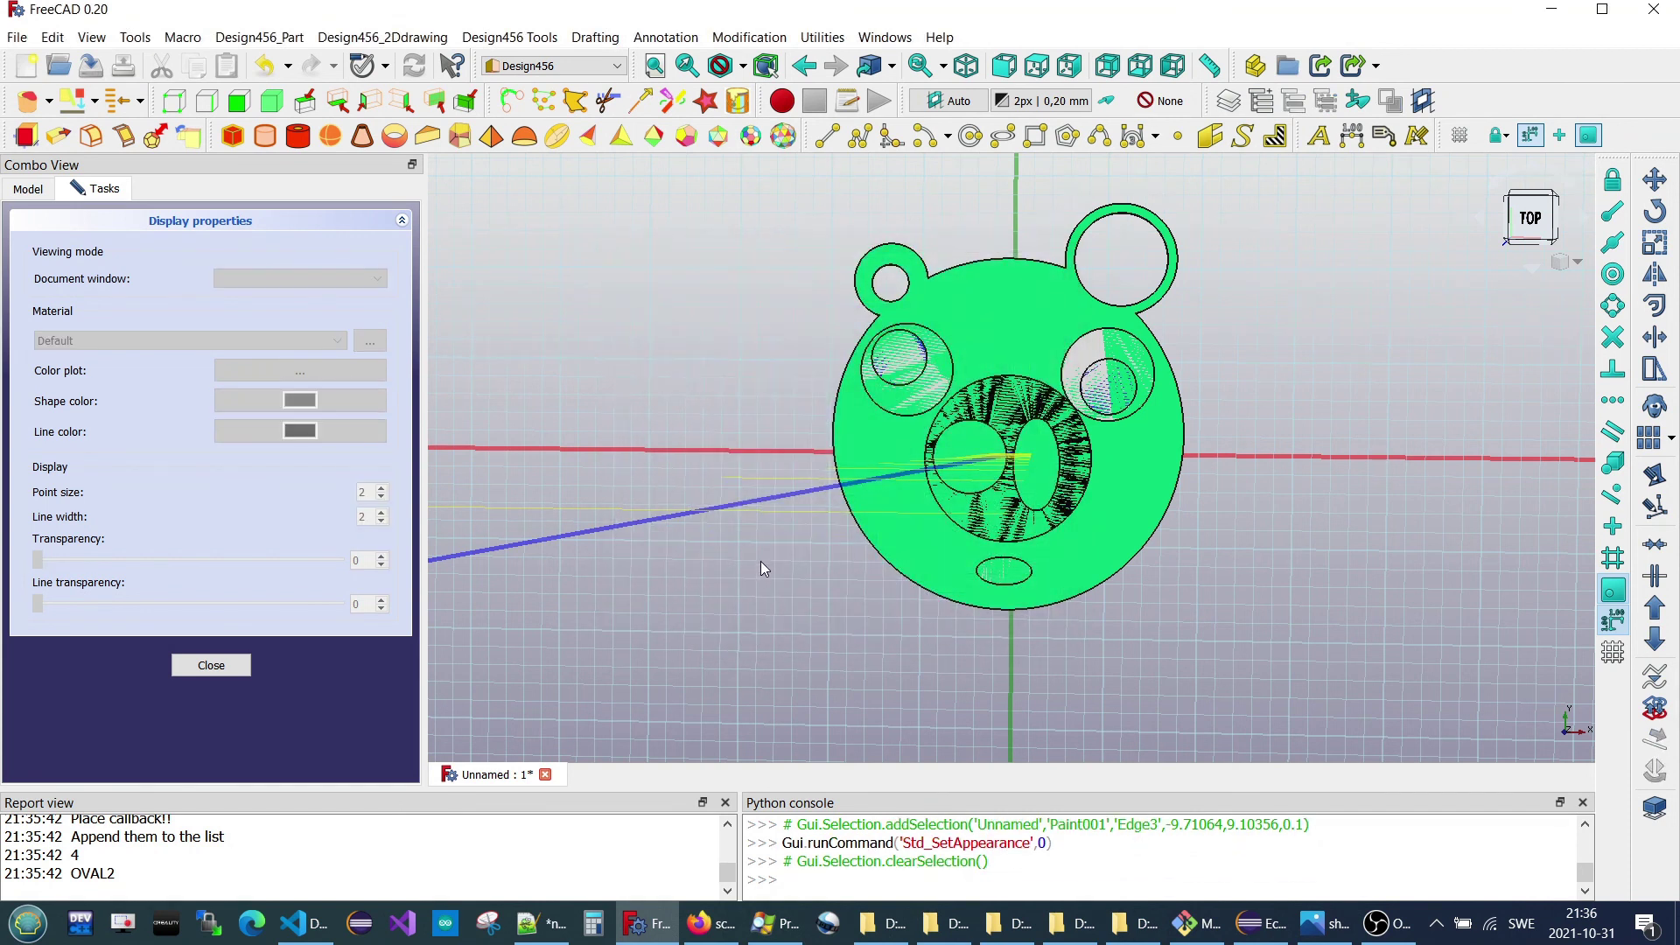
pyautogui.click(918, 349)
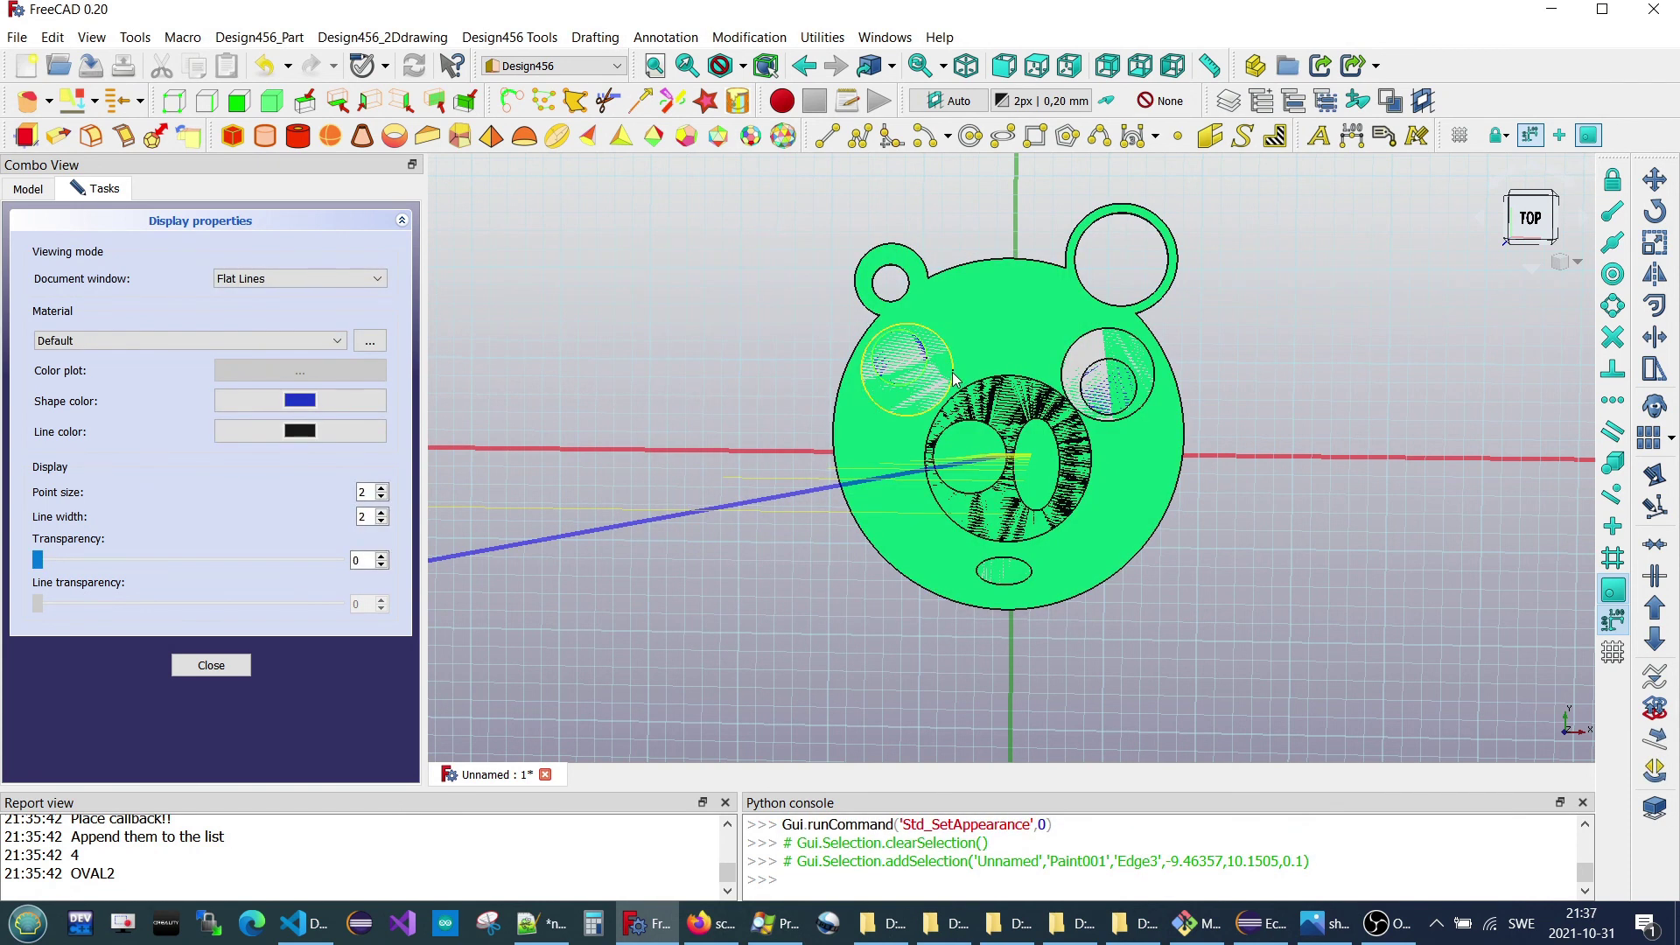
pyautogui.click(741, 315)
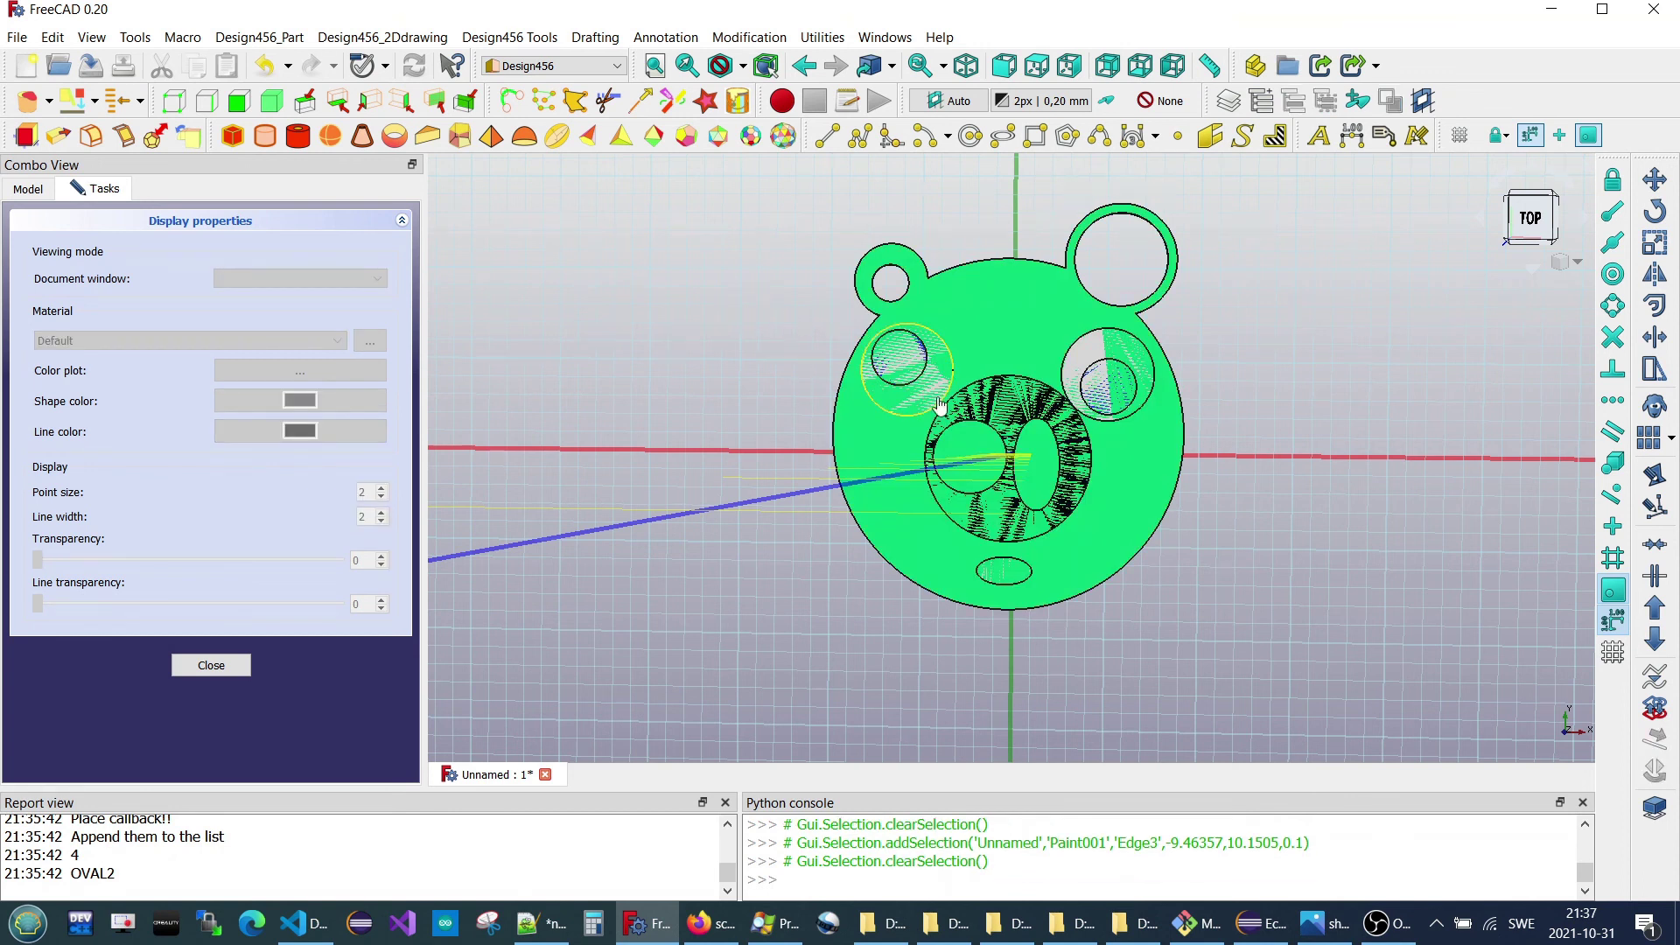
pyautogui.click(940, 404)
pyautogui.click(1268, 368)
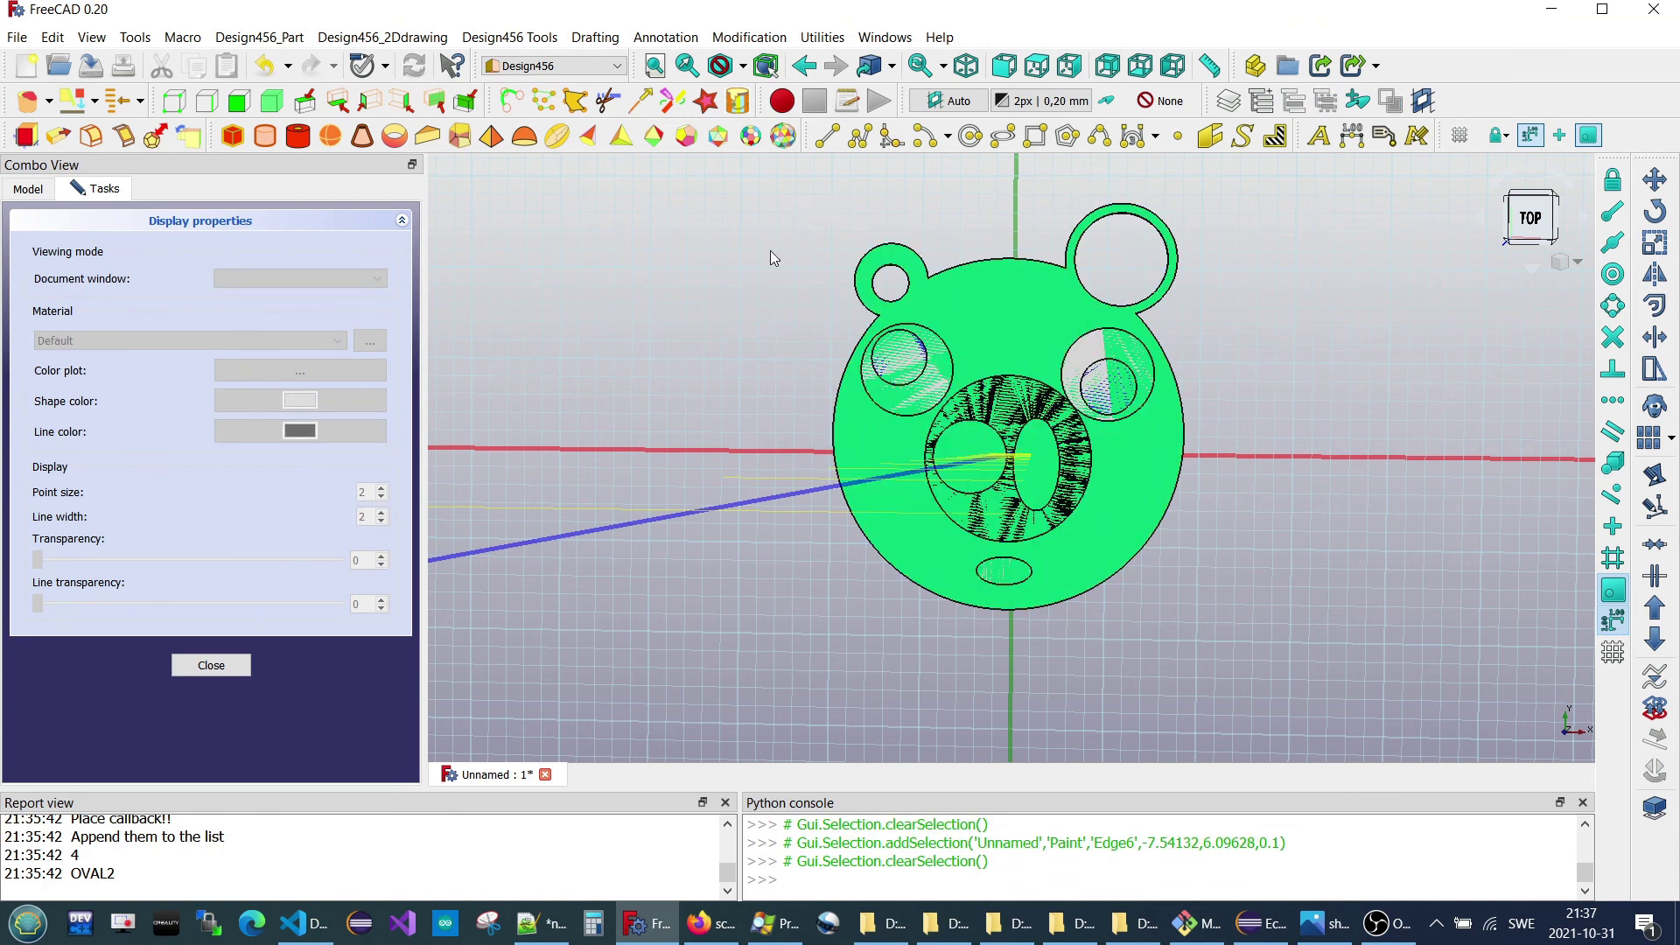
pyautogui.click(233, 669)
# - Switch the pig plate to Top view and zoom in and out on it
pyautogui.click(1129, 560)
pyautogui.moveTo(1276, 454); pyautogui.dragTo(1269, 522, button='middle')
pyautogui.press('2')
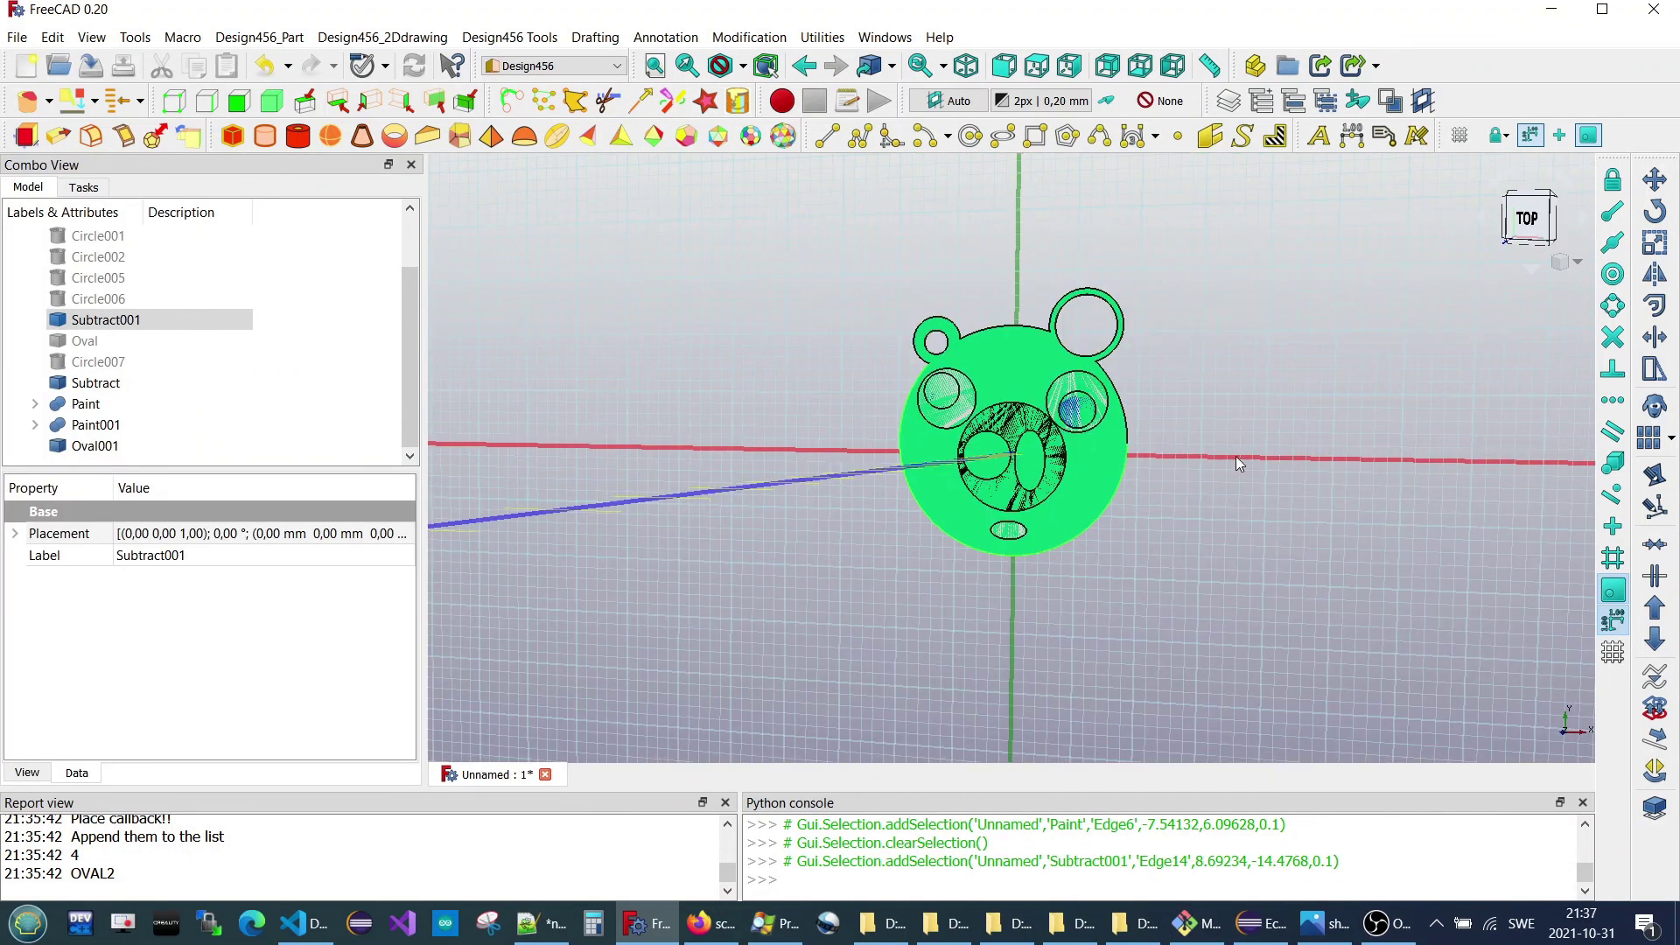
pyautogui.click(1229, 477)
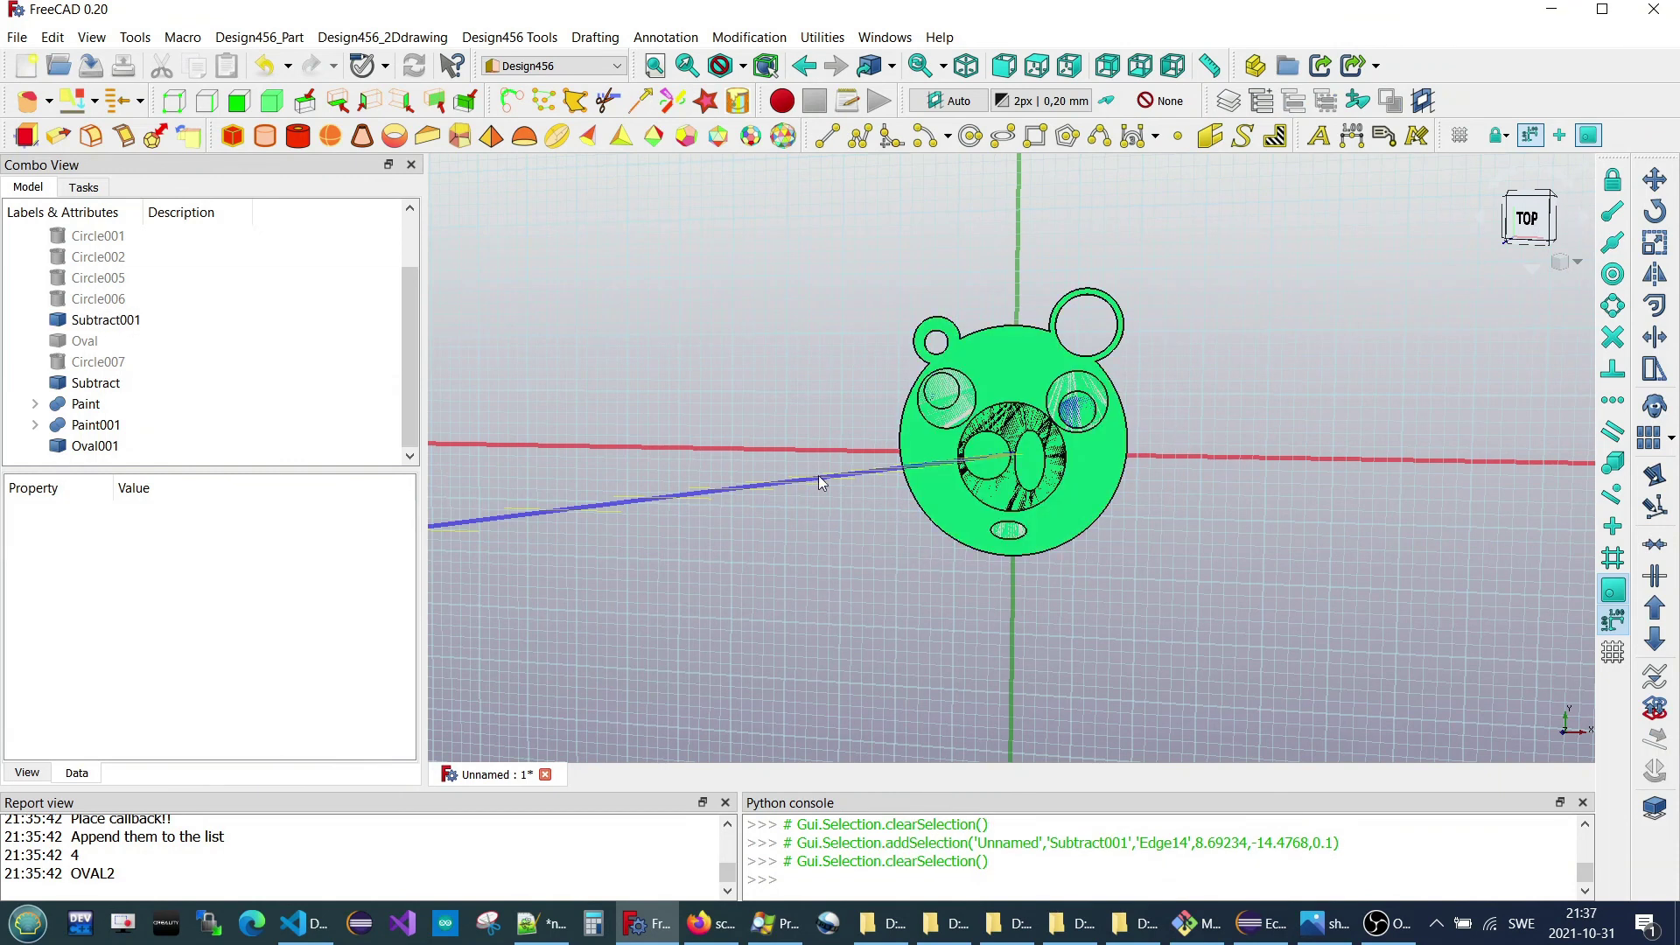
pyautogui.scroll(4, 490, 438)
pyautogui.scroll(2, 463, 424)
pyautogui.scroll(-2, 507, 427)
pyautogui.scroll(-3, 700, 430)
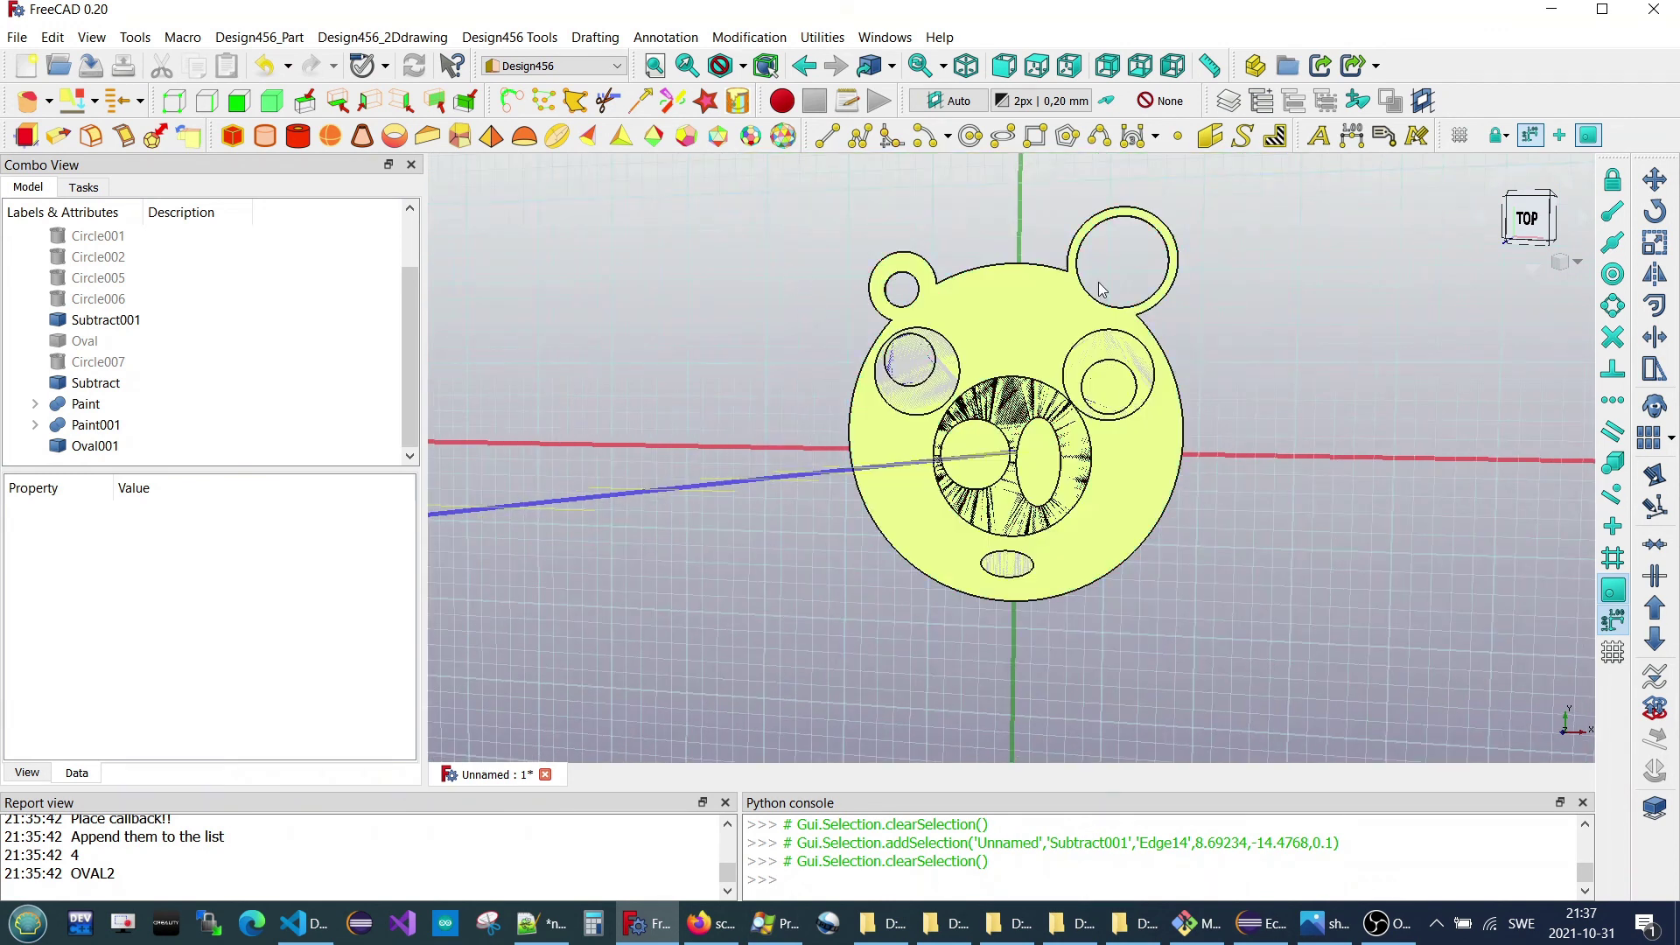
# - Orbit the finished plate to a tilted perspective and select, then deselect, it
pyautogui.moveTo(1328, 266)
pyautogui.mouseDown(button='middle')
pyautogui.moveTo(1342, 281)
pyautogui.moveTo(1348, 256)
pyautogui.mouseUp(button='middle')
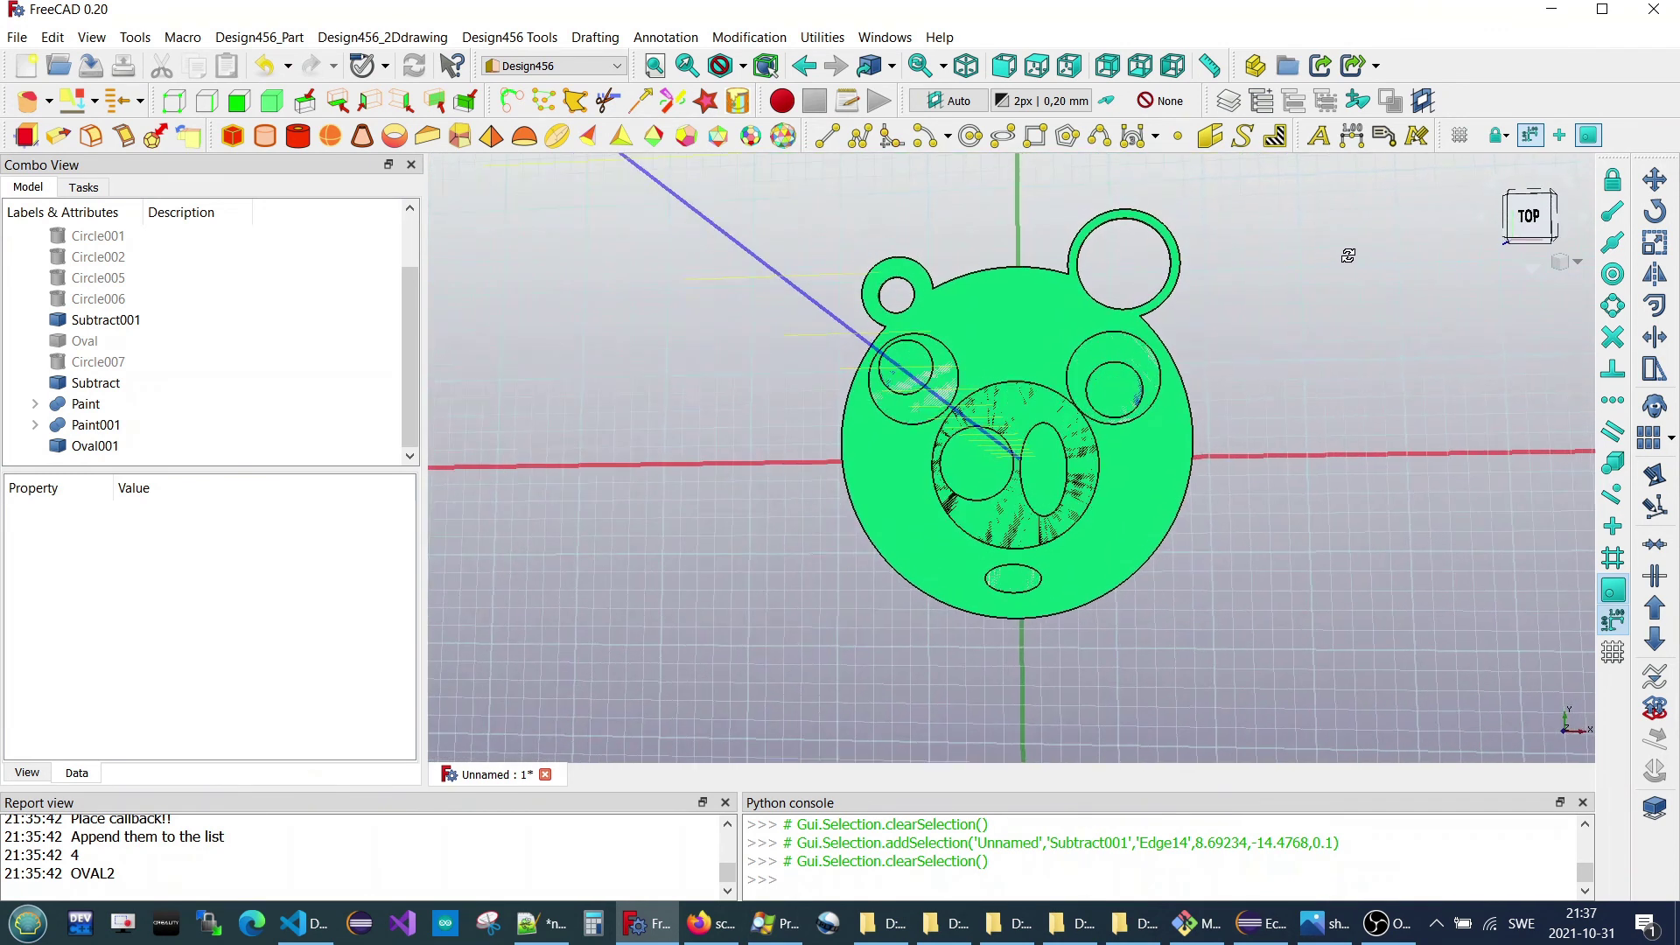
pyautogui.moveTo(1226, 427); pyautogui.dragTo(1050, 472, button='middle')
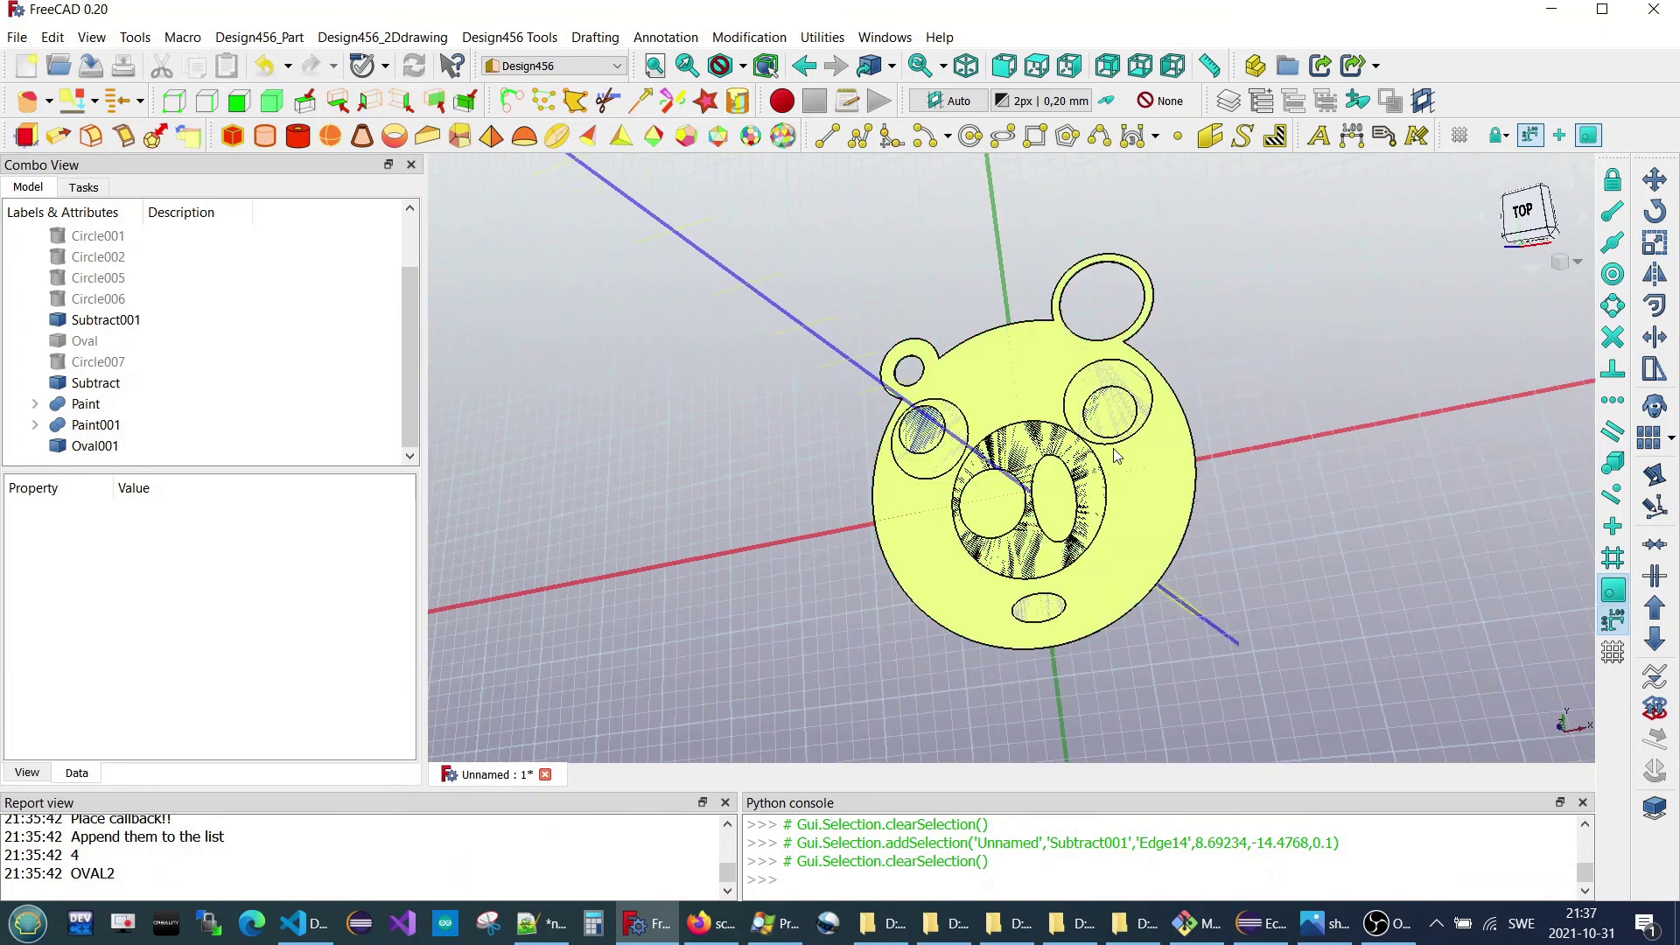
pyautogui.click(991, 578)
pyautogui.click(1011, 512)
pyautogui.click(690, 423)
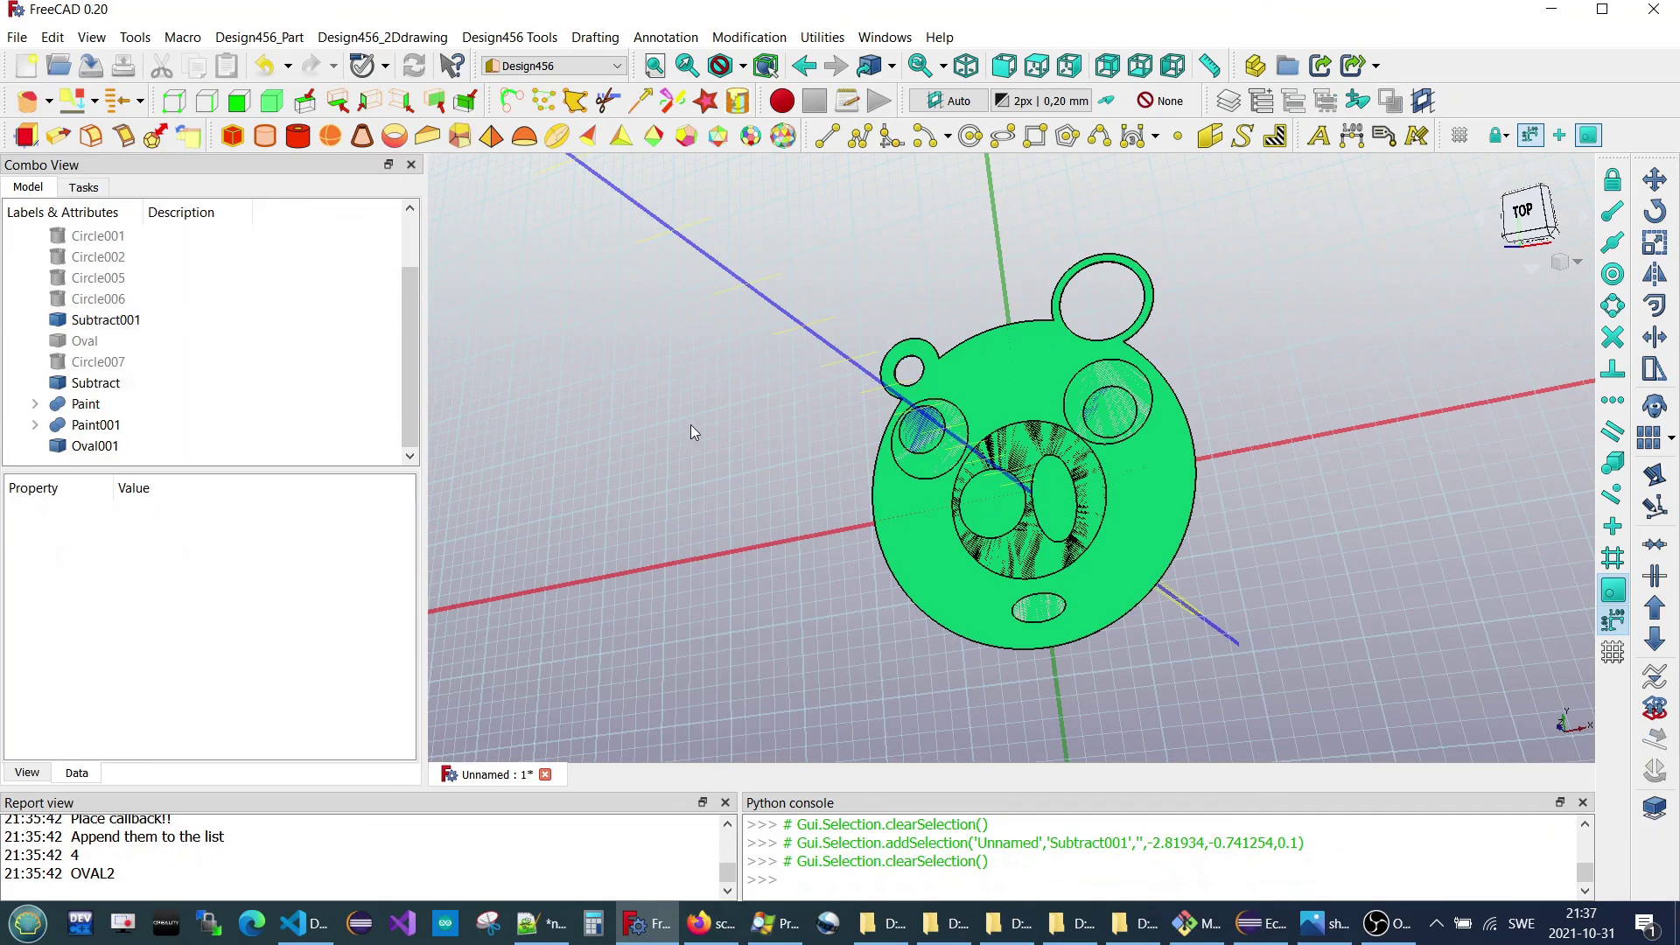